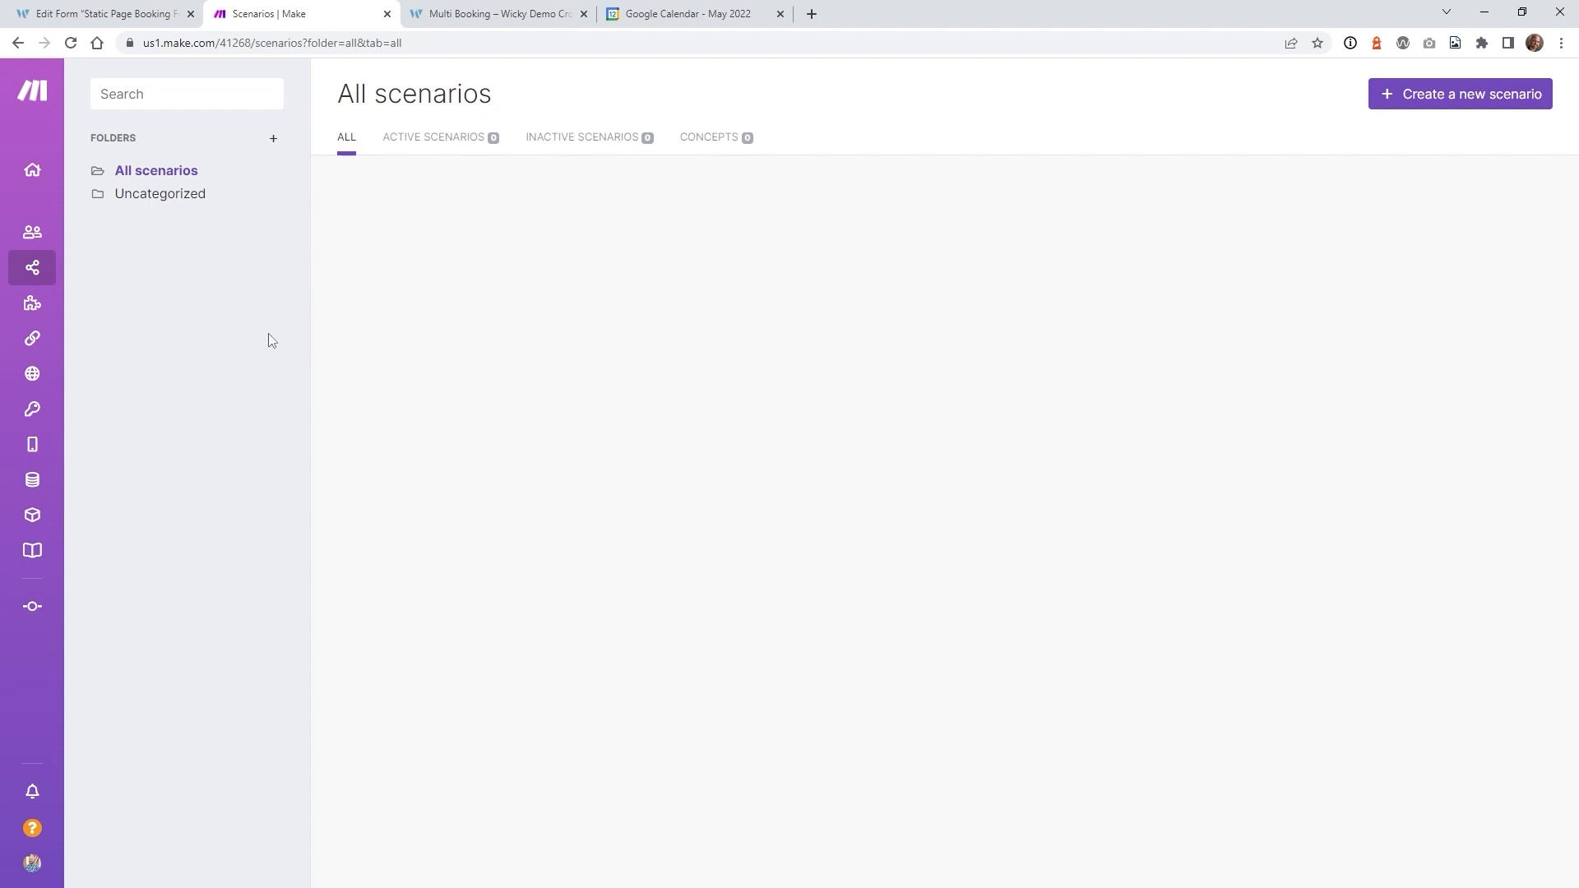
# - Open Make's Scenarios section to see the empty All scenarios list
pyautogui.moveTo(49, 176)
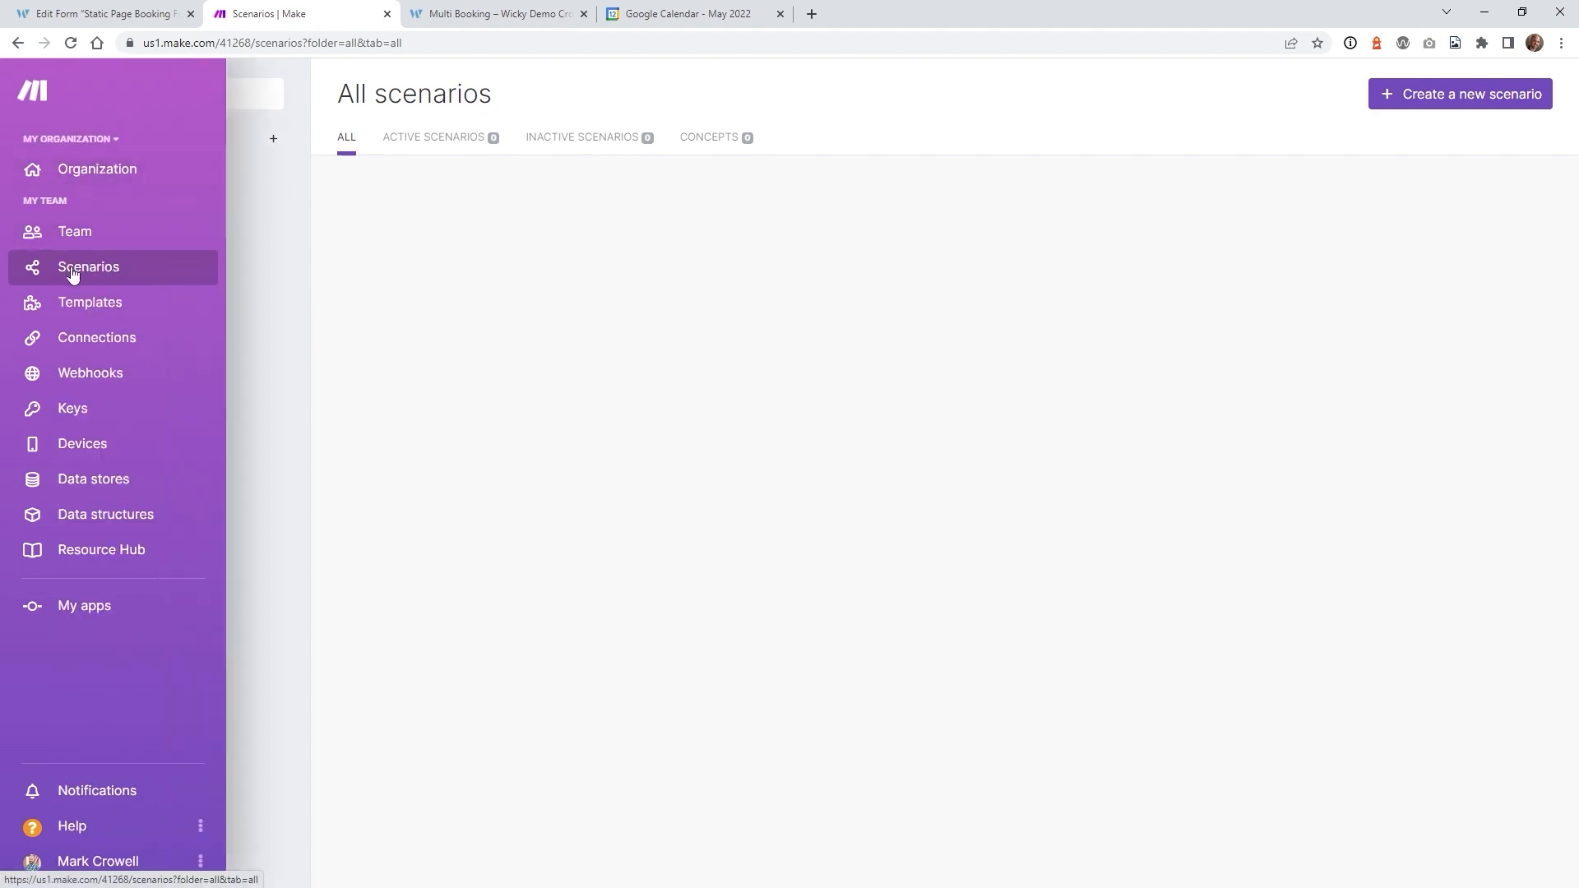
# - Create a new scenario with a Webhooks 'Custom webhook' module as its trigger
pyautogui.click(100, 273)
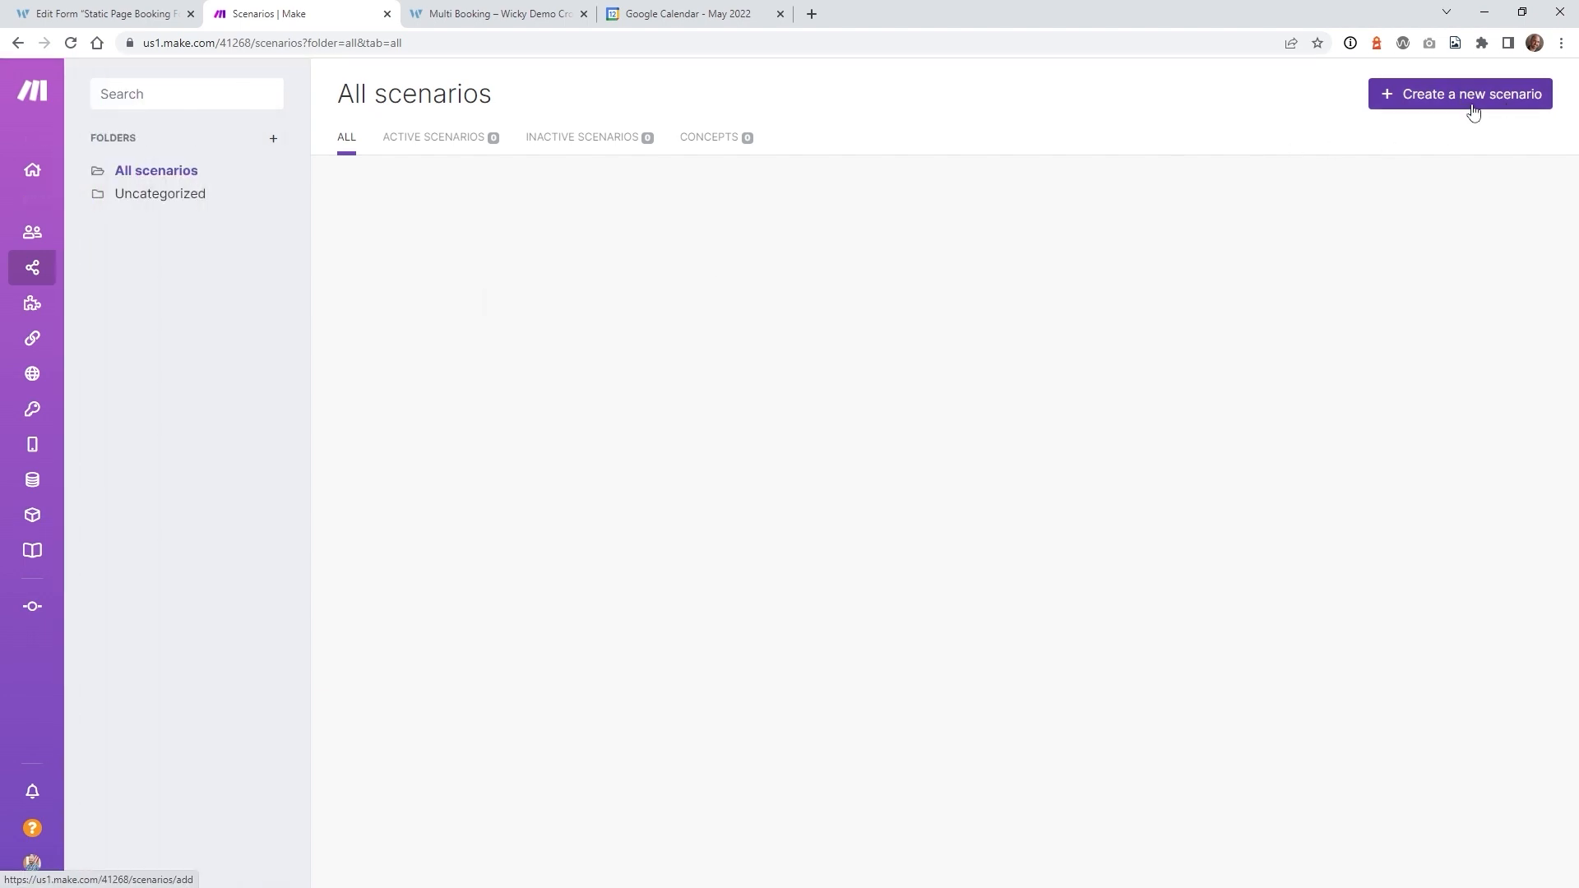
pyautogui.click(1463, 105)
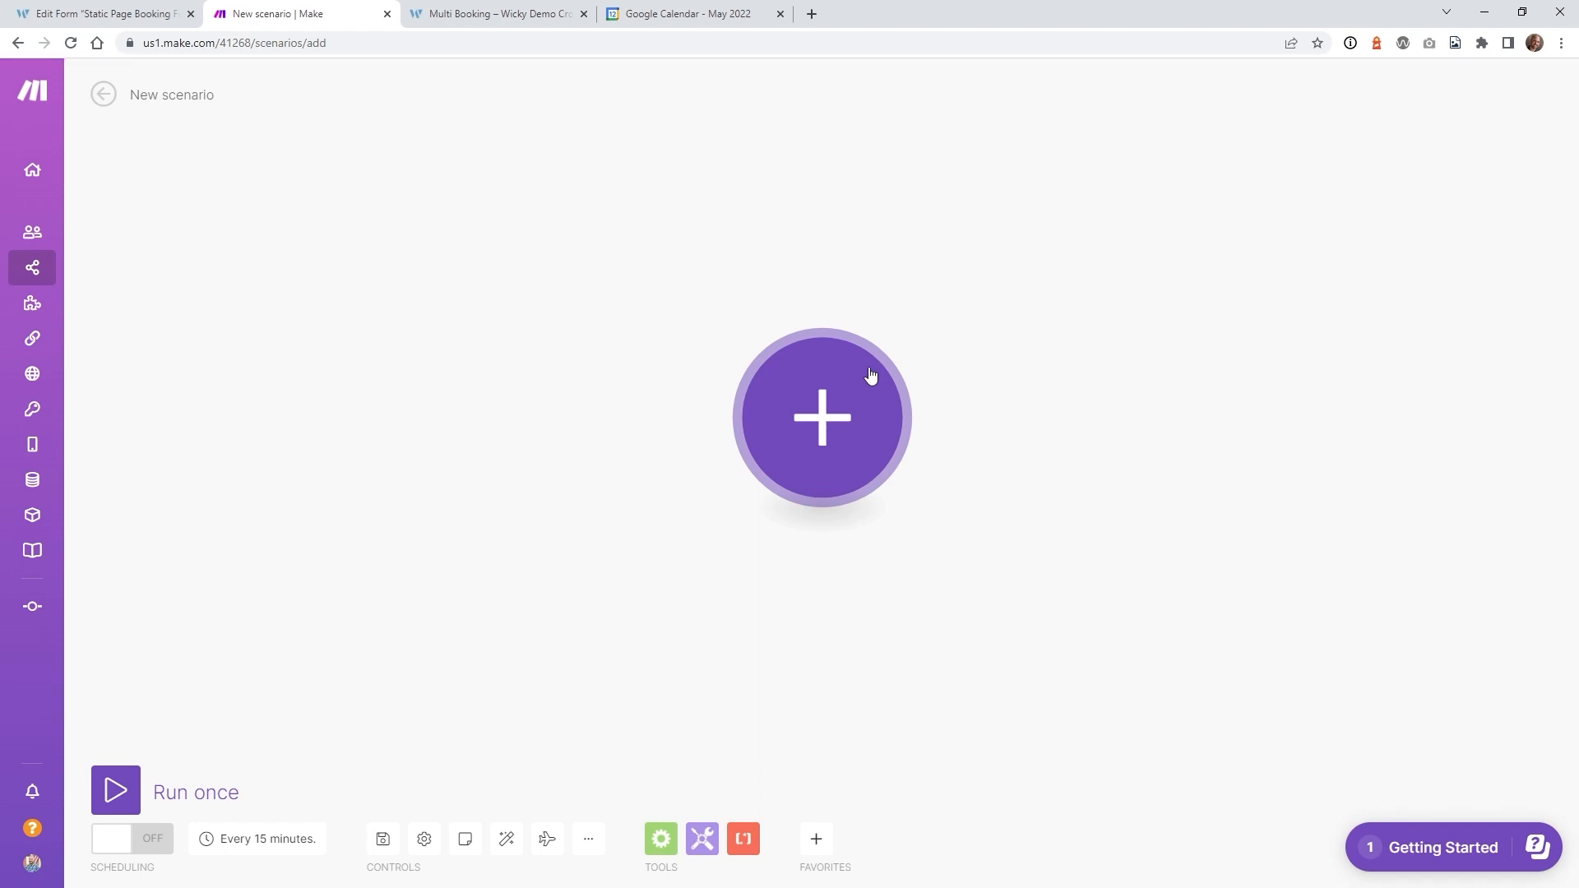
pyautogui.click(838, 415)
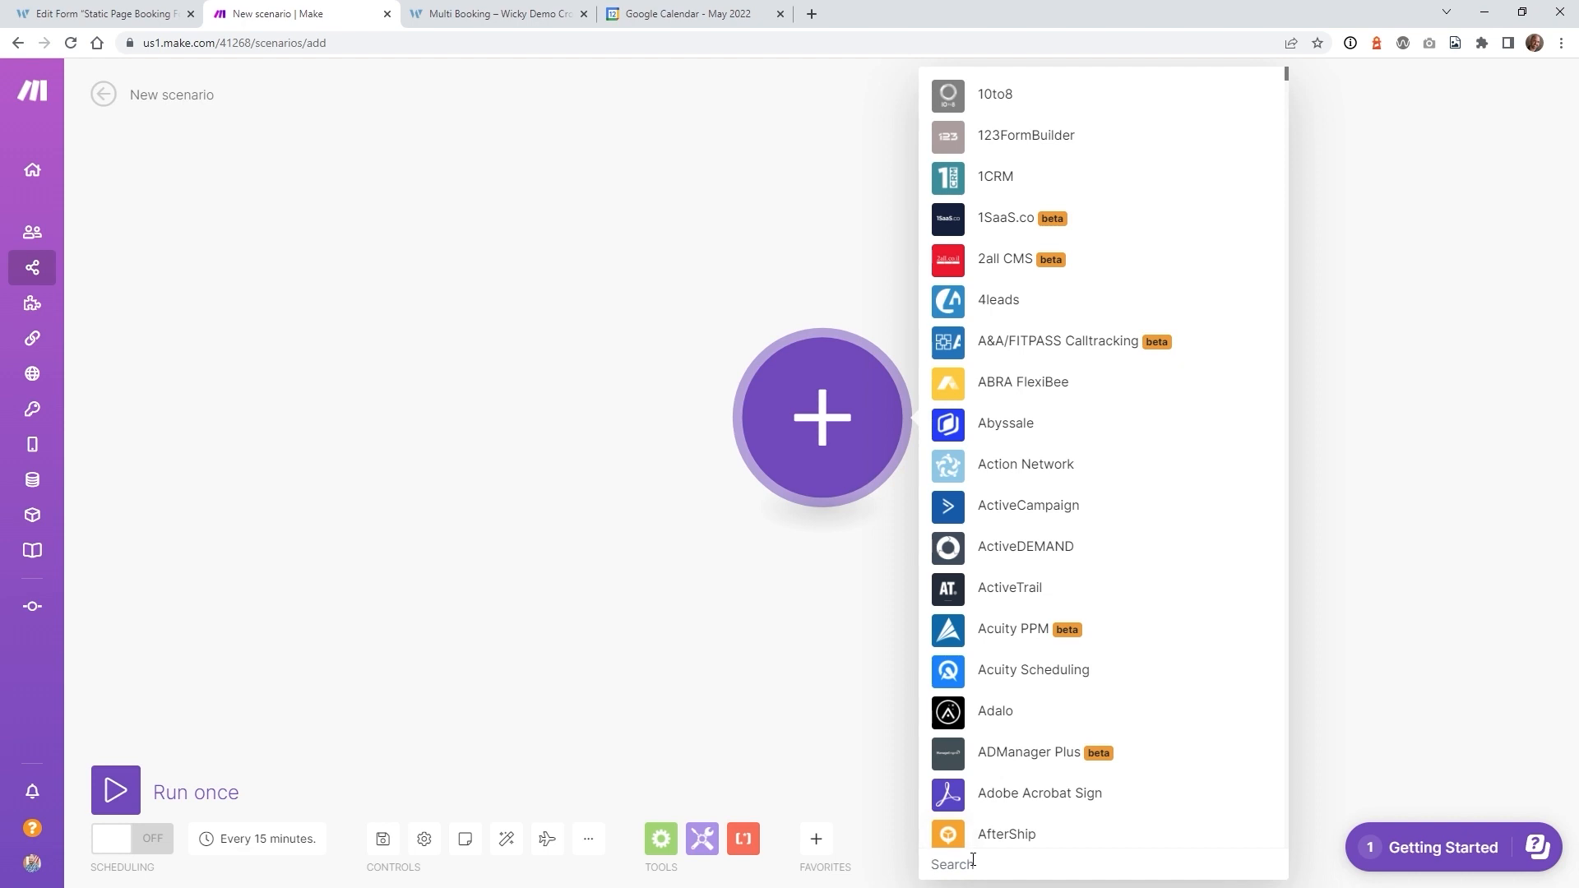
pyautogui.write('webg')
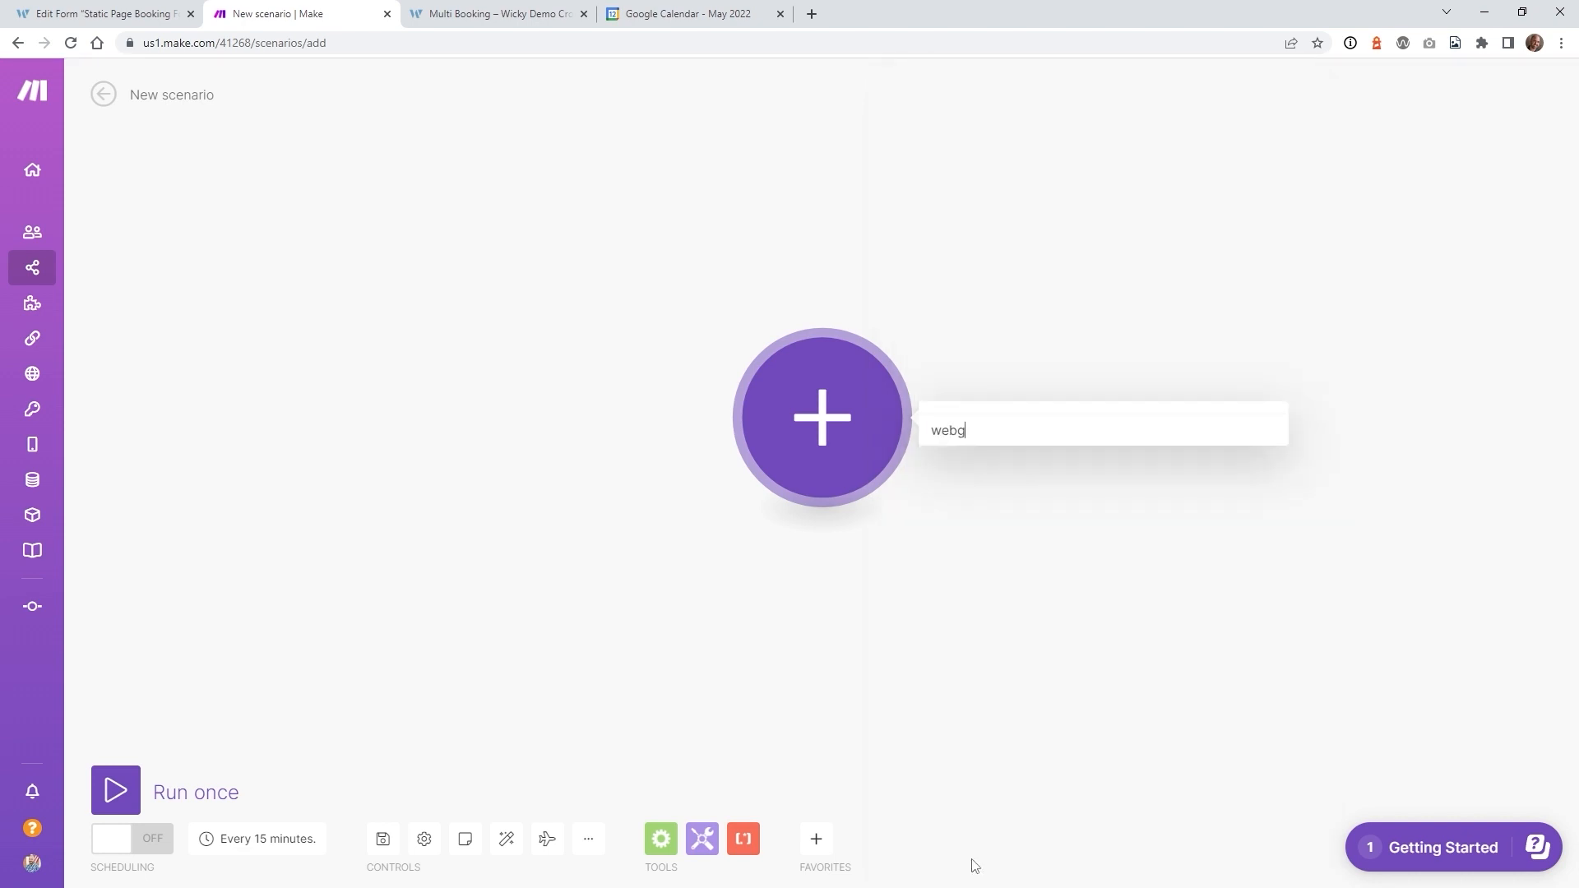
pyautogui.press('BackSpace')
pyautogui.write('hook')
pyautogui.scroll(-3, 1074, 623)
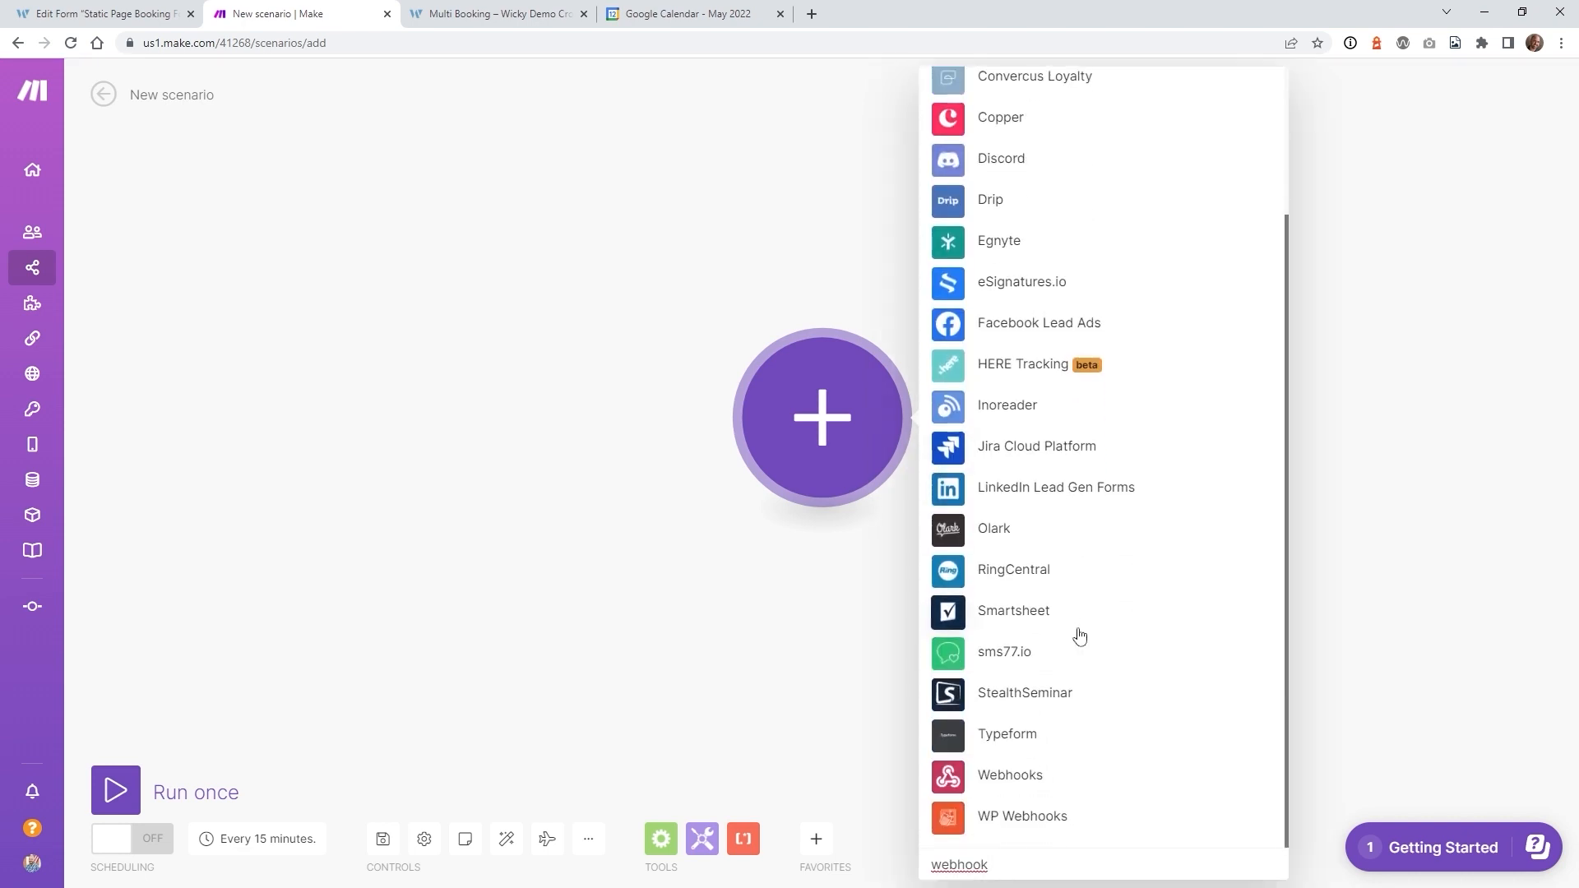
pyautogui.click(997, 788)
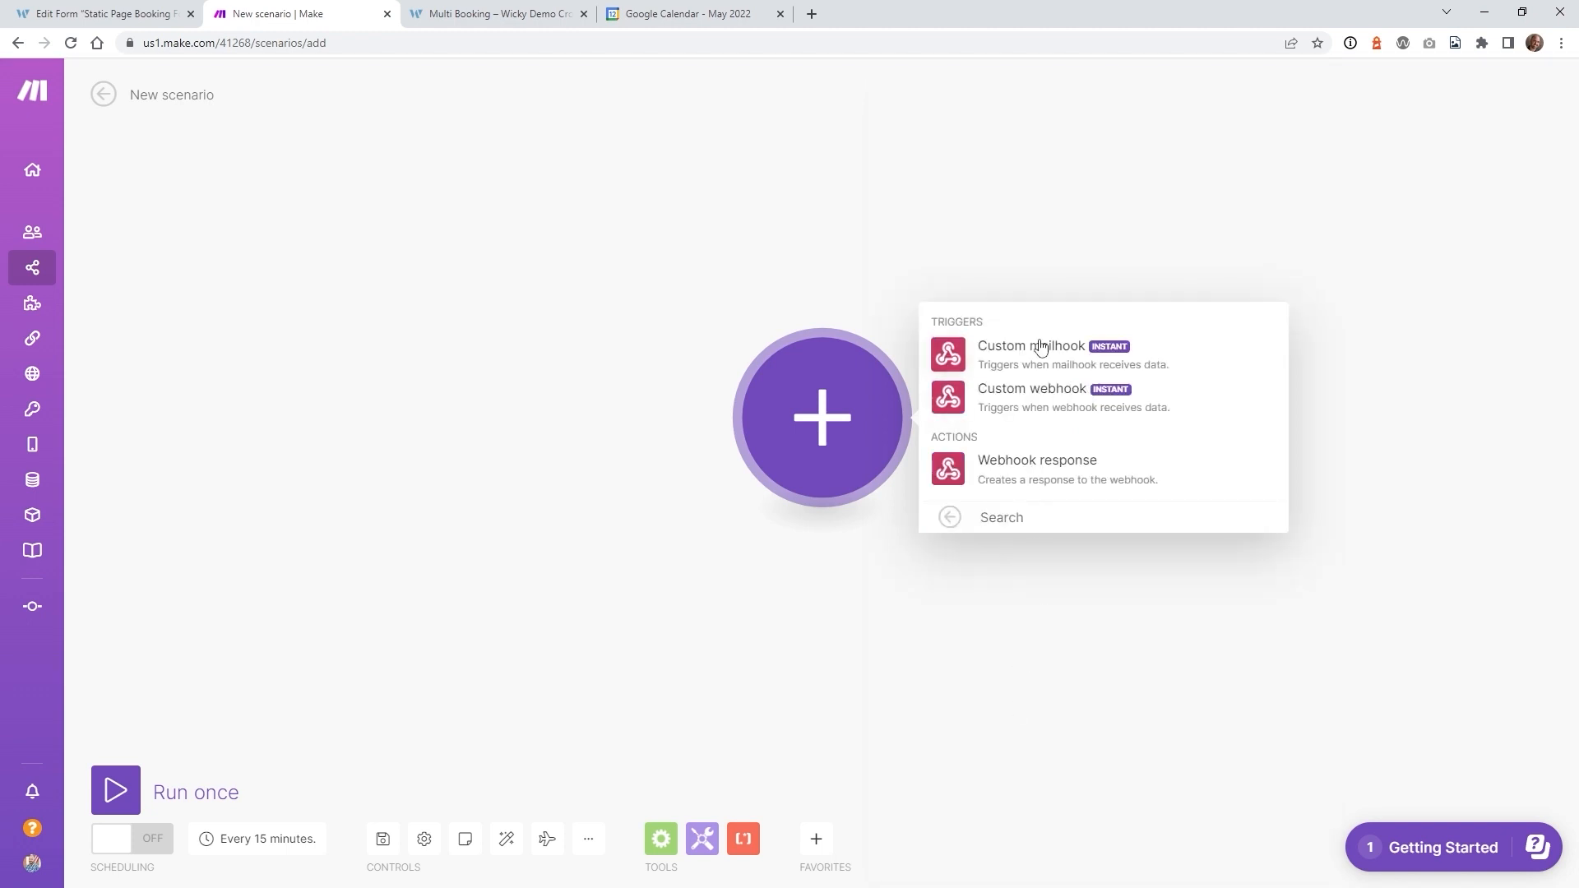
pyautogui.click(1039, 409)
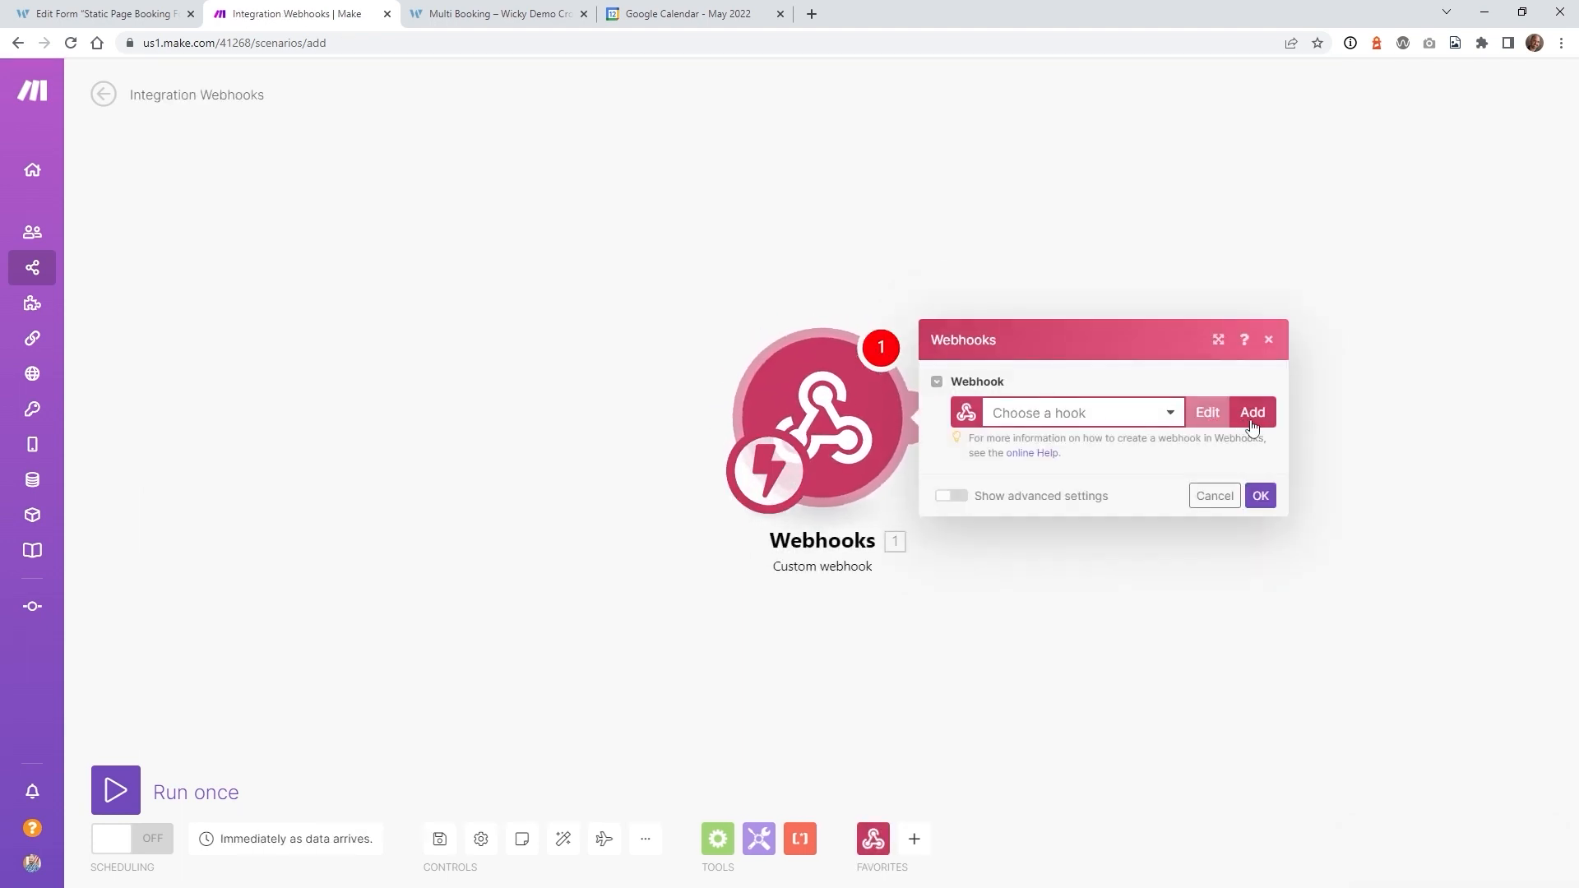
# - Add the webhook 'My gateway-webhook' with its default name and copy its address
pyautogui.click(1252, 414)
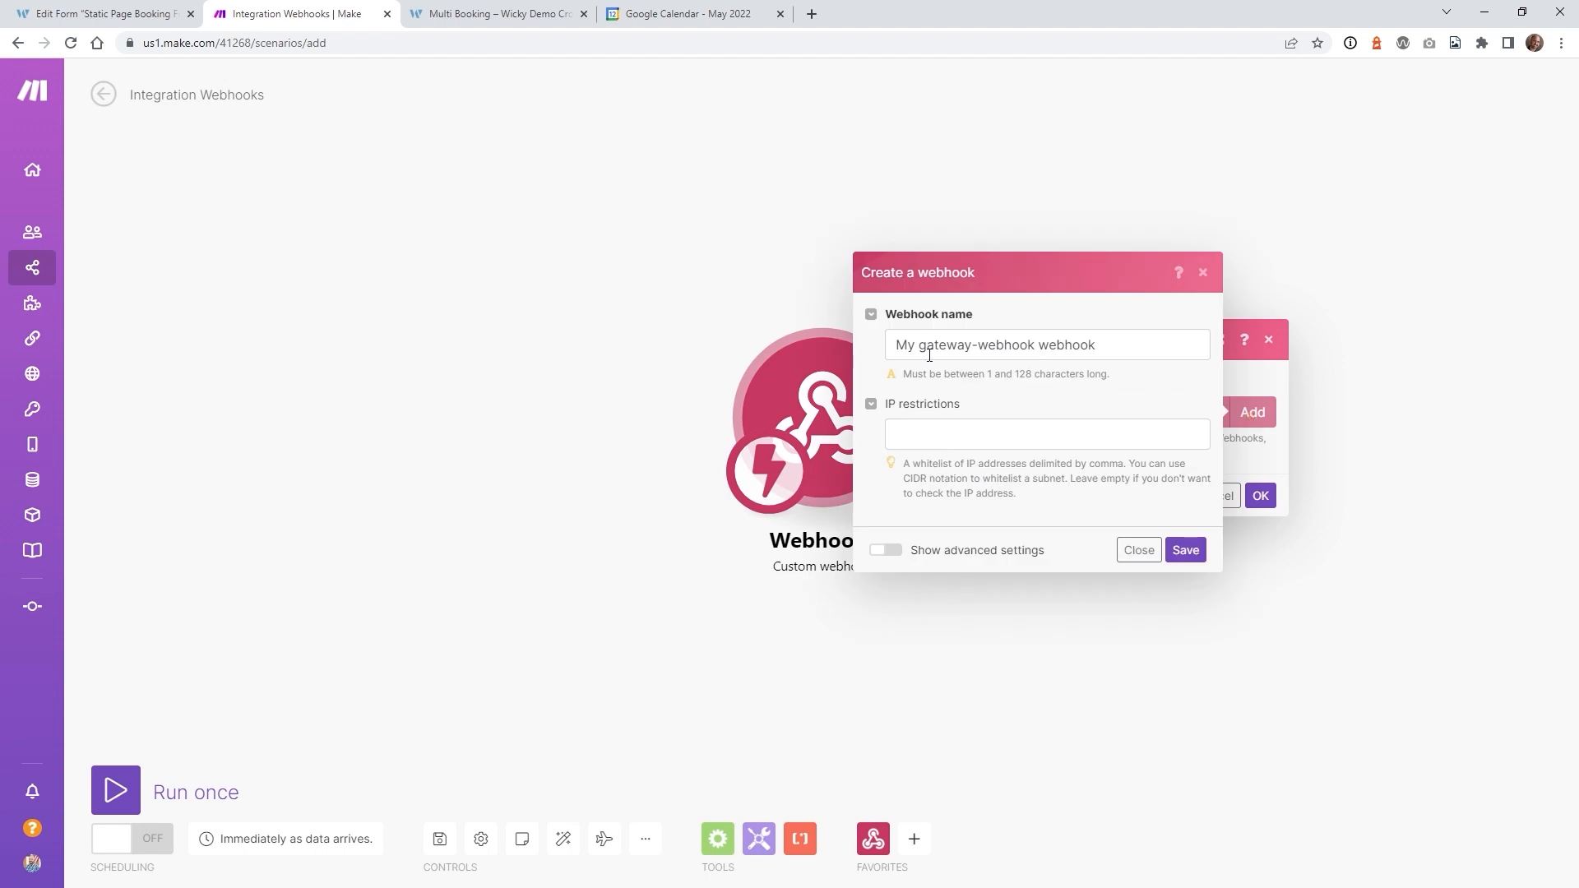
pyautogui.tripleClick(1097, 351)
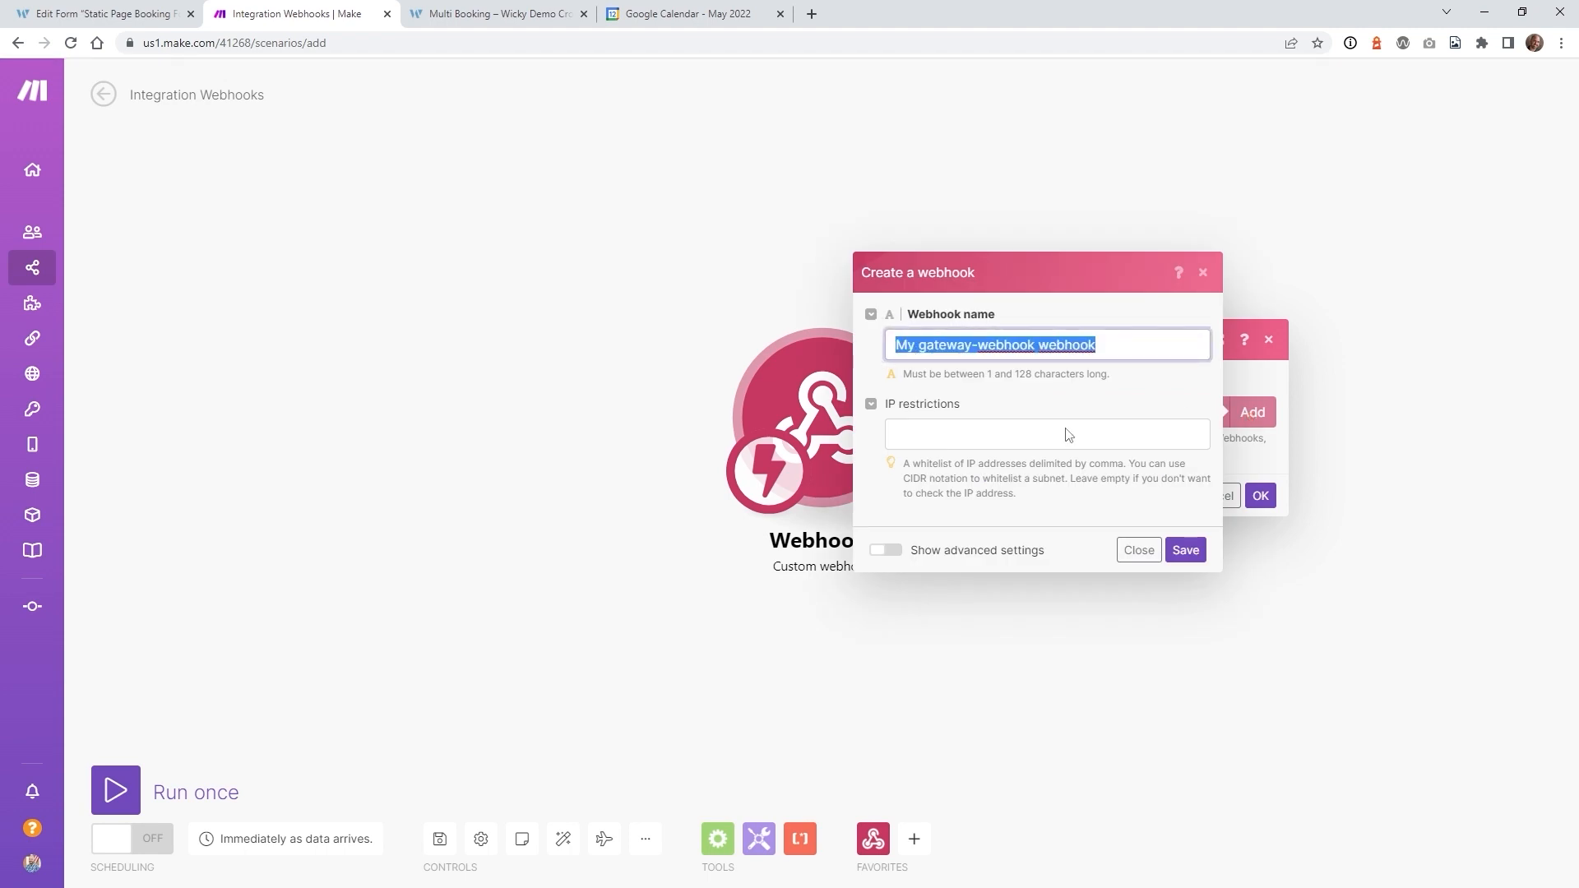
pyautogui.click(1184, 554)
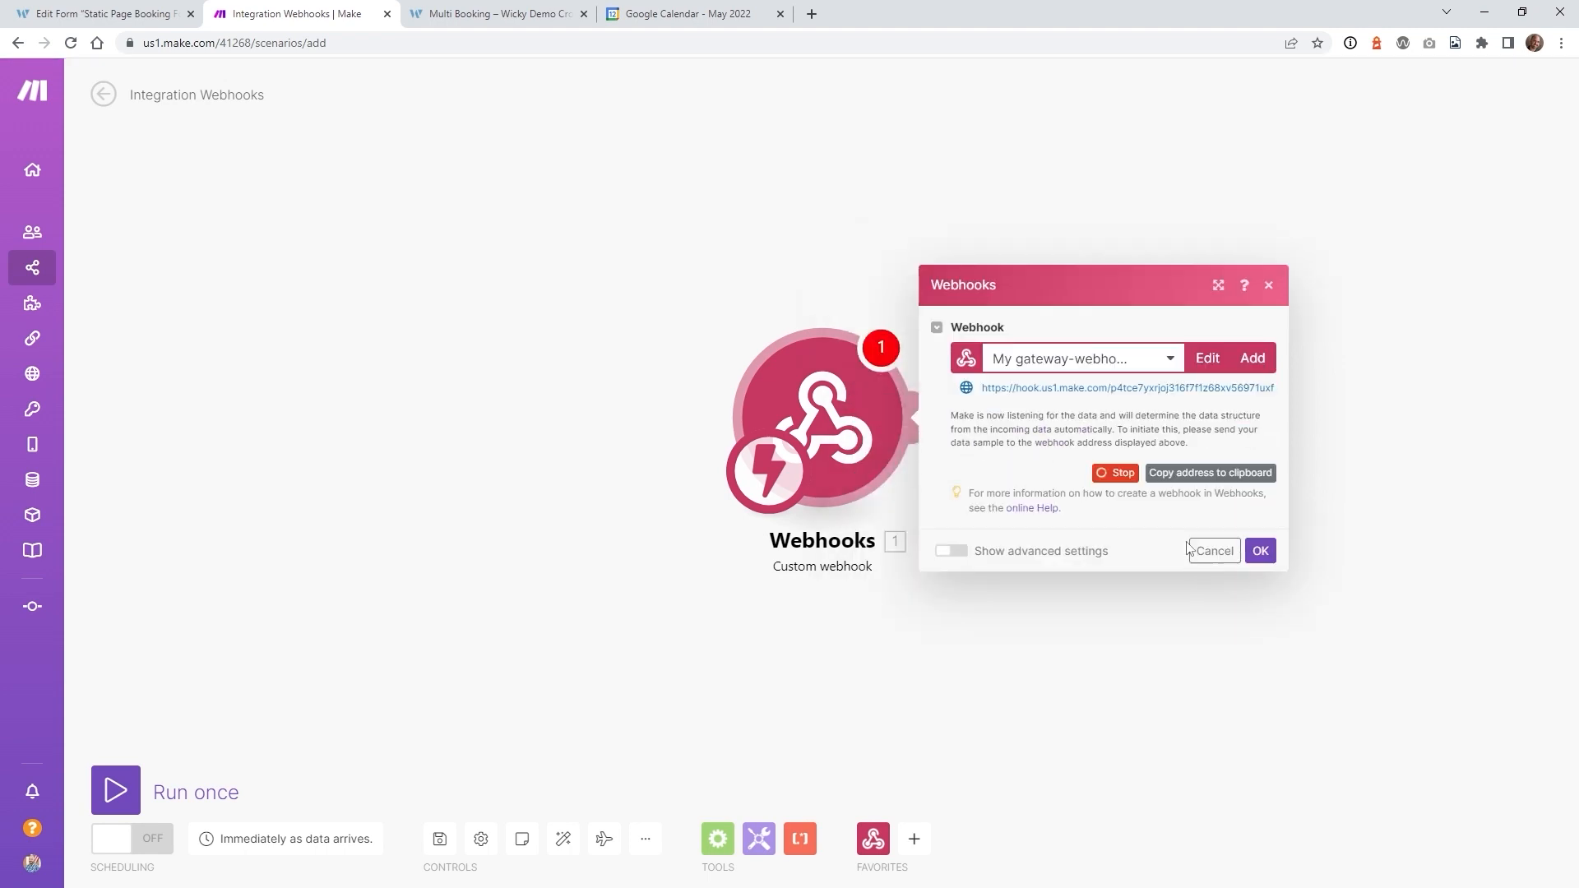
pyautogui.click(1176, 480)
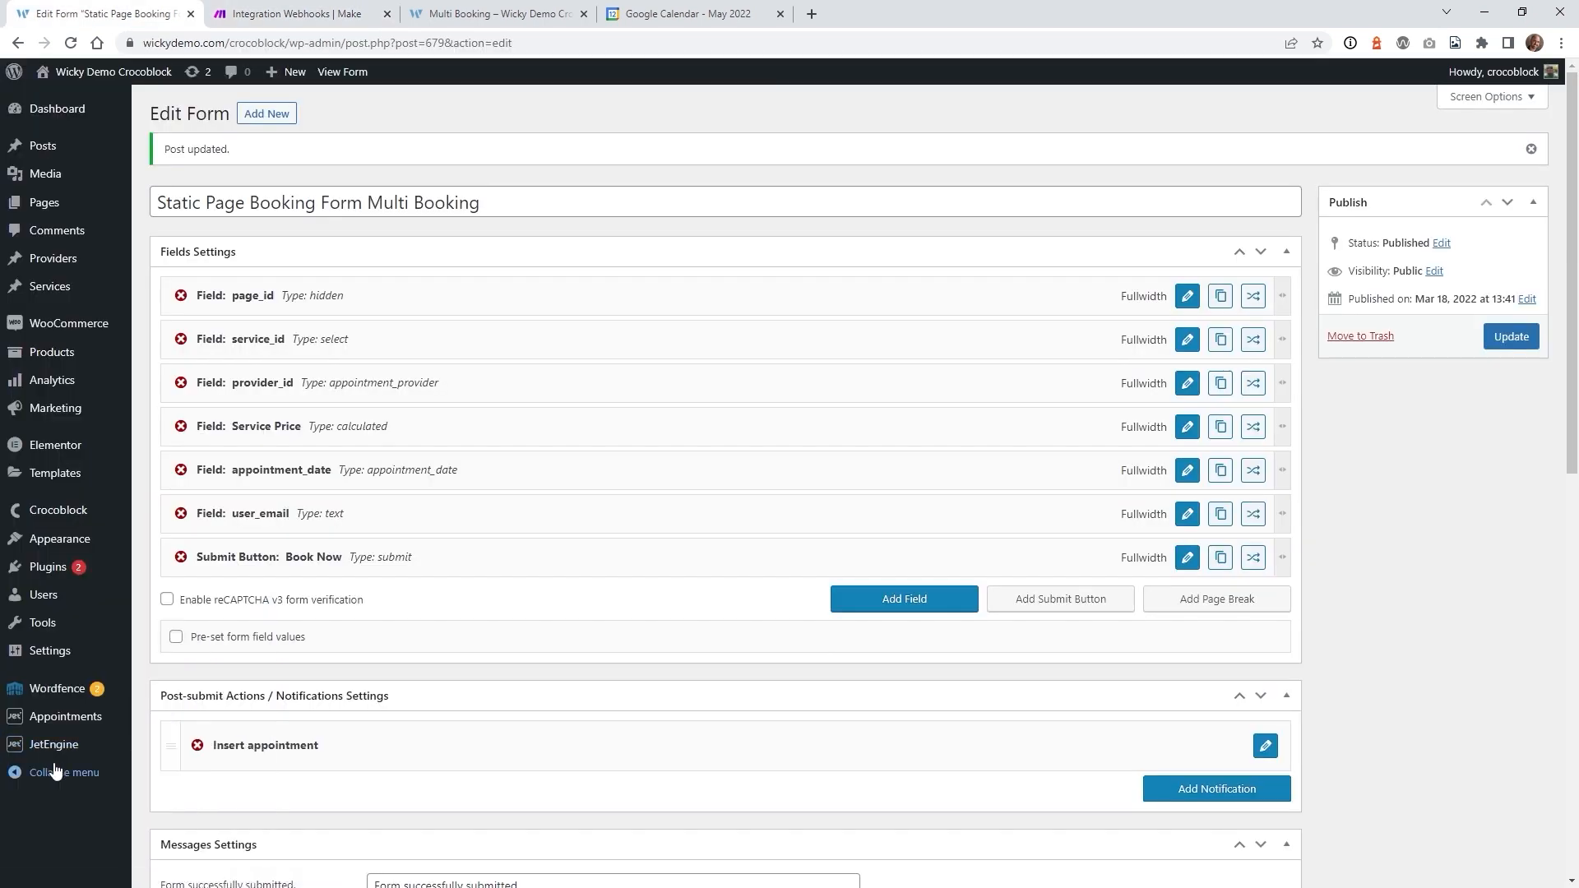
# - Select 'Single Blog Post - 2000 Words' as the Multi Booking service, leaving the provider unchosen
pyautogui.moveTo(49, 750)
pyautogui.click(494, 14)
pyautogui.scroll(4, 329, 476)
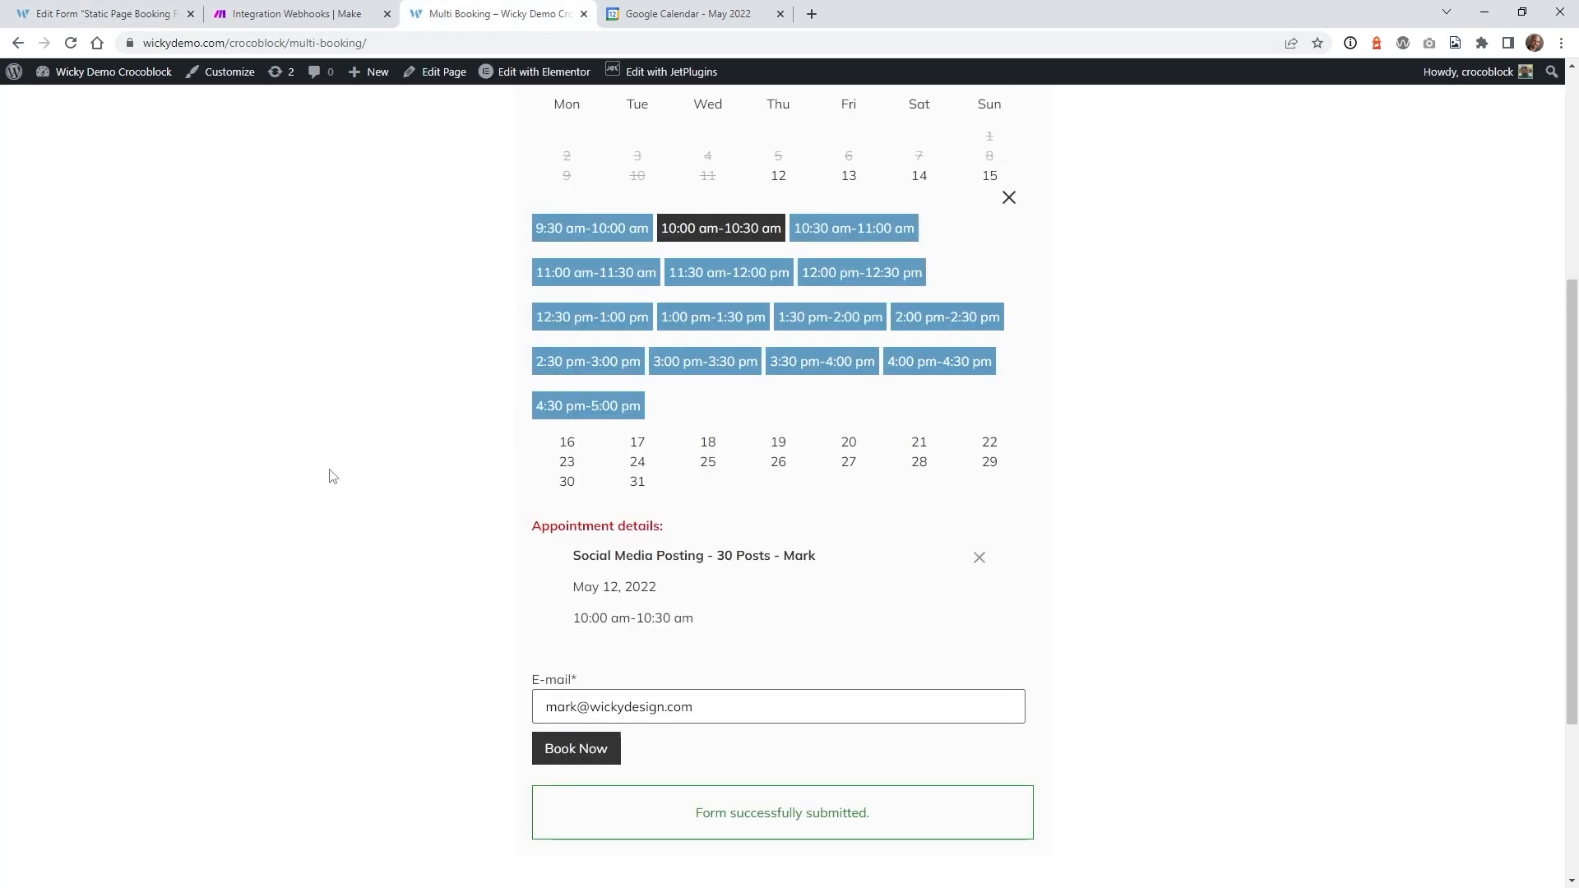
pyautogui.scroll(1, 424, 471)
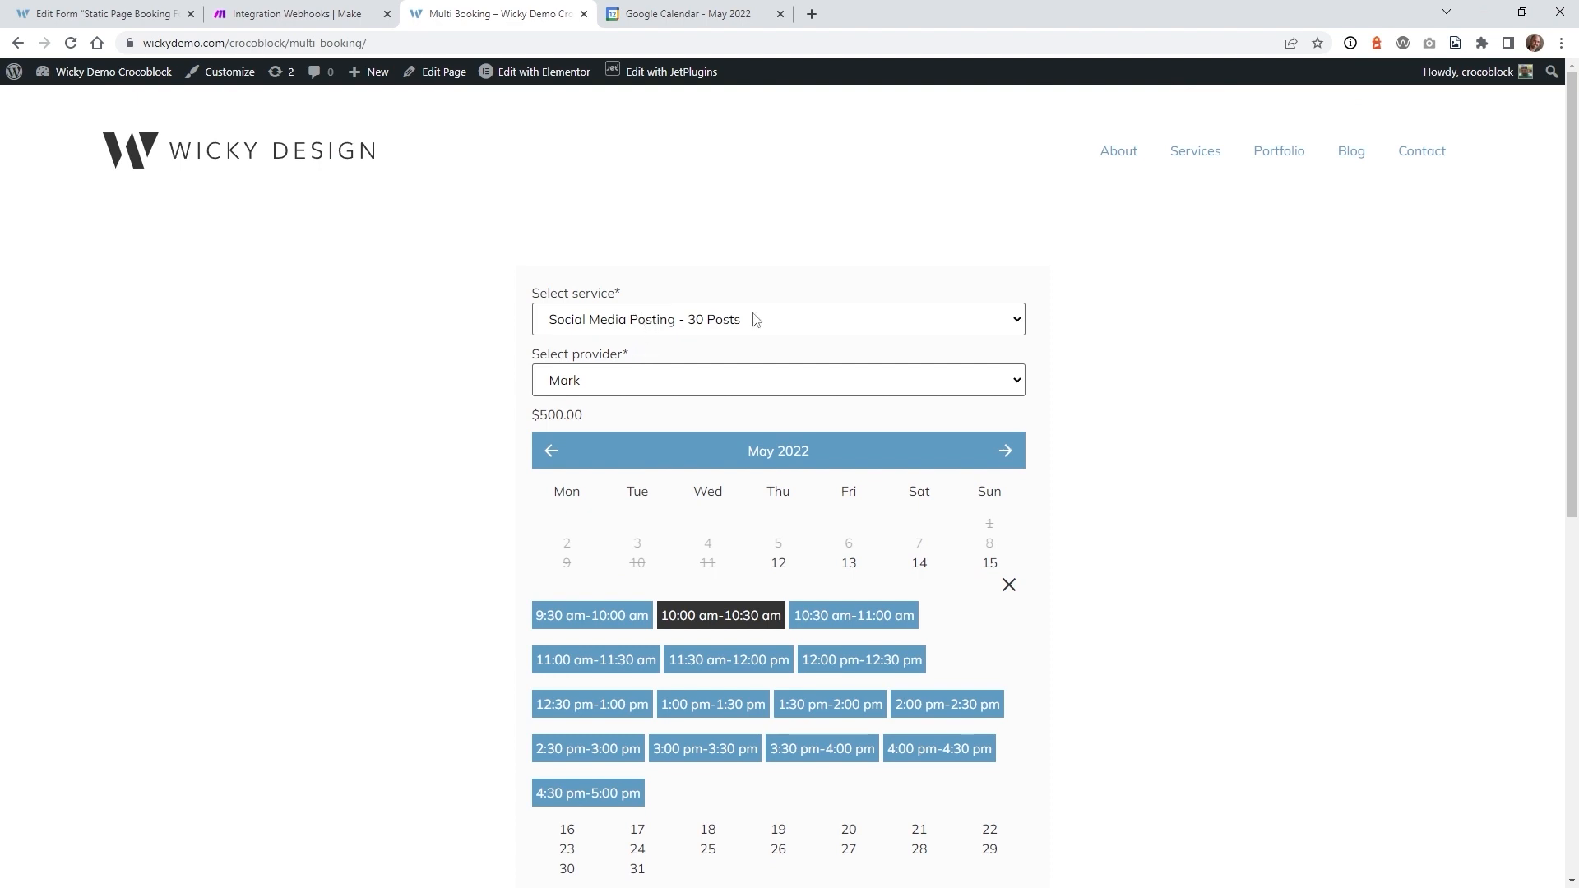
pyautogui.click(581, 321)
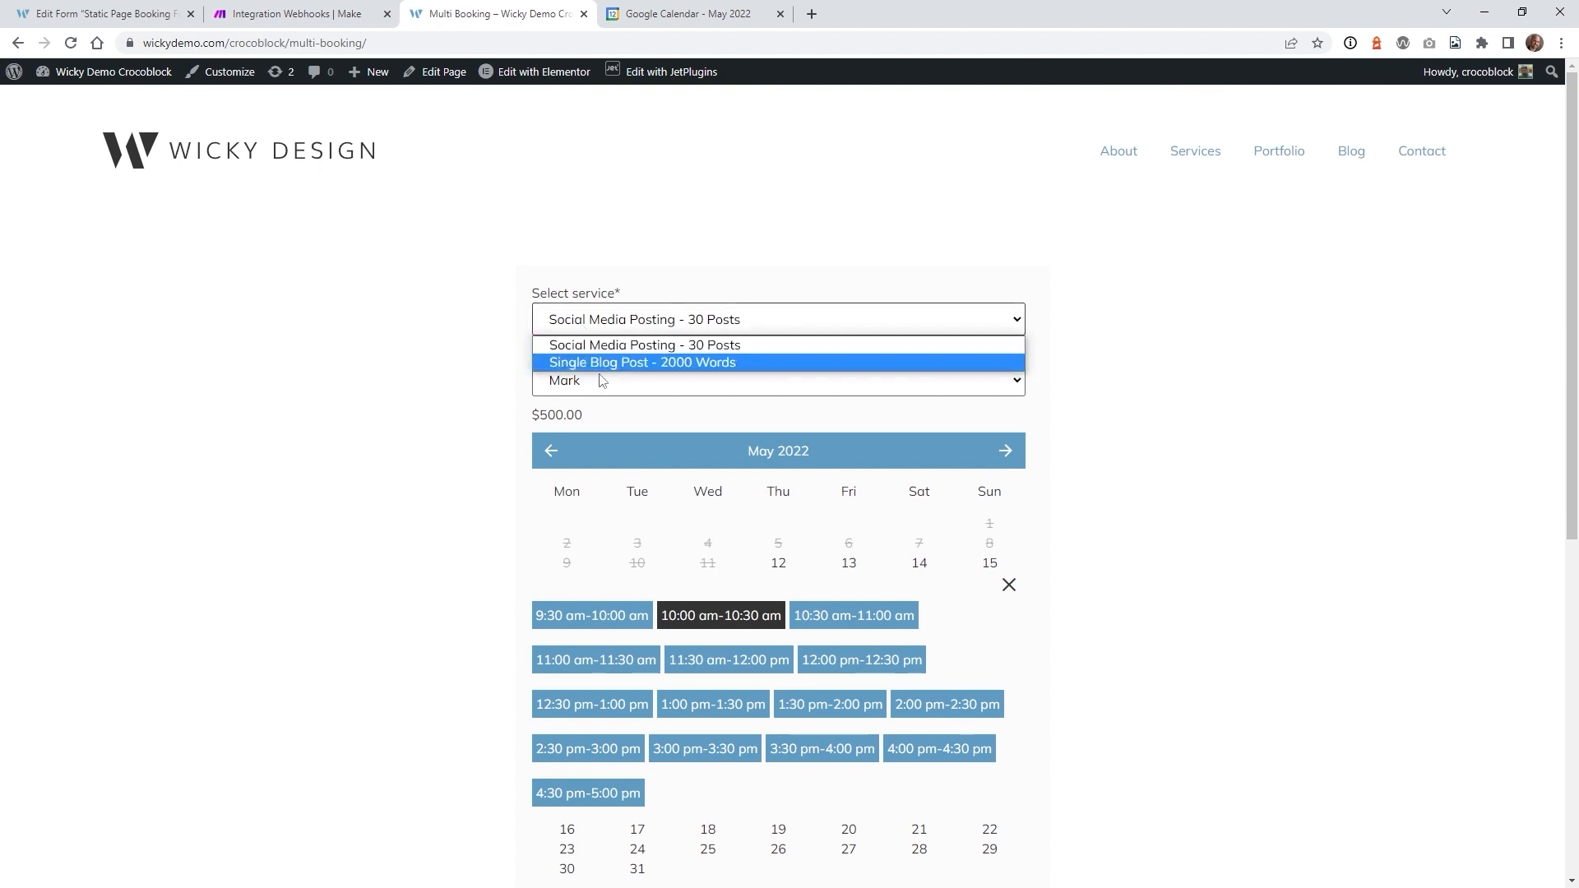
pyautogui.click(601, 362)
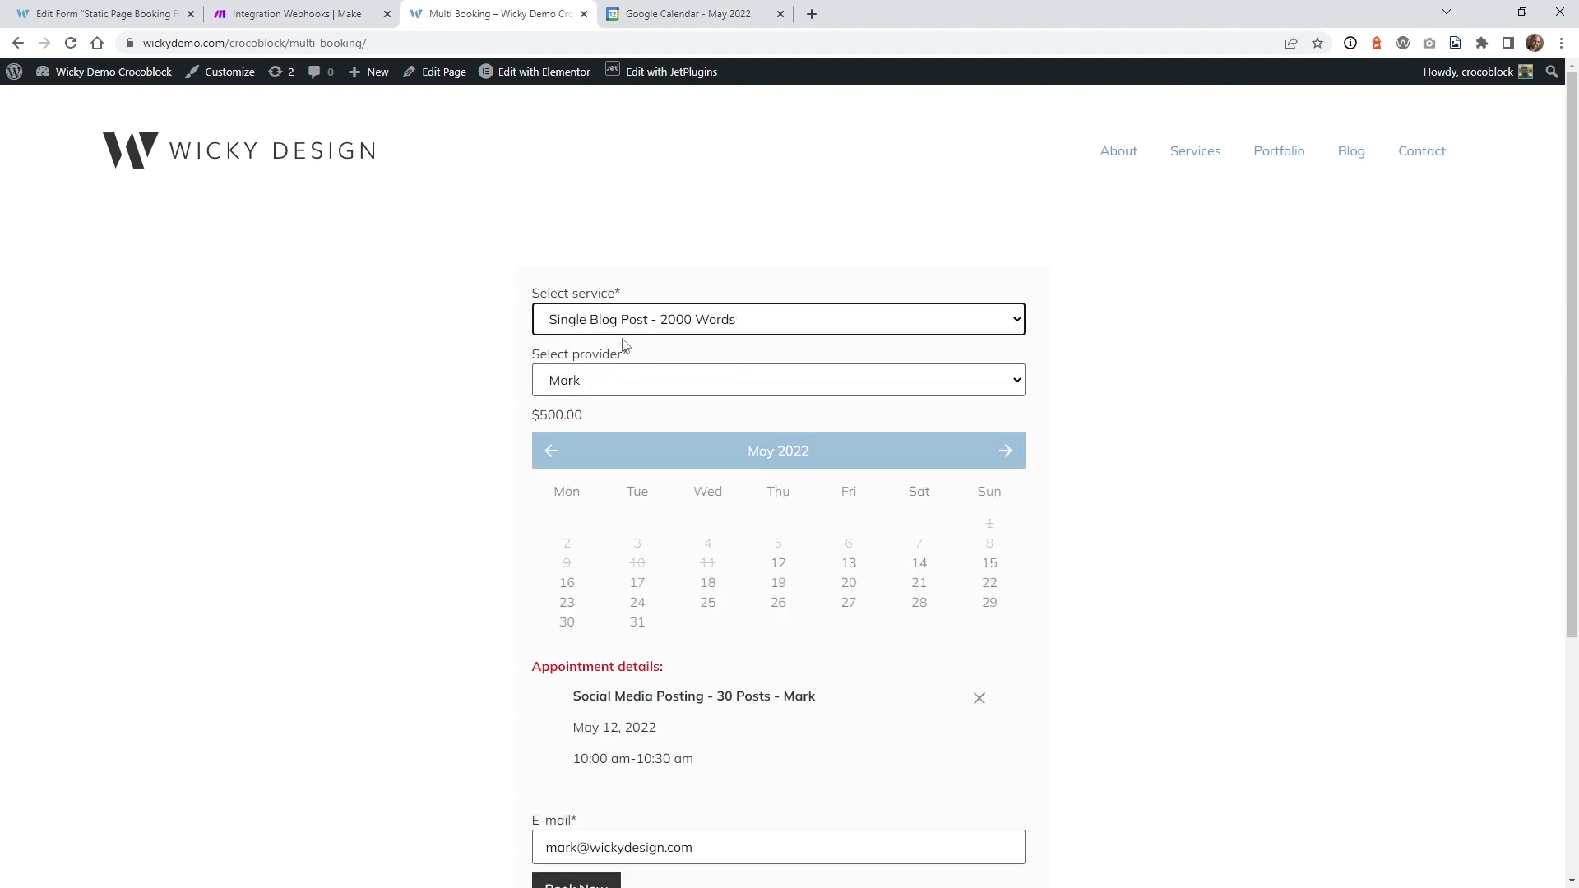
pyautogui.click(592, 386)
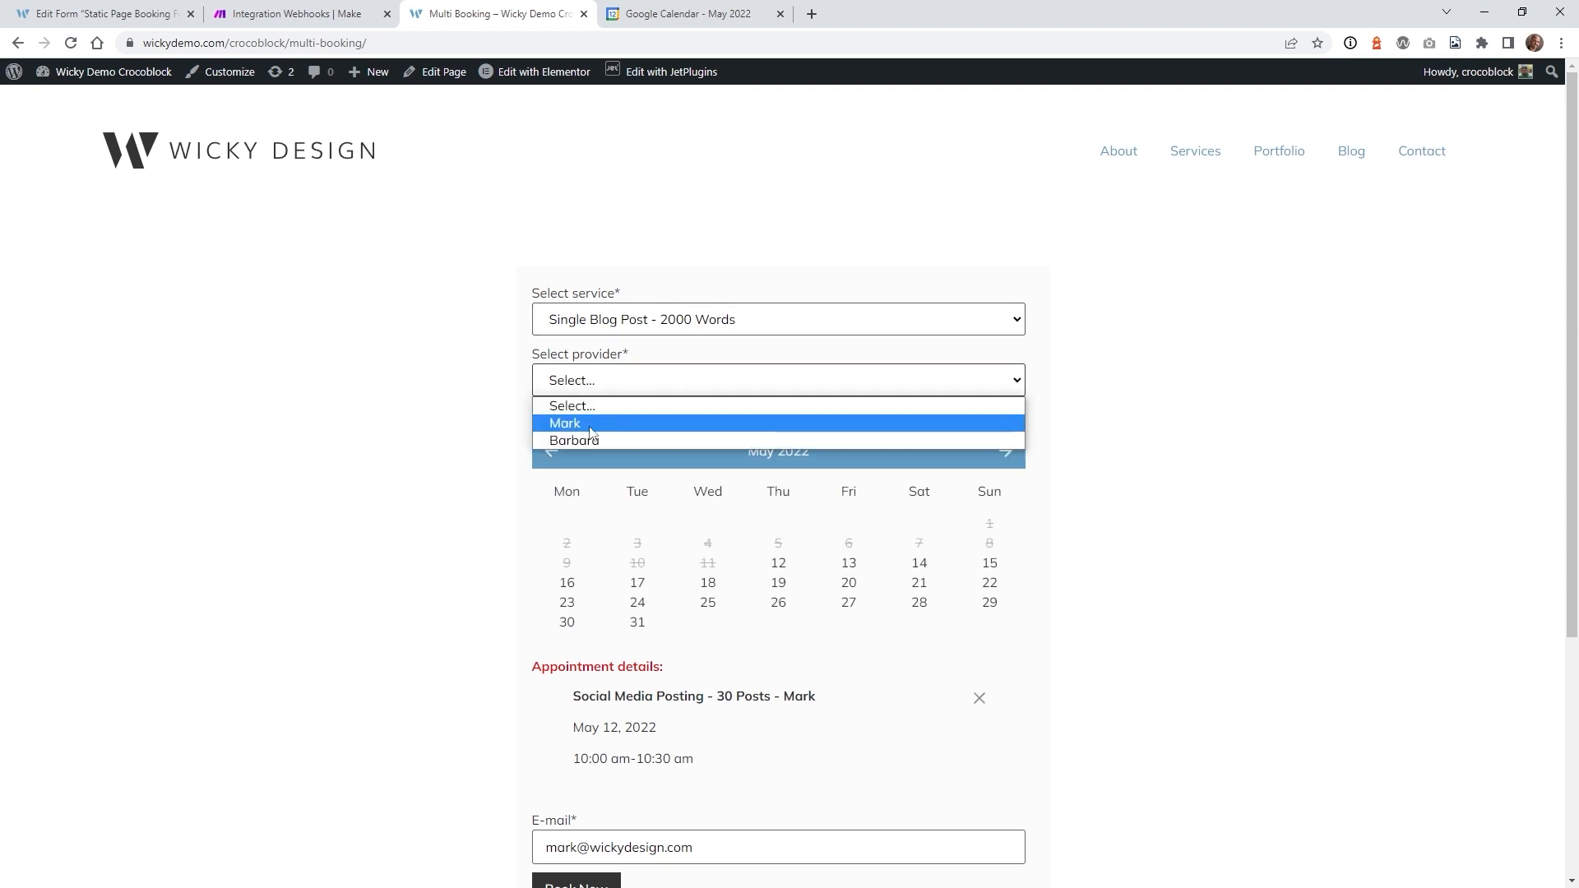
pyautogui.click(477, 451)
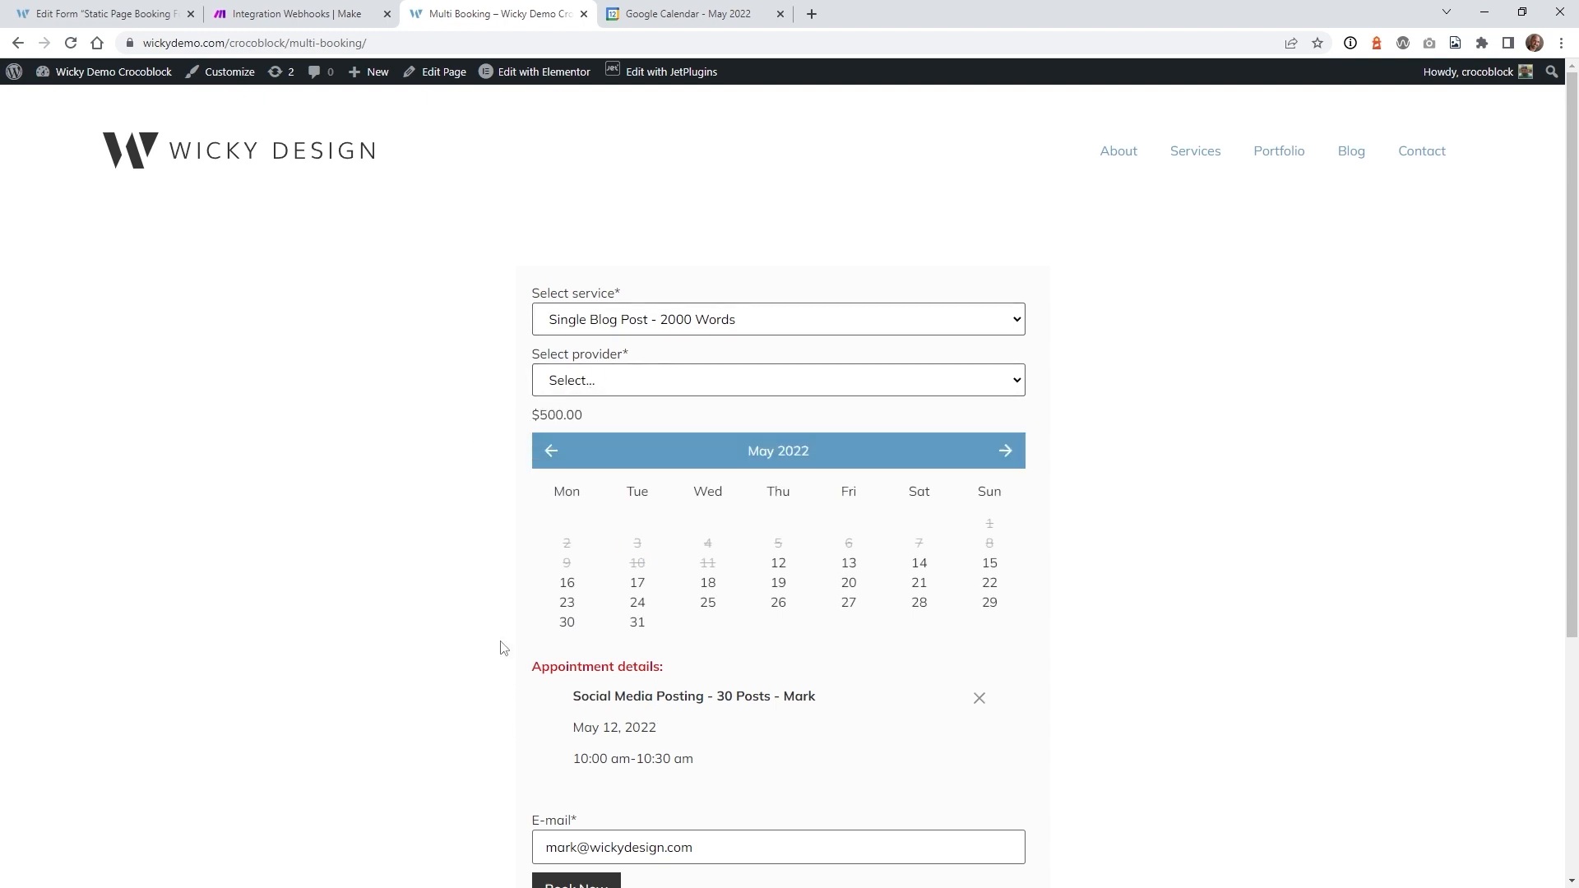
pyautogui.scroll(-4, 504, 648)
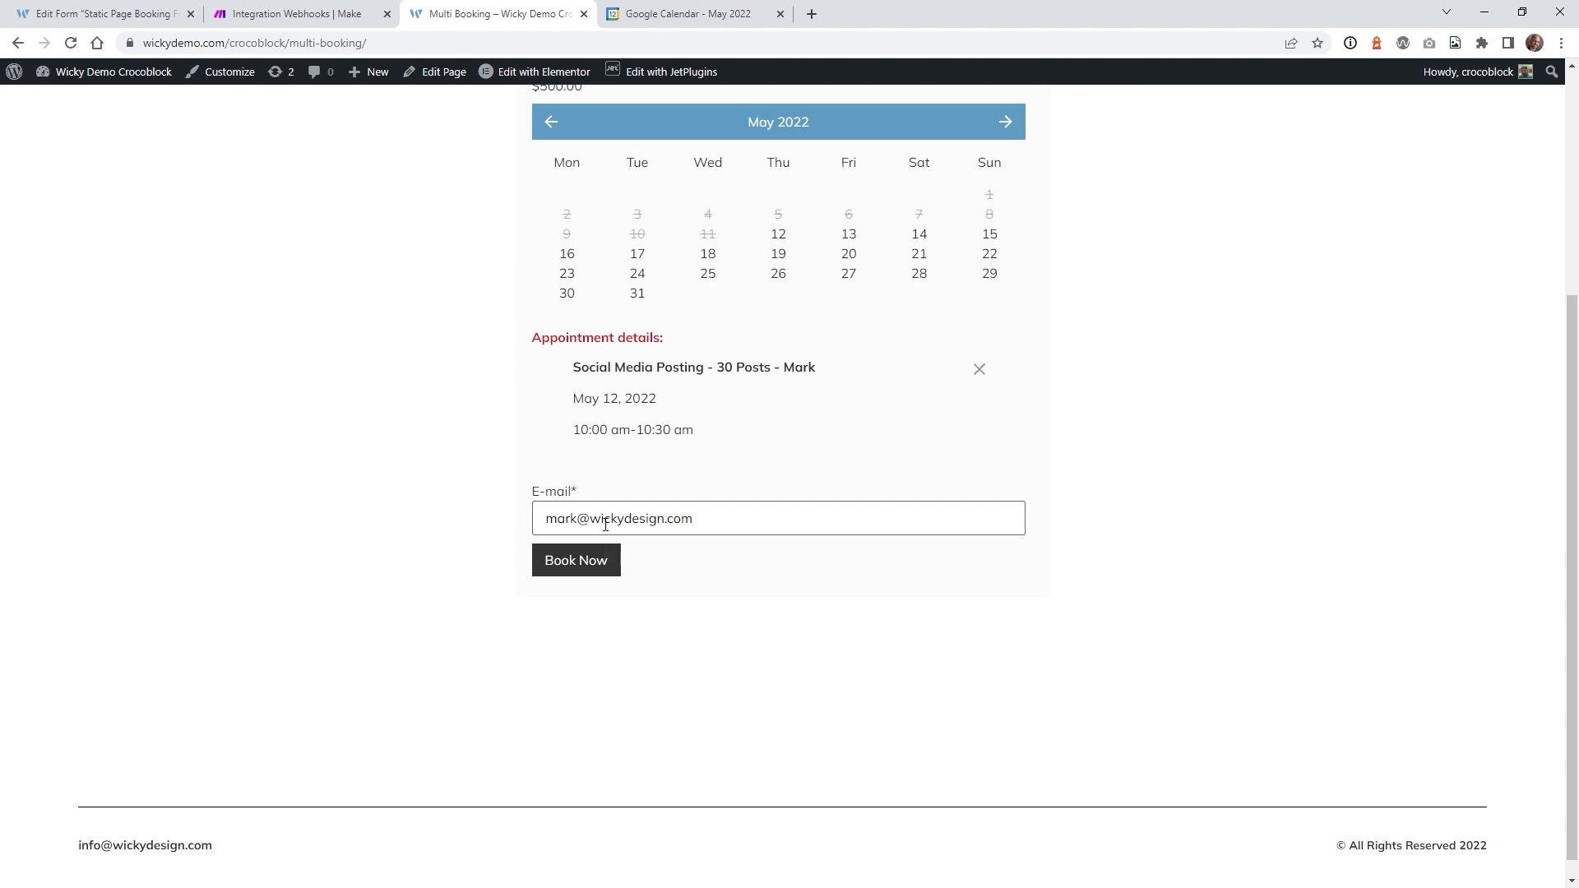
pyautogui.scroll(4, 605, 524)
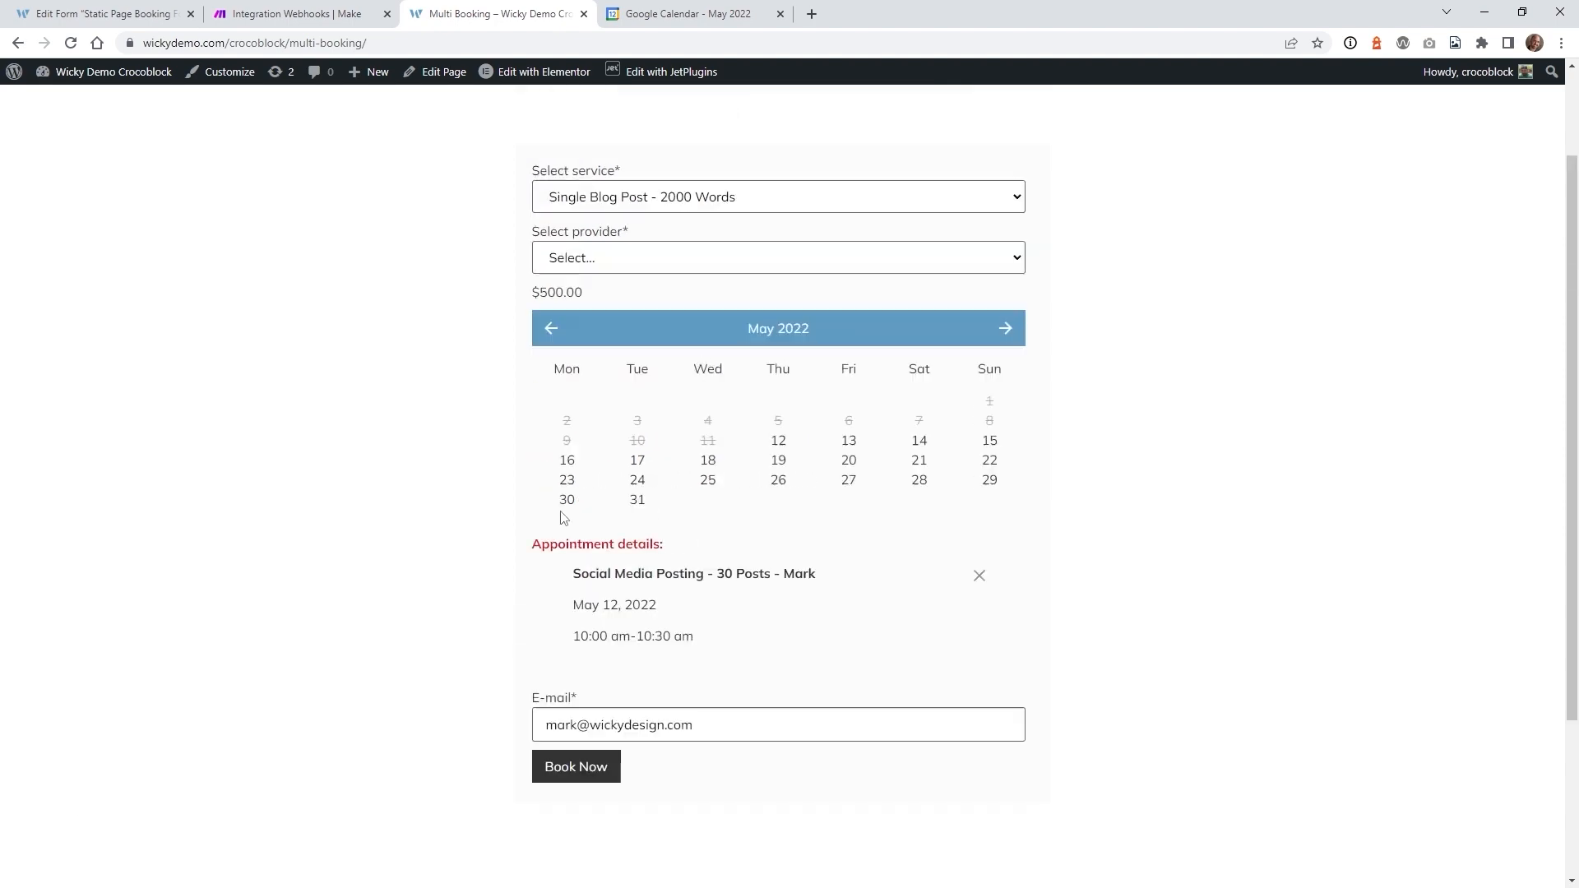
pyautogui.click(333, 6)
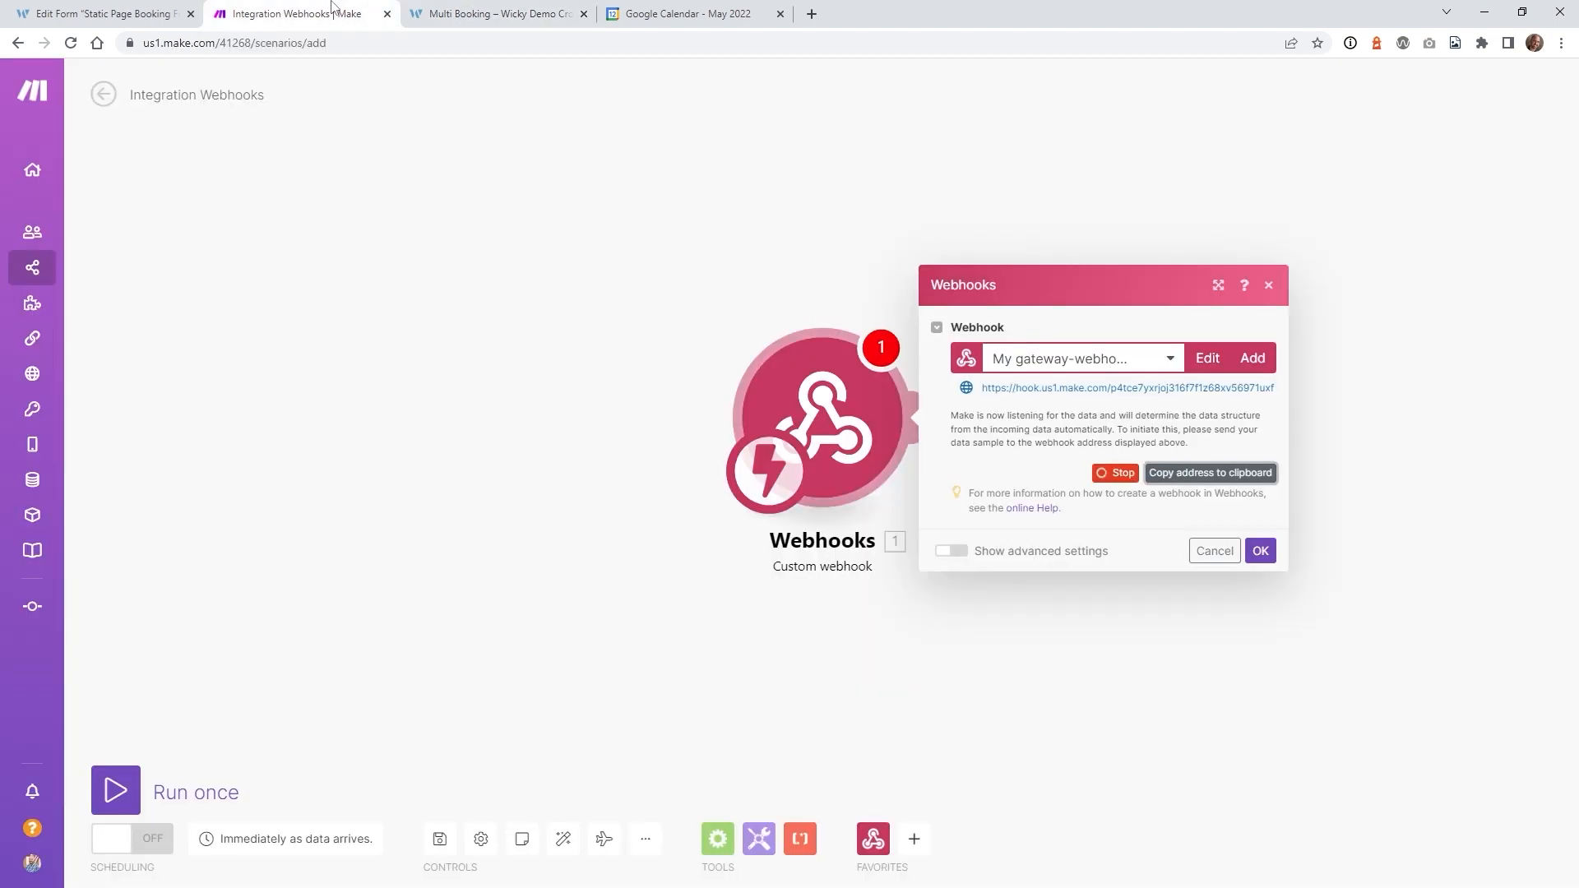
# - Add a new notification to the booking form and set its type to Call a Webhook
pyautogui.click(148, 10)
pyautogui.scroll(-4, 220, 726)
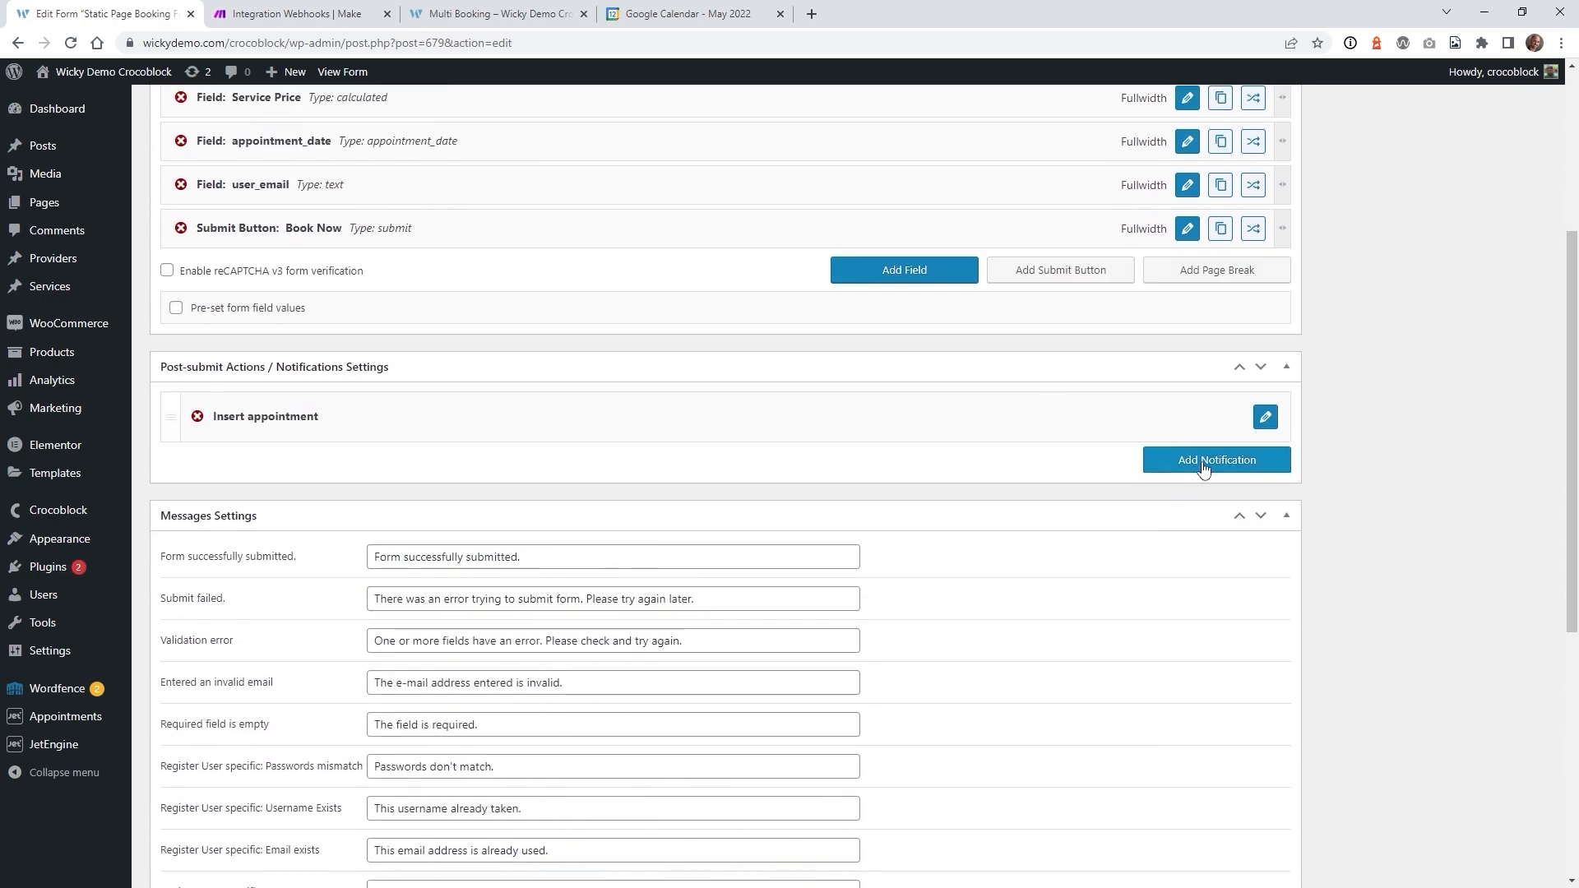
pyautogui.click(1203, 468)
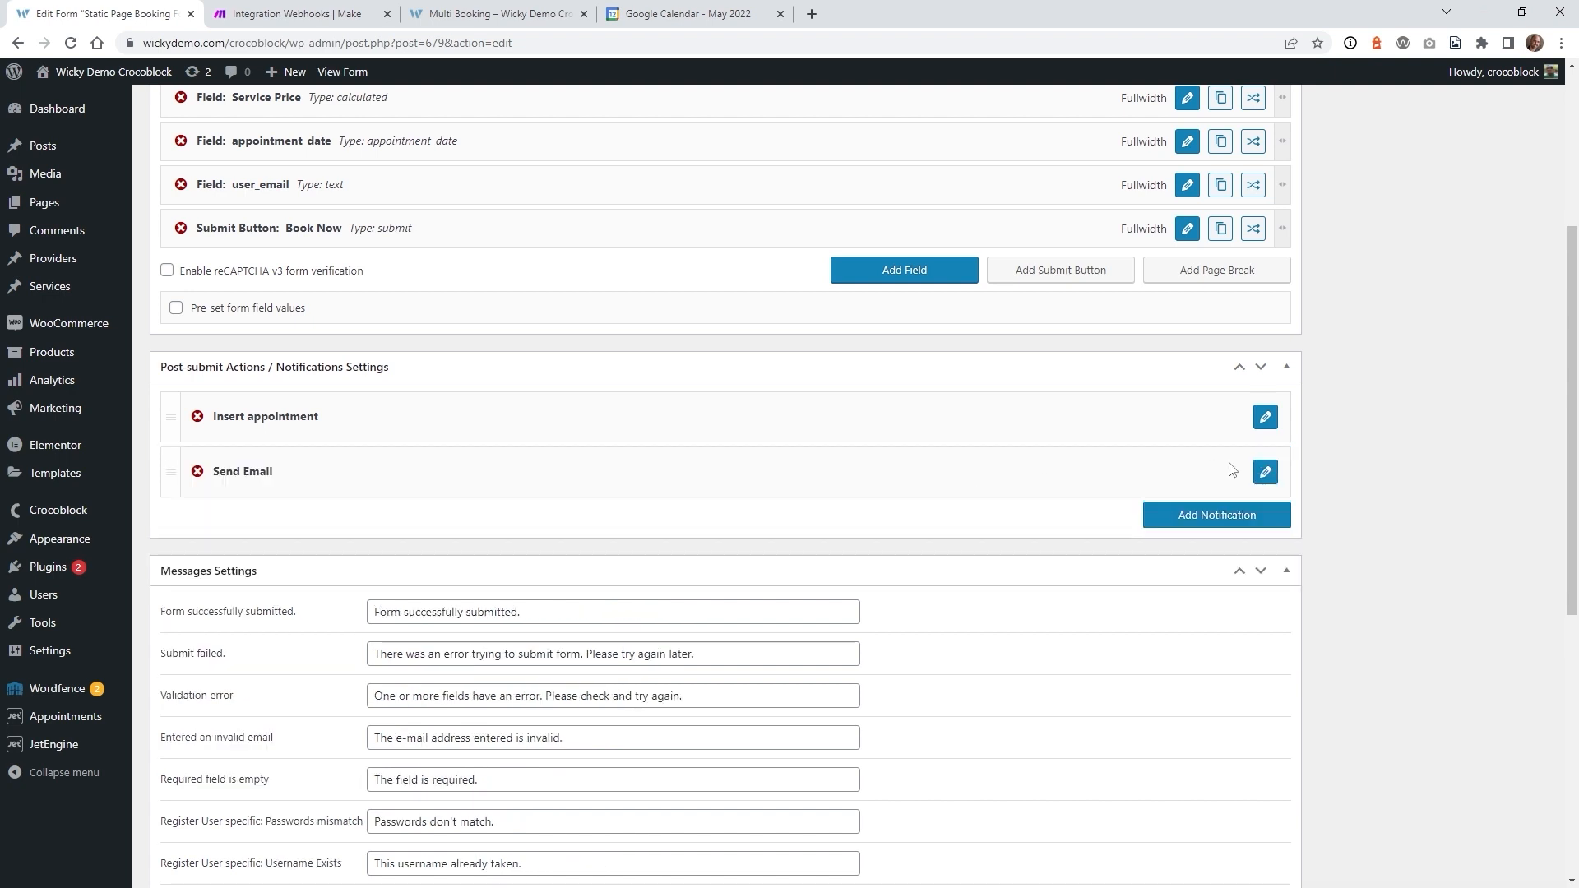
pyautogui.click(1265, 472)
pyautogui.click(504, 536)
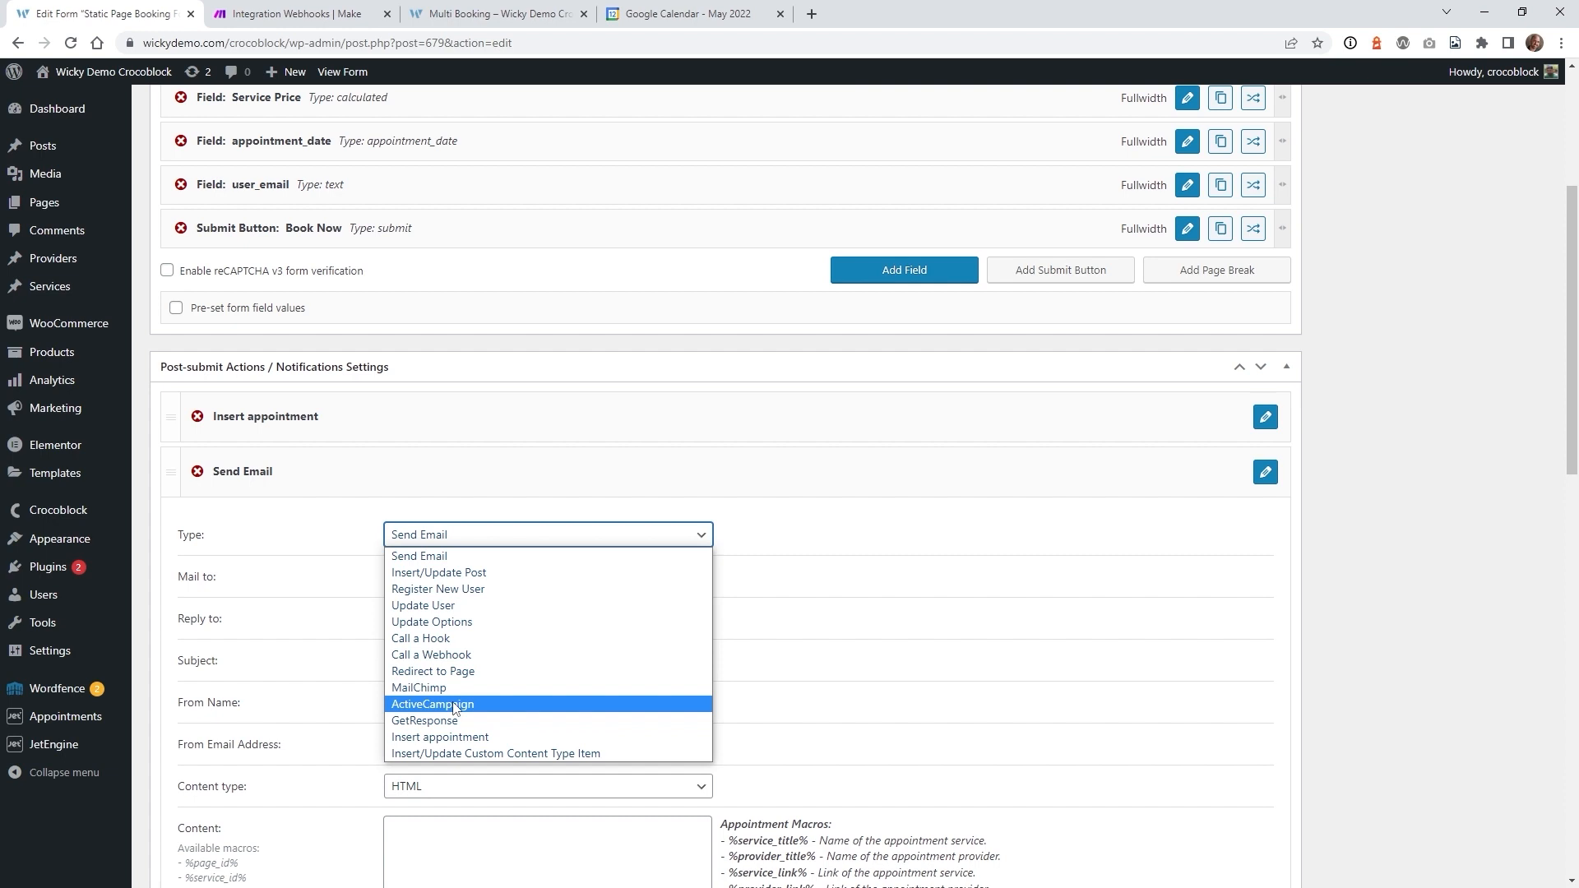
pyautogui.click(434, 655)
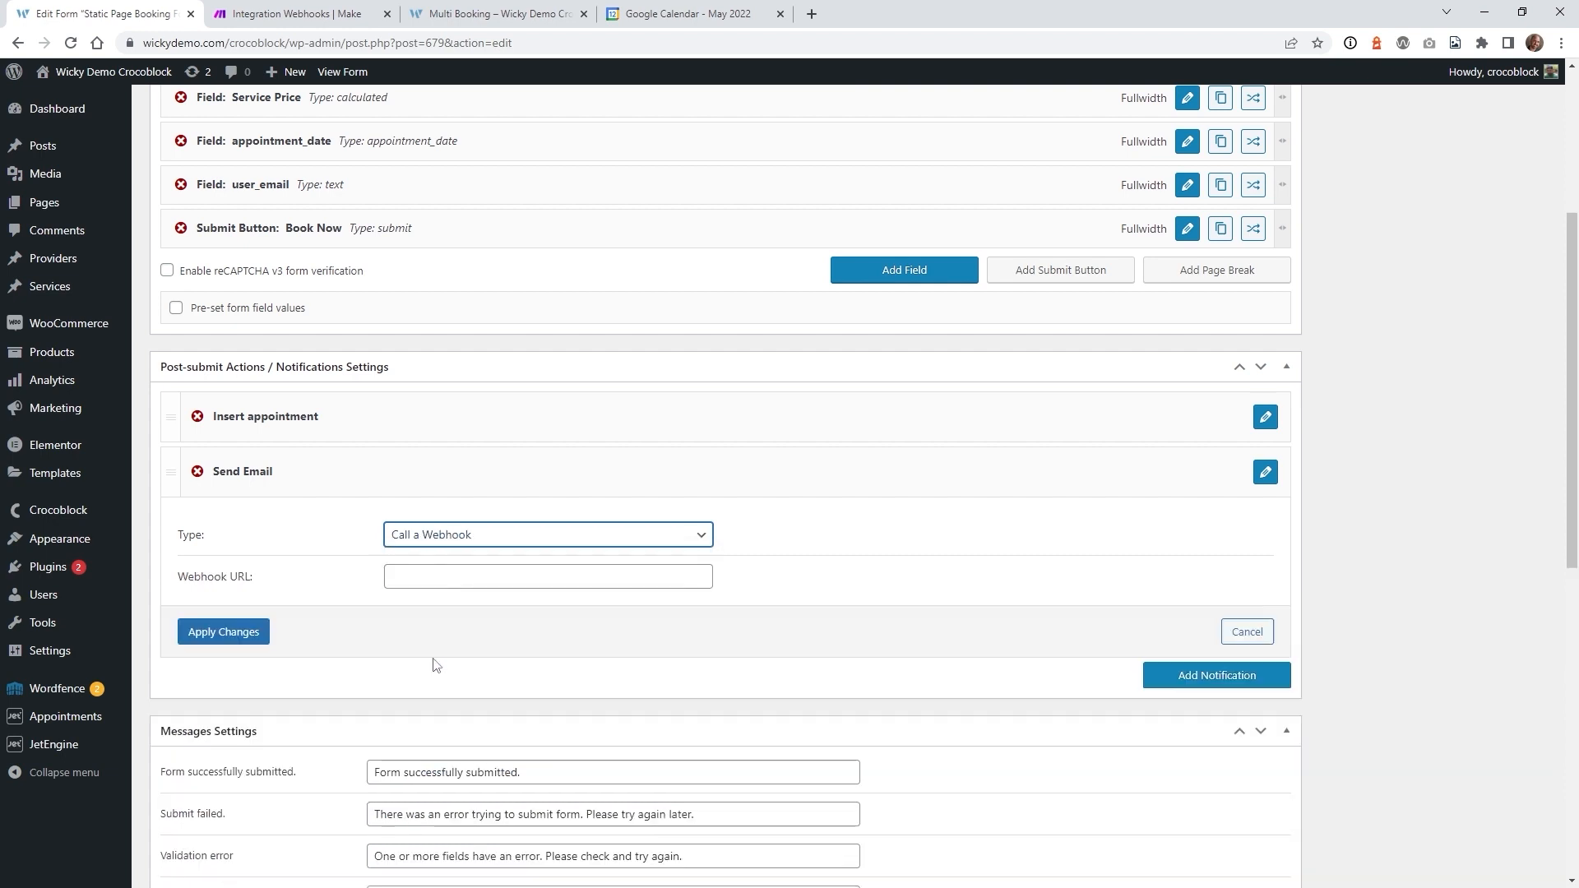
# - Paste the Make webhook address as the notification URL, apply it, and update the form
pyautogui.click(450, 576)
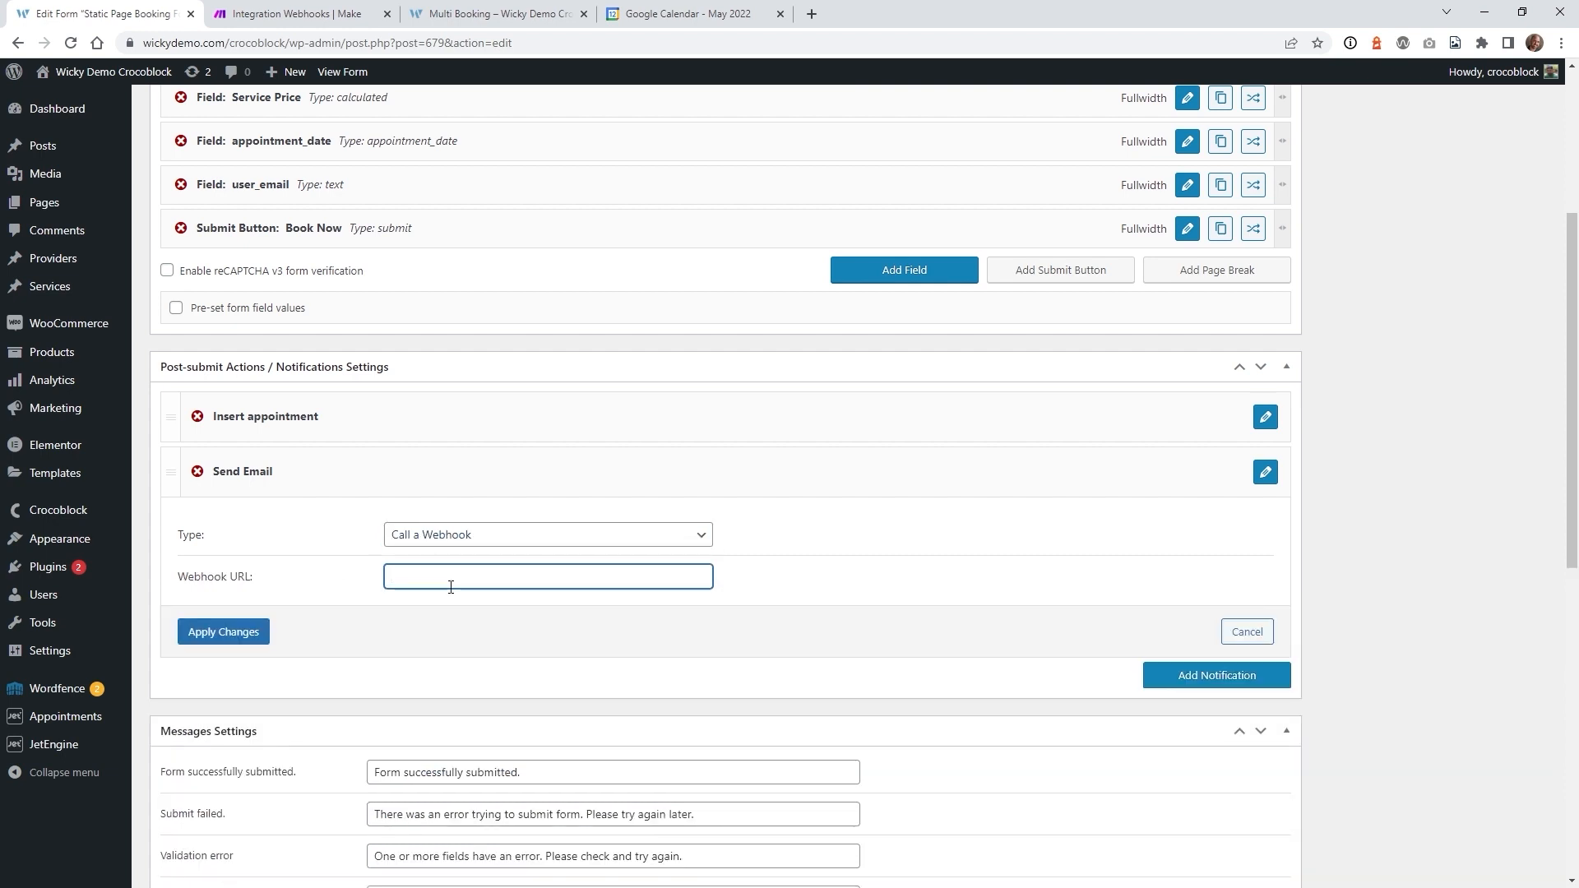
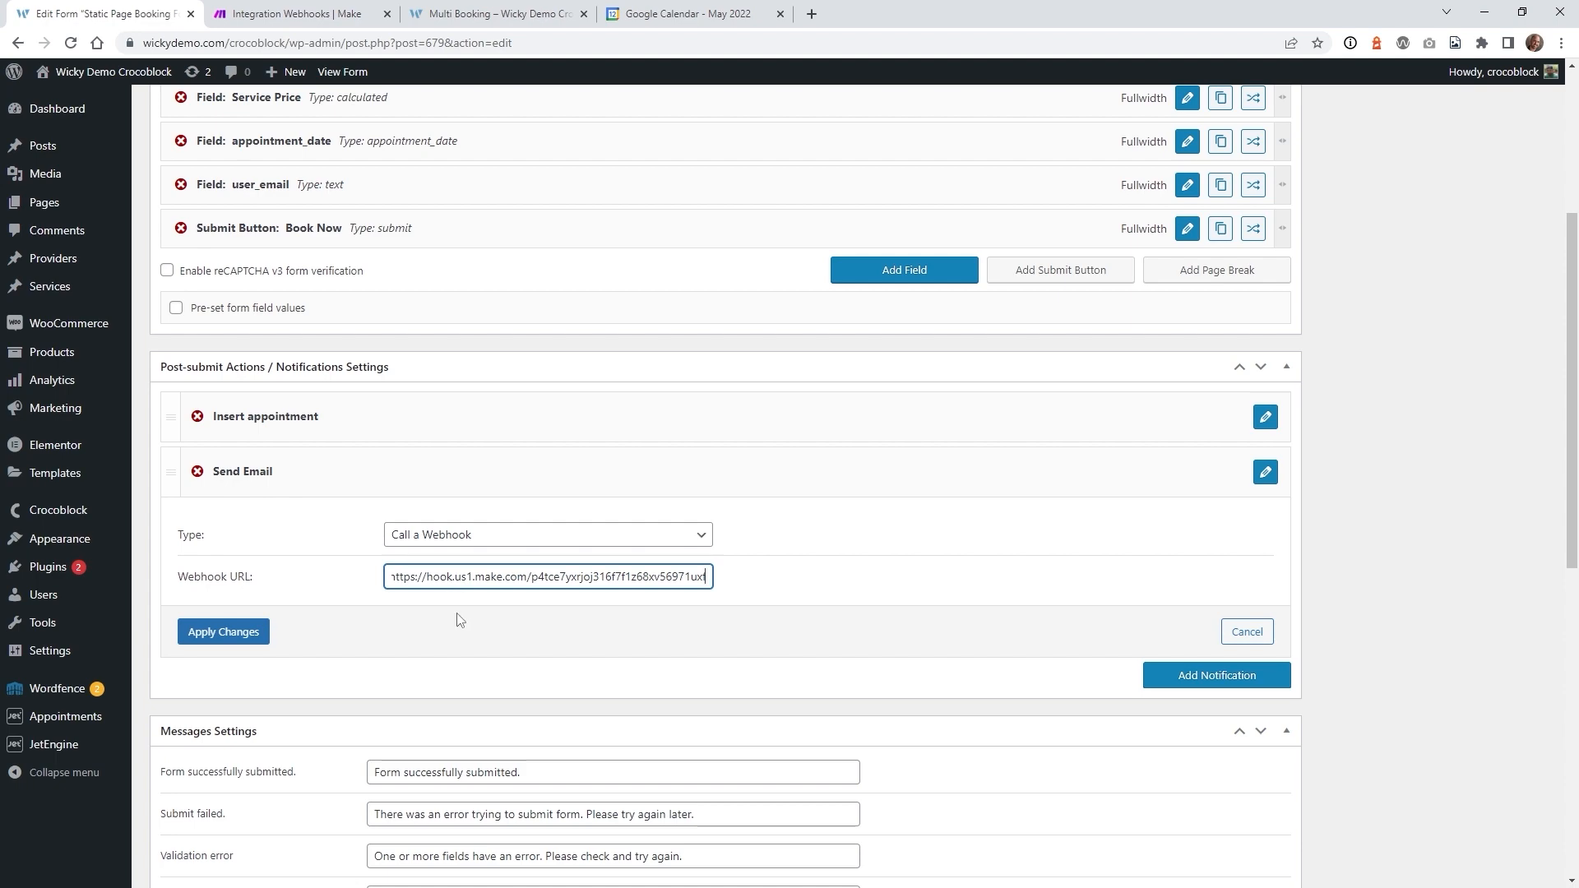
pyautogui.click(218, 631)
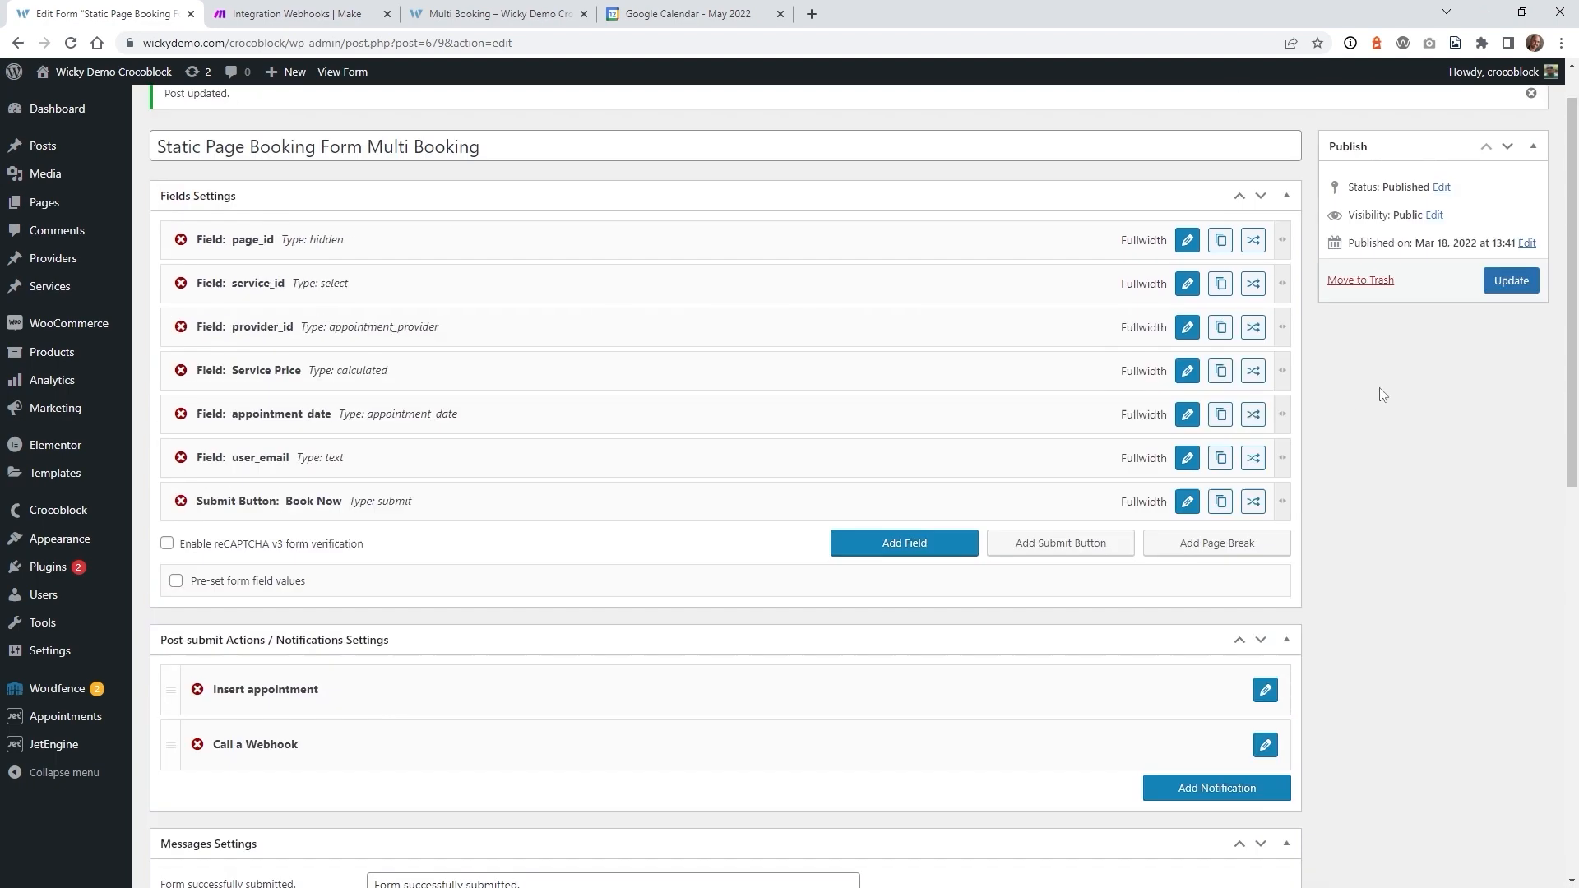
pyautogui.scroll(1, 1383, 394)
pyautogui.click(1511, 341)
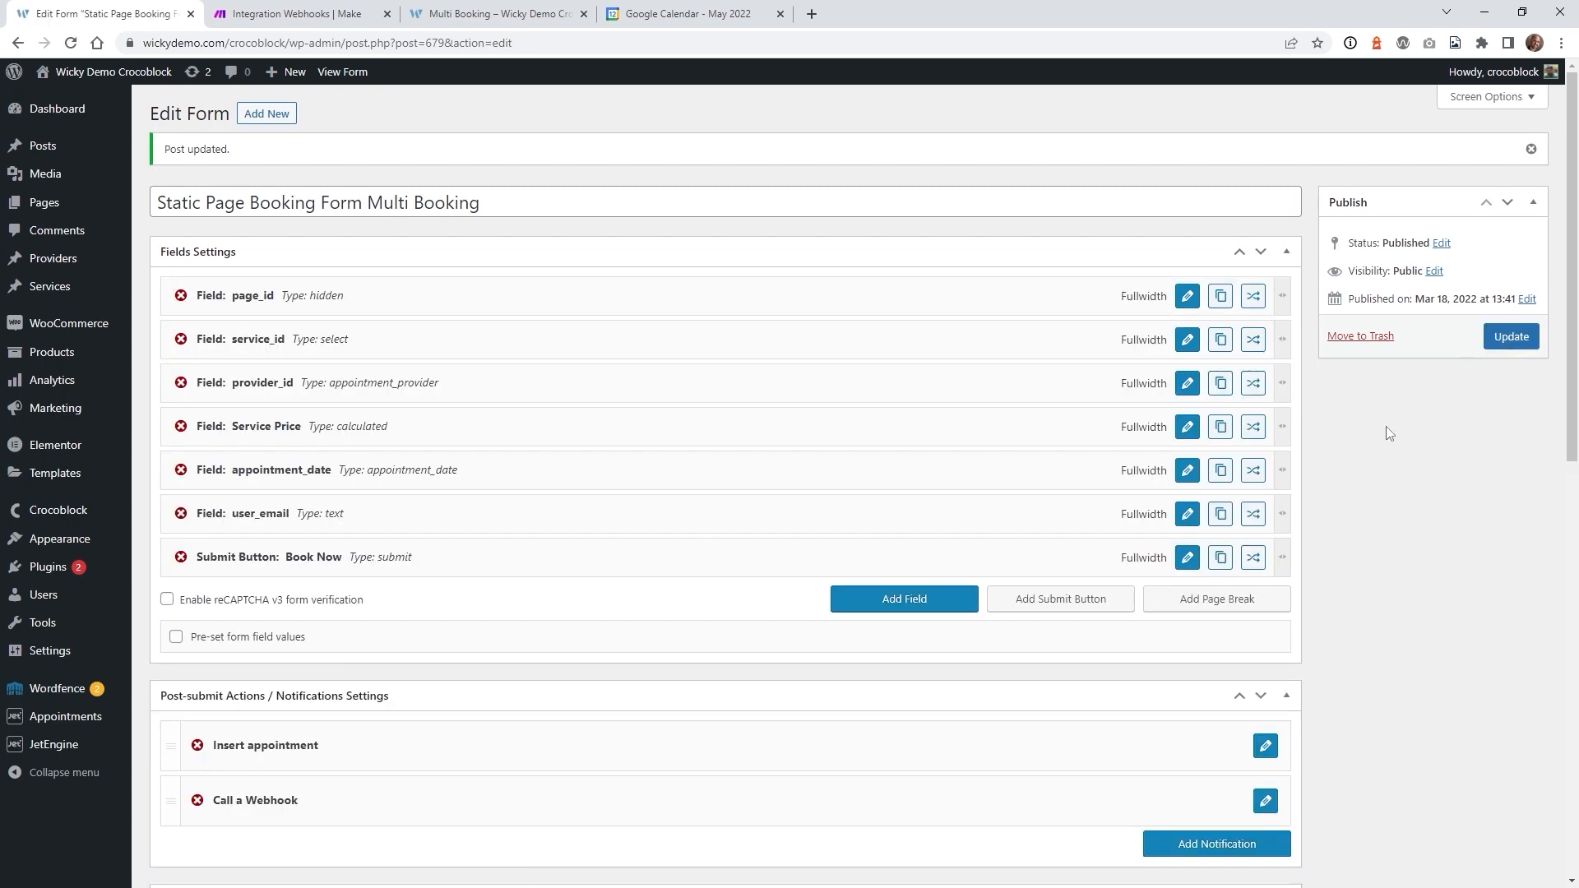
pyautogui.click(296, 13)
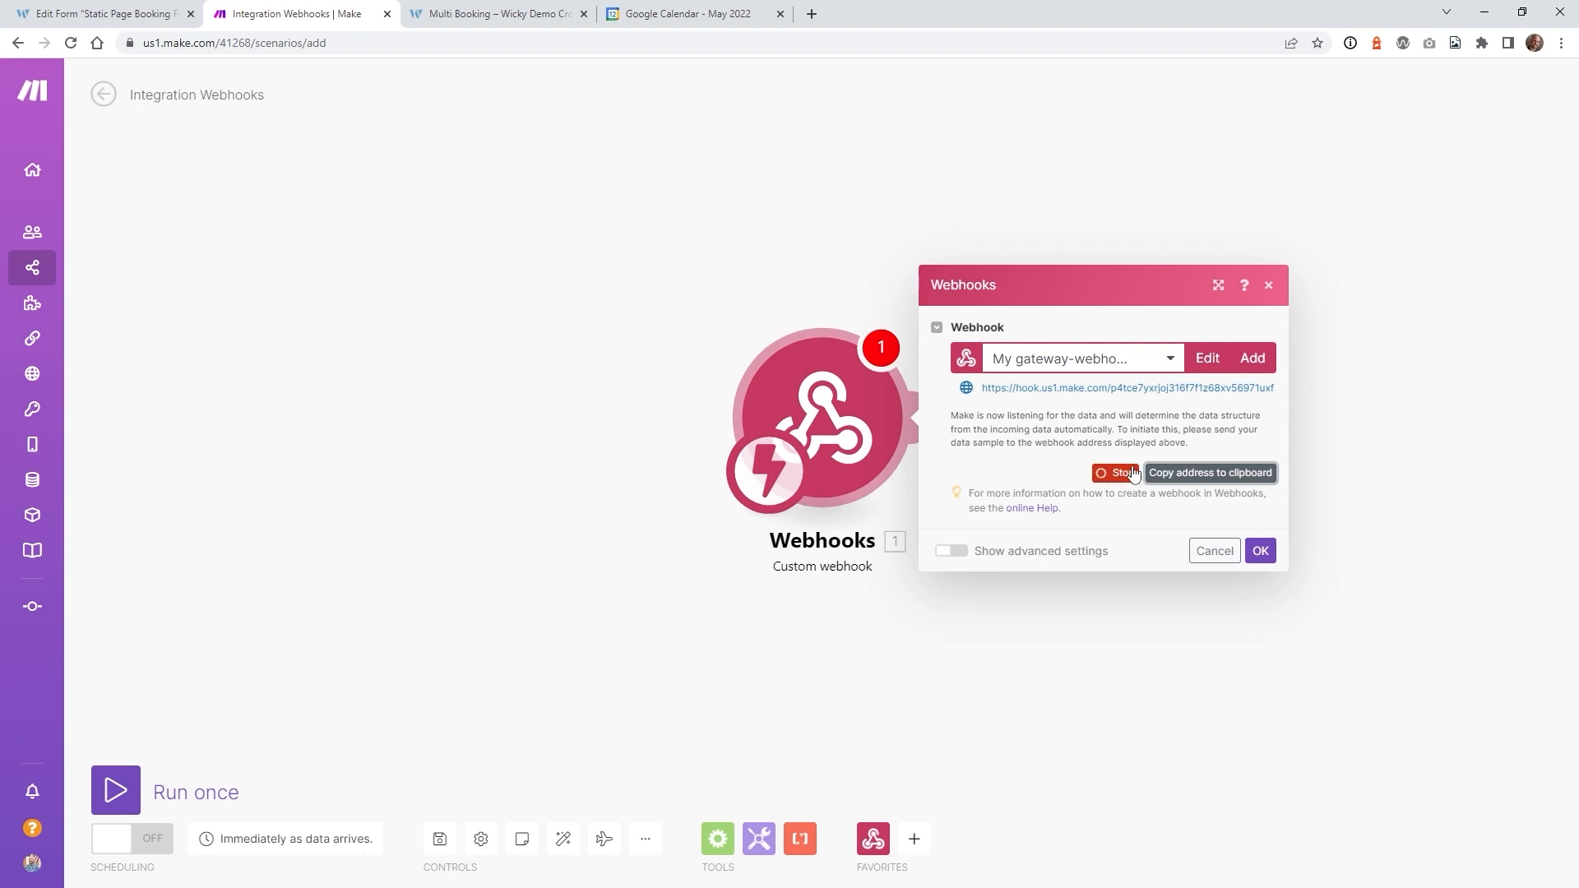
# - Submit a test booking with a provider chosen, then confirm the webhook's determined data structure
pyautogui.click(503, 5)
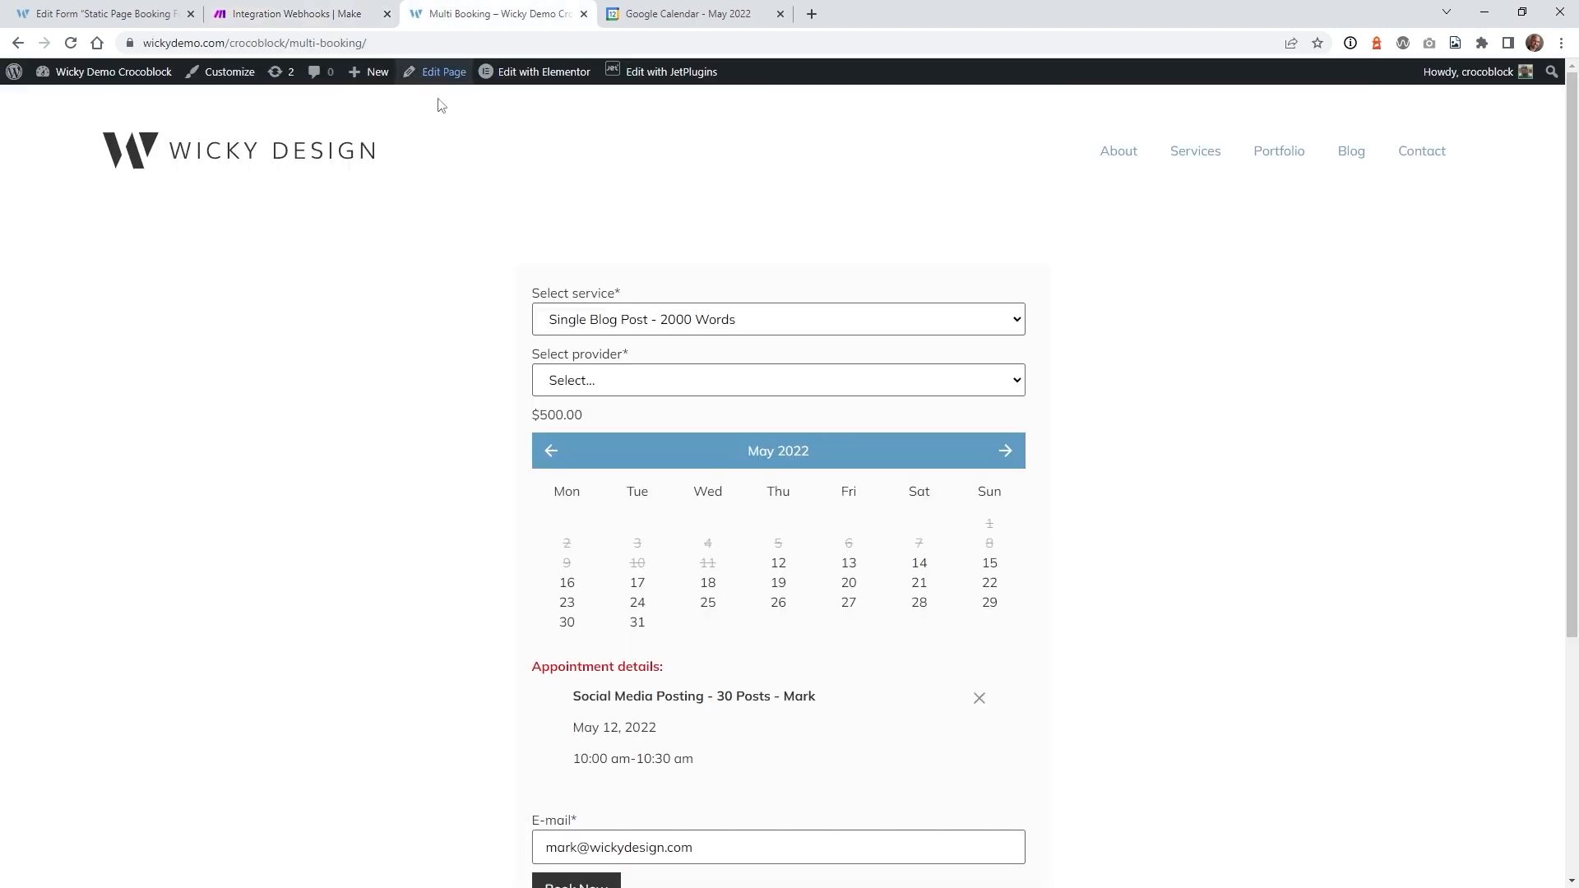
pyautogui.scroll(-2, 419, 436)
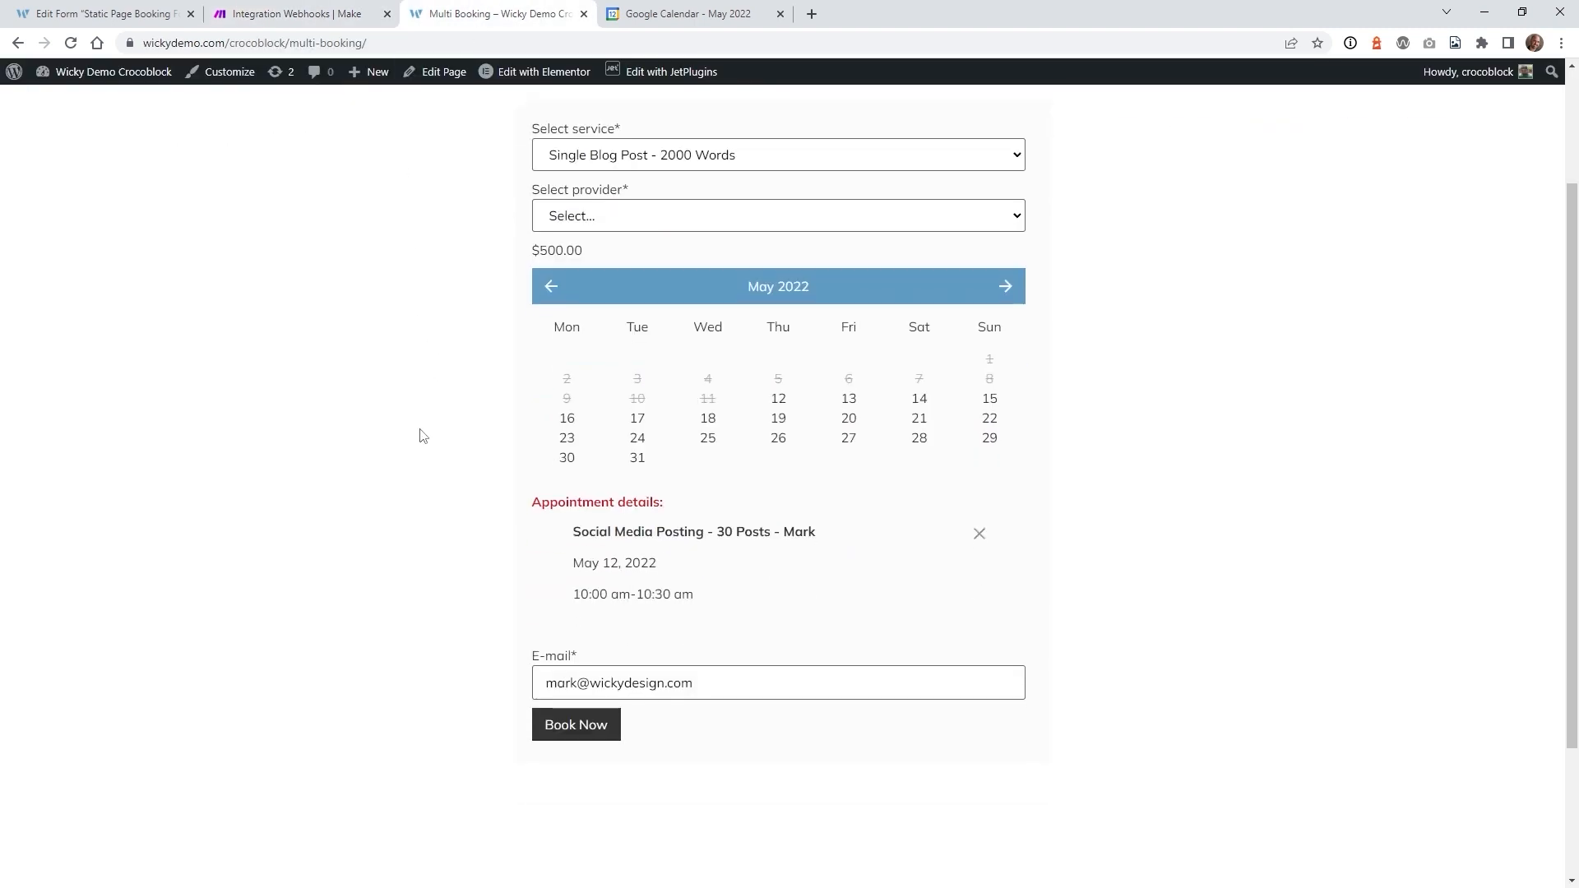
pyautogui.click(582, 734)
pyautogui.click(596, 228)
pyautogui.click(599, 259)
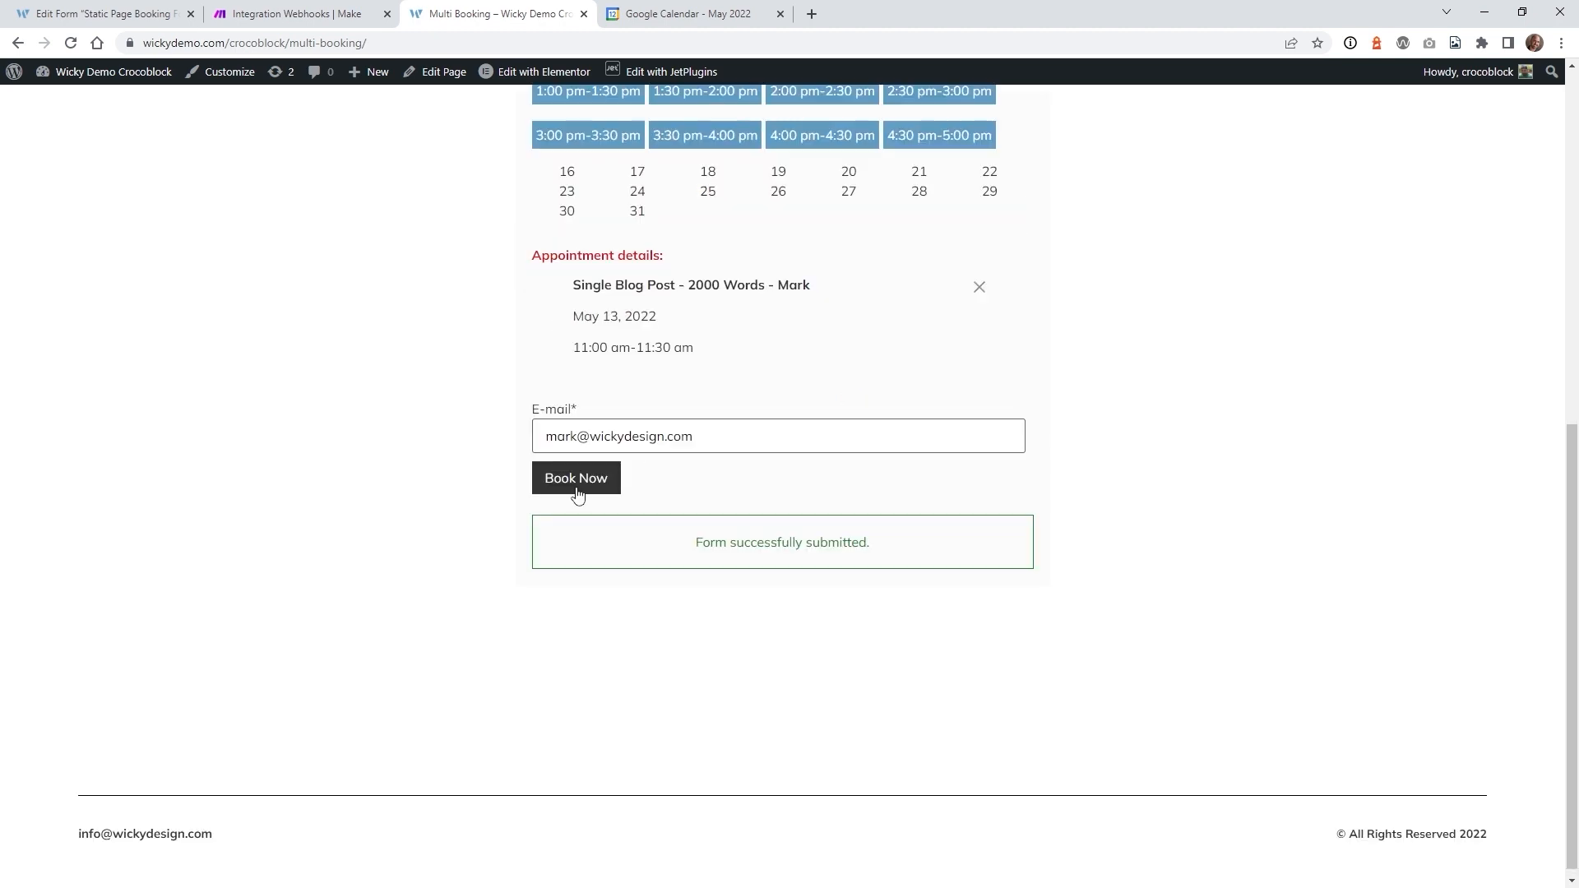
pyautogui.click(349, 11)
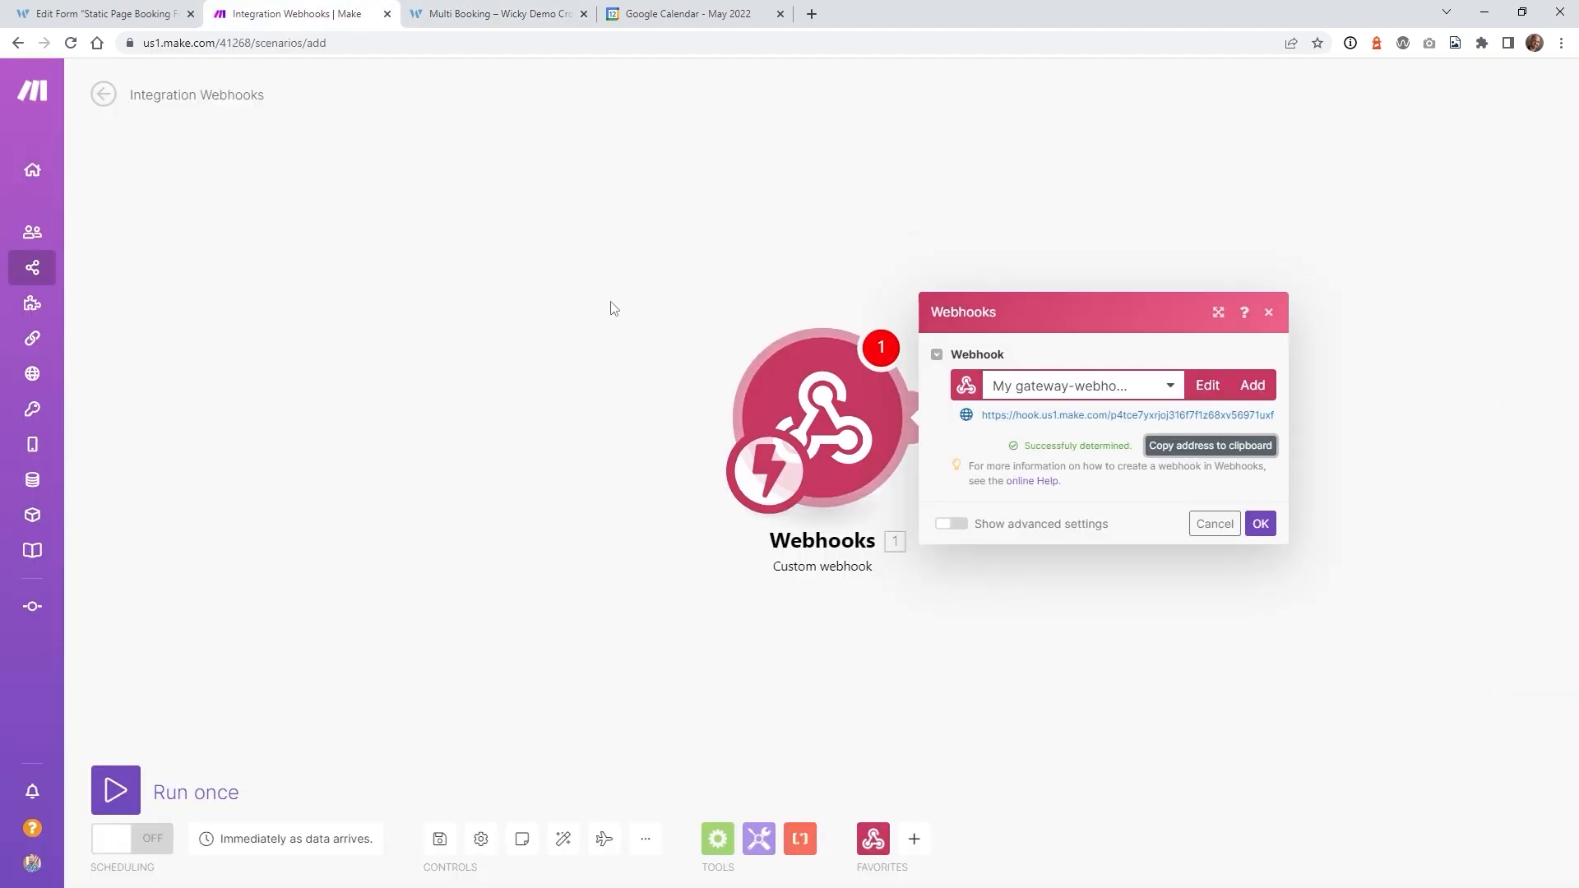
pyautogui.click(1261, 524)
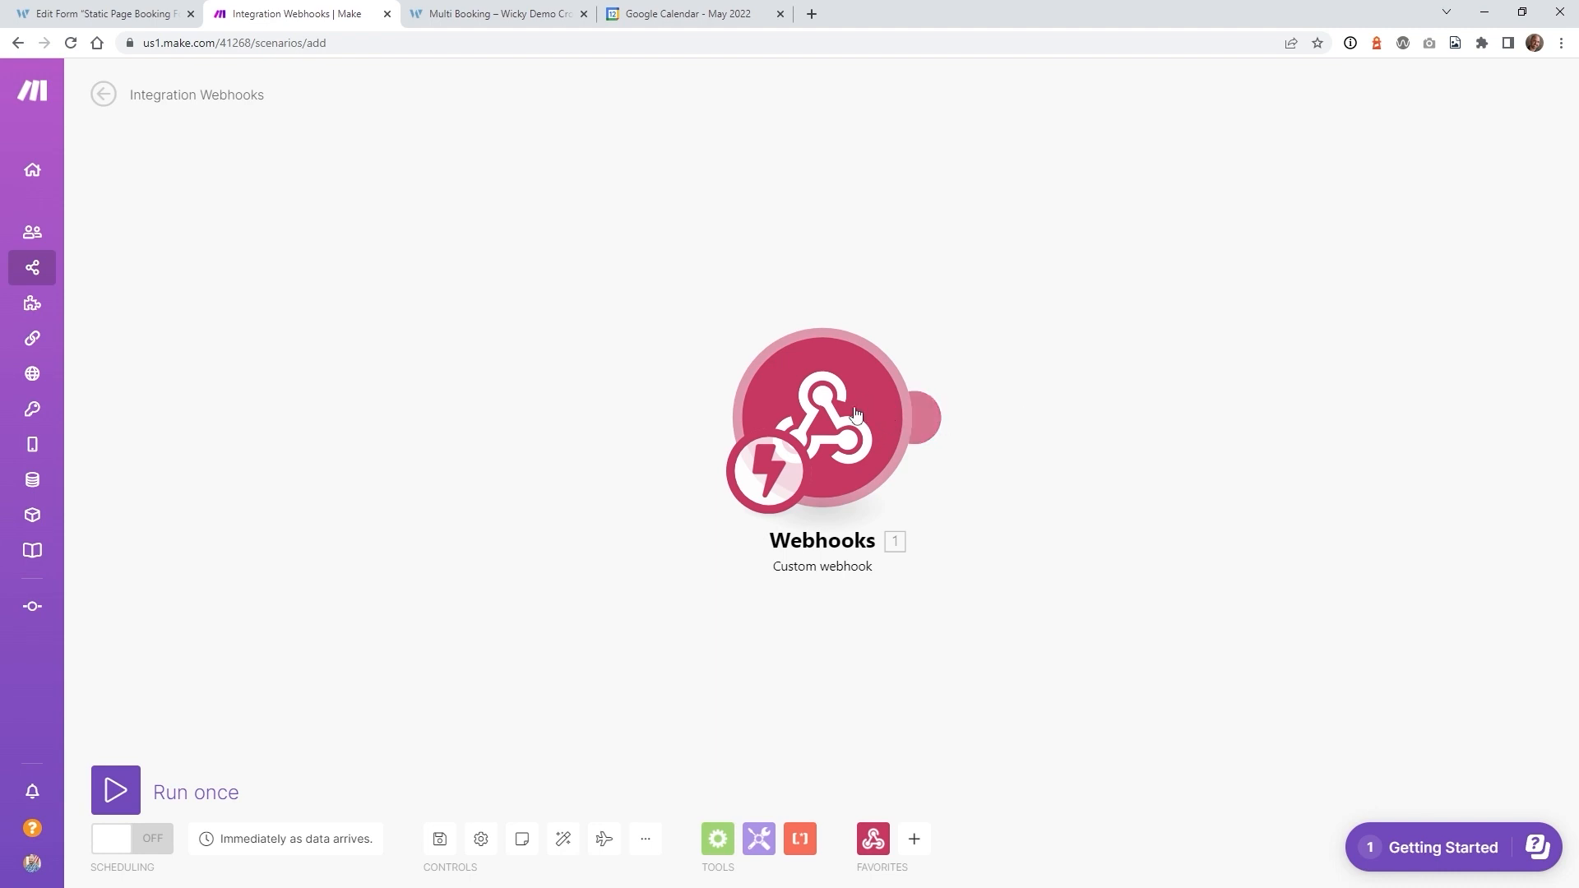
# - Add an empty second module after the Custom webhook trigger
pyautogui.click(932, 420)
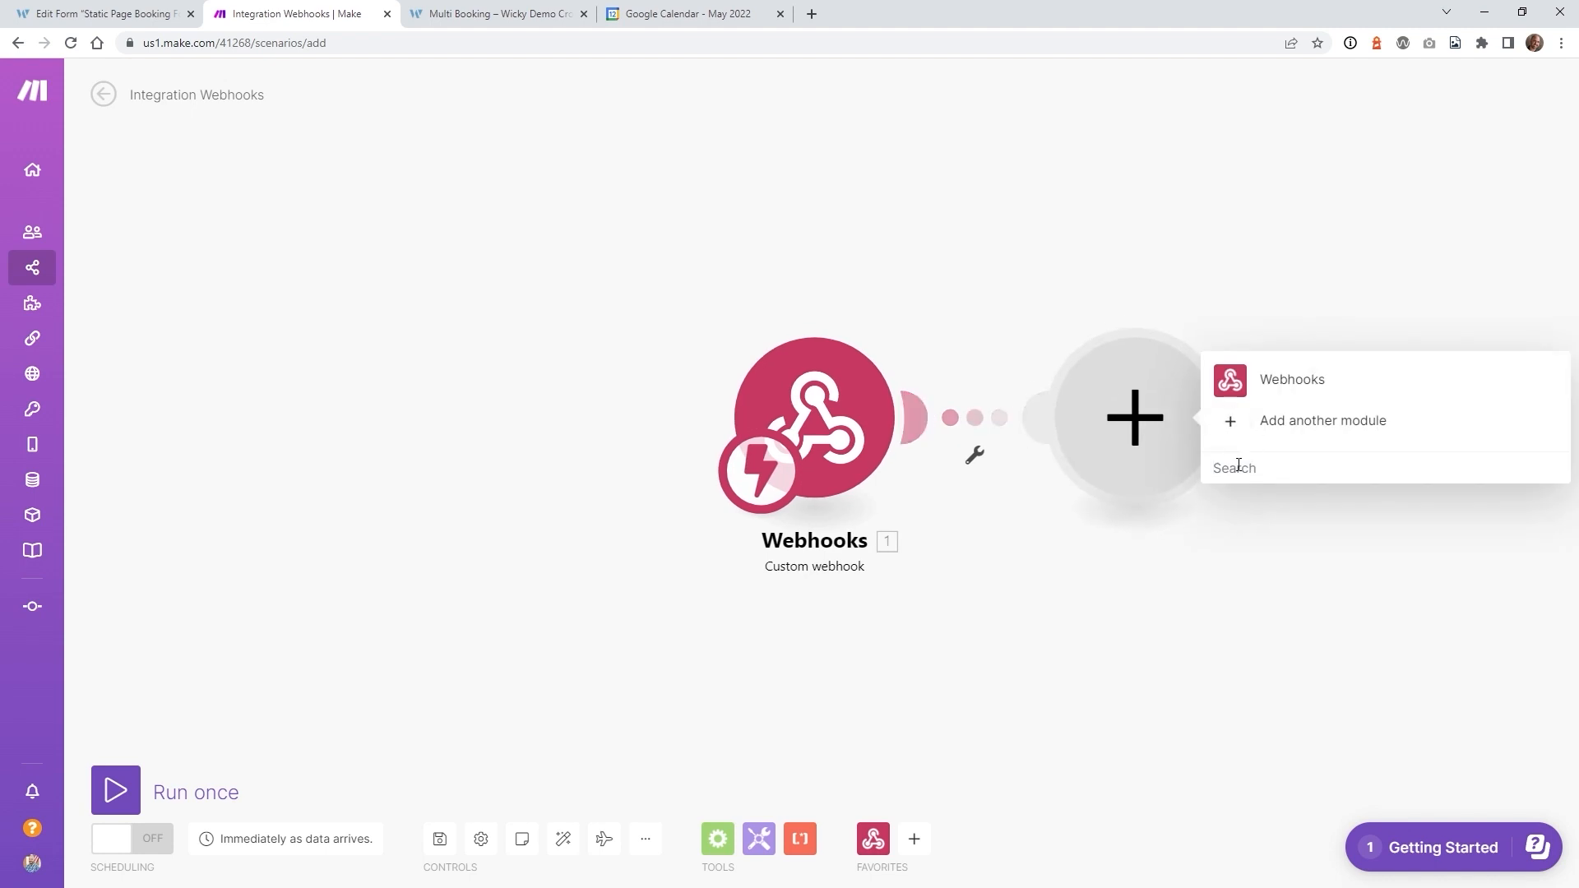
# - Search 'google' and make the second module Google Calendar 'Create an Event'
pyautogui.write('google')
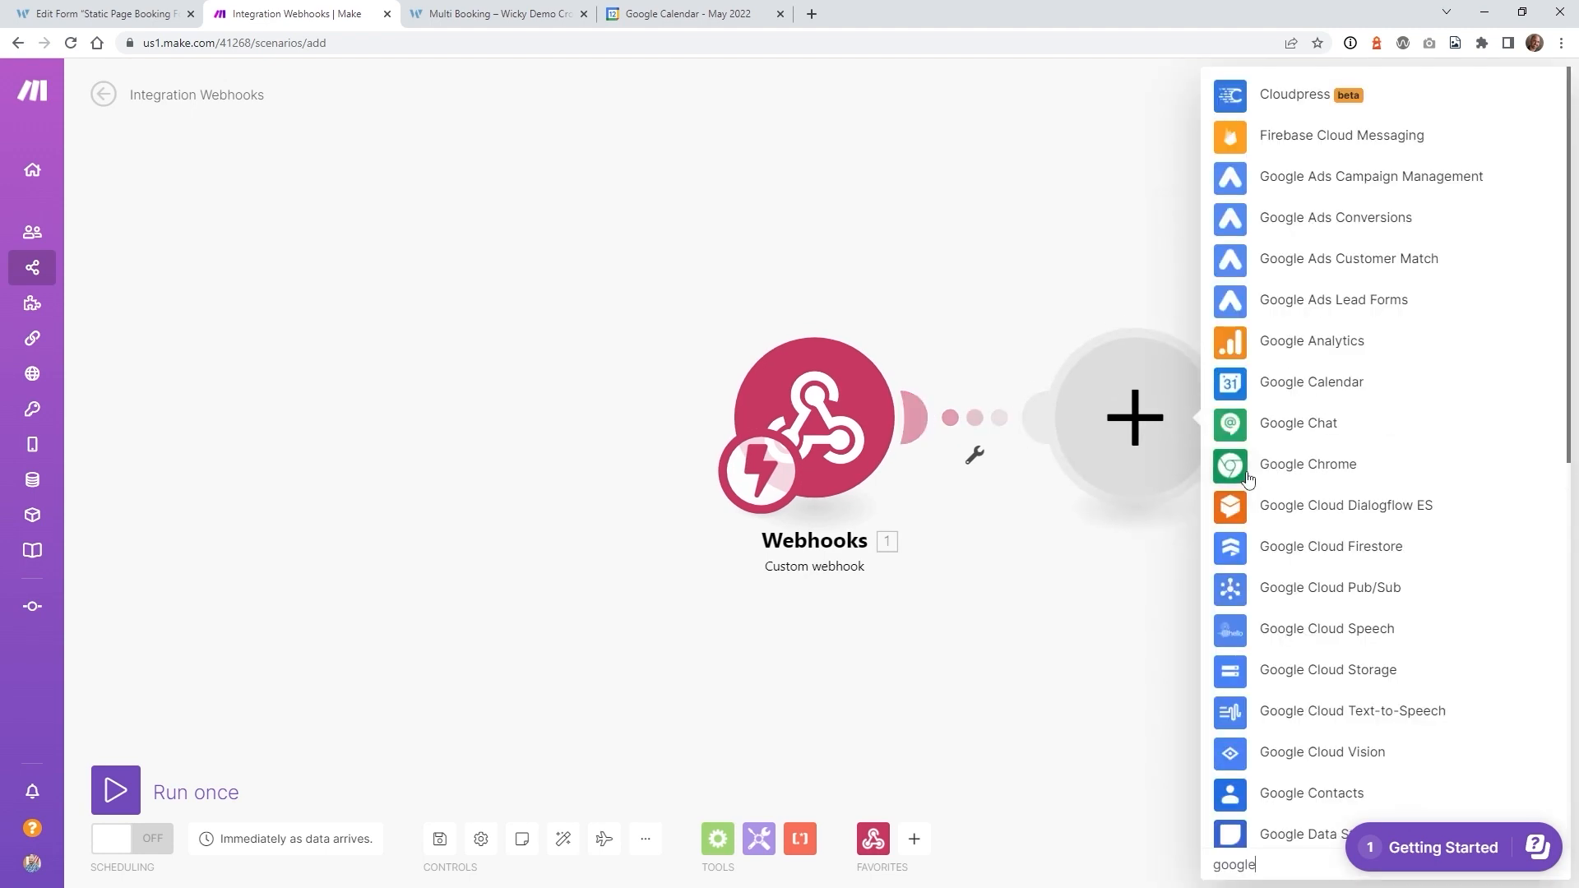
pyautogui.click(1294, 390)
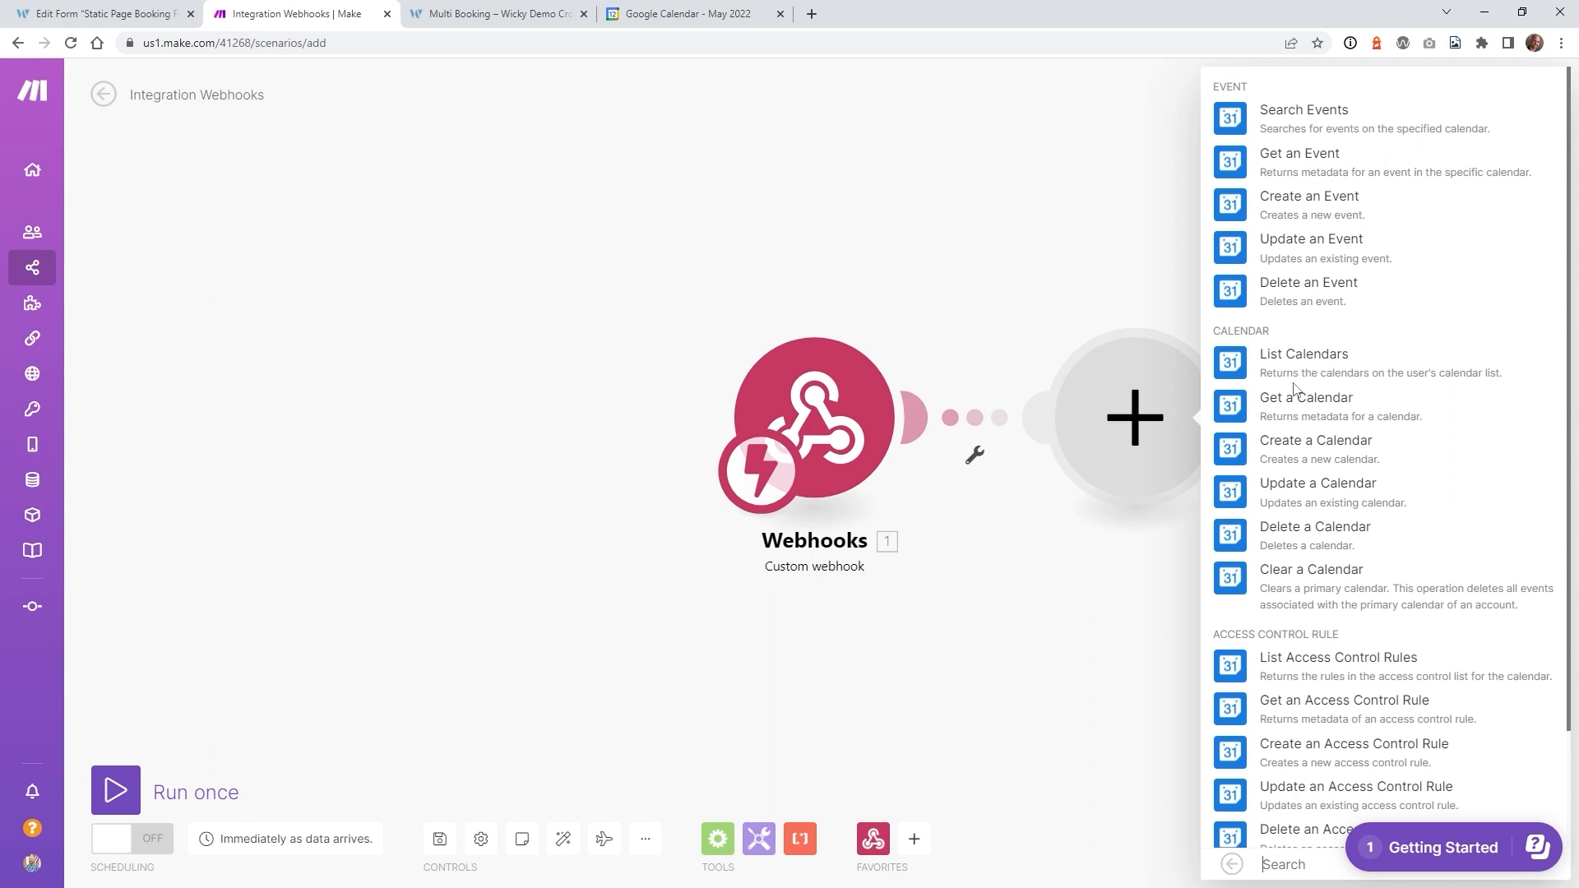
pyautogui.click(1297, 216)
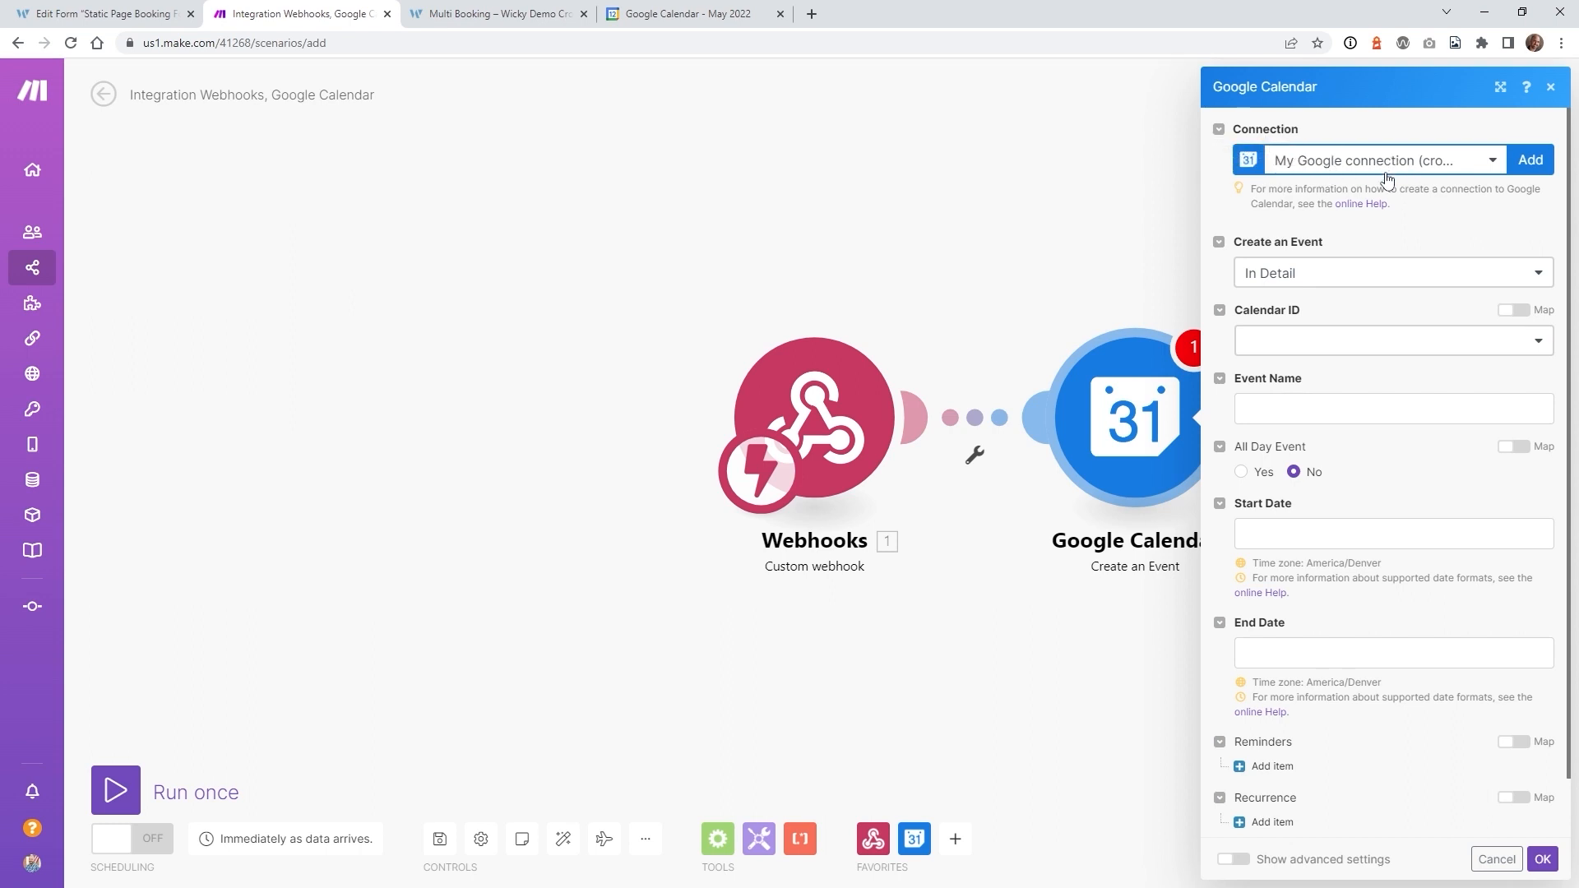
# - Save 'My Google connection', keep In Detail mode, and choose the Primary Calendar as Calendar ID
pyautogui.click(1533, 162)
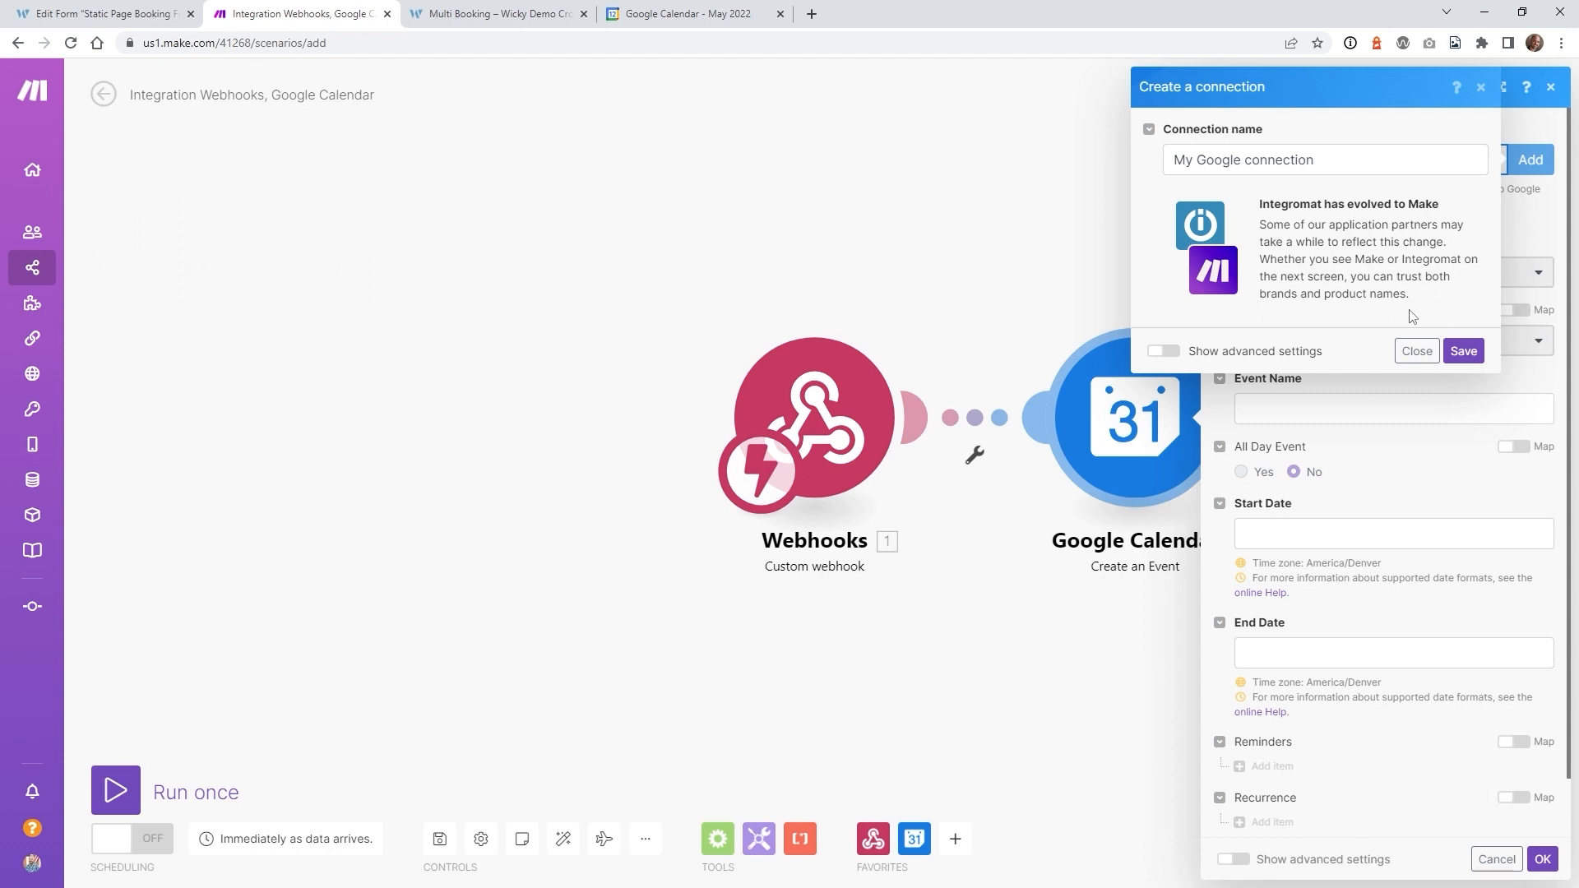
pyautogui.click(1416, 351)
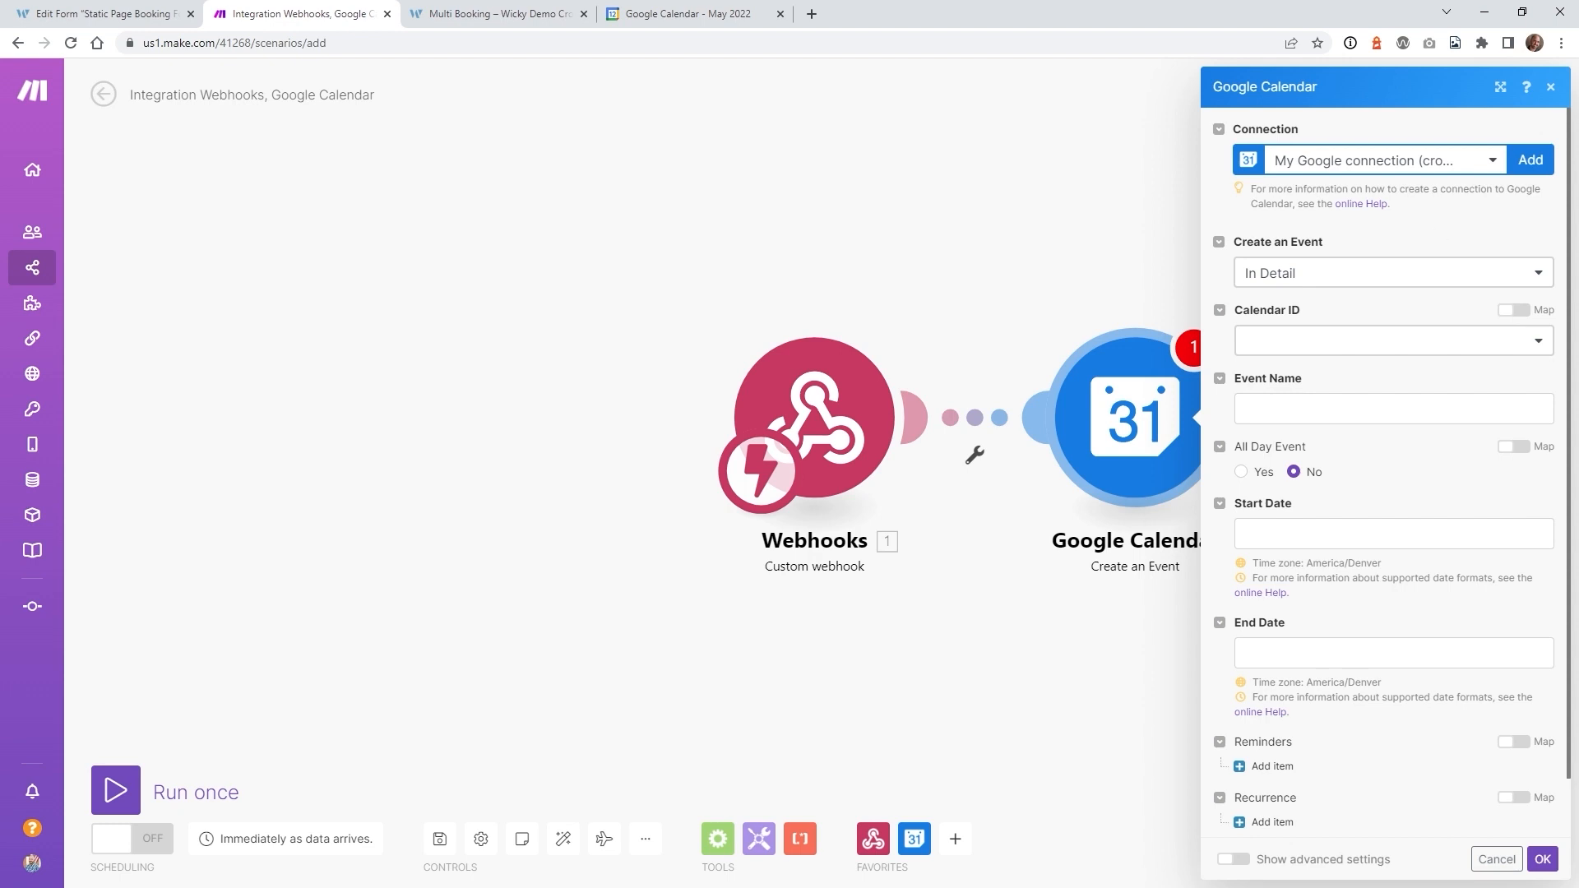
pyautogui.click(1298, 286)
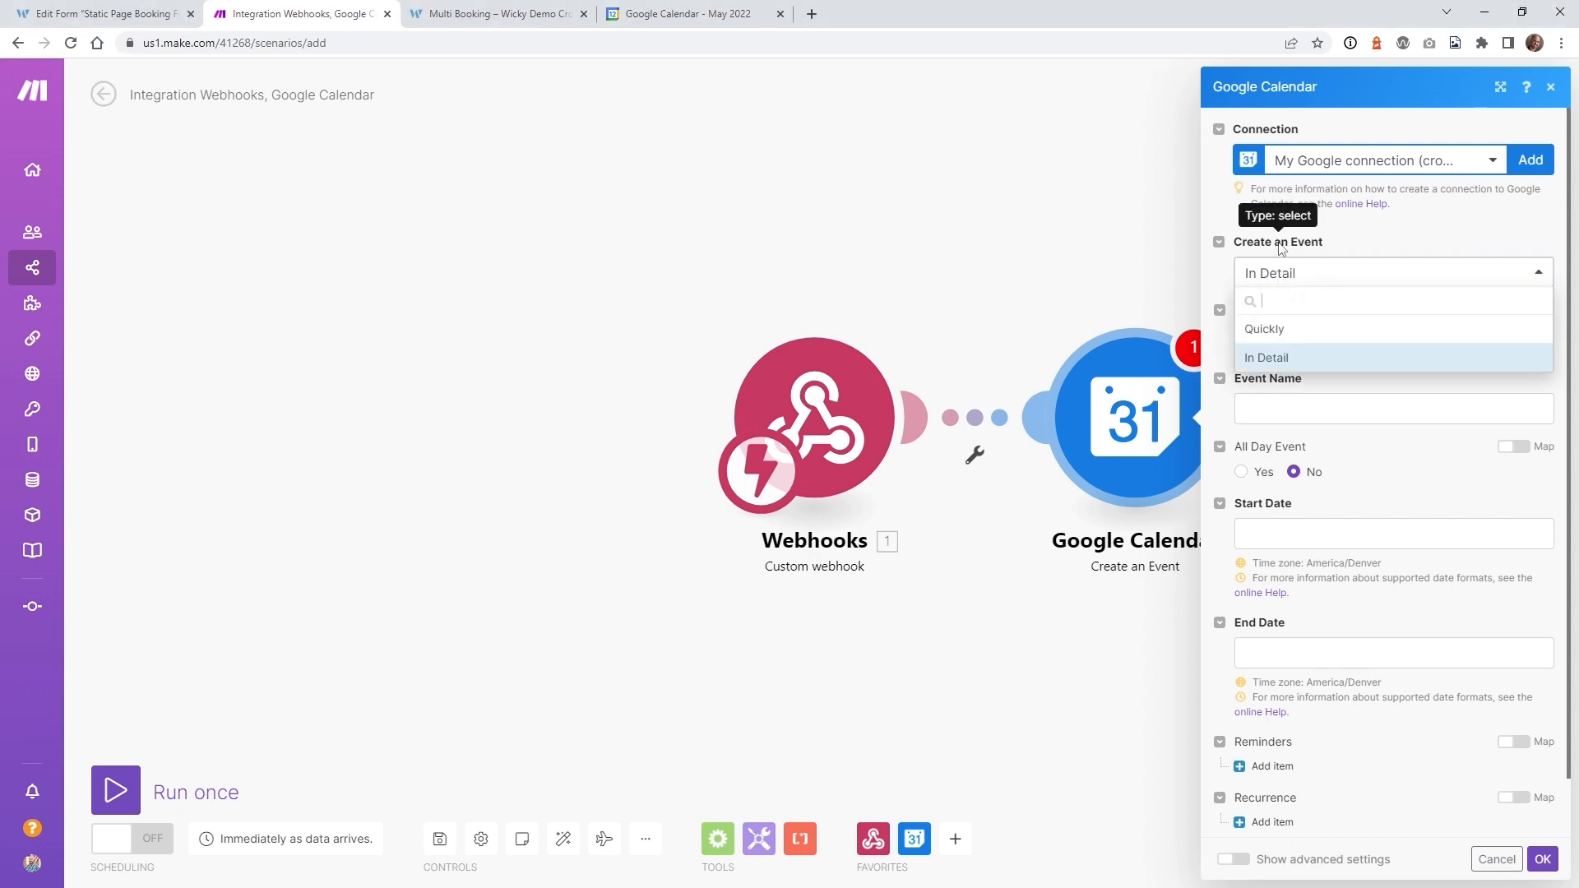
pyautogui.click(1280, 248)
pyautogui.click(1315, 340)
pyautogui.click(1315, 426)
pyautogui.click(1315, 341)
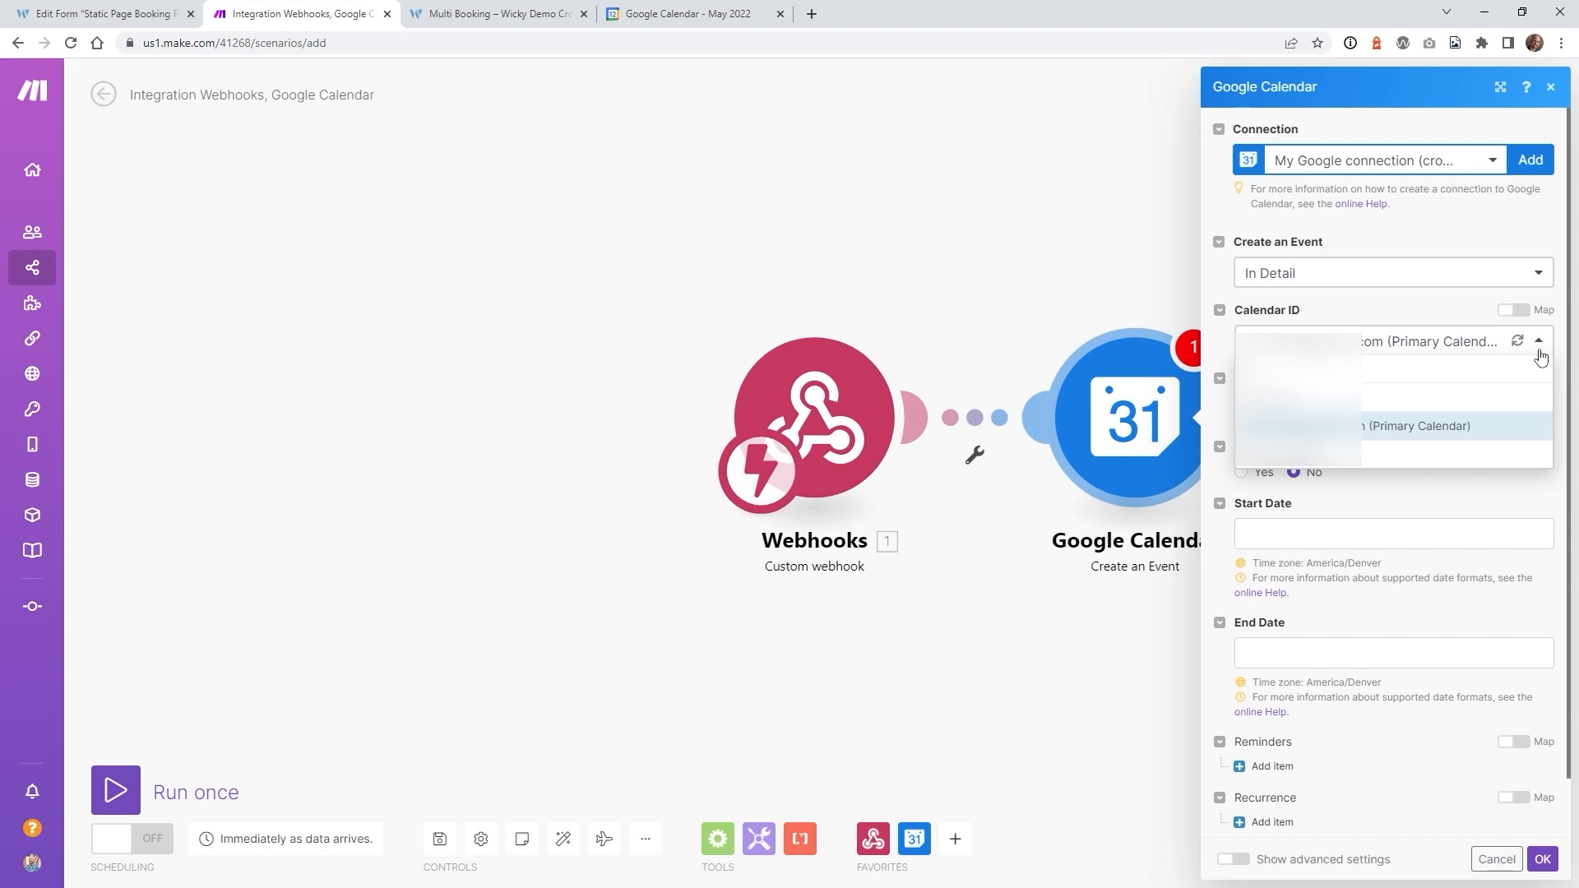
pyautogui.click(1464, 441)
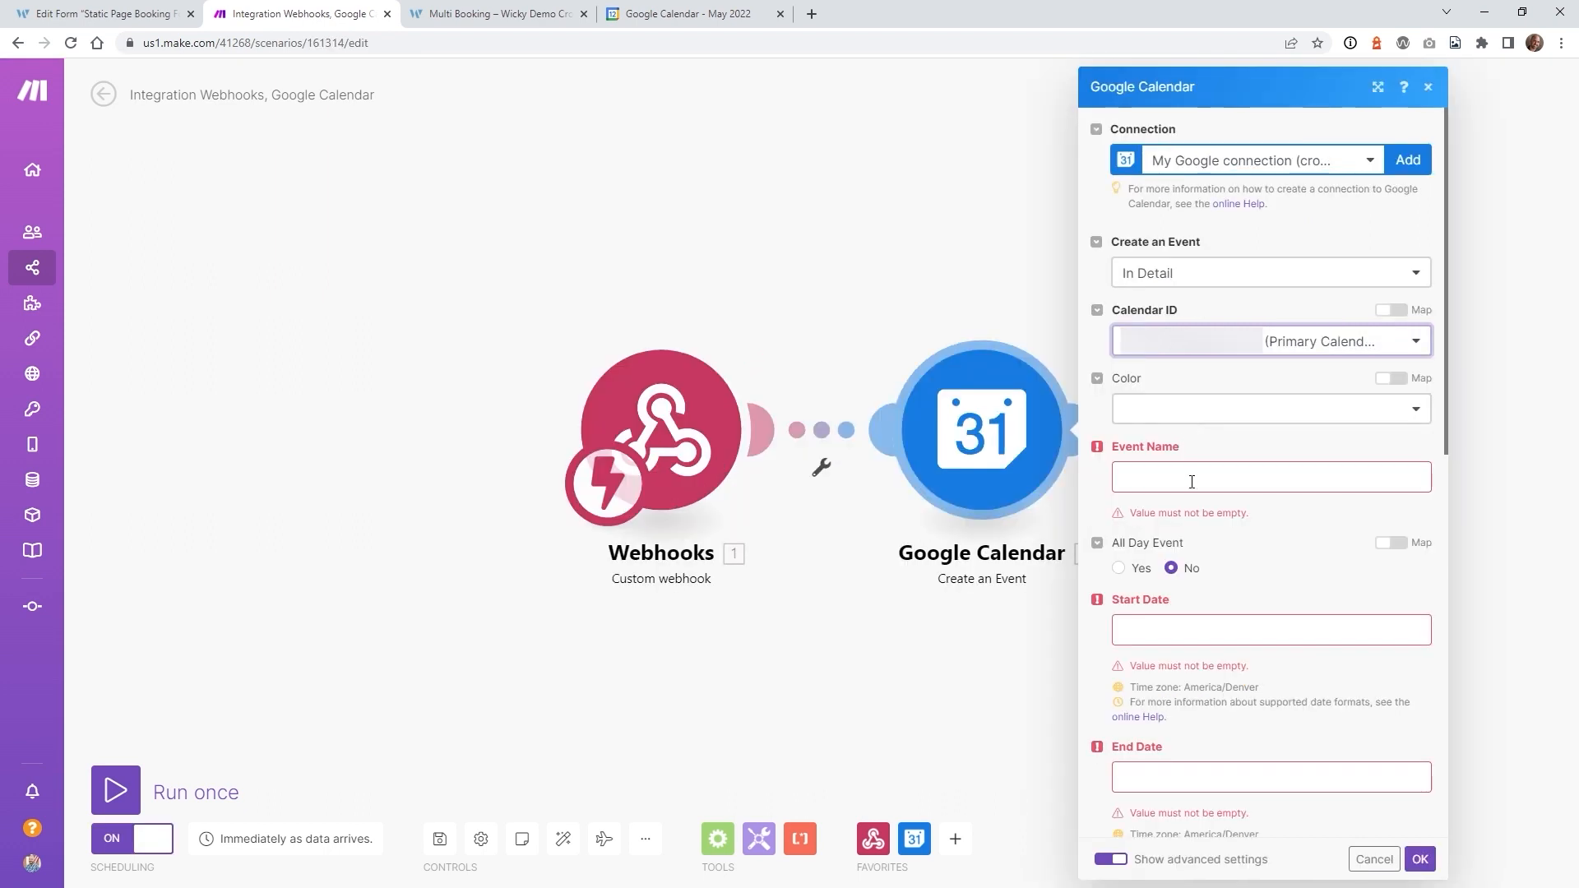
pyautogui.click(1192, 482)
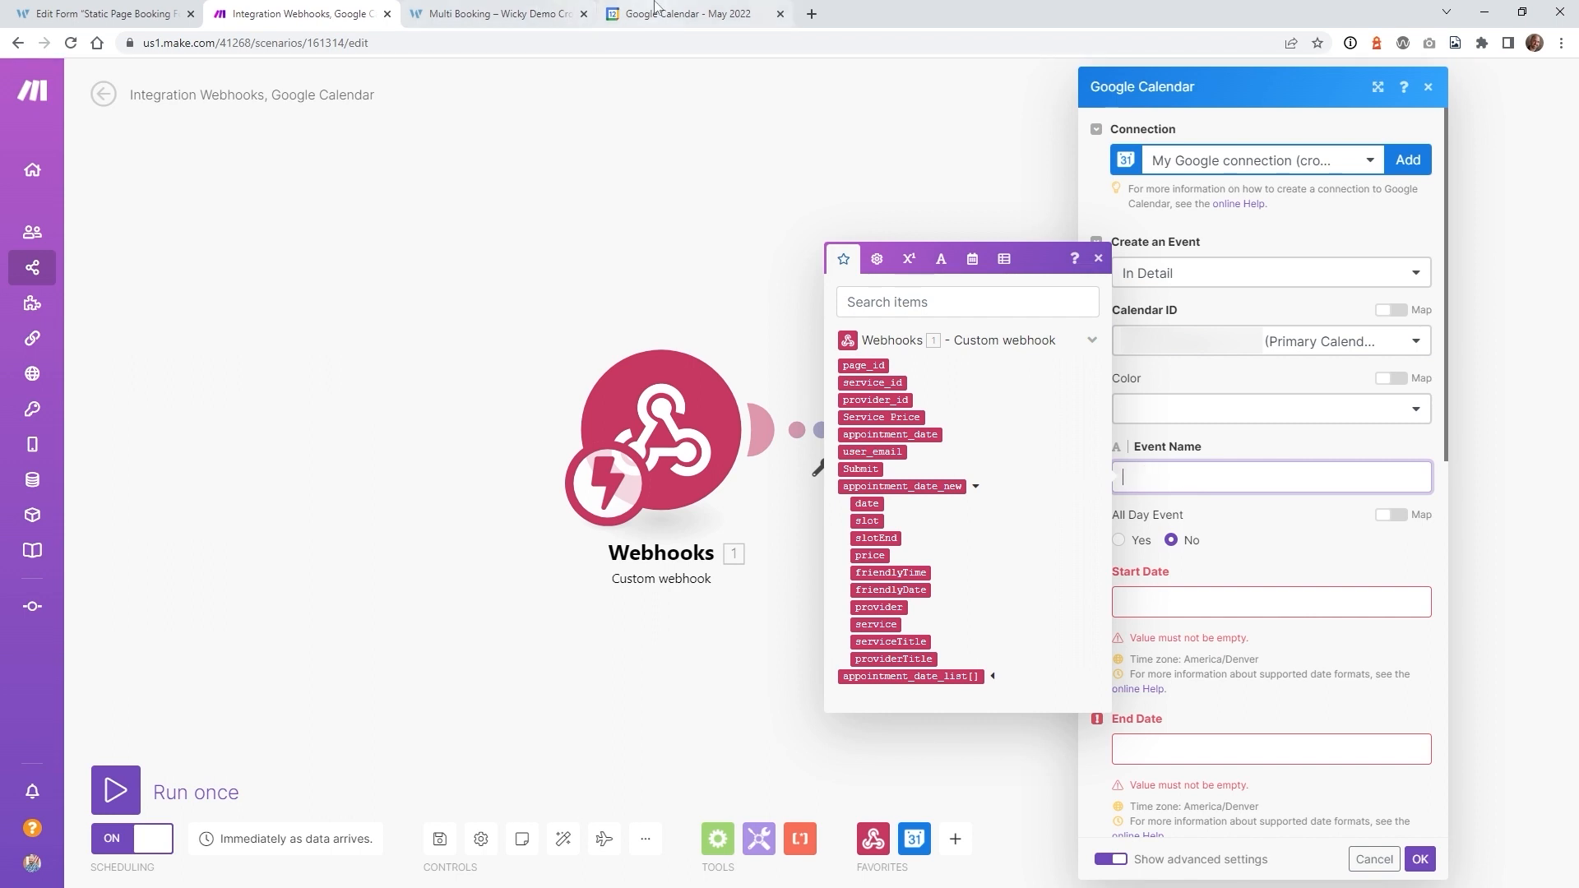
# - Start the Event Name with the label 'Email: ' followed by the booker's user_email
pyautogui.click(699, 14)
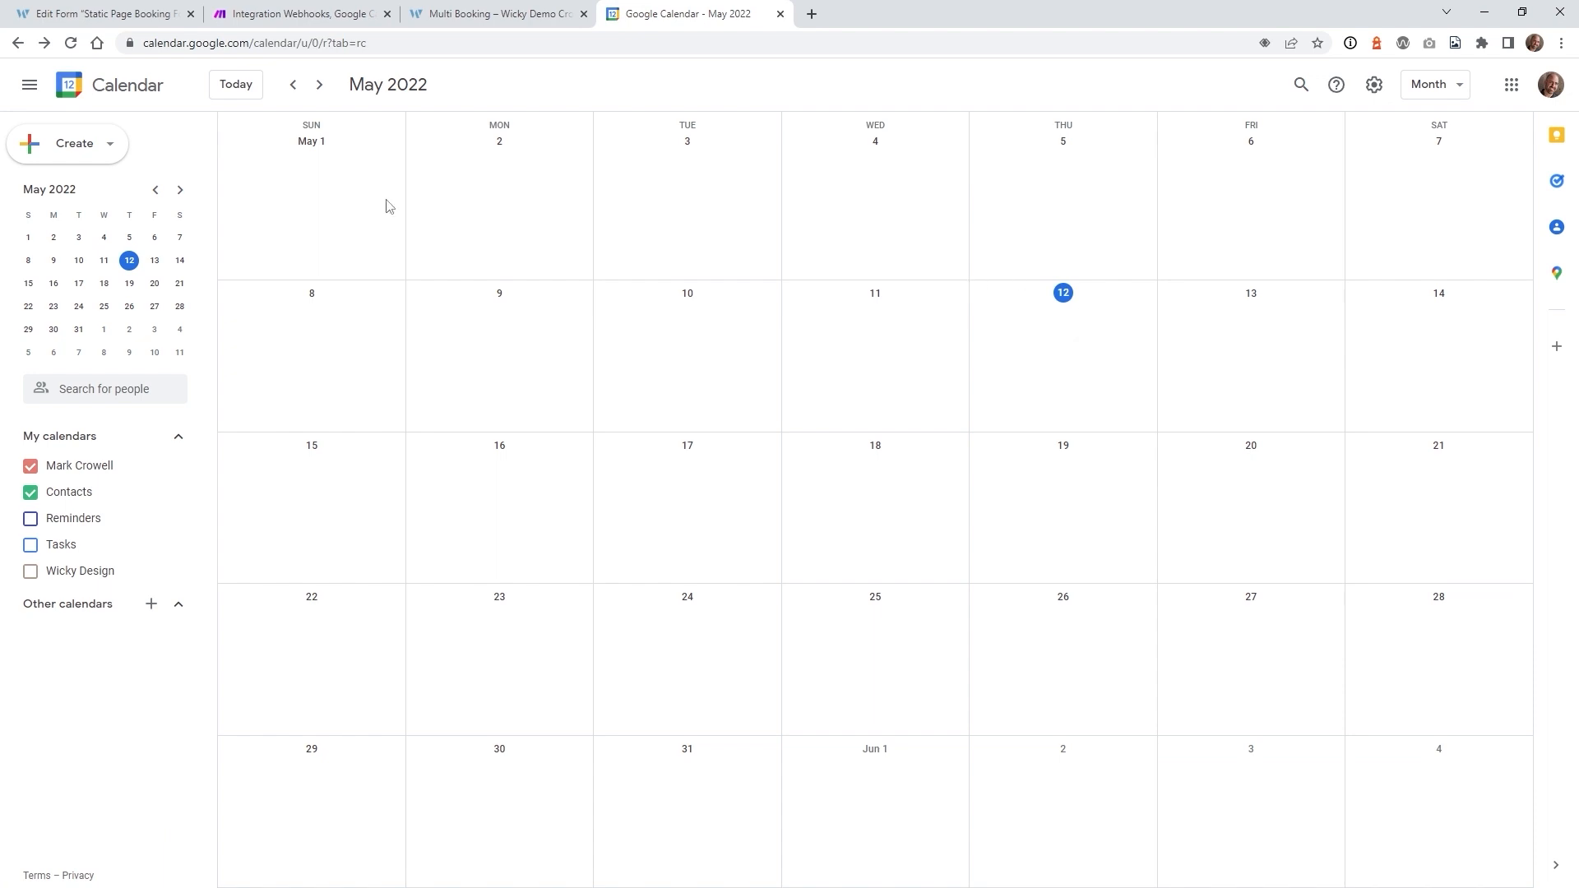
pyautogui.click(229, 10)
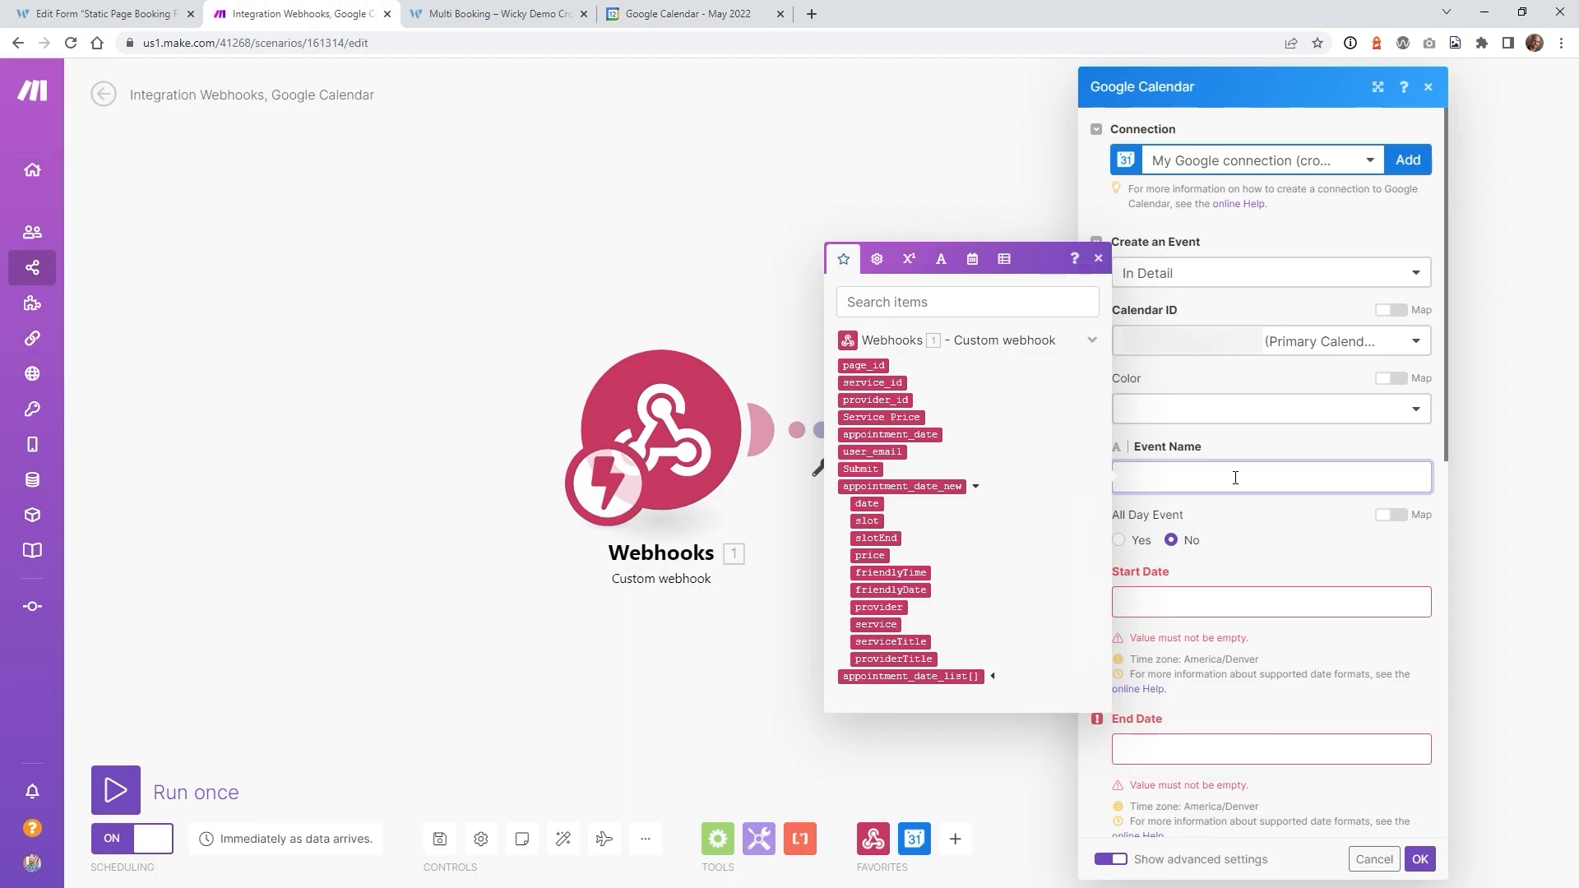
pyautogui.click(1236, 478)
pyautogui.write('Email:')
pyautogui.hotkey('ctrl', 'shift', 'Tab')
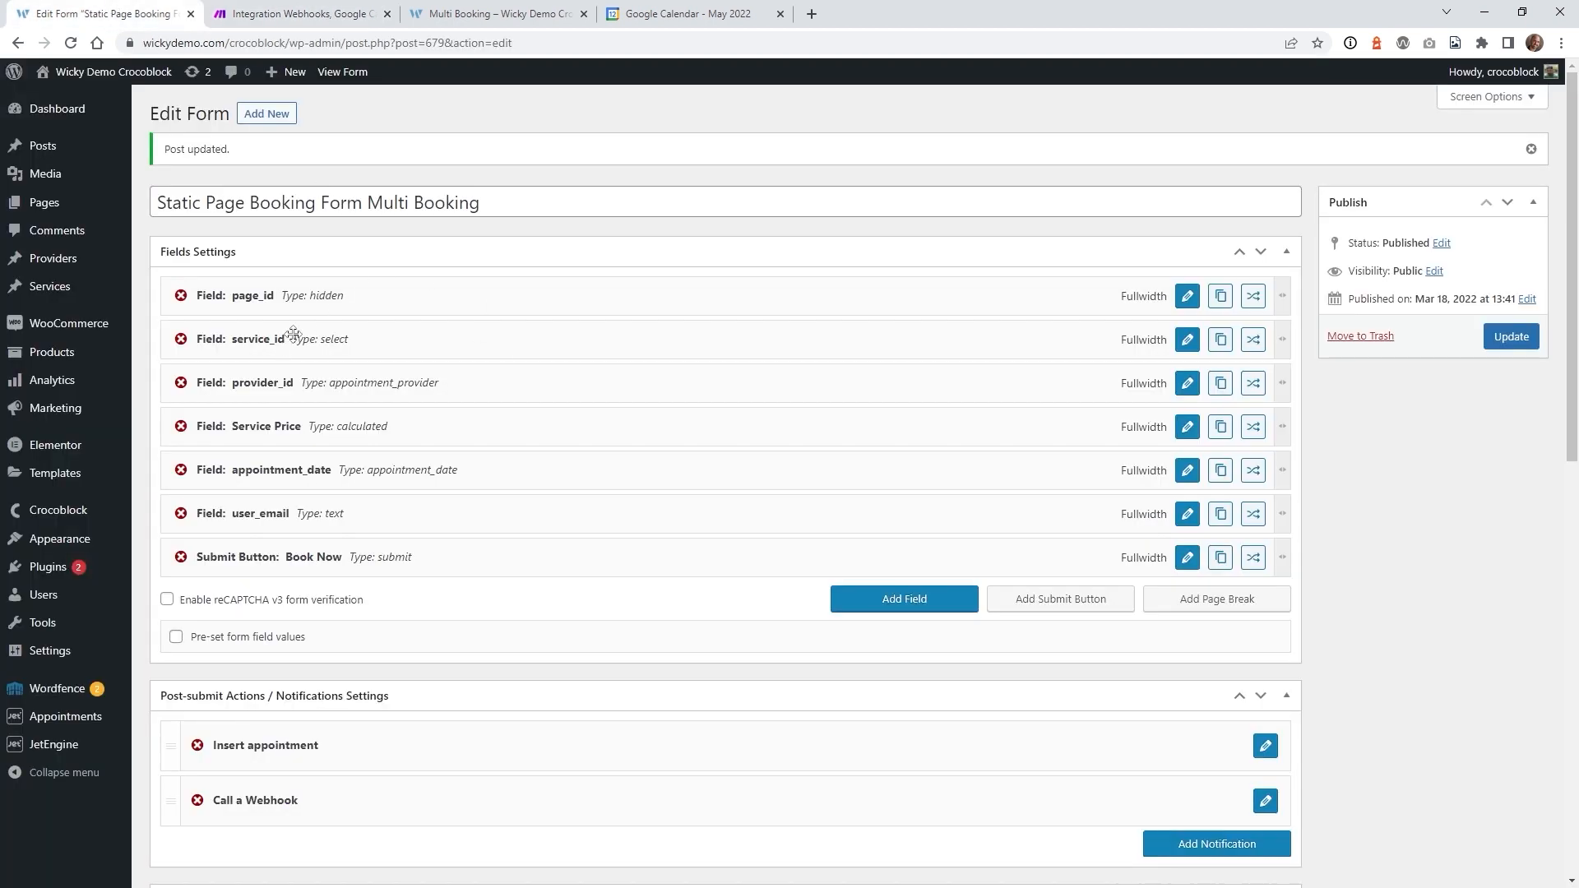
pyautogui.click(300, 13)
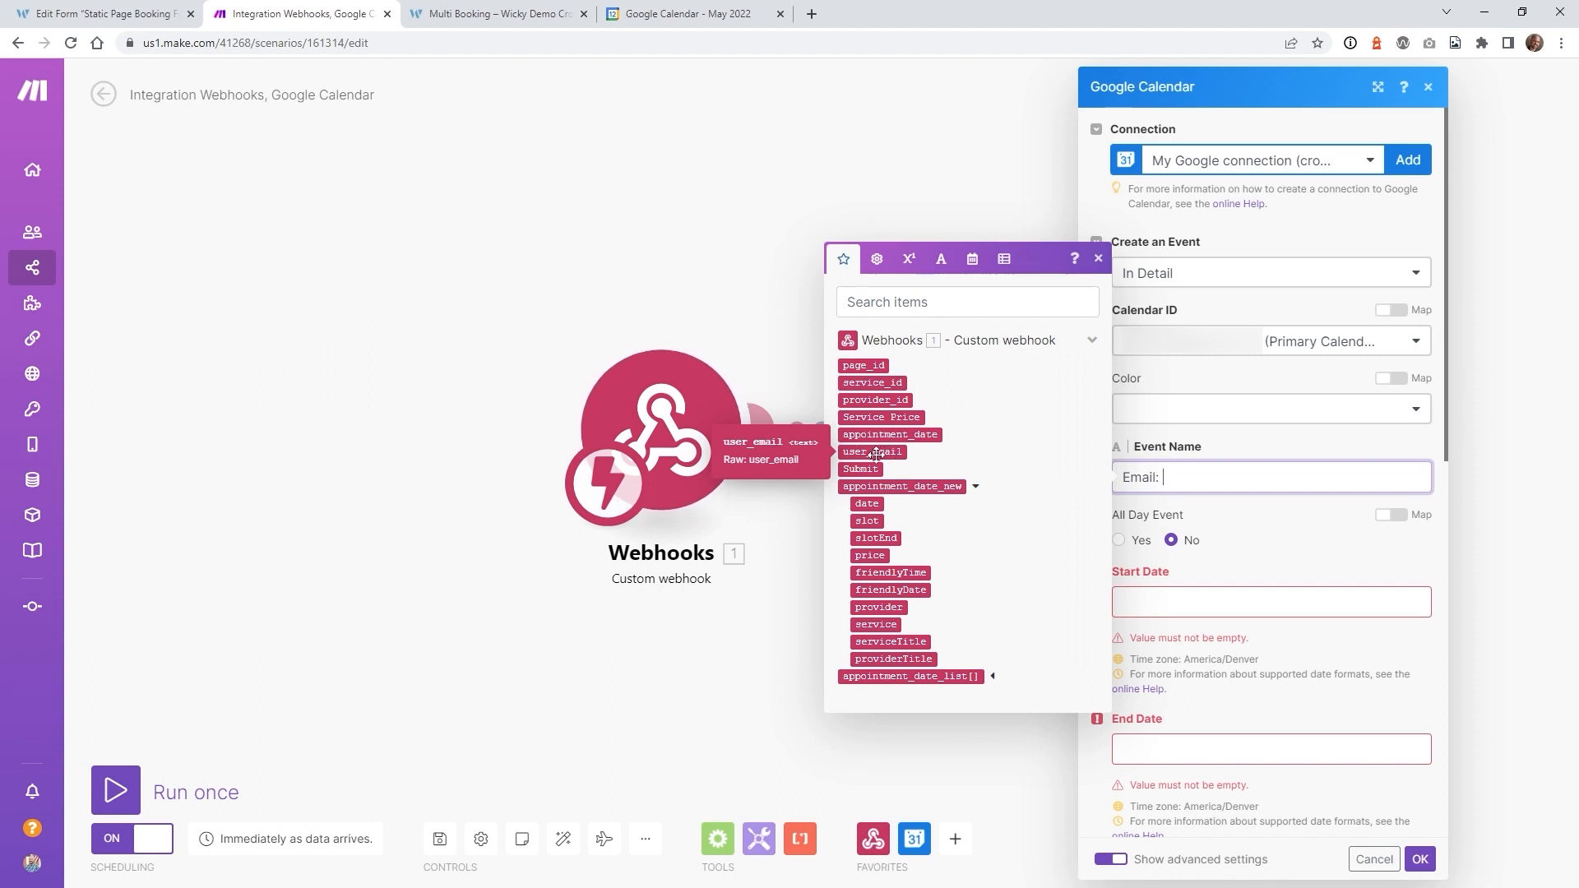
pyautogui.click(892, 451)
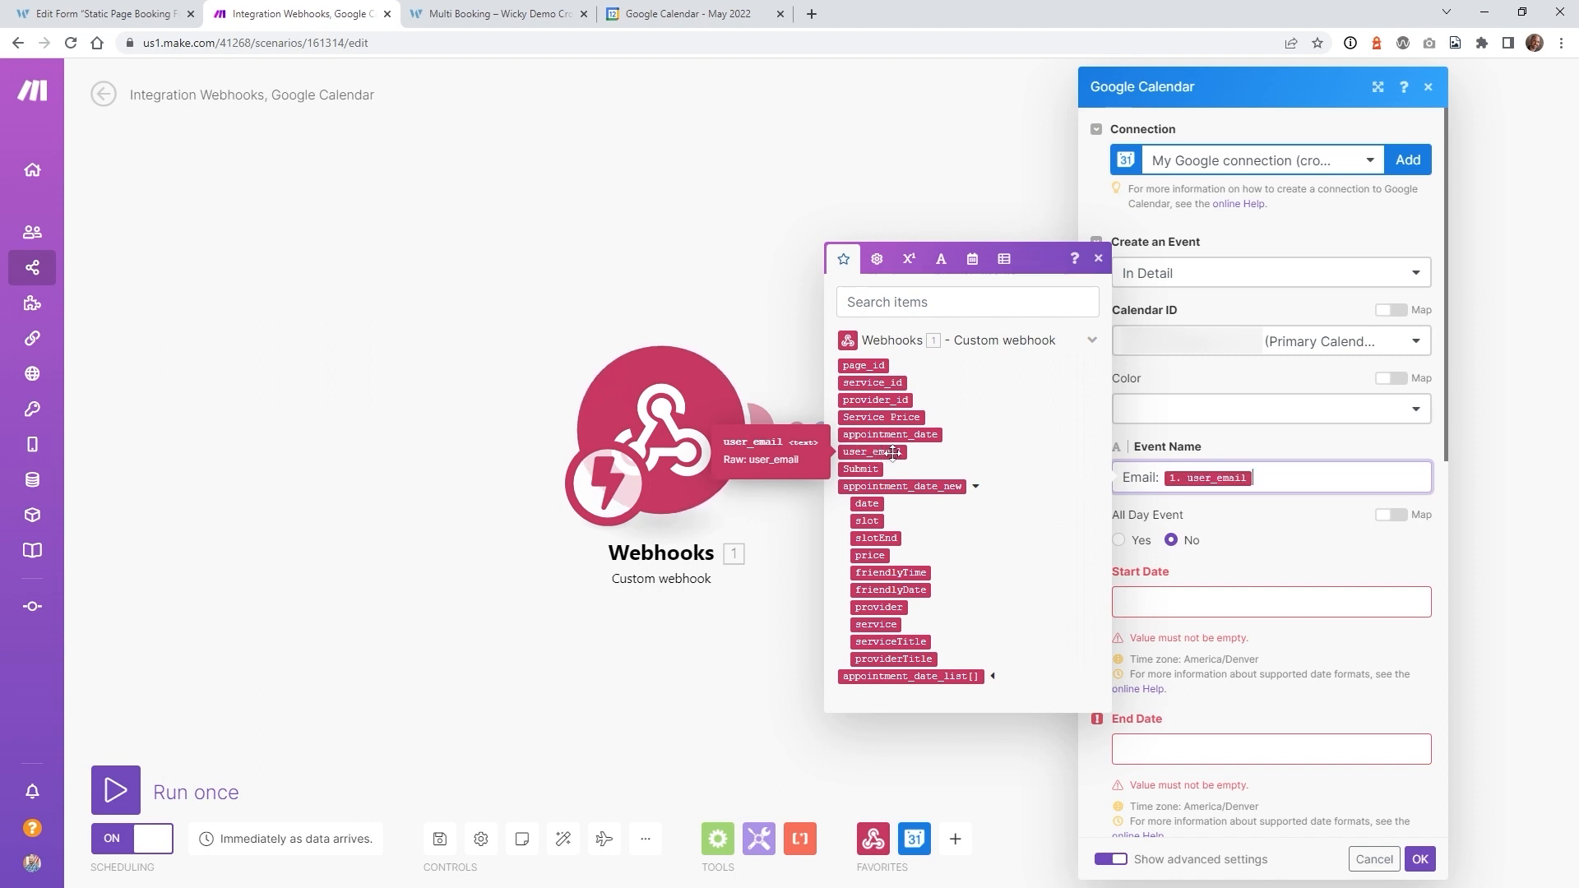
# - Append ', Service: ' and the booked serviceTitle to the Event Name
pyautogui.write(', Service:')
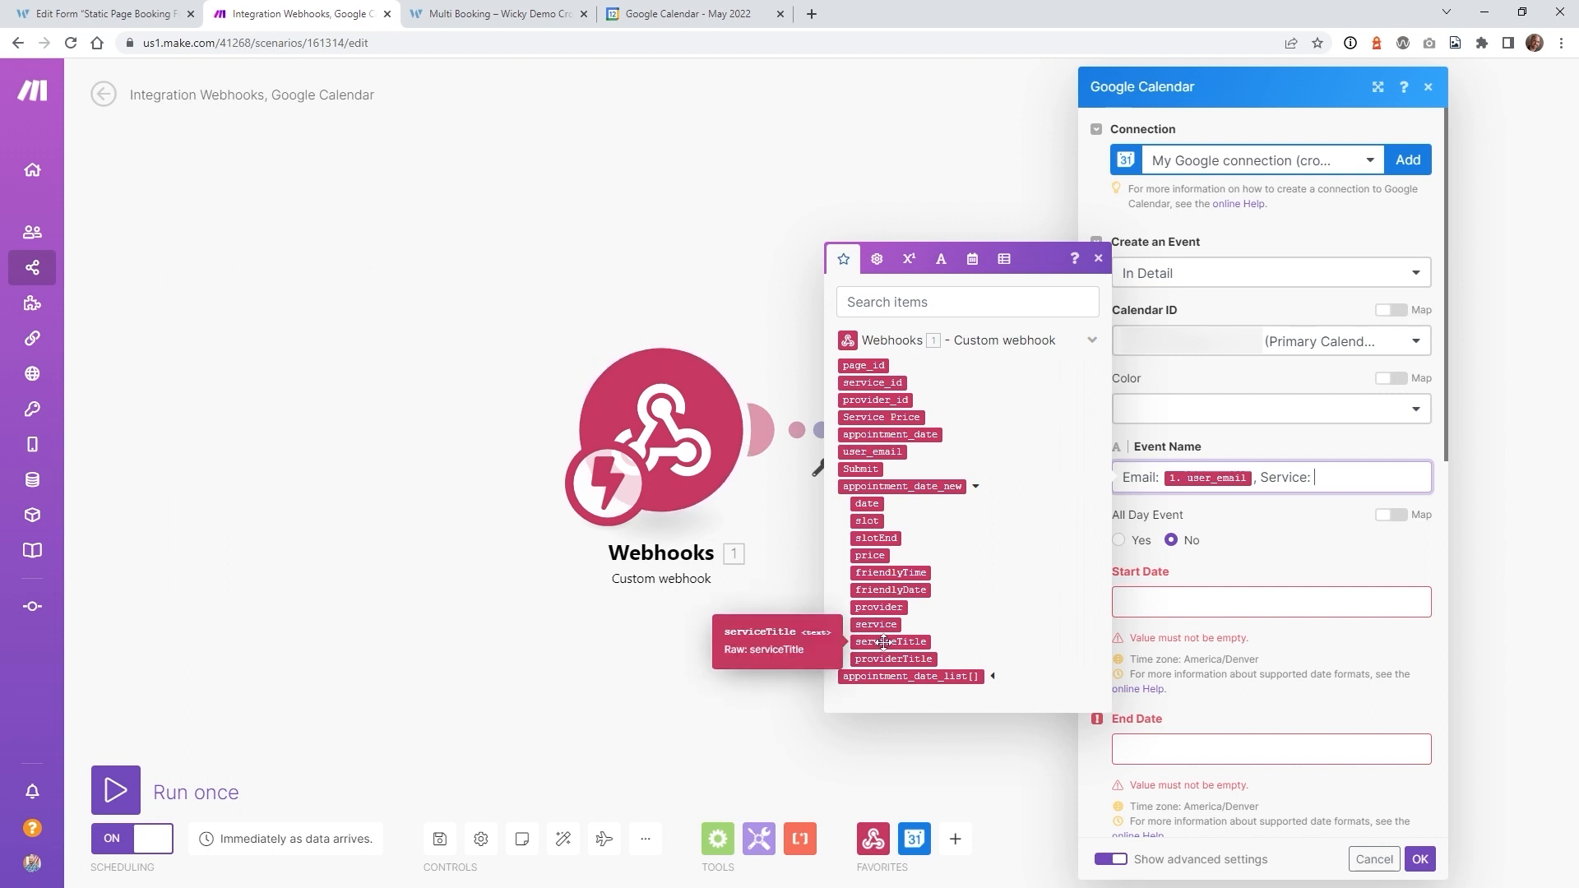
pyautogui.click(917, 642)
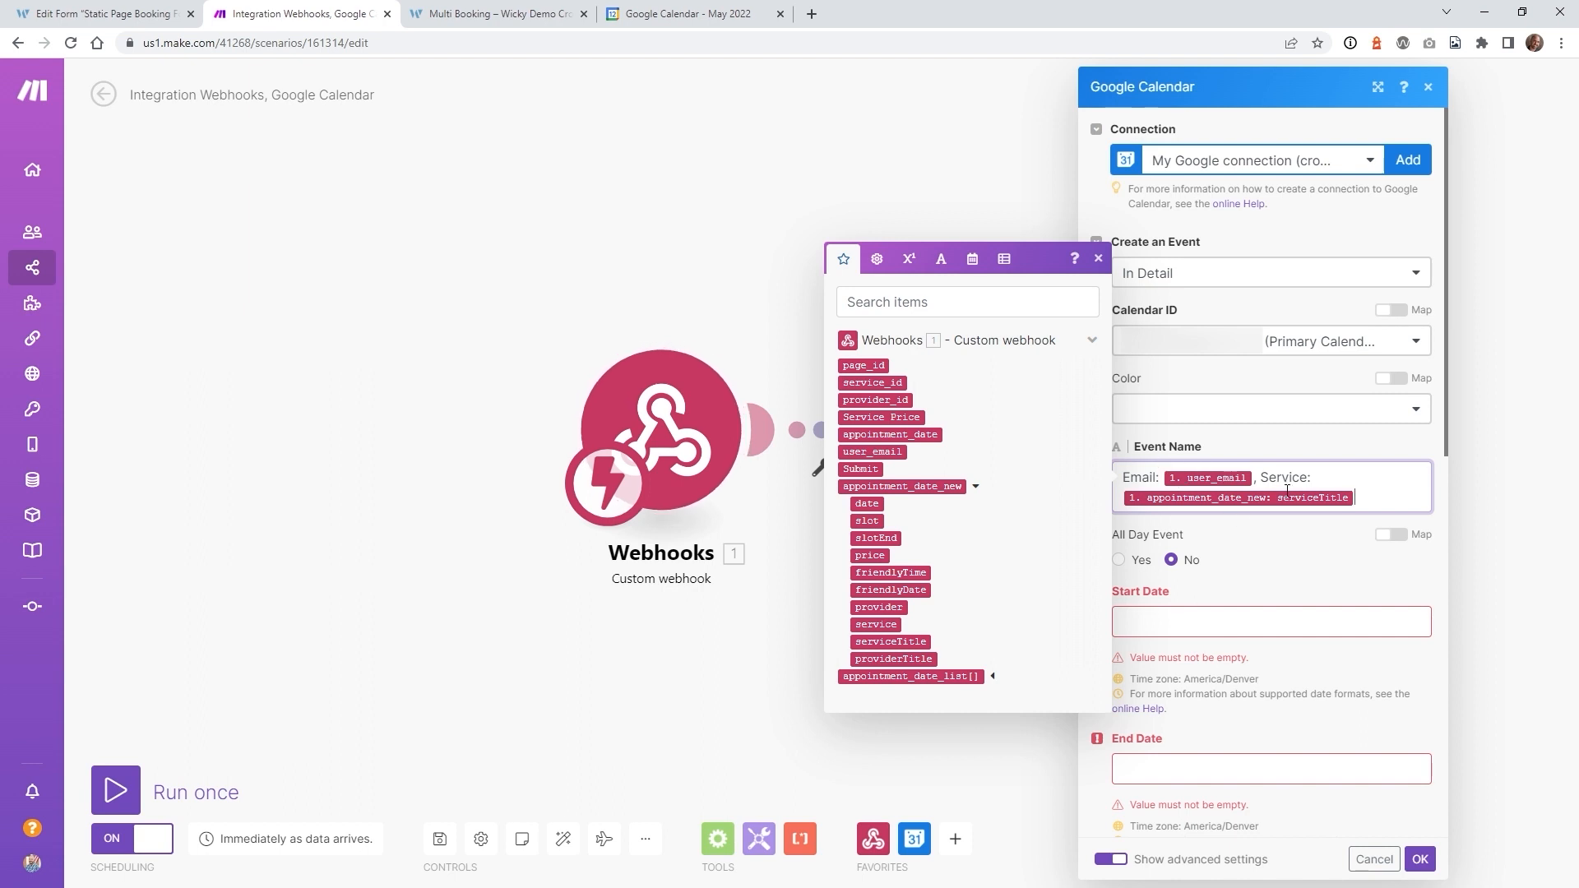
pyautogui.click(1188, 538)
pyautogui.scroll(-4, 1187, 539)
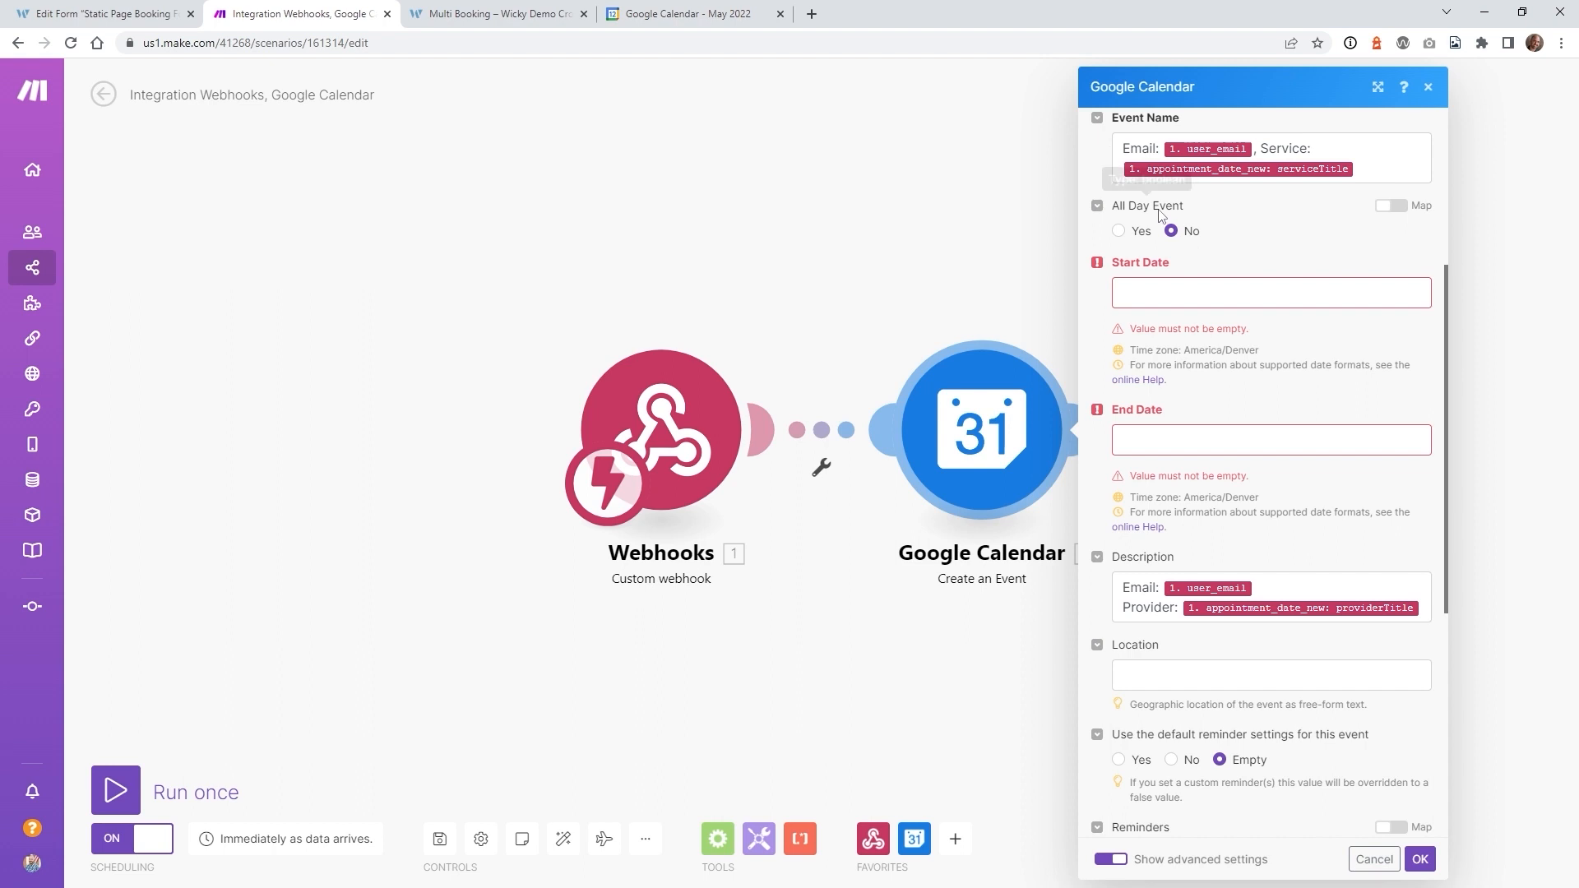
# - Check Google Calendar for booked events, then open the Start Date mapping panel in Make
pyautogui.click(697, 13)
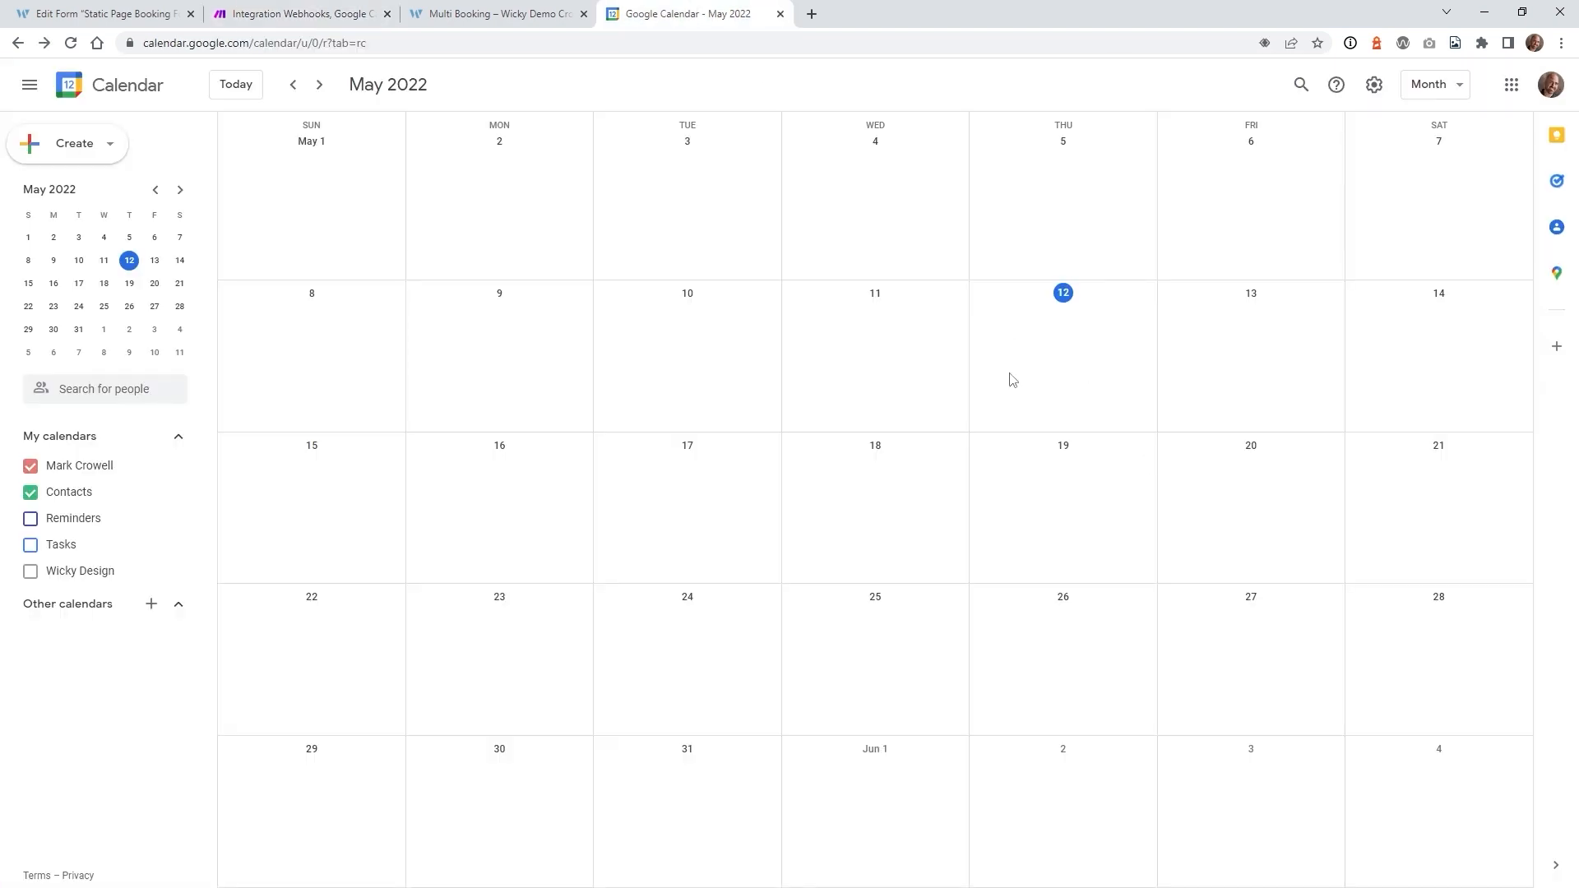
pyautogui.click(302, 6)
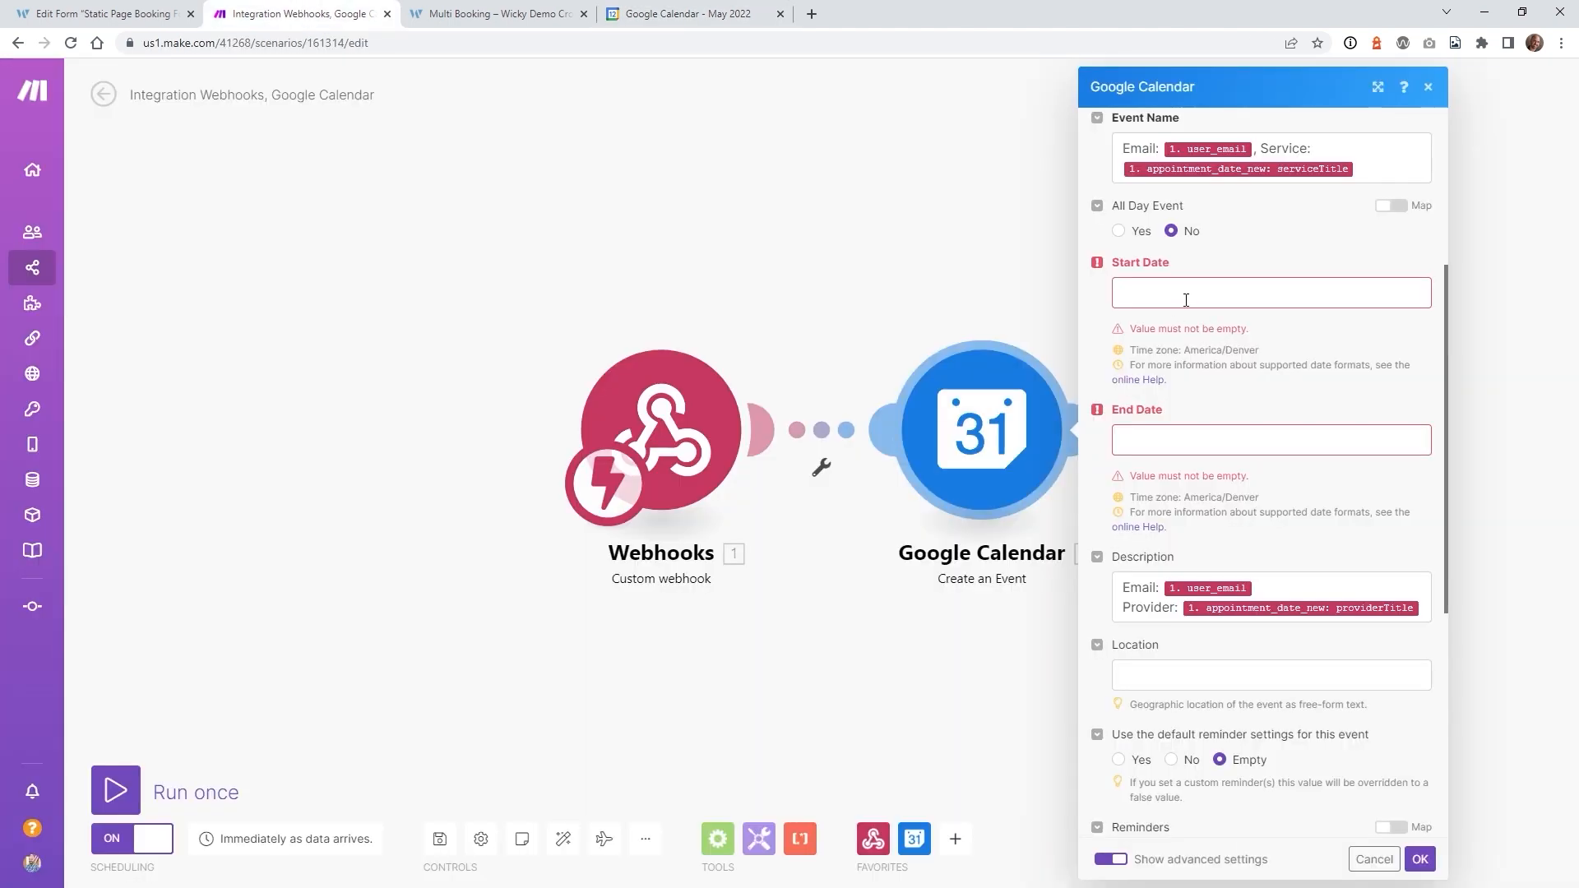
pyautogui.click(1186, 296)
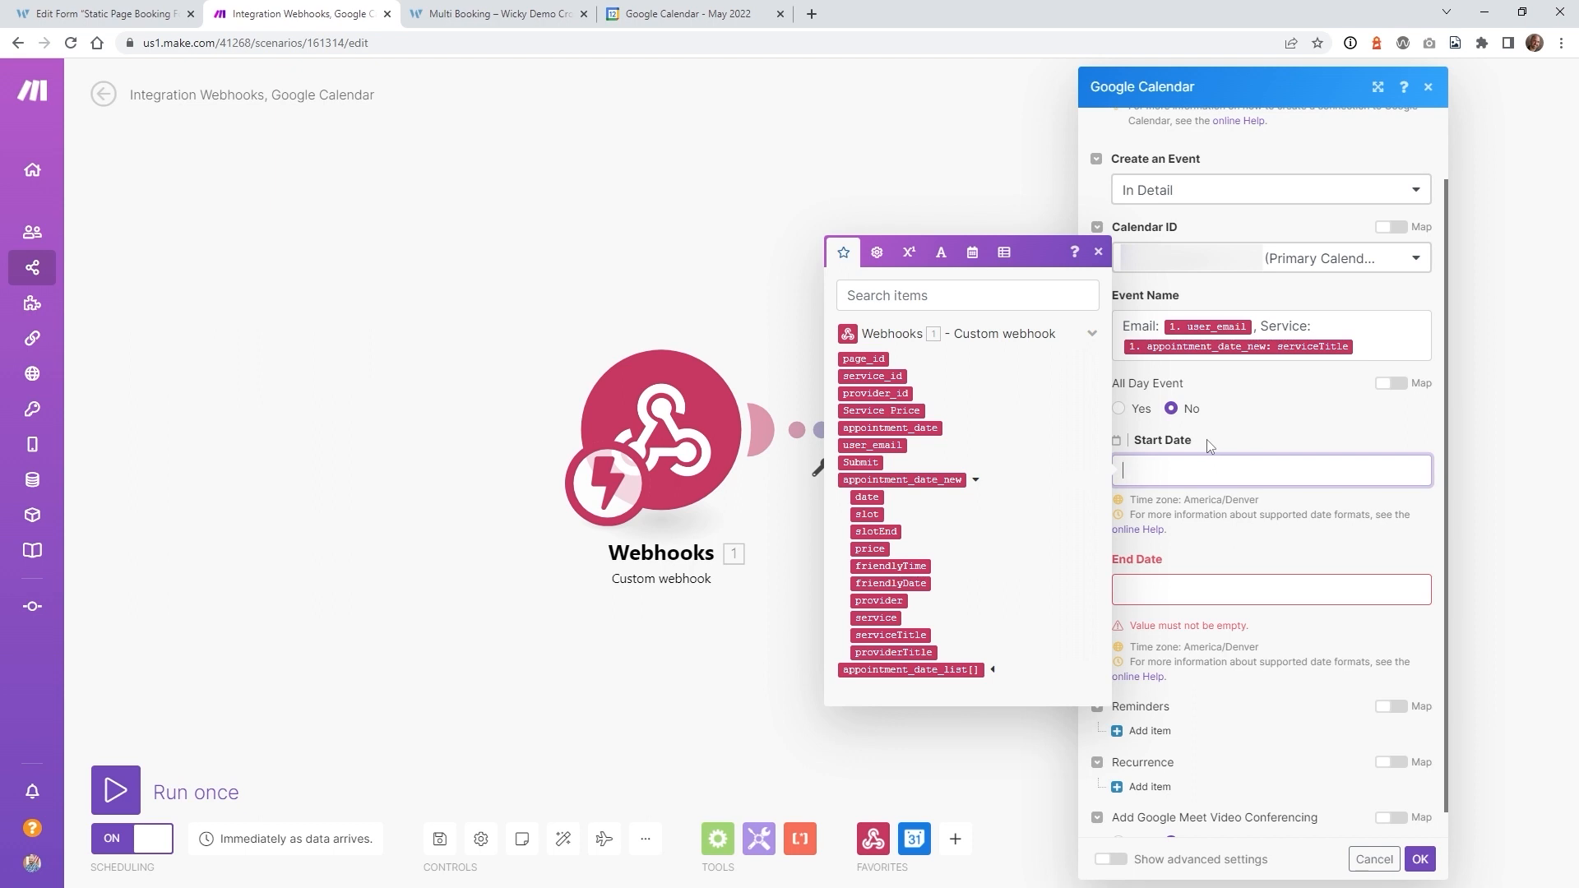
pyautogui.click(1214, 567)
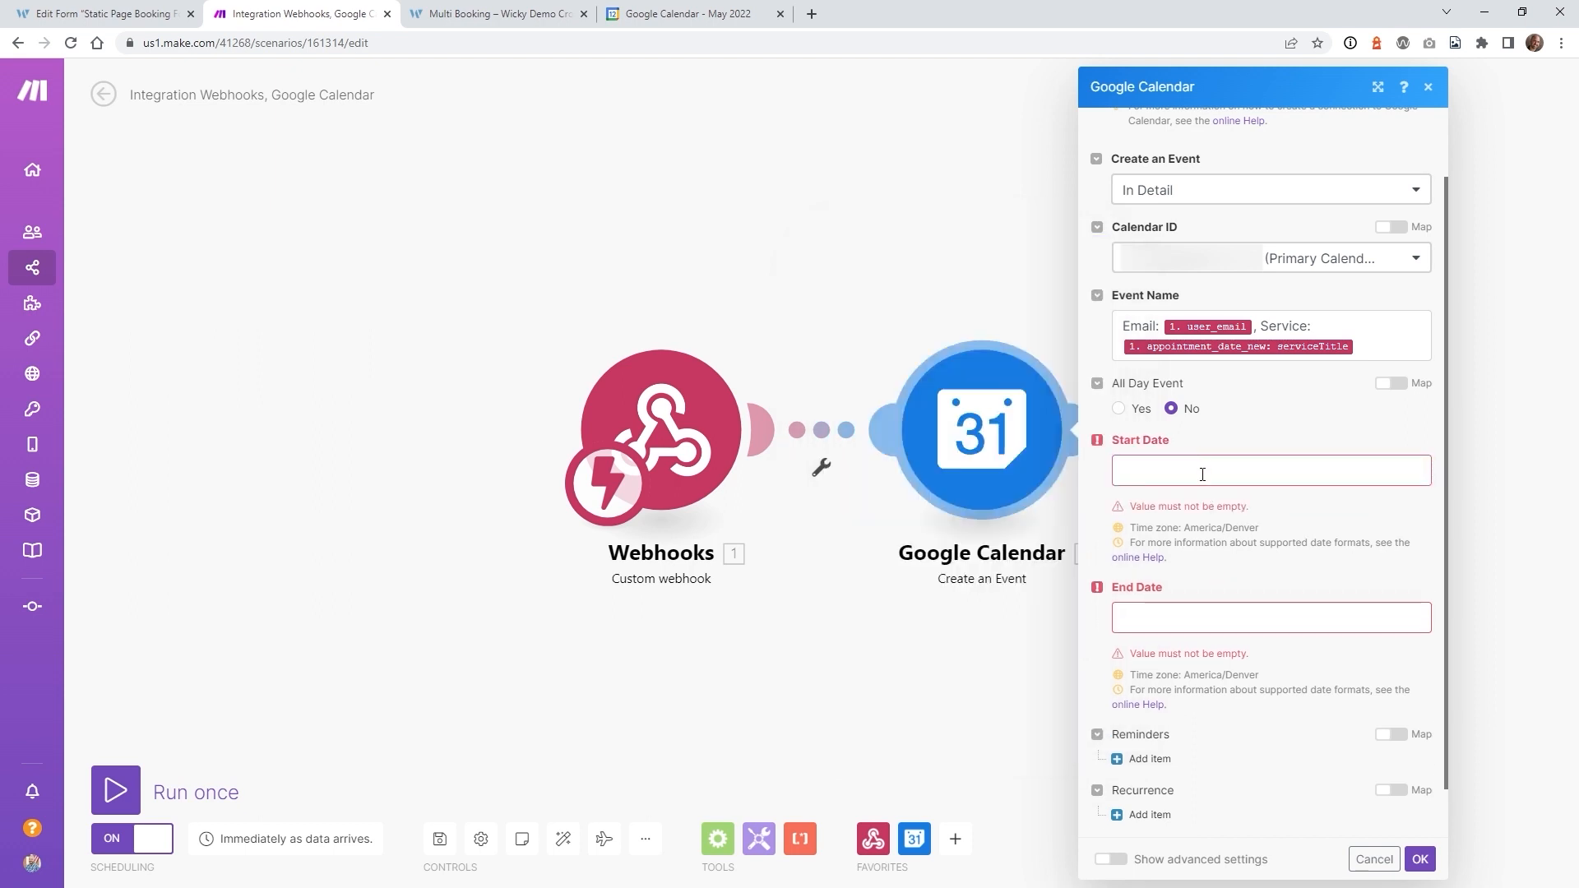
pyautogui.click(1202, 475)
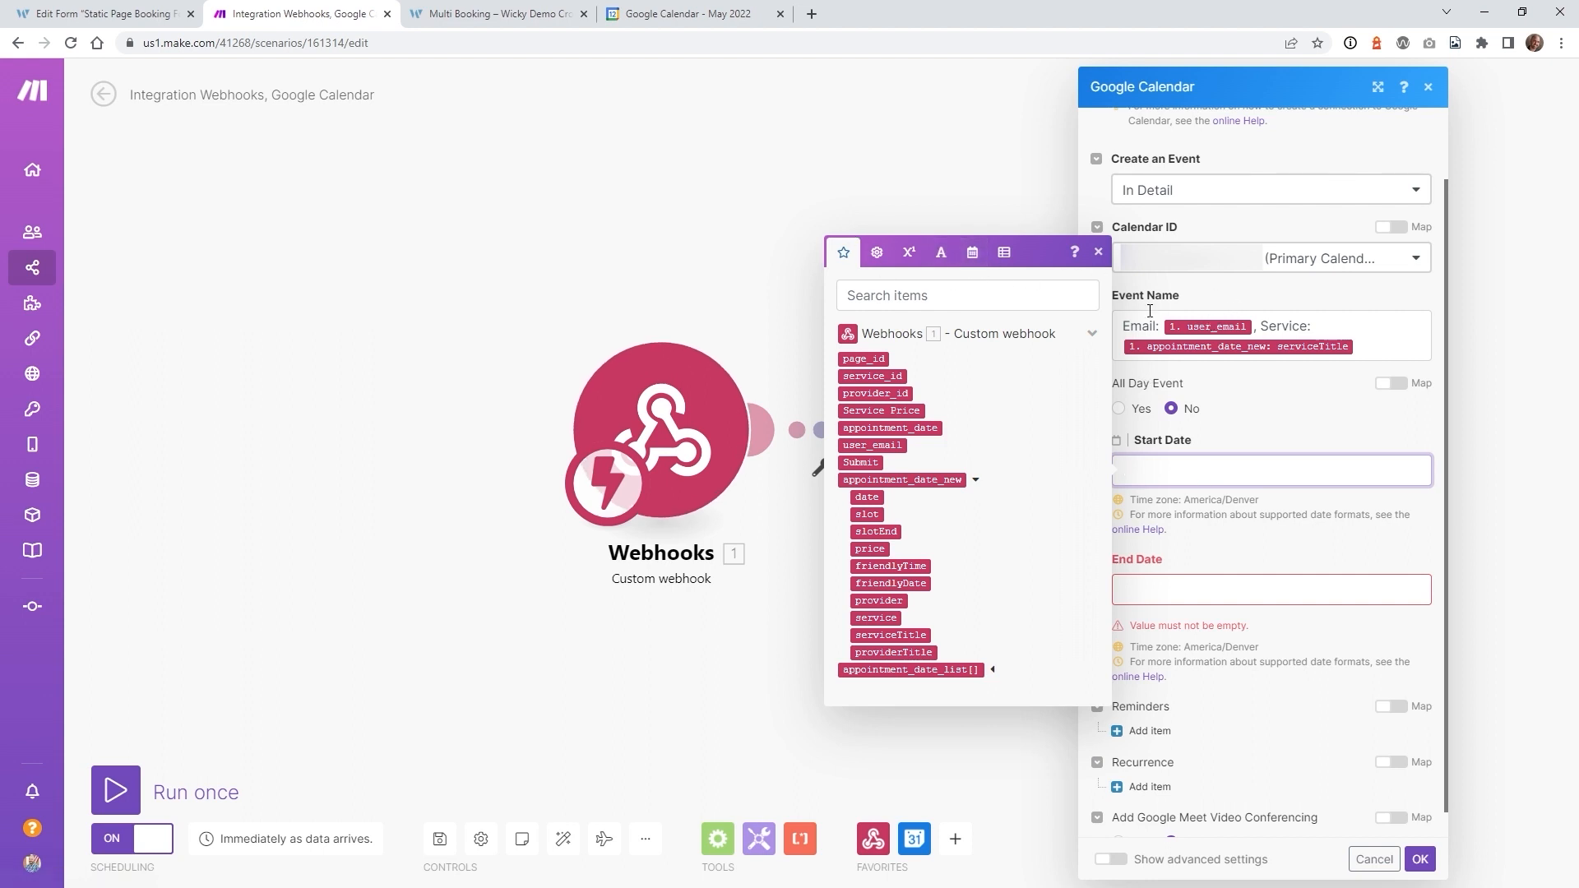
# - Set Start Date to parseDate of the webhook's slot value with format X
pyautogui.click(974, 258)
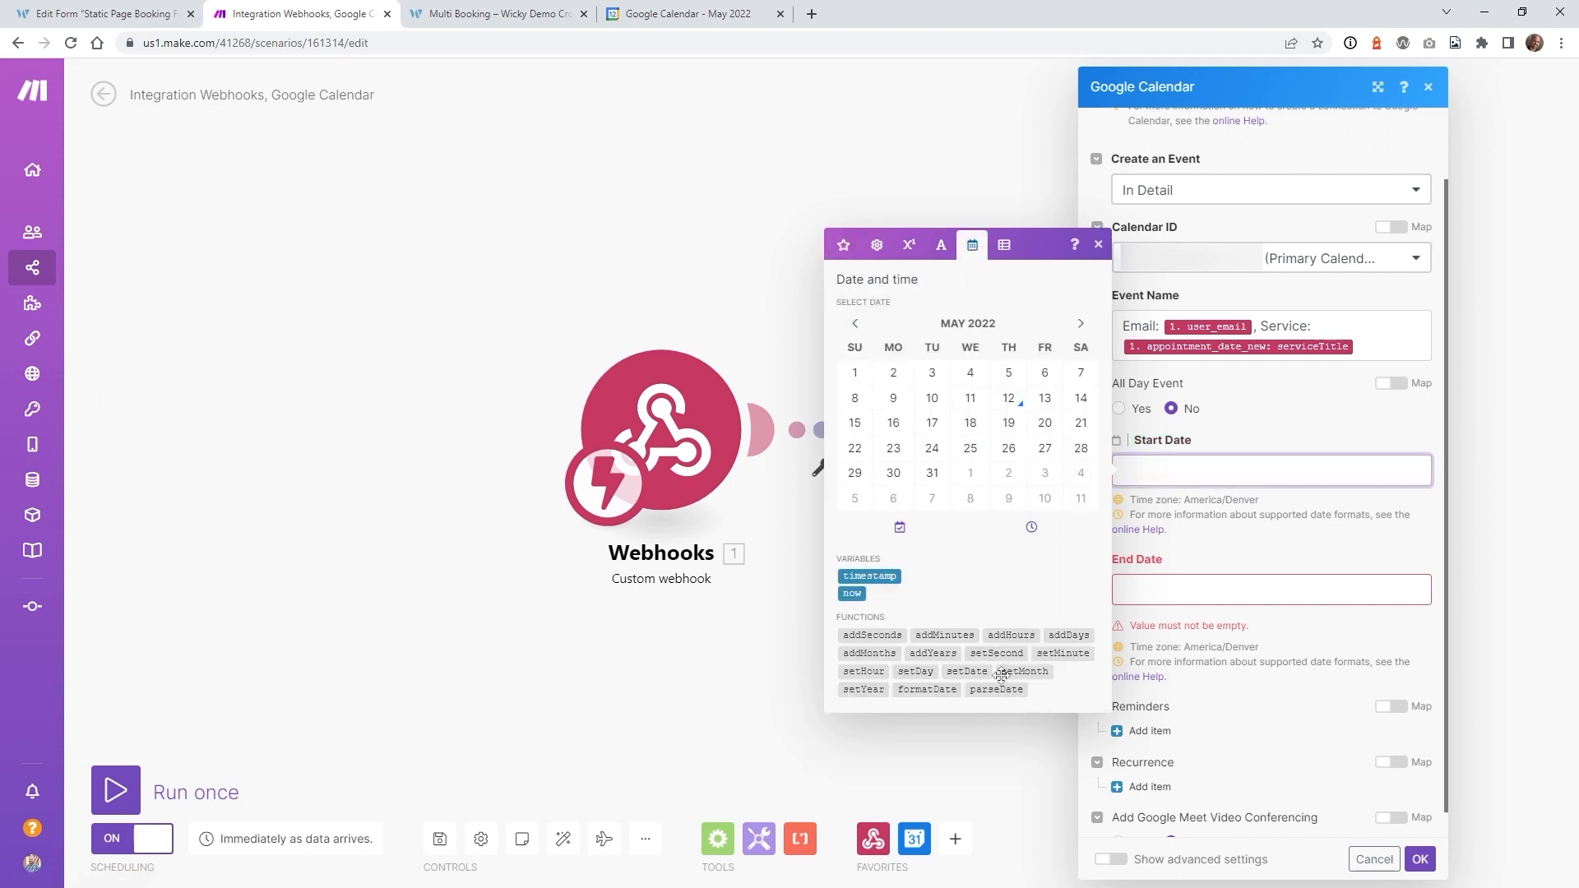
pyautogui.moveTo(1005, 688)
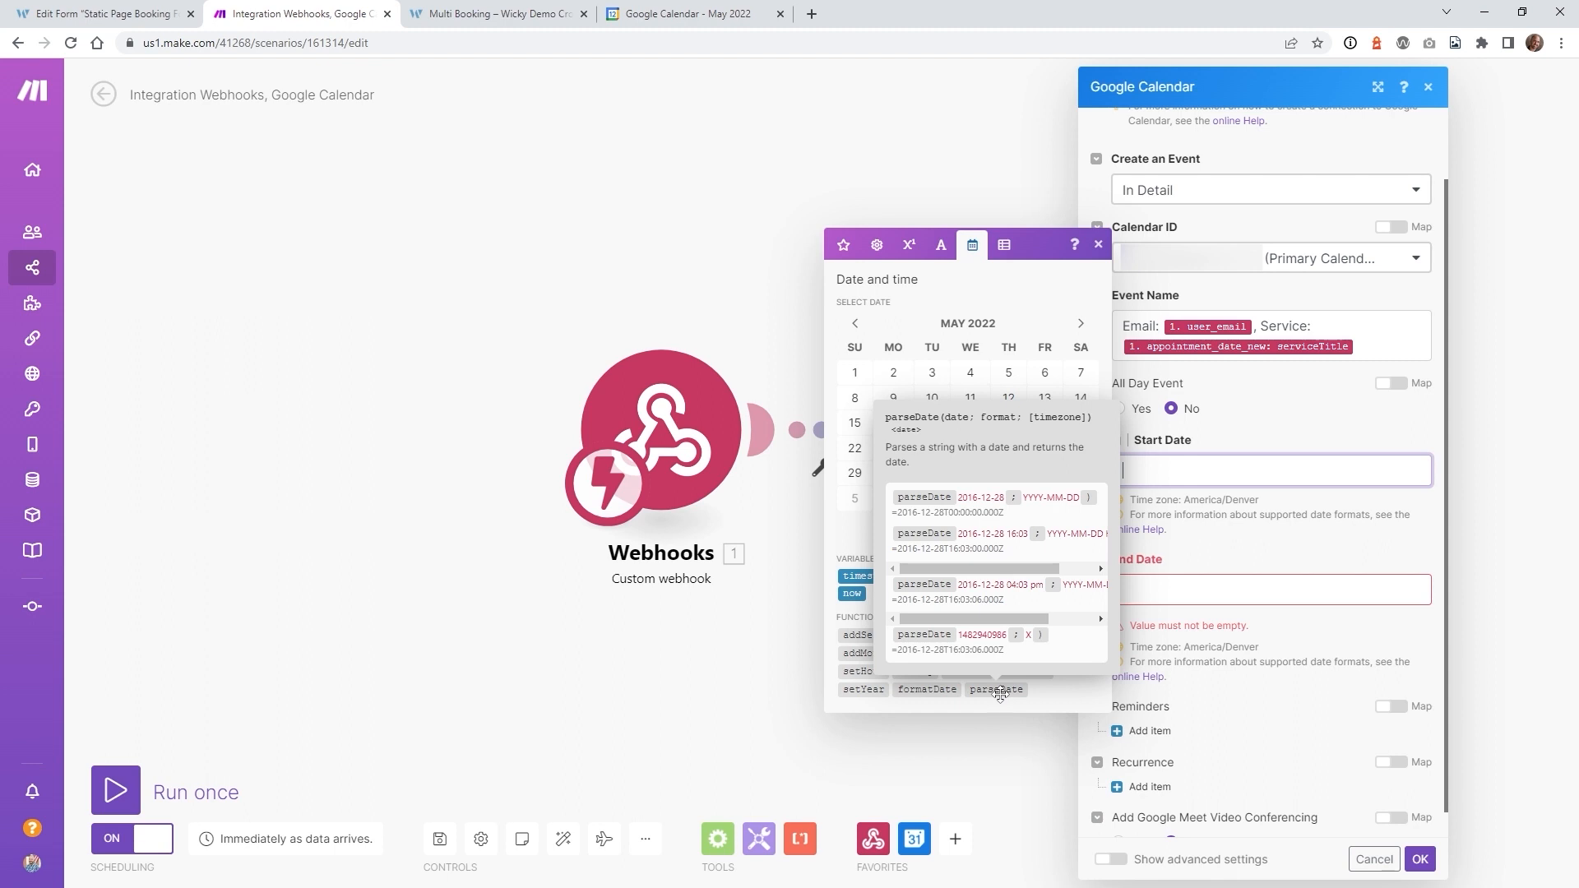
pyautogui.click(1010, 690)
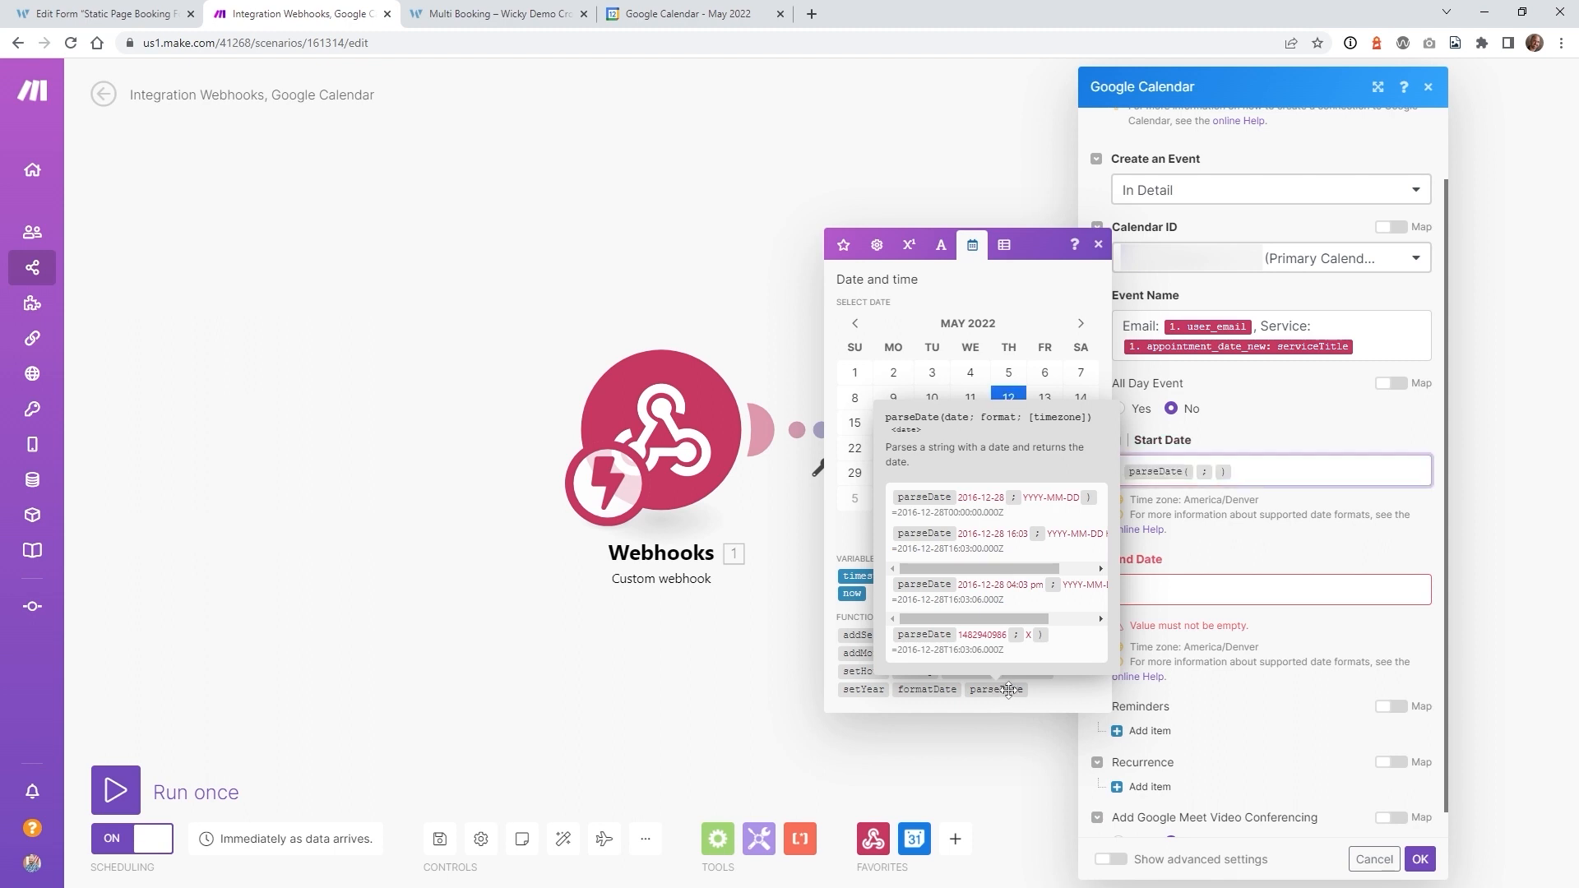
pyautogui.click(1198, 471)
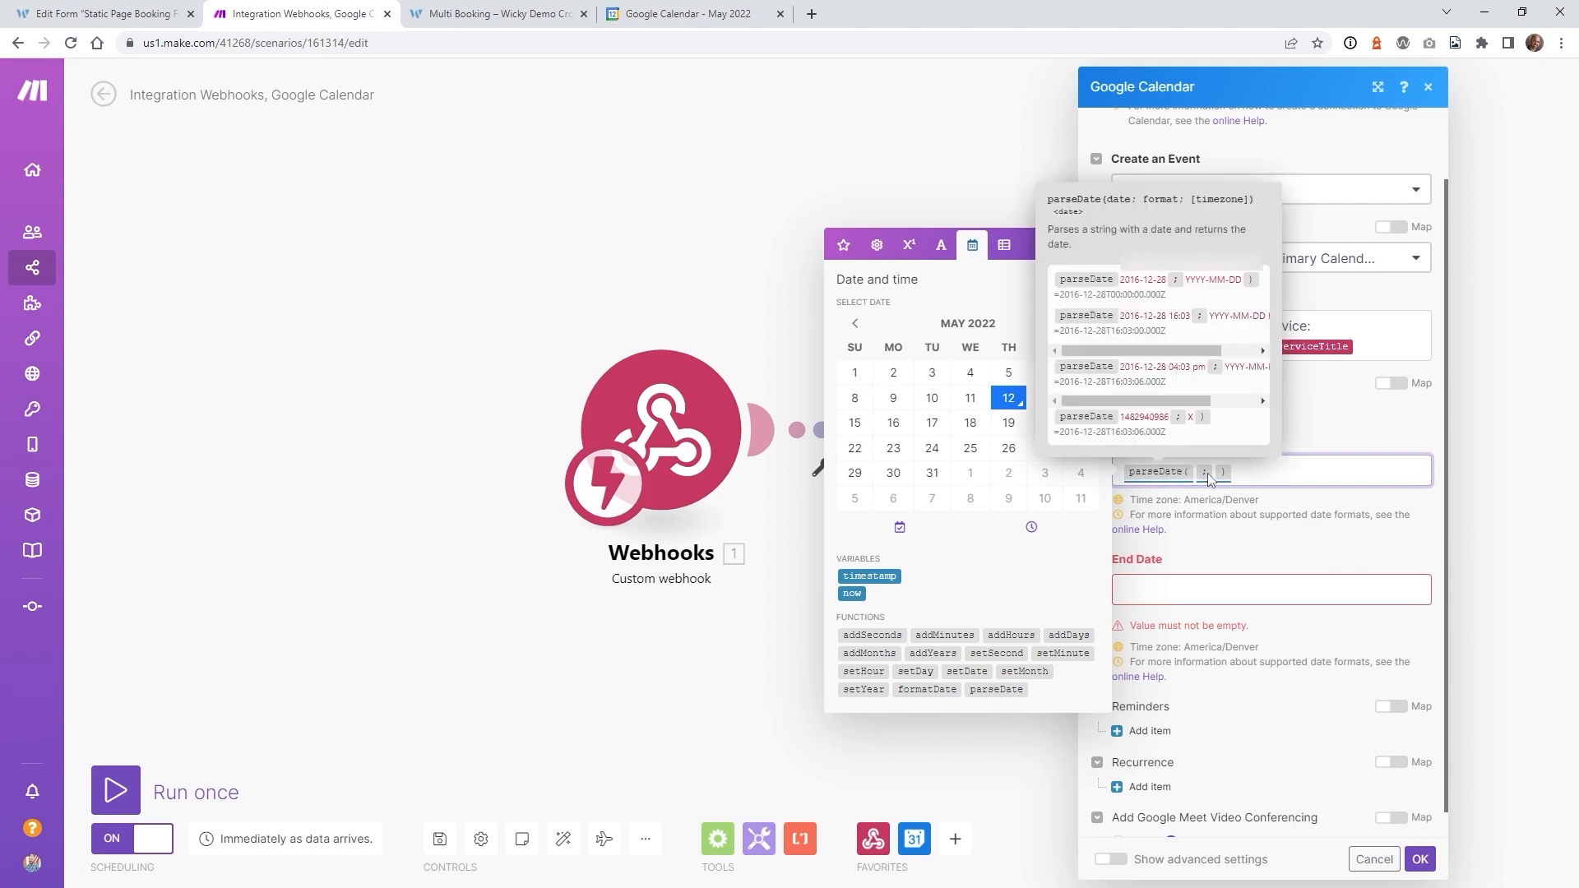
pyautogui.click(1216, 473)
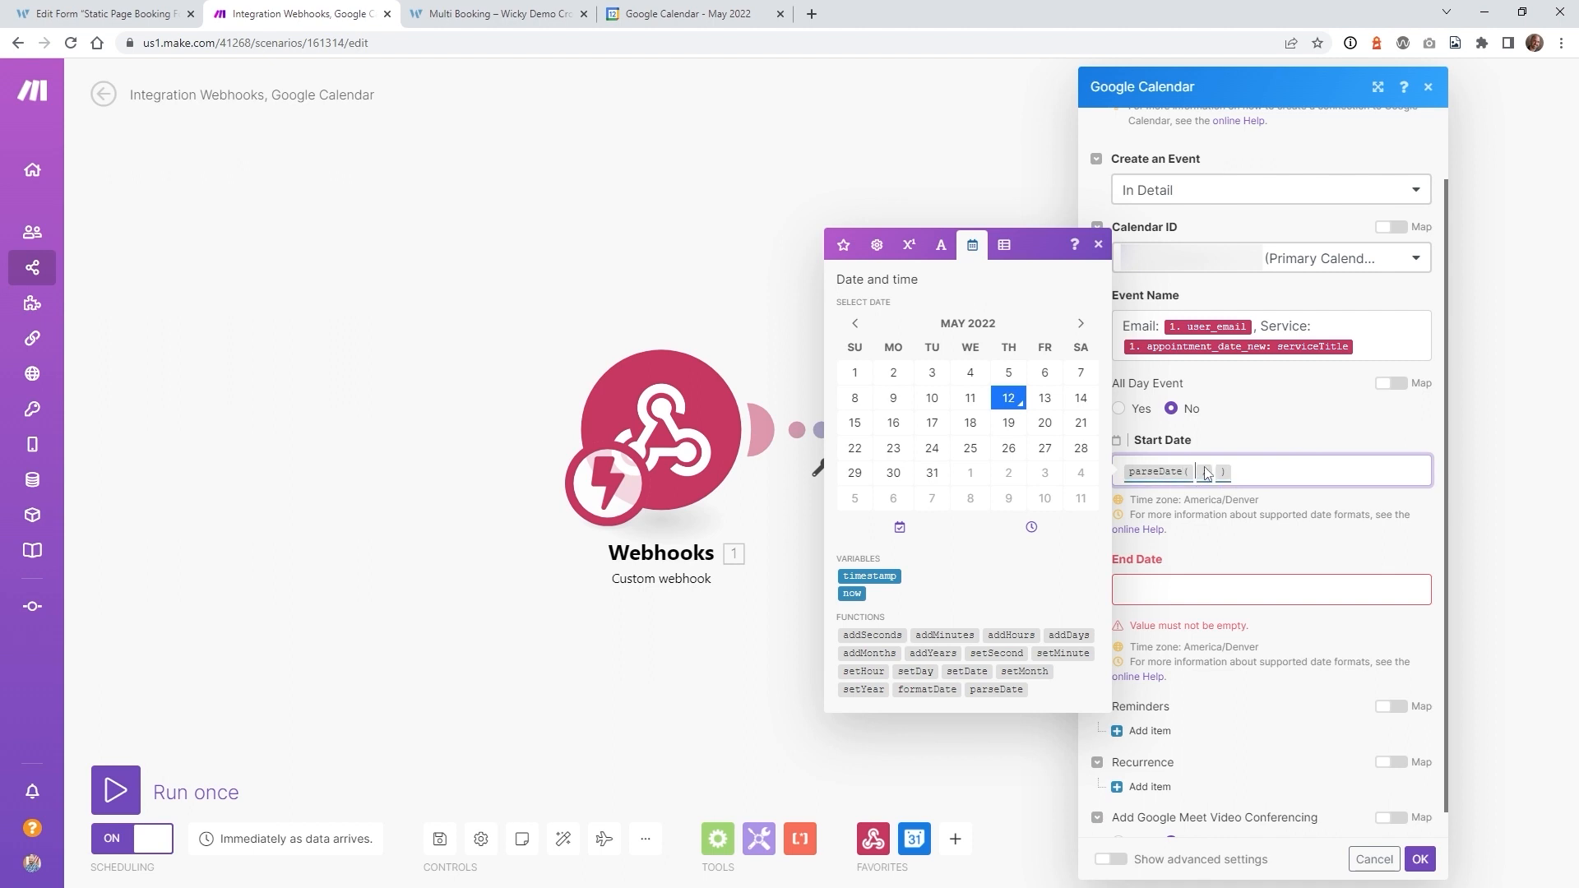
pyautogui.moveTo(1193, 471)
pyautogui.click(843, 245)
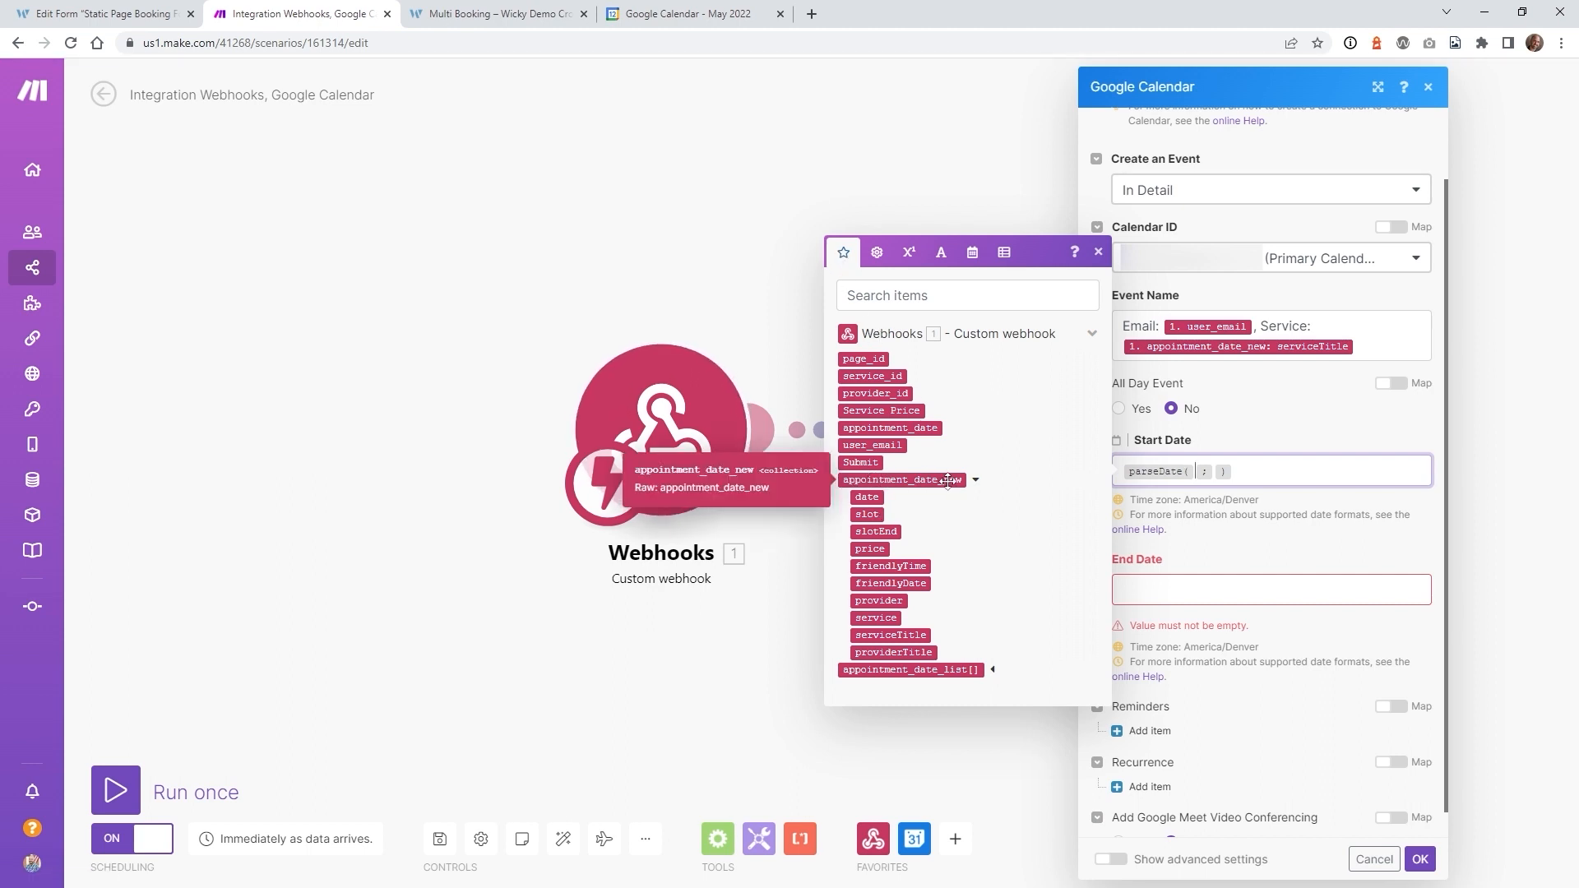
pyautogui.click(871, 515)
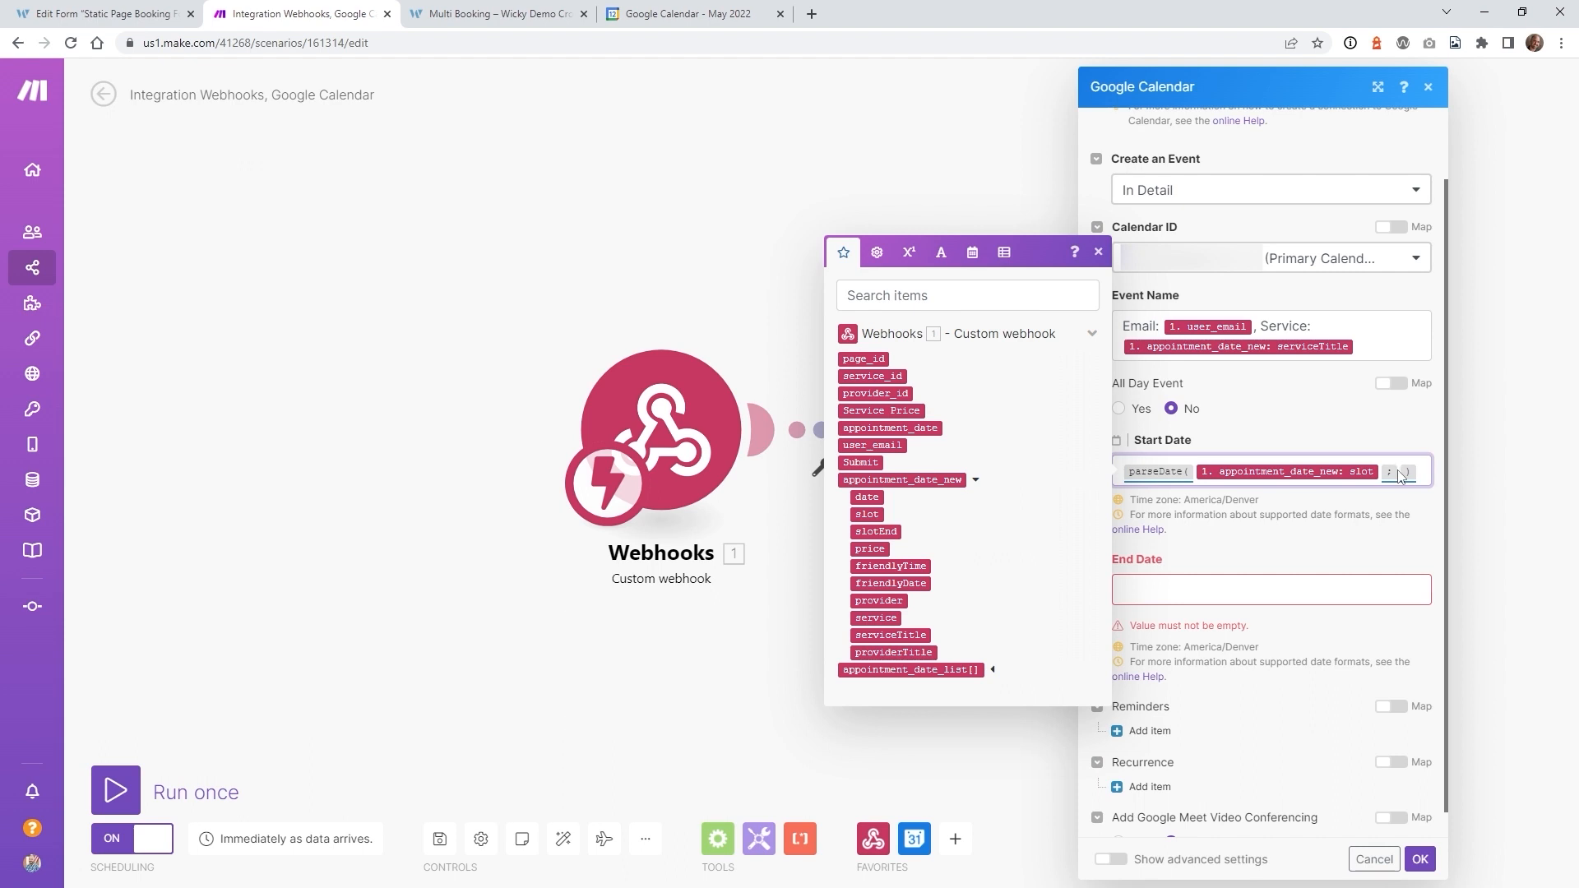
pyautogui.write('X')
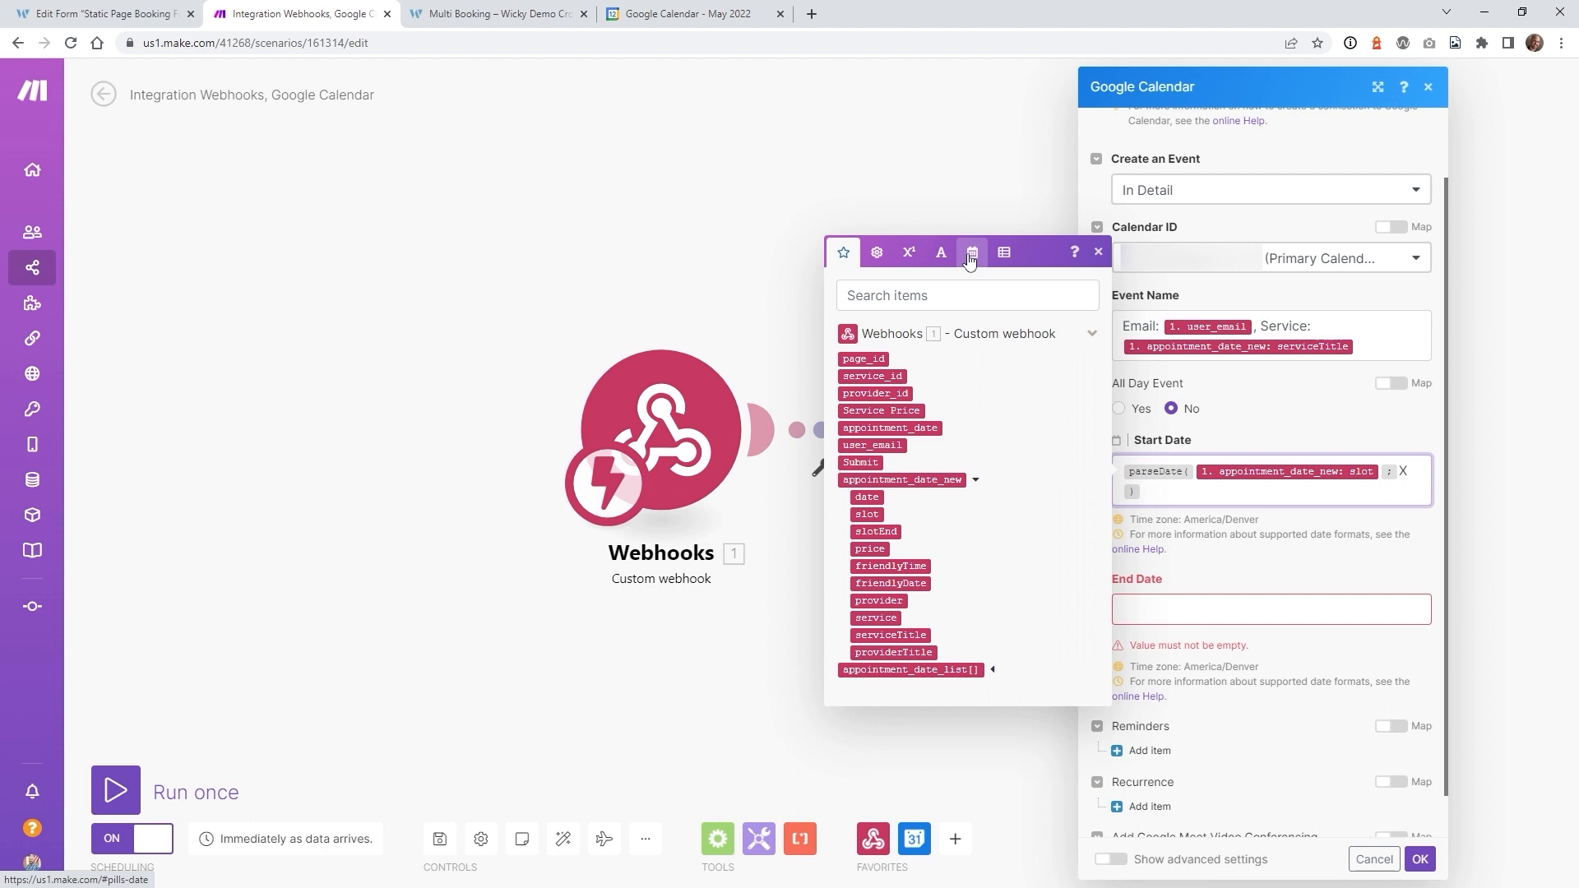
# - Set End Date to parseDate of the webhook's slotEnd with format X, then review Start Date
pyautogui.click(1176, 606)
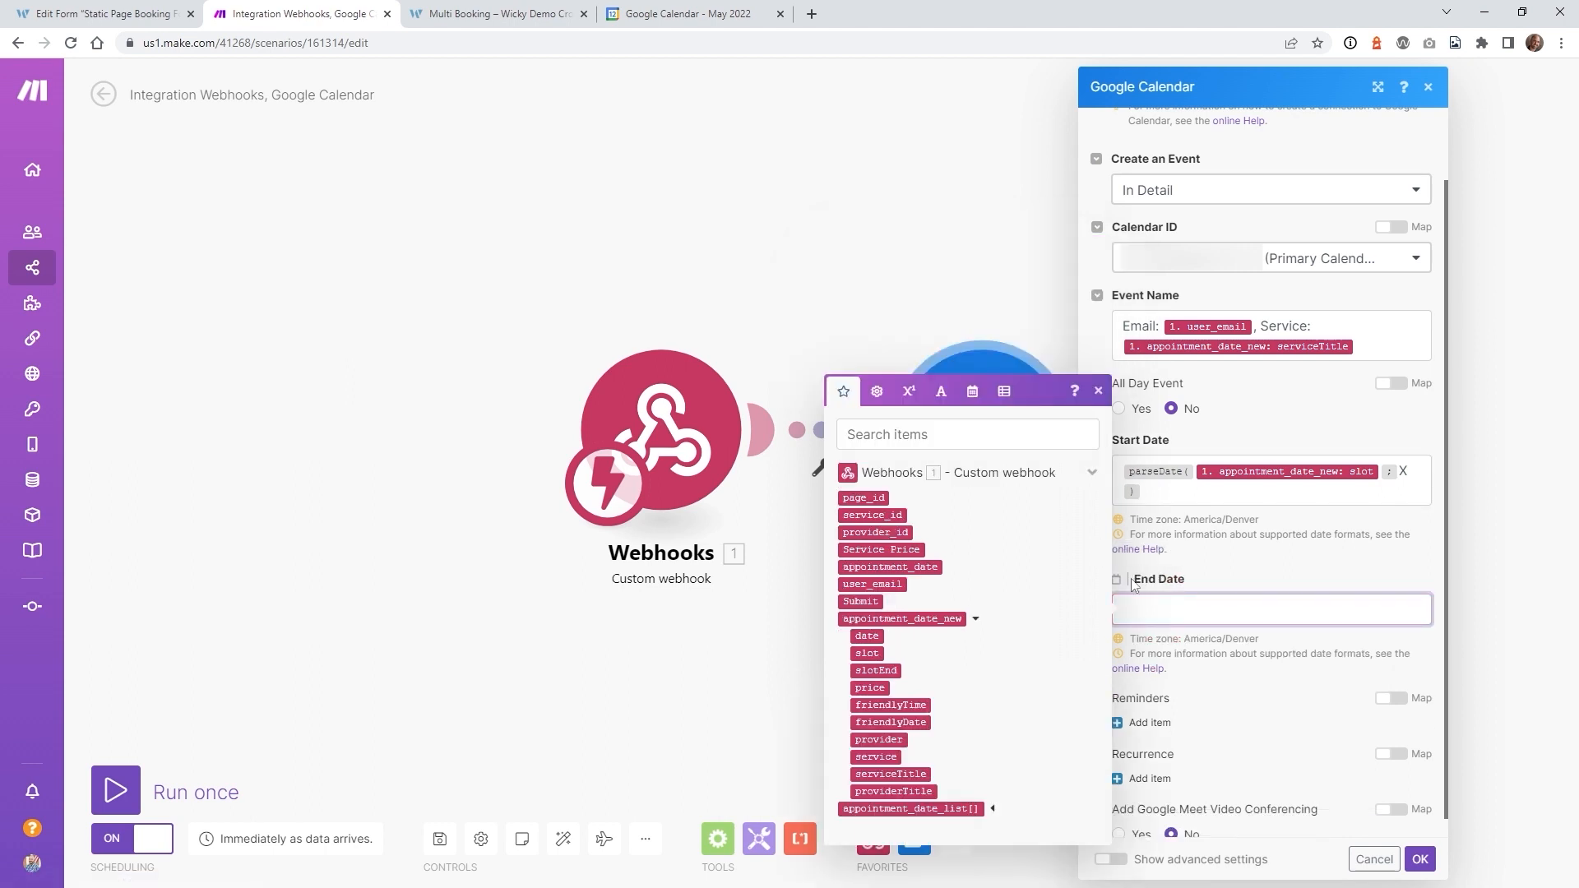
pyautogui.click(977, 396)
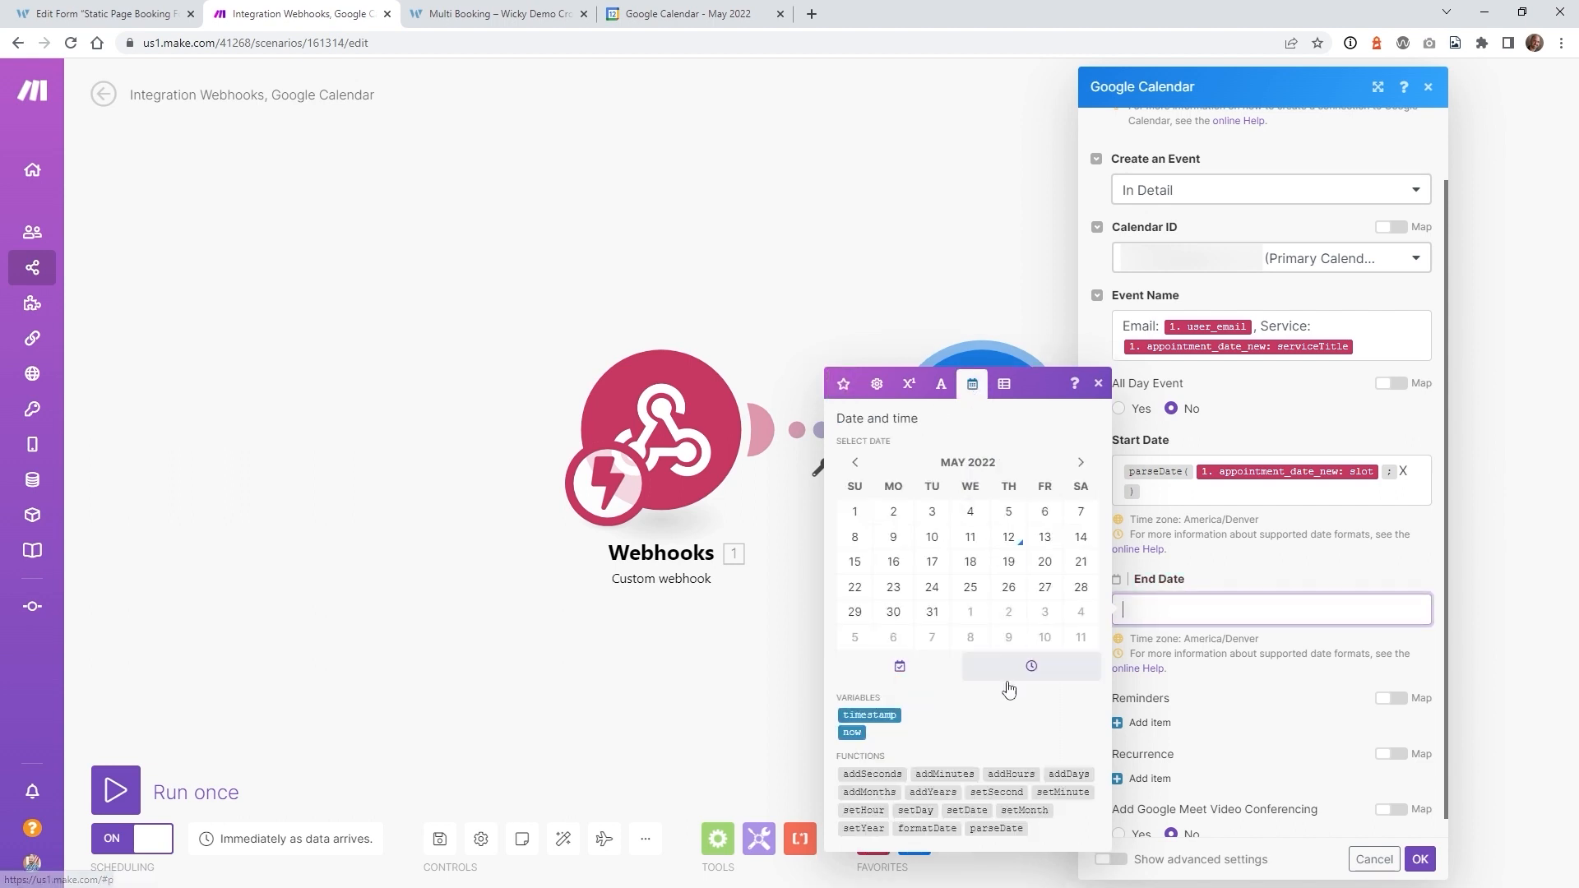
pyautogui.click(989, 829)
pyautogui.moveTo(989, 829); pyautogui.dragTo(1192, 610)
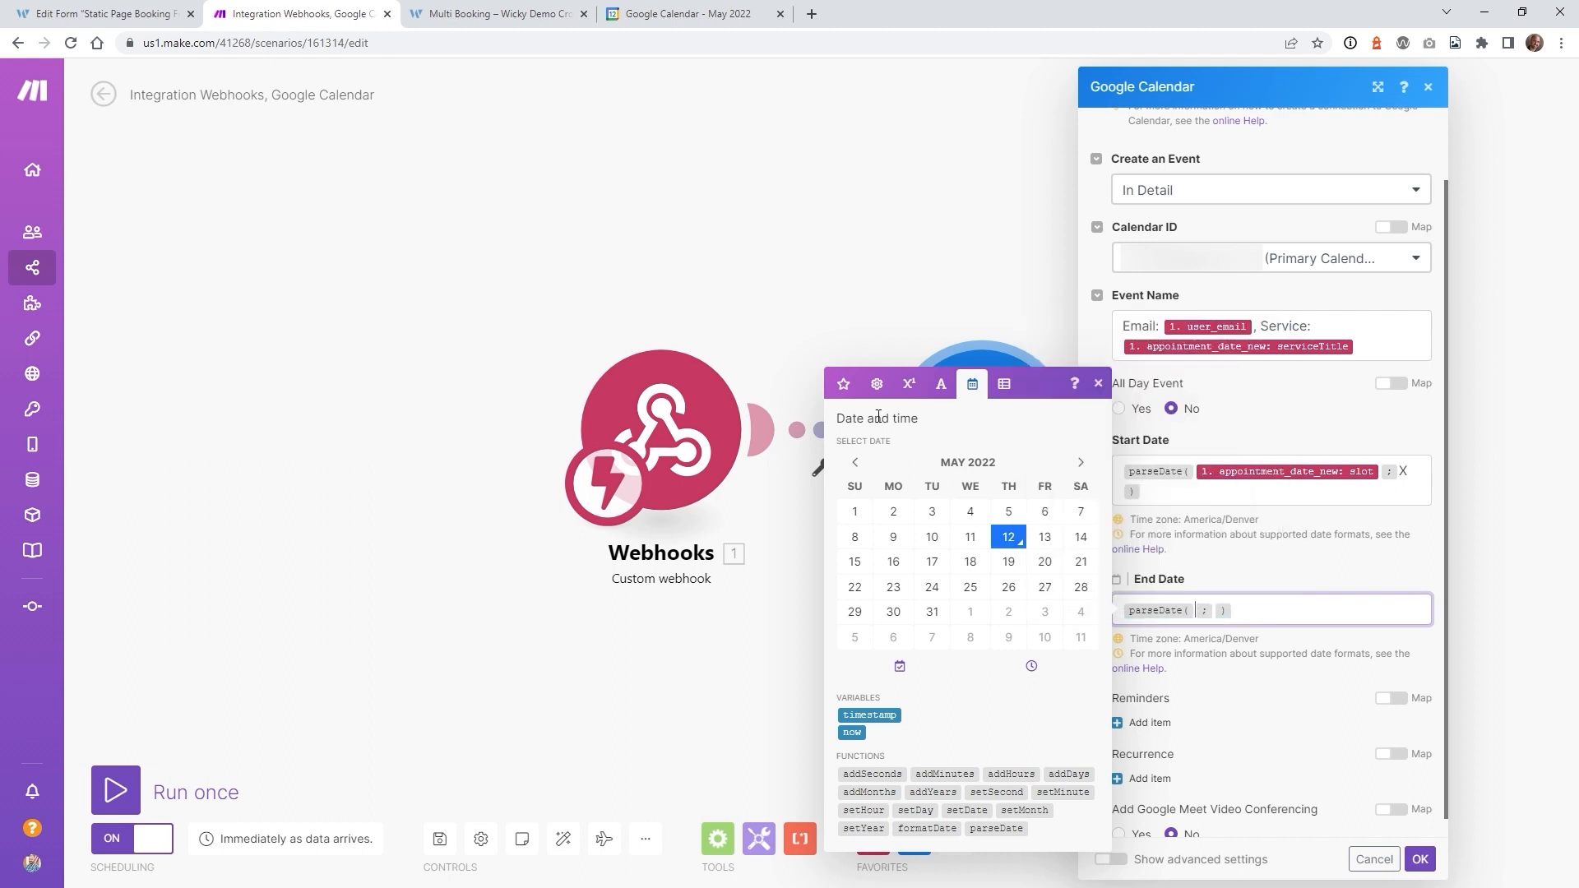
pyautogui.click(842, 384)
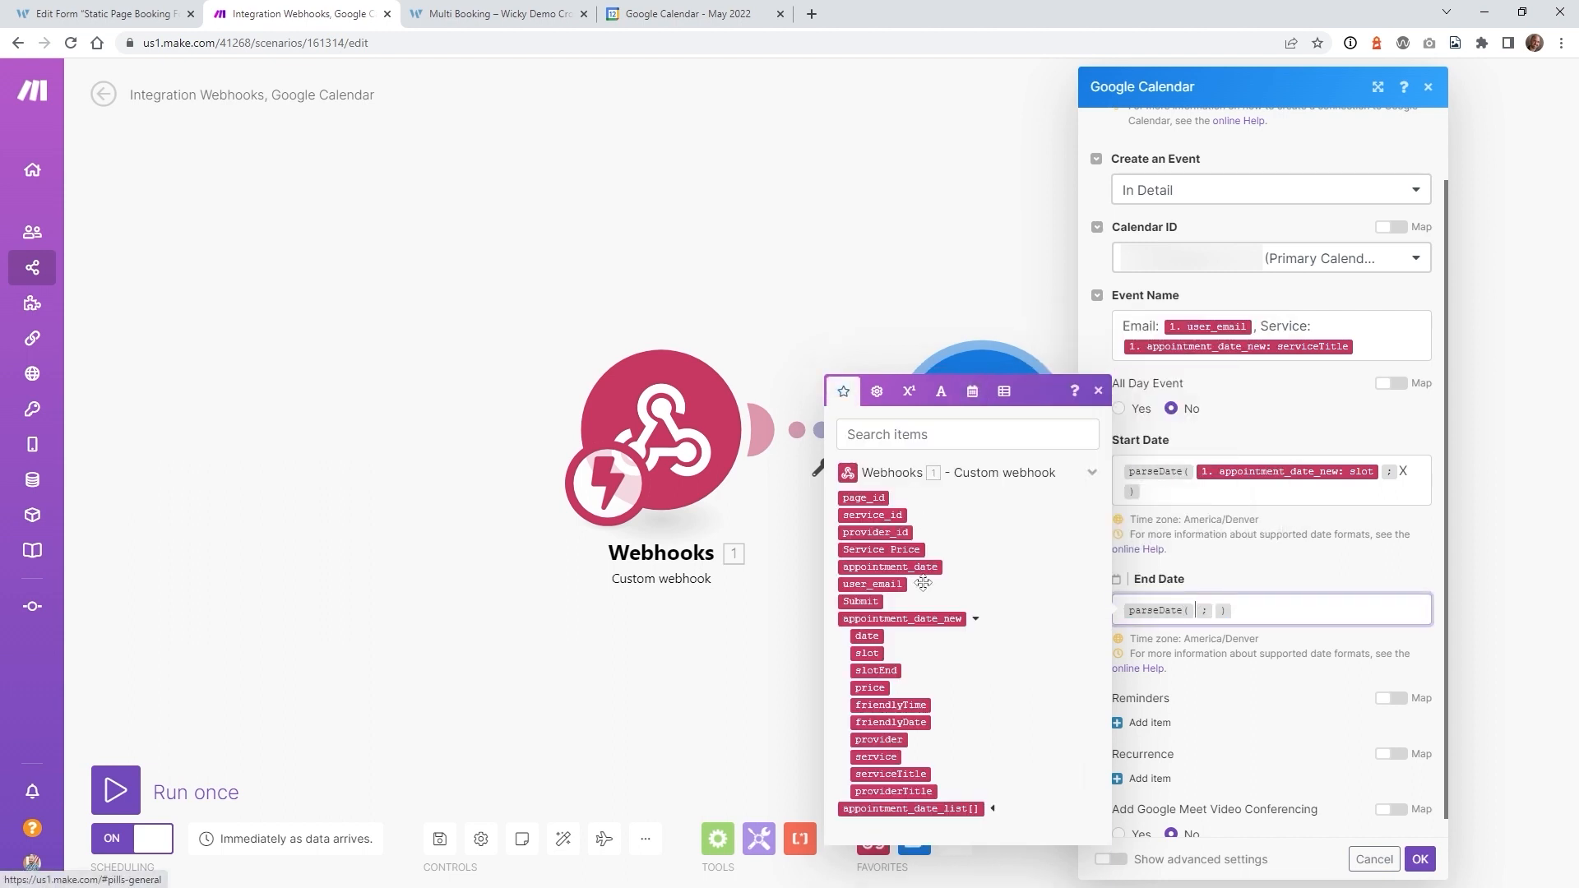
pyautogui.click(871, 670)
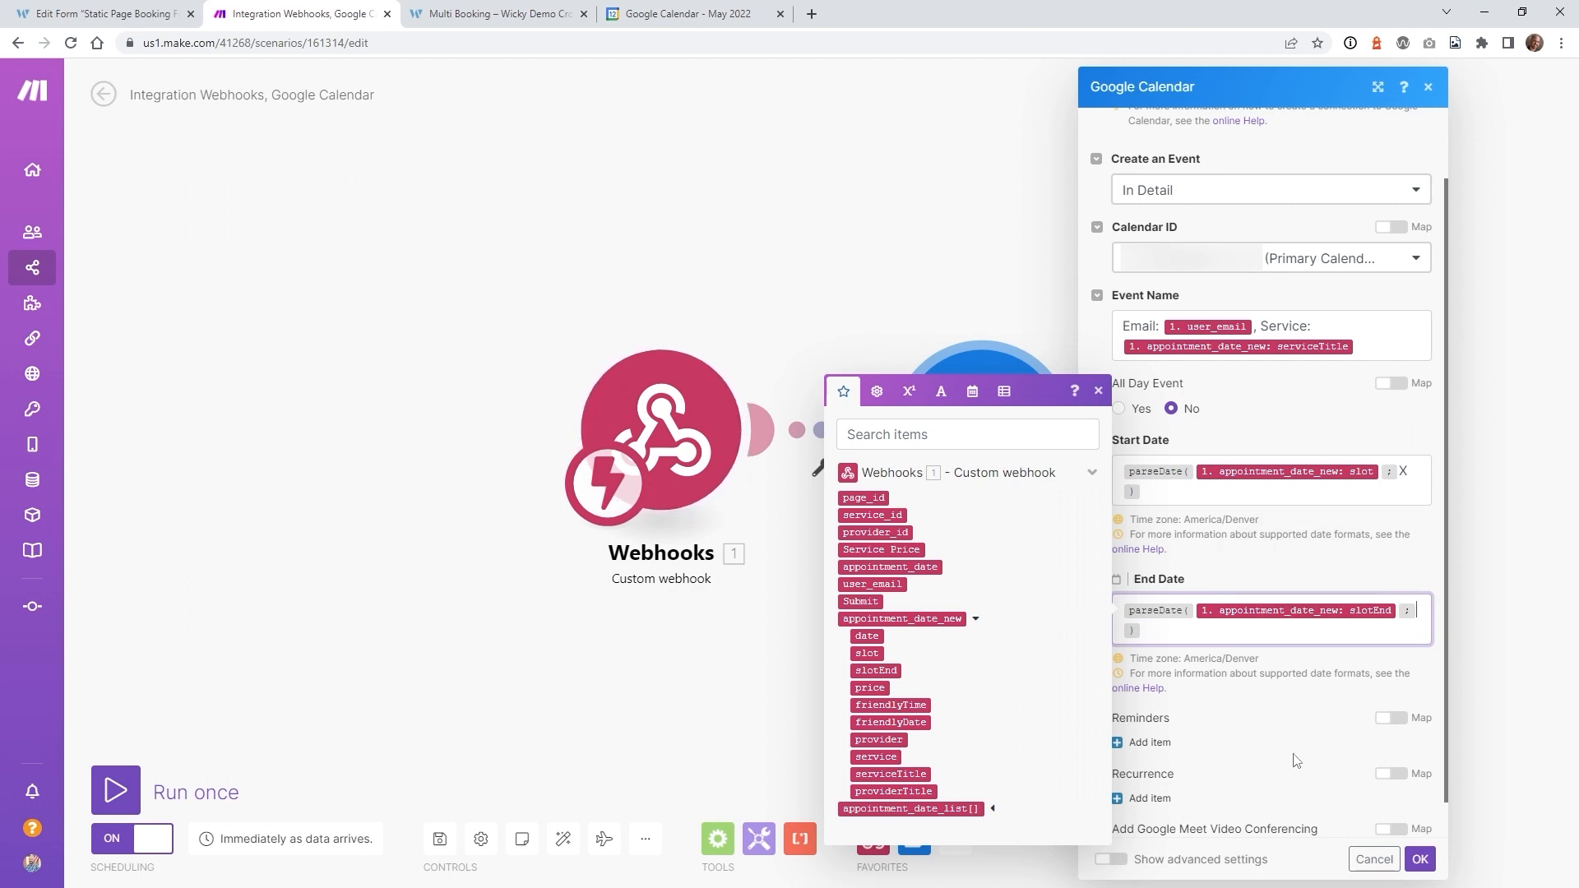
pyautogui.write('X')
pyautogui.click(1201, 533)
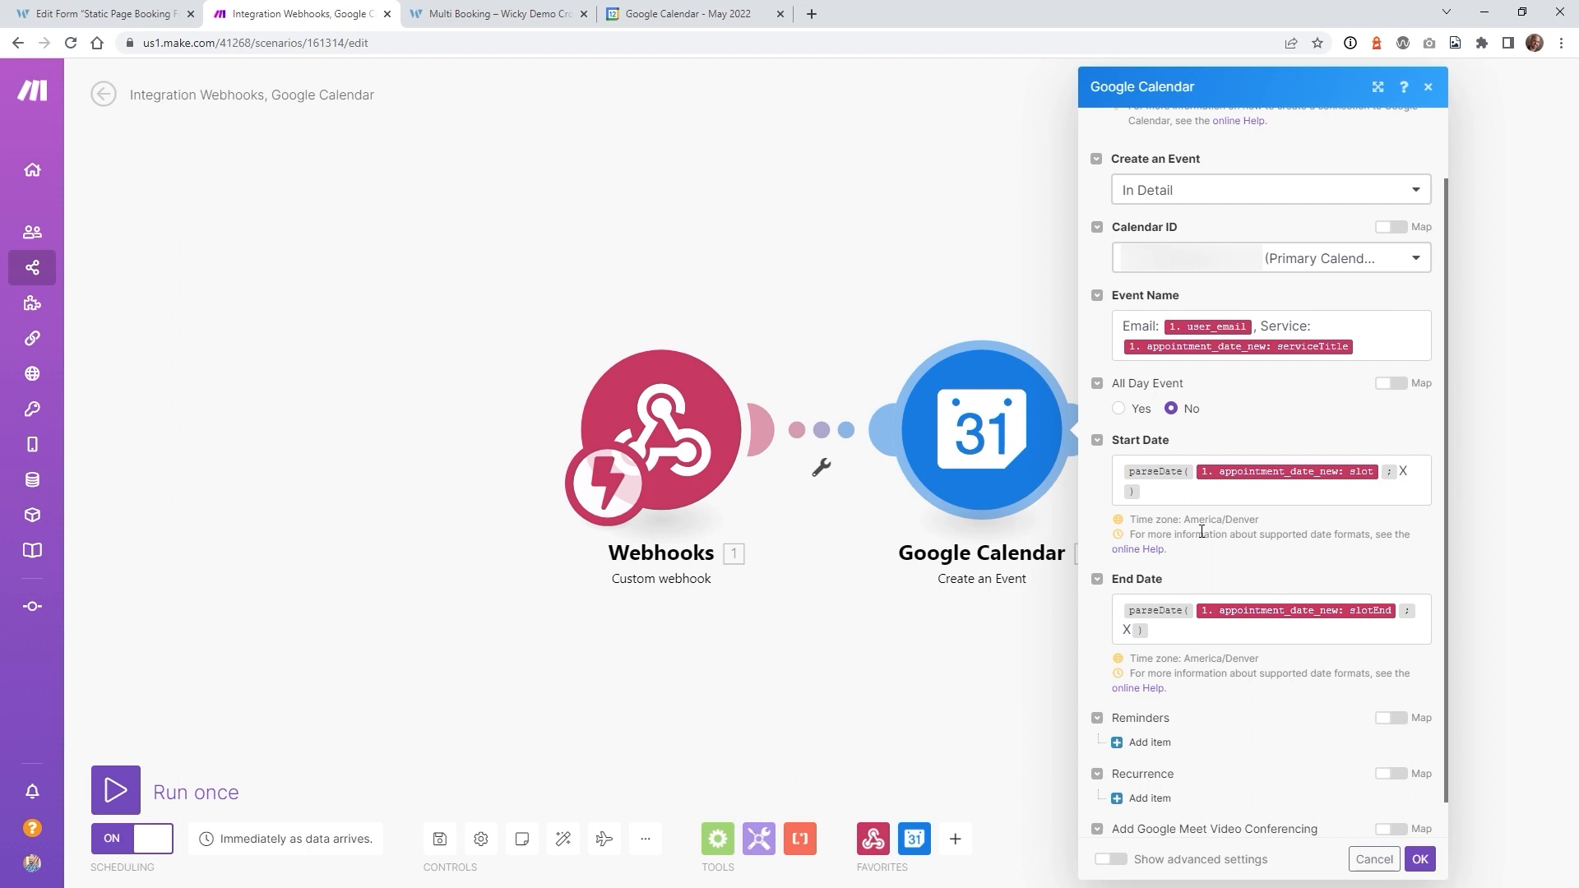
pyautogui.click(1160, 471)
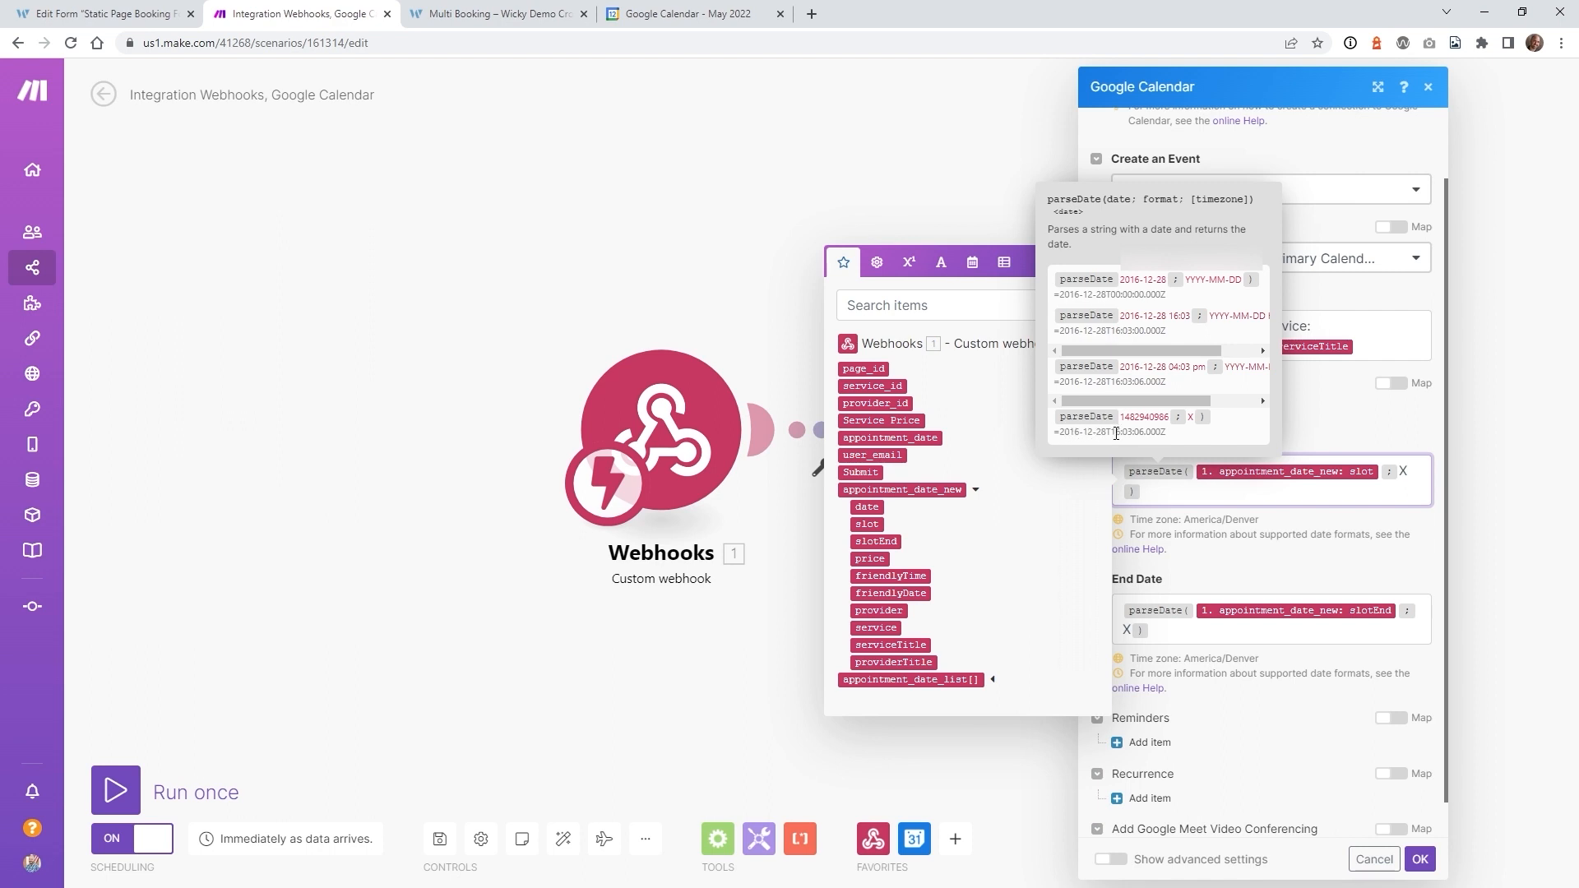
# - Review the parseDate and mapping help, then confirm the Google Calendar module settings
pyautogui.moveTo(1149, 435); pyautogui.dragTo(1083, 434)
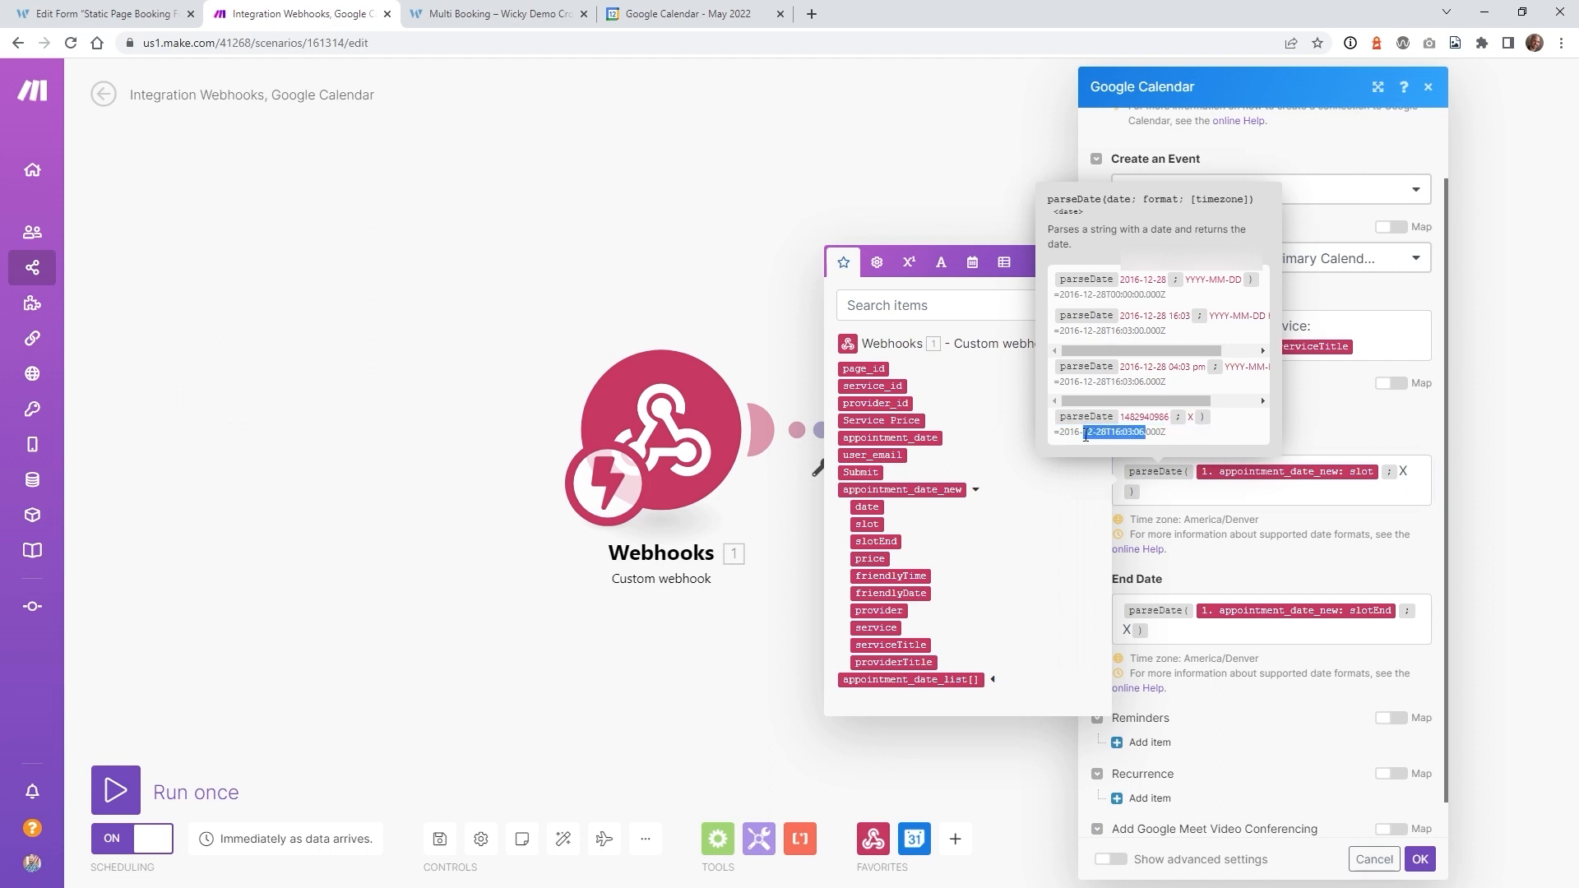
pyautogui.click(972, 261)
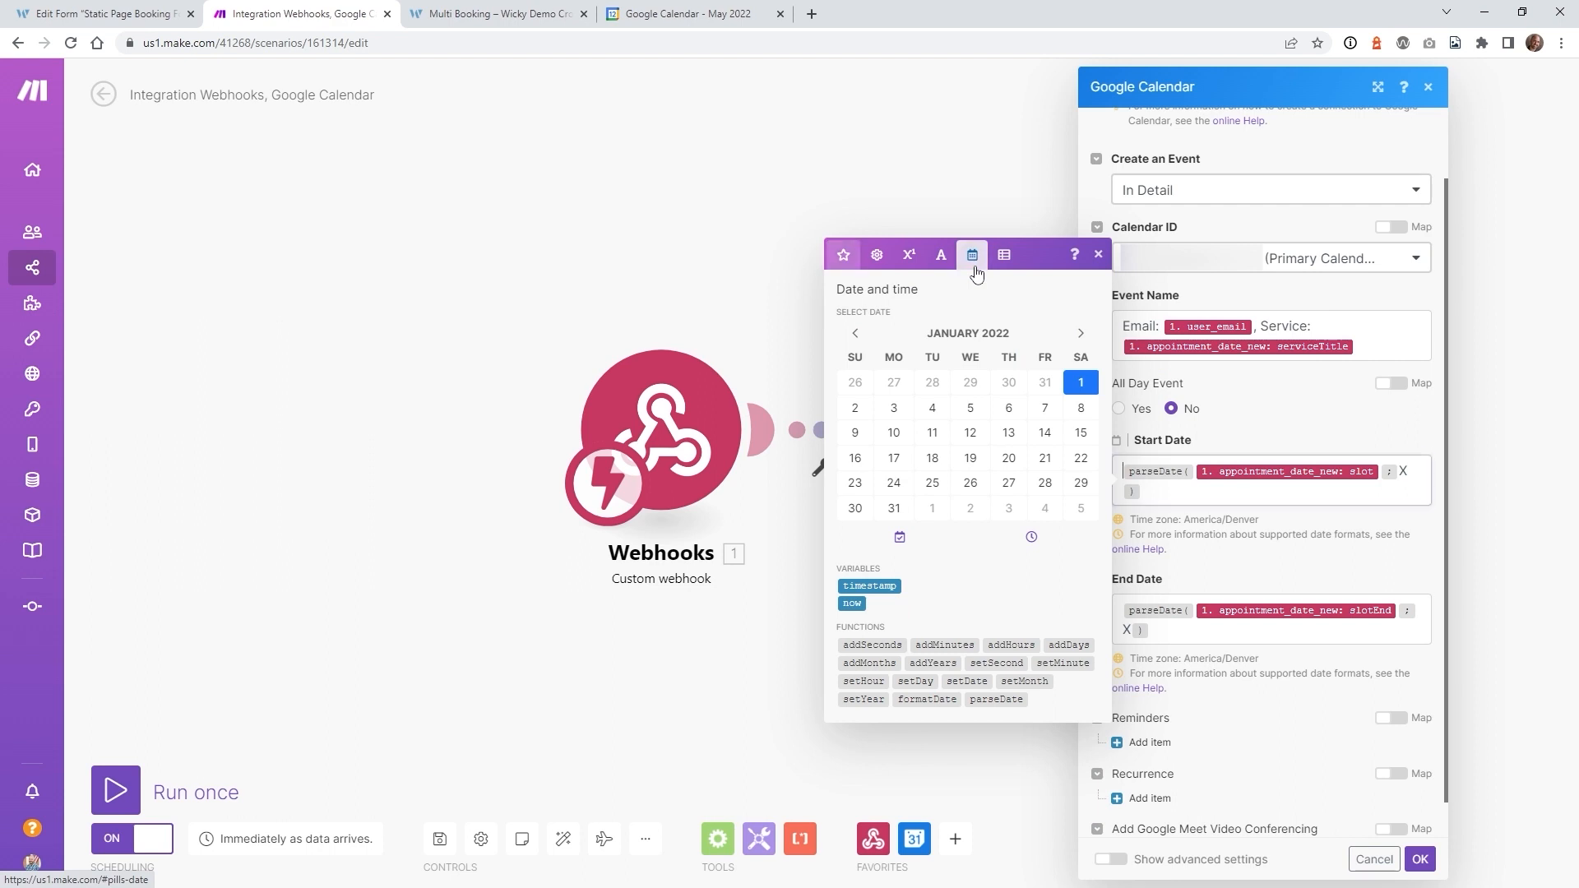
pyautogui.click(1075, 258)
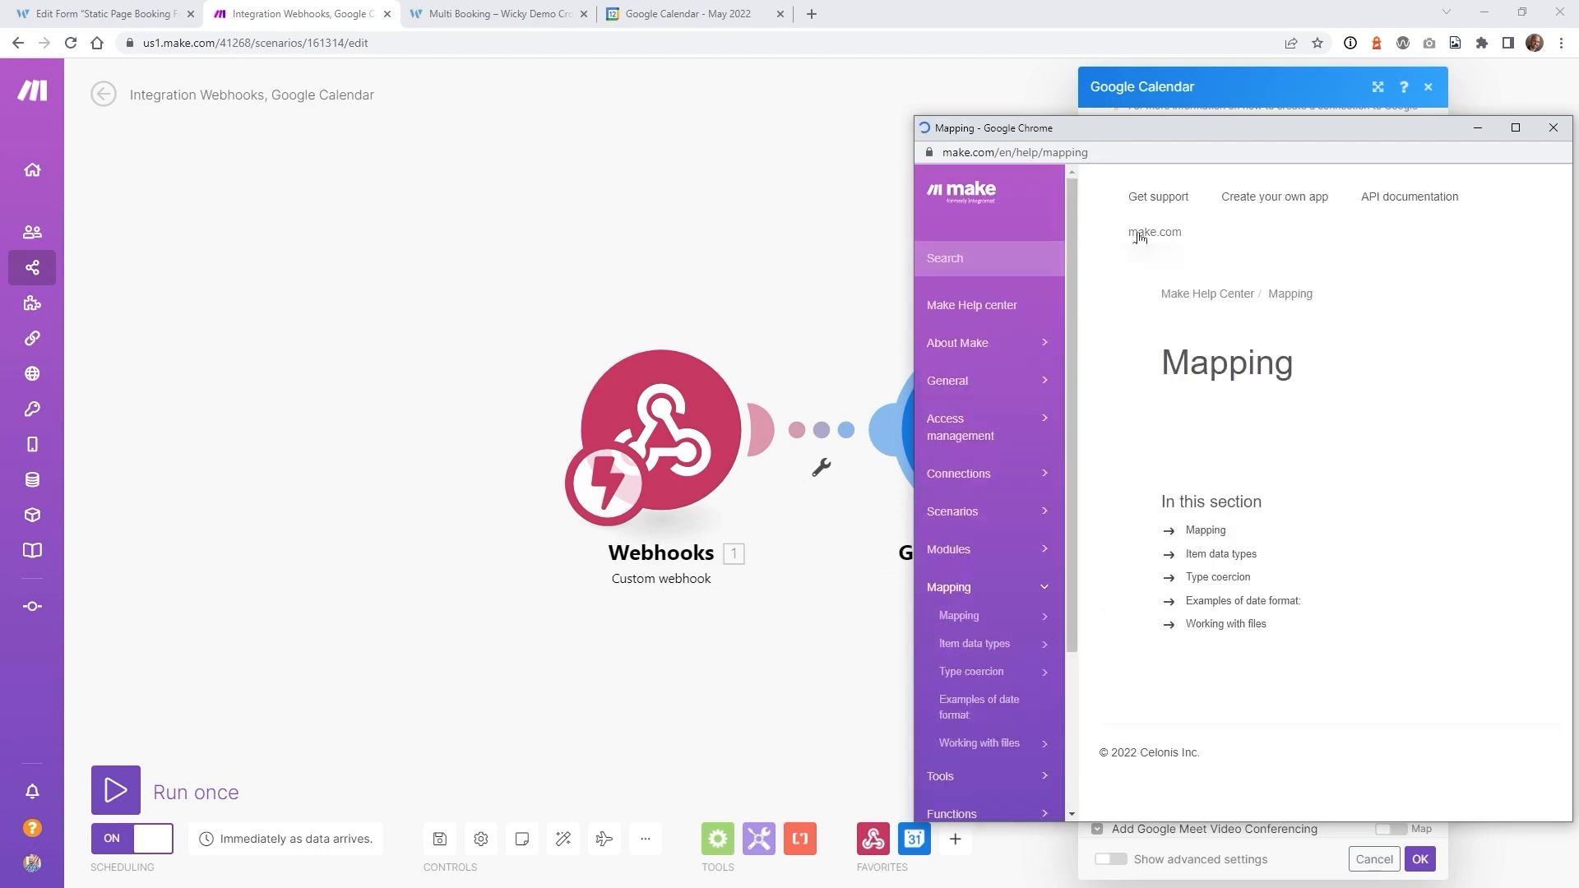
pyautogui.click(1552, 129)
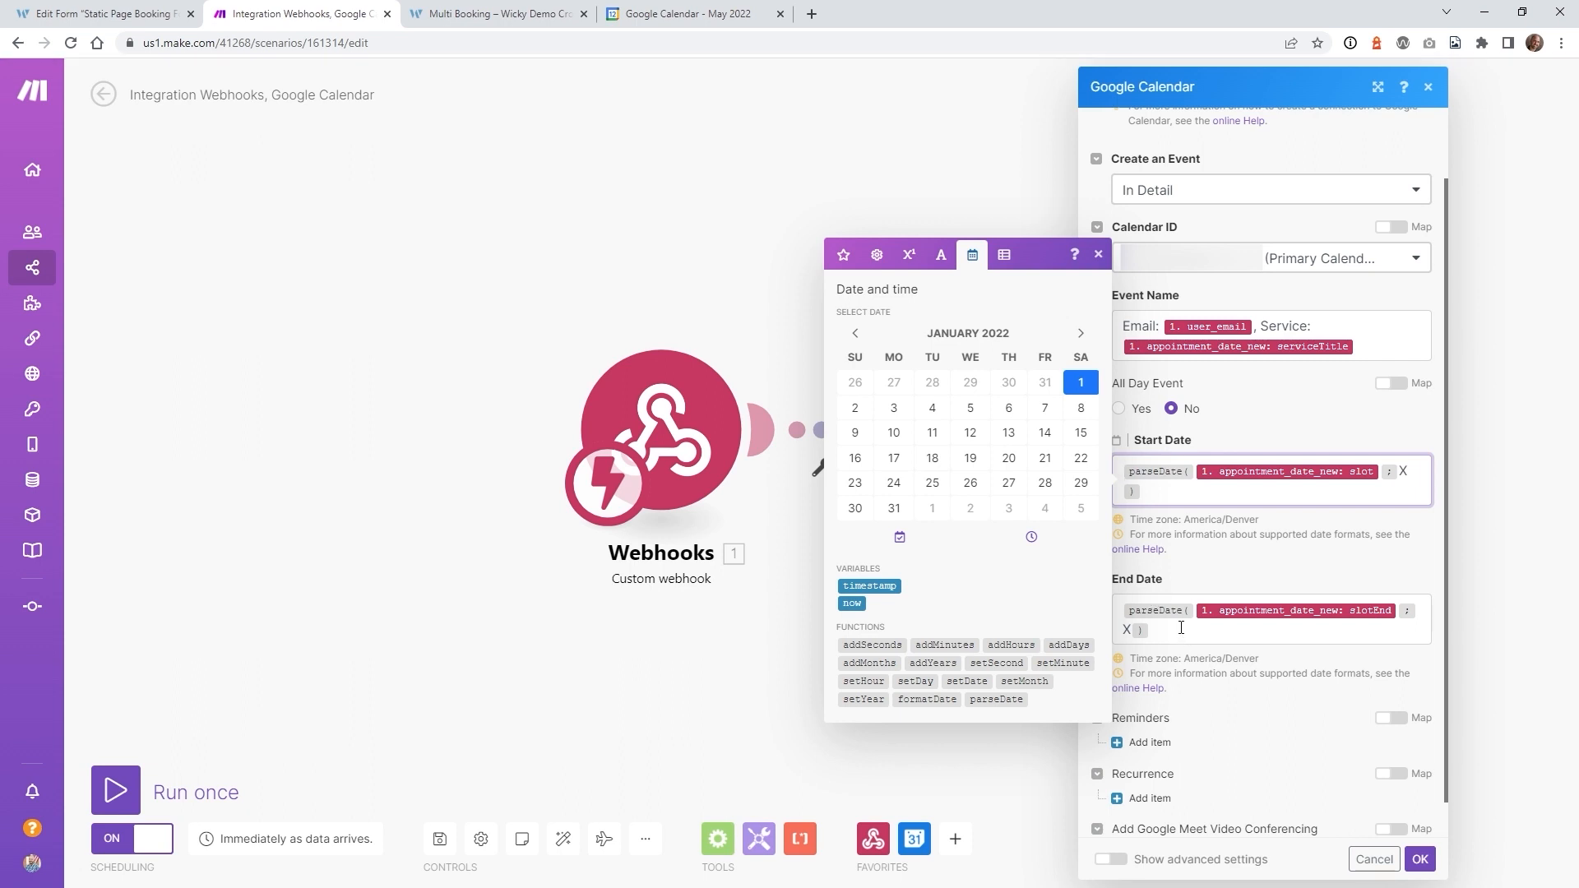
pyautogui.click(1421, 860)
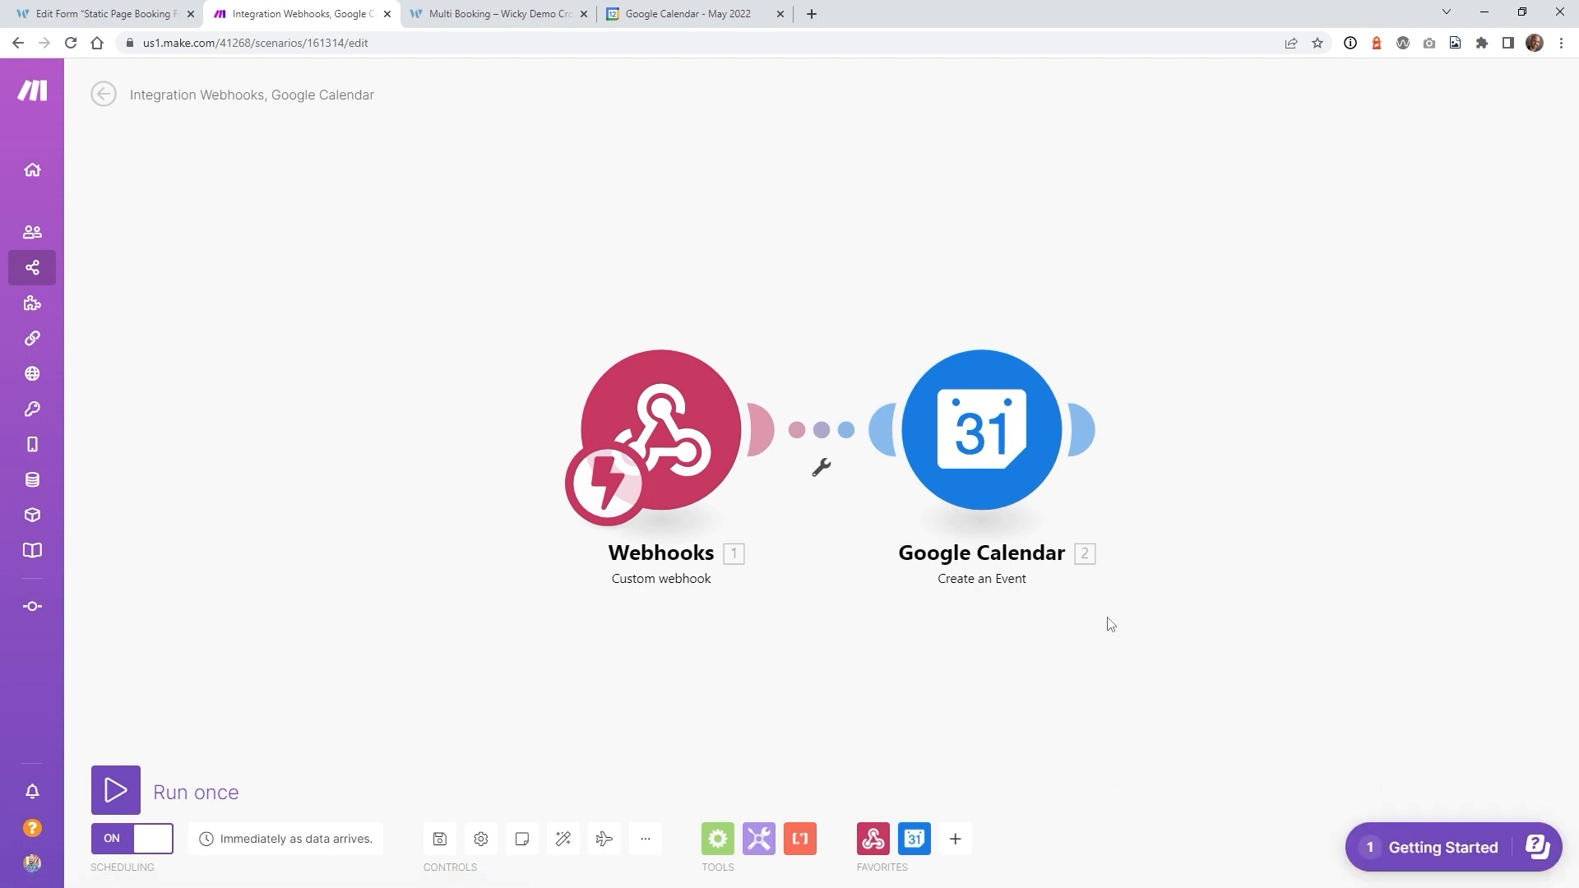
# - Save the scenario and reopen the Google Calendar module with advanced settings shown
pyautogui.click(440, 842)
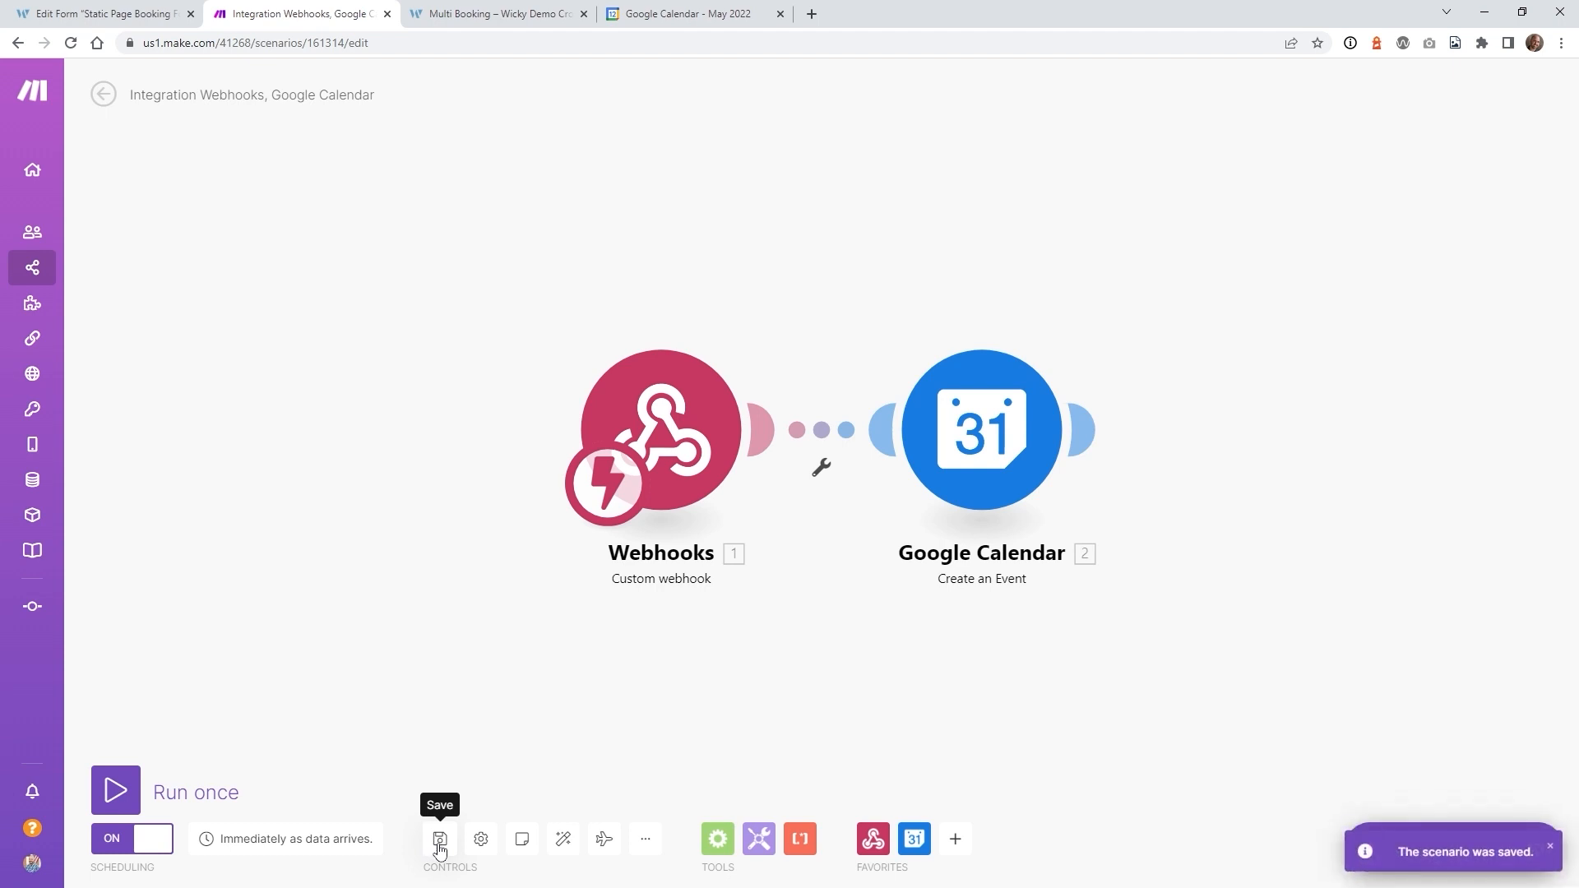
pyautogui.click(968, 454)
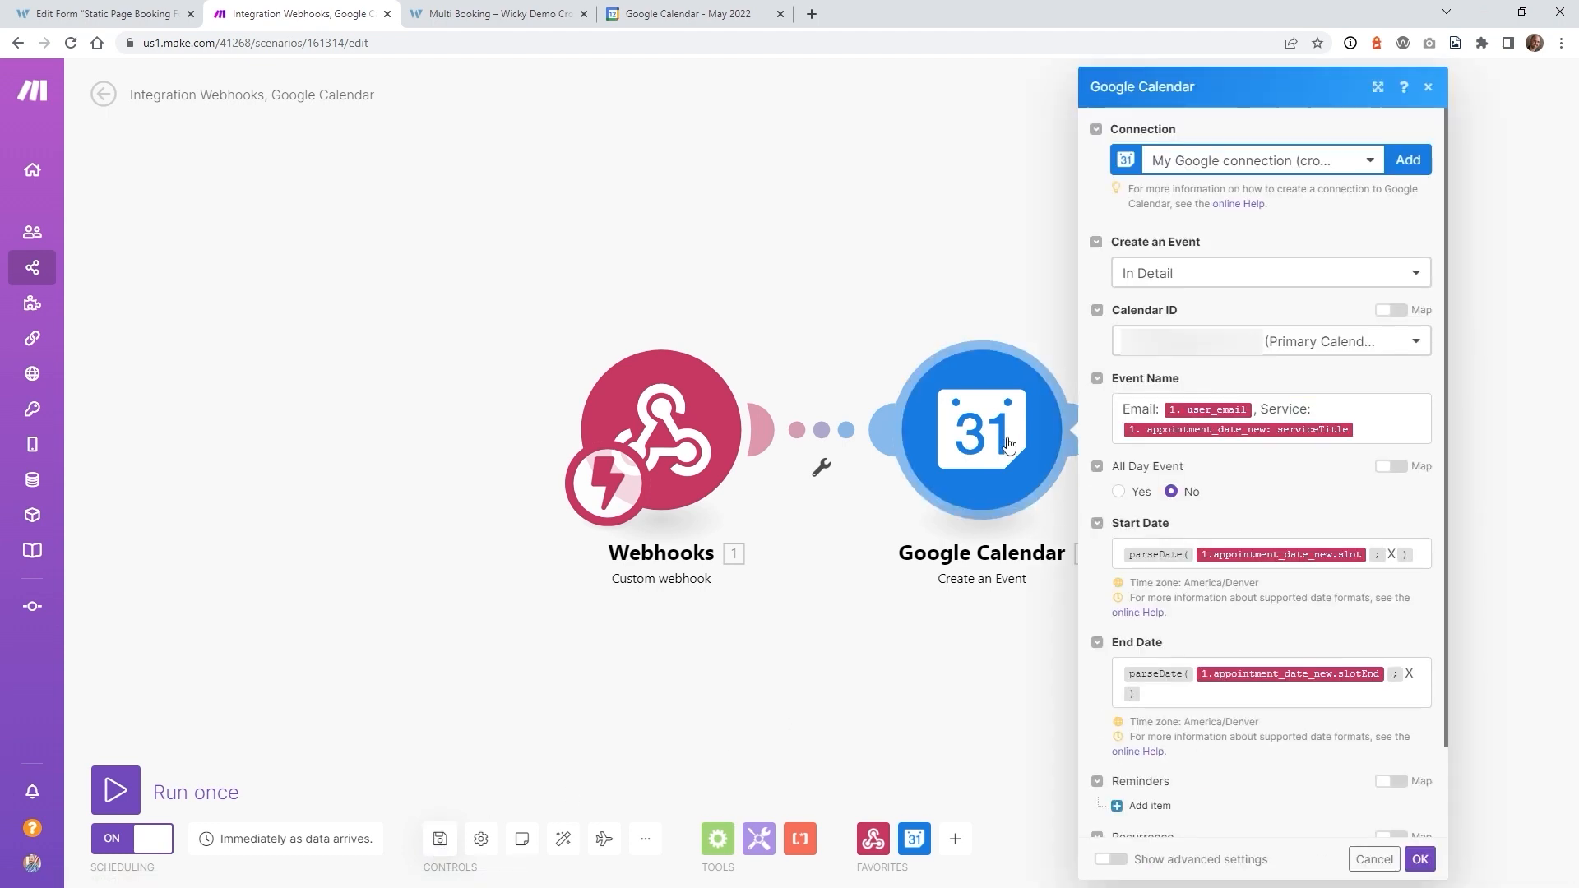
pyautogui.scroll(-1, 1237, 604)
pyautogui.scroll(-1, 1237, 605)
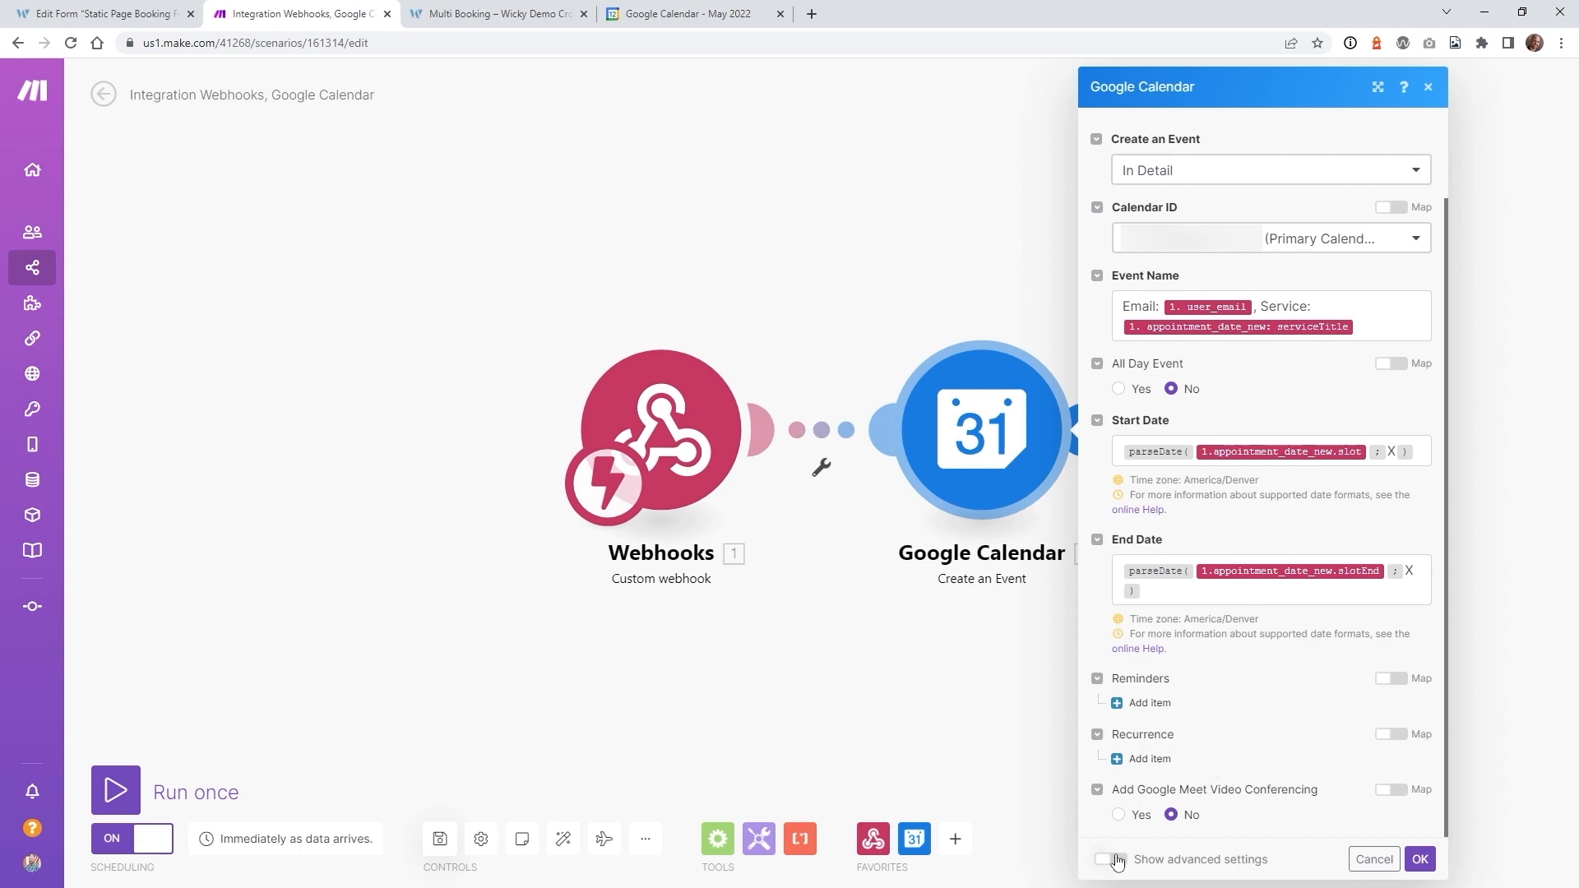
pyautogui.click(1110, 859)
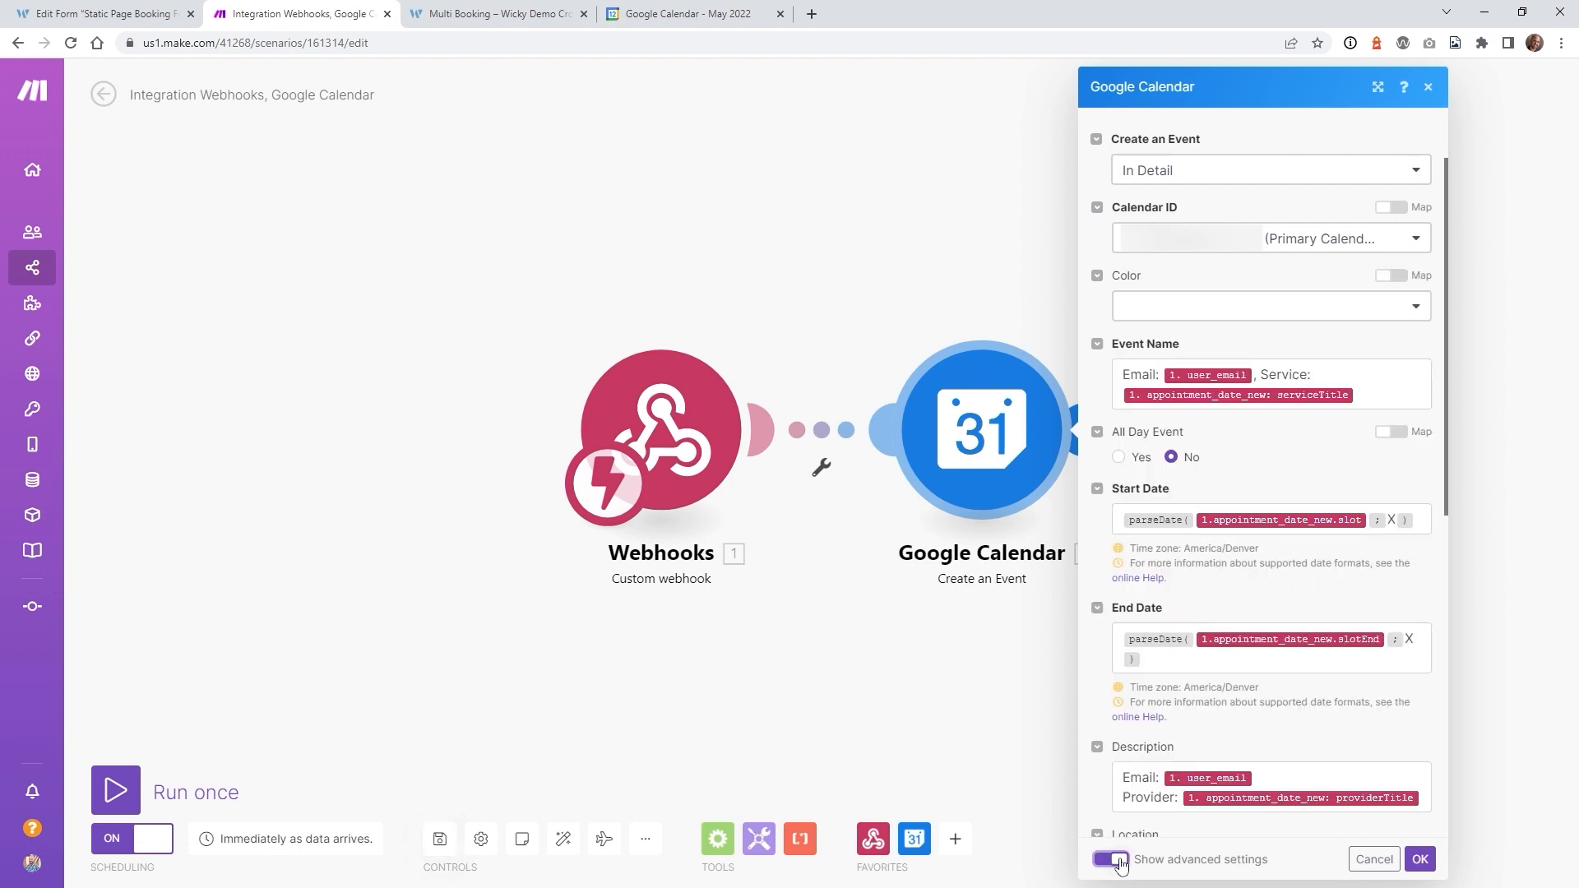
# - Add providerTitle after 'Provider:' in the event Description and confirm the module
pyautogui.scroll(-9, 1214, 727)
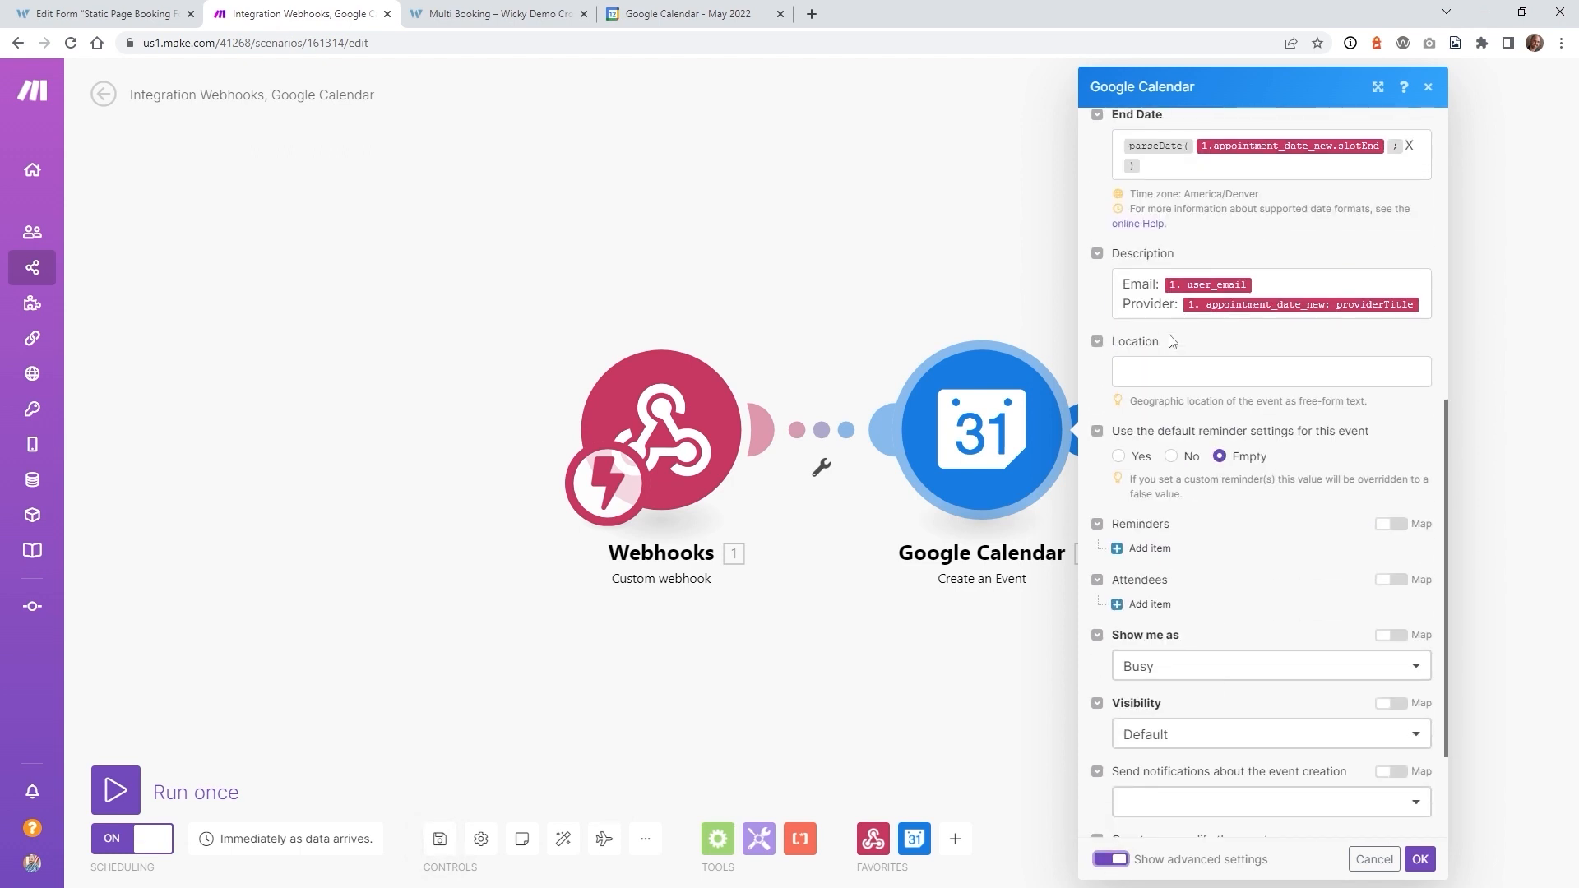
pyautogui.click(1427, 307)
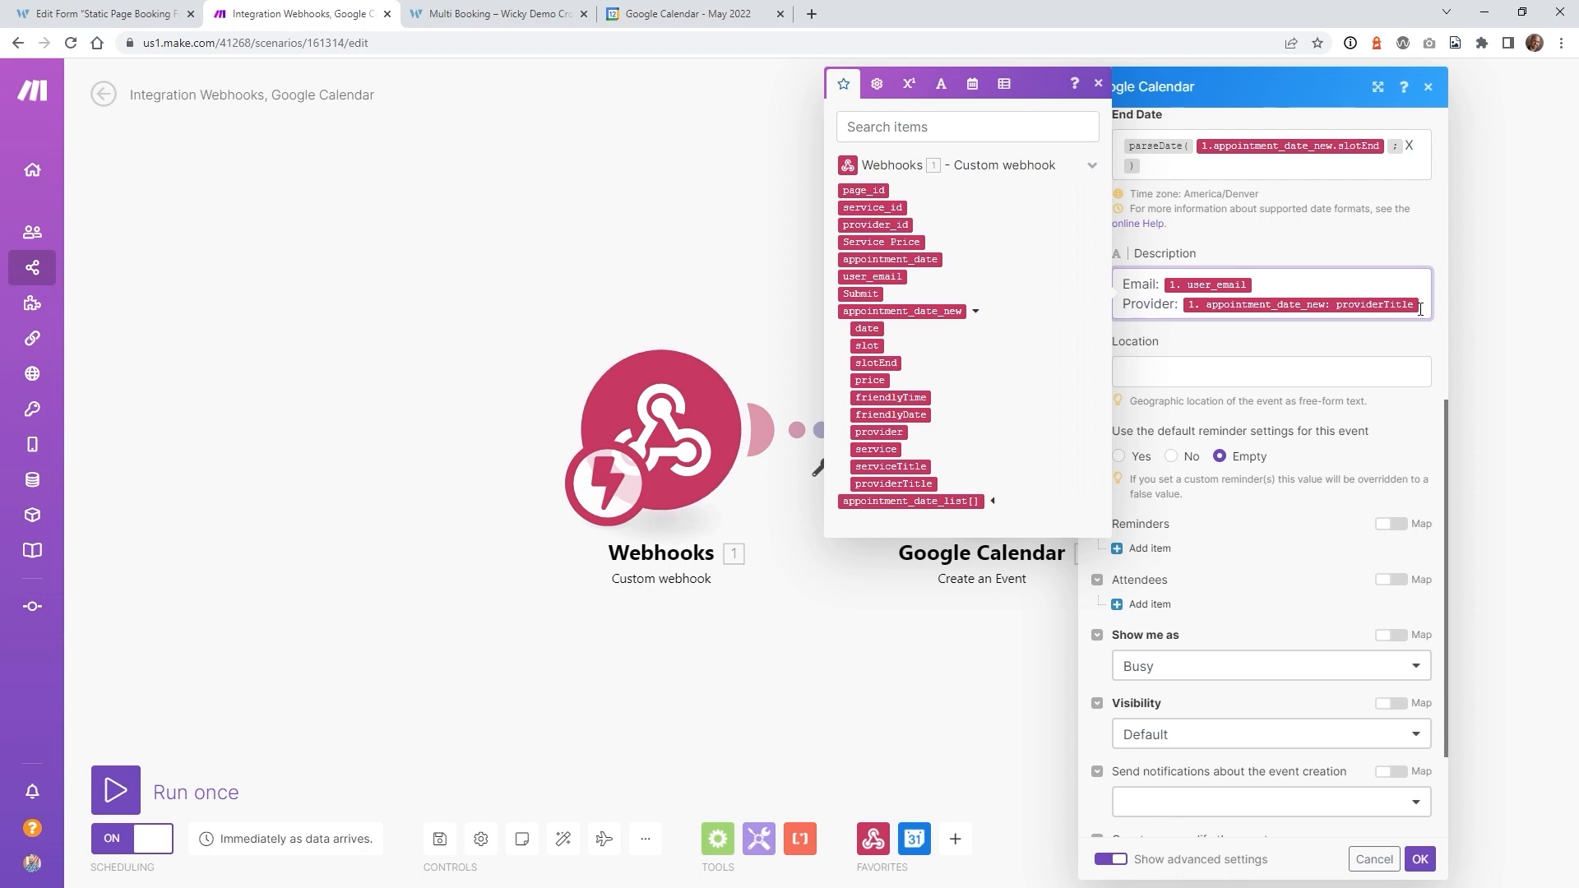
pyautogui.scroll(7, 1336, 338)
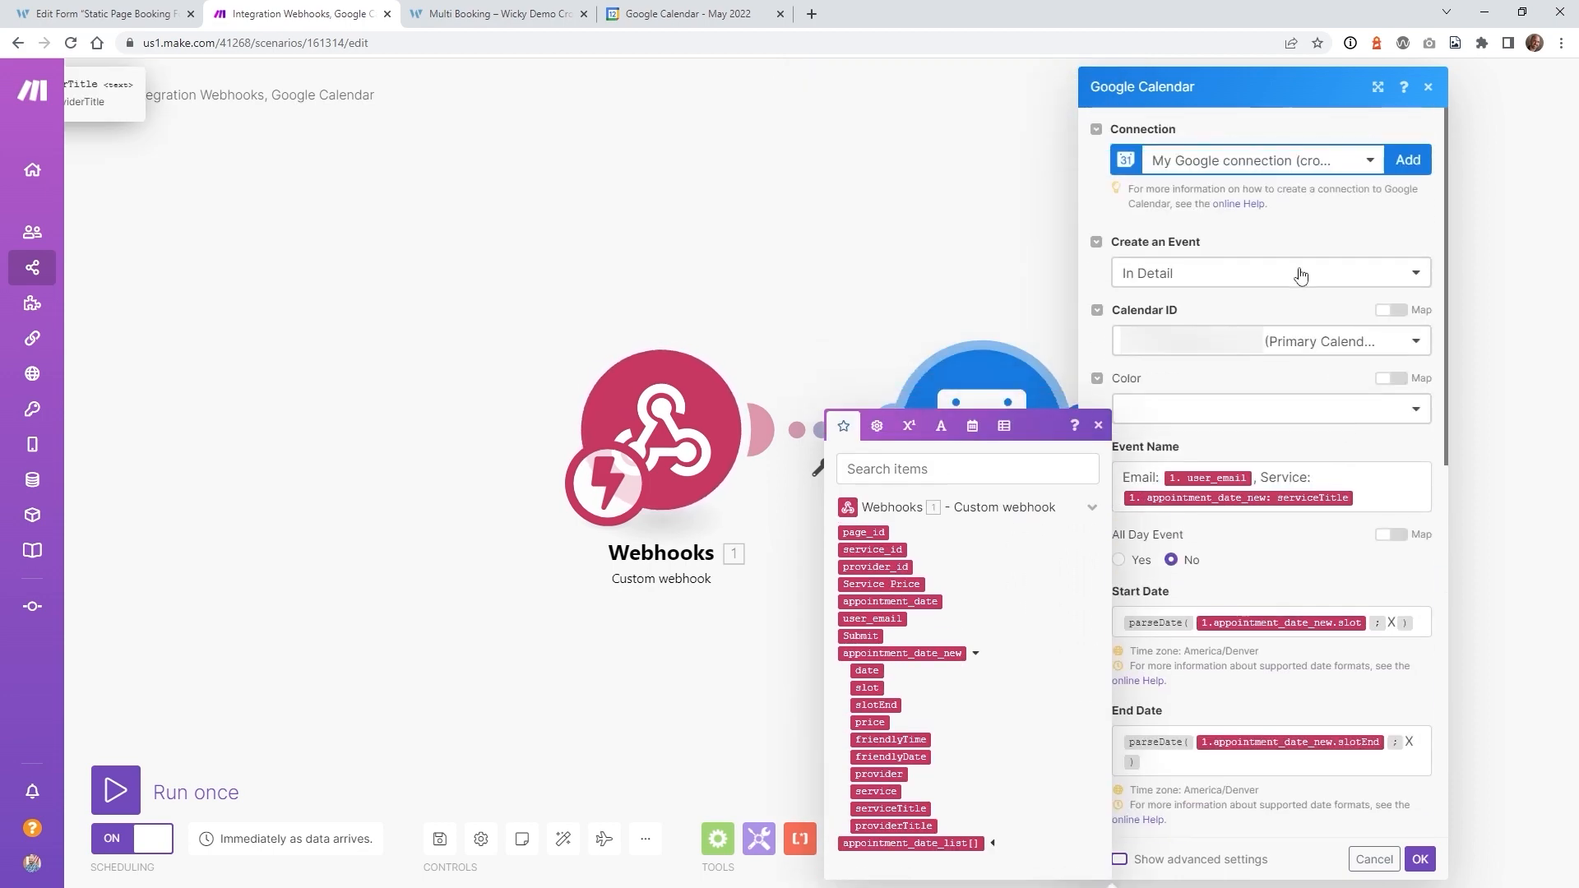
pyautogui.scroll(-5, 1225, 460)
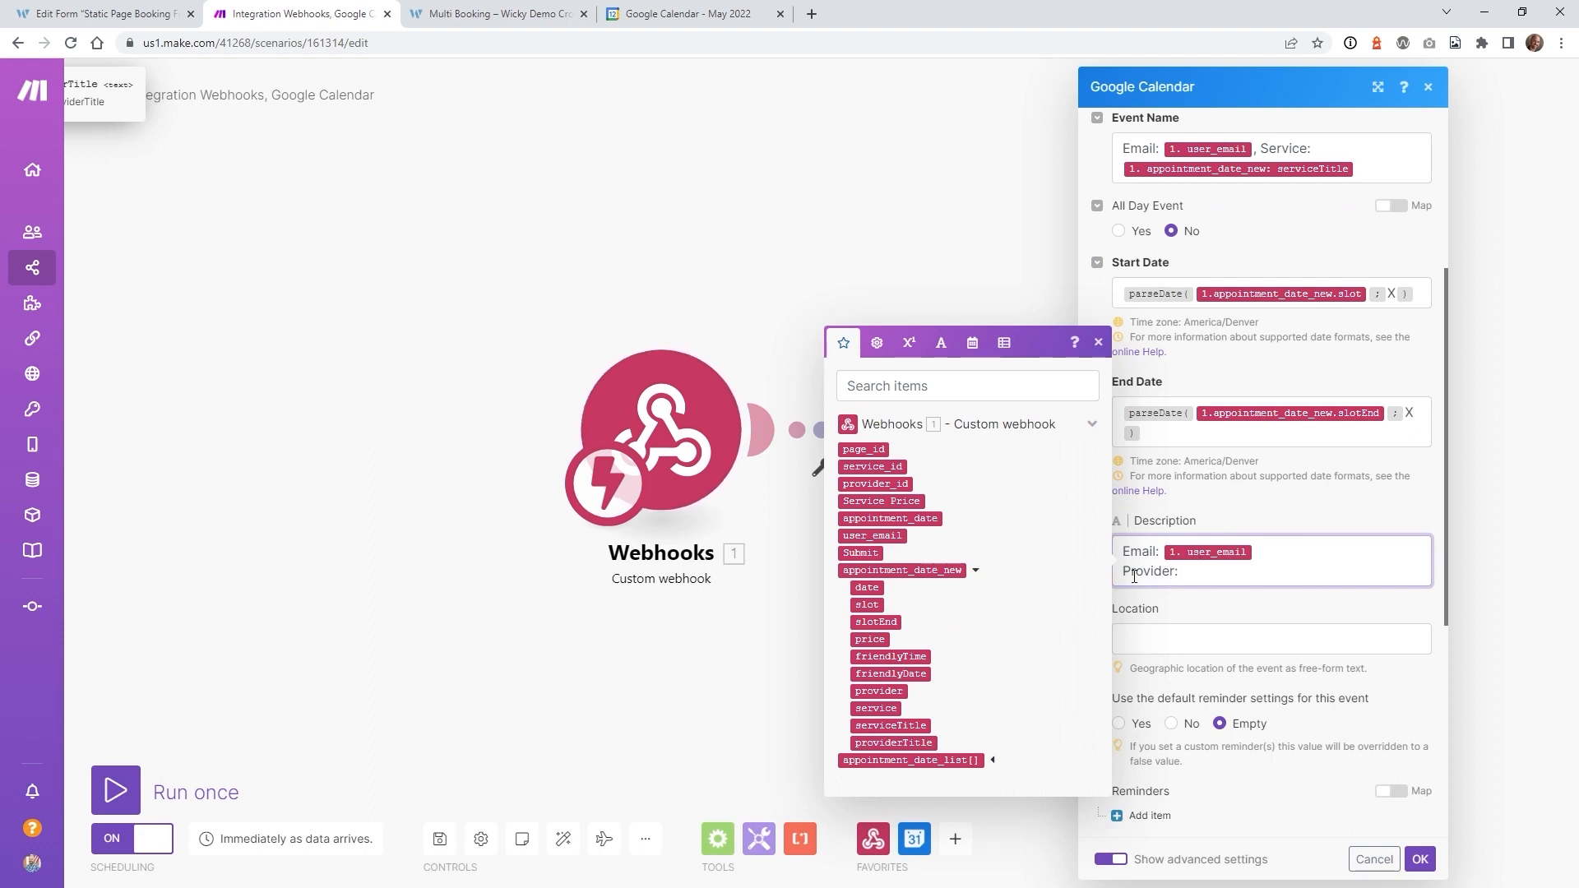
pyautogui.click(885, 743)
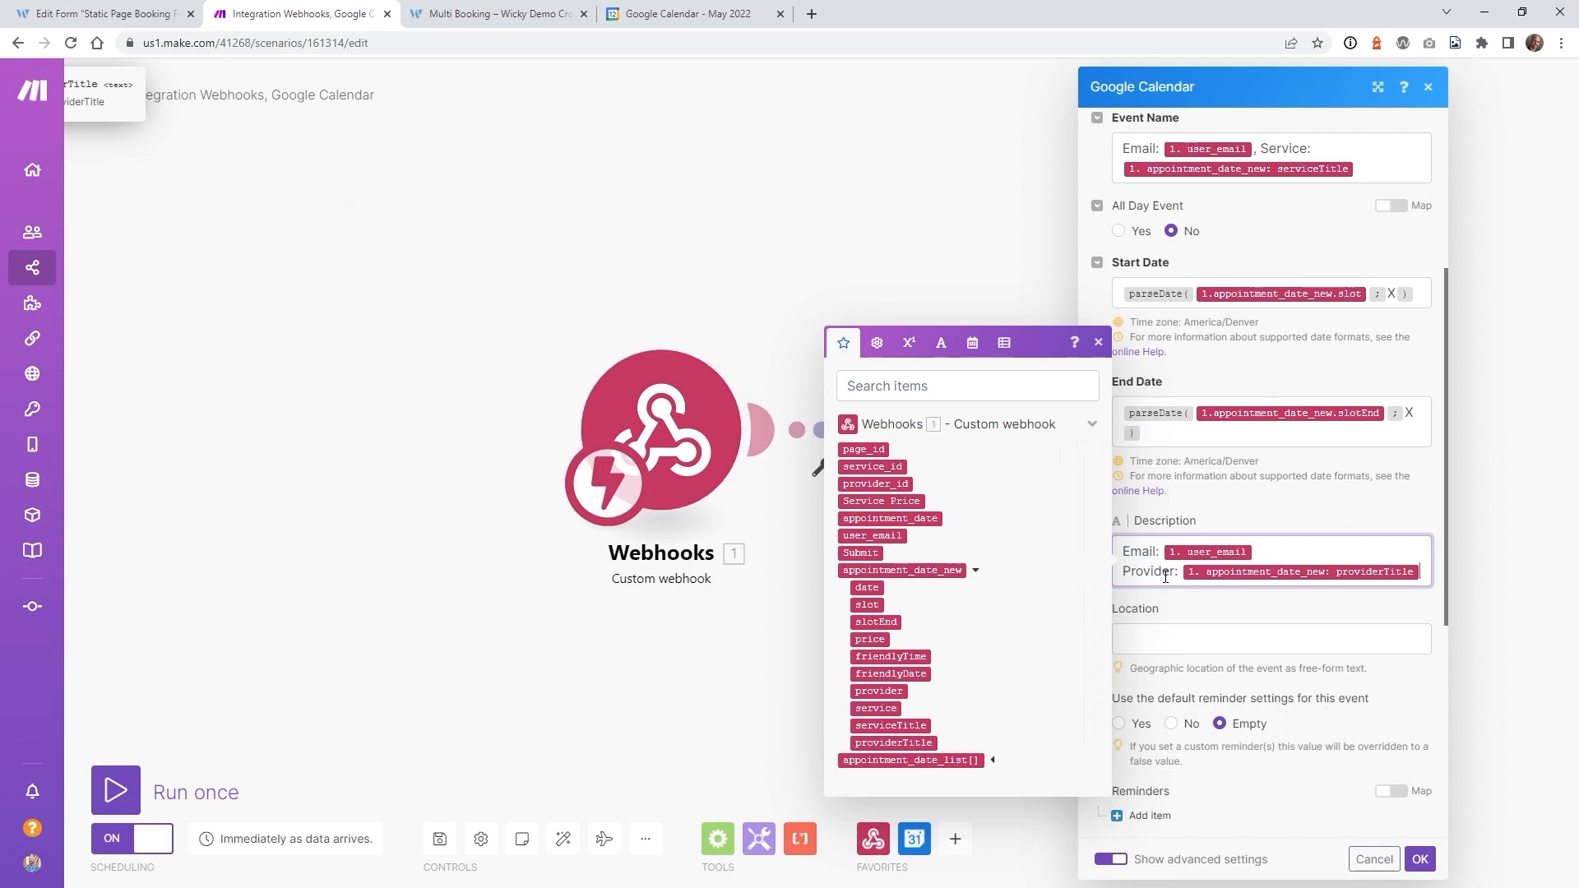
pyautogui.click(1420, 859)
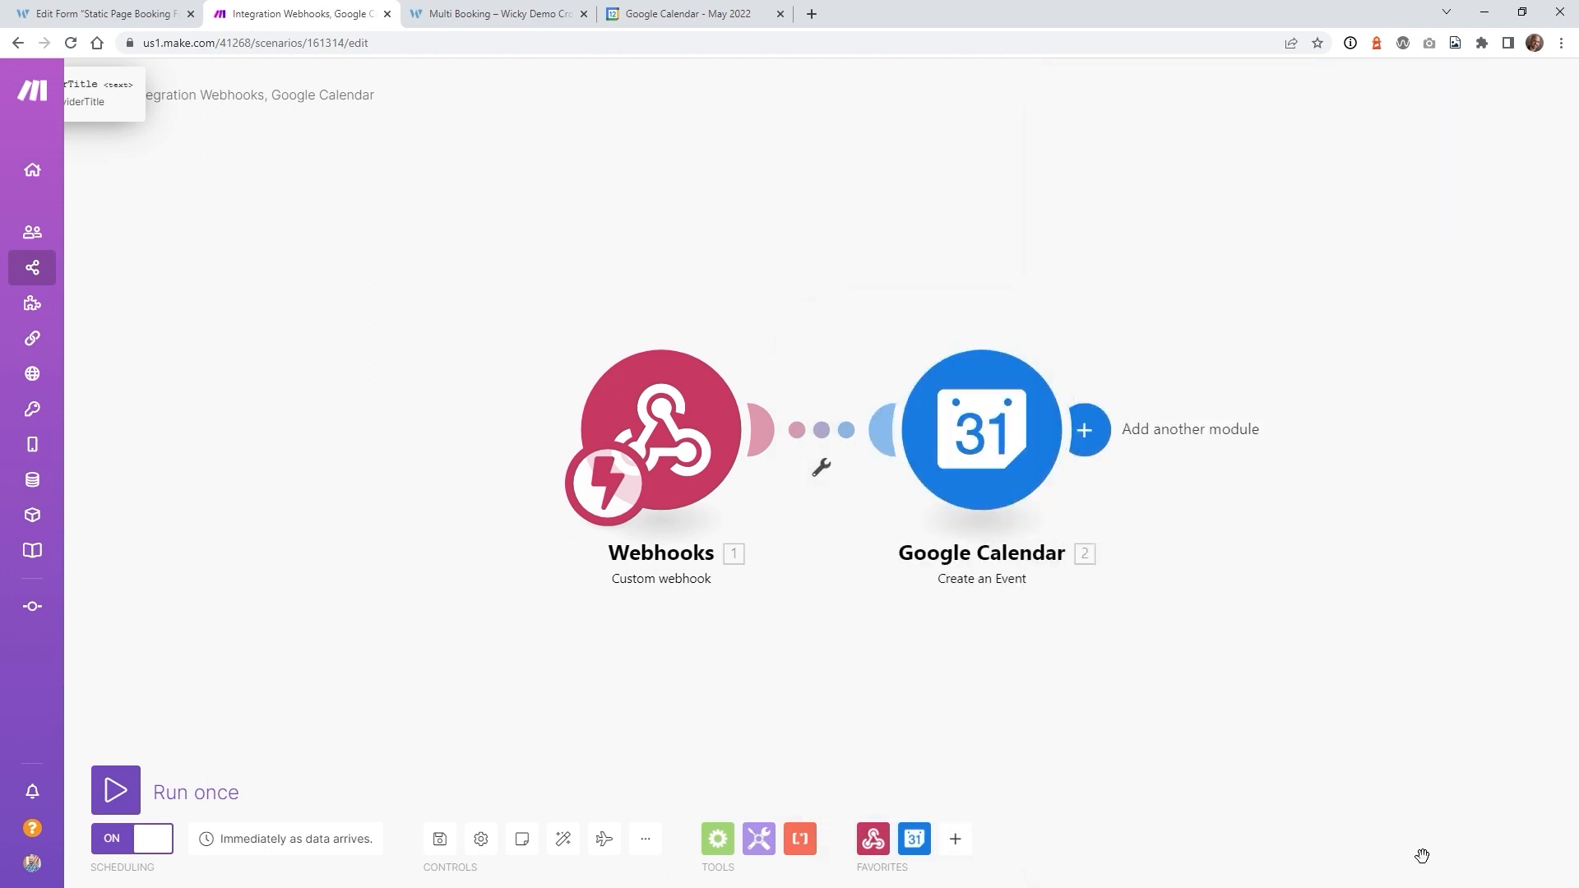
# - Save the scenario and switch its scheduling off and back on
pyautogui.click(439, 840)
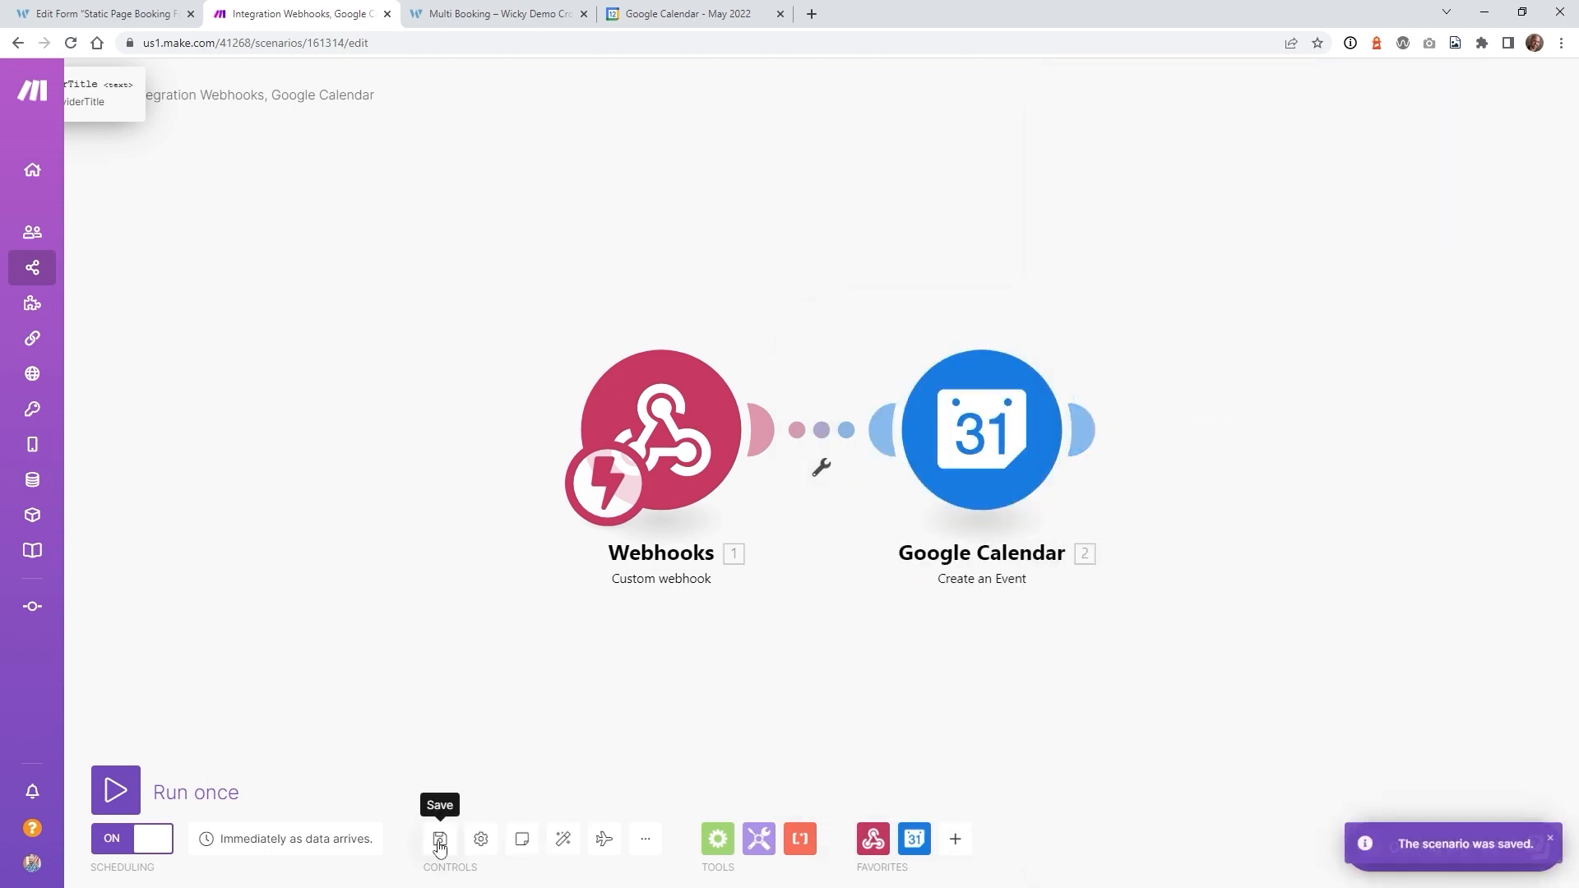
pyautogui.click(137, 847)
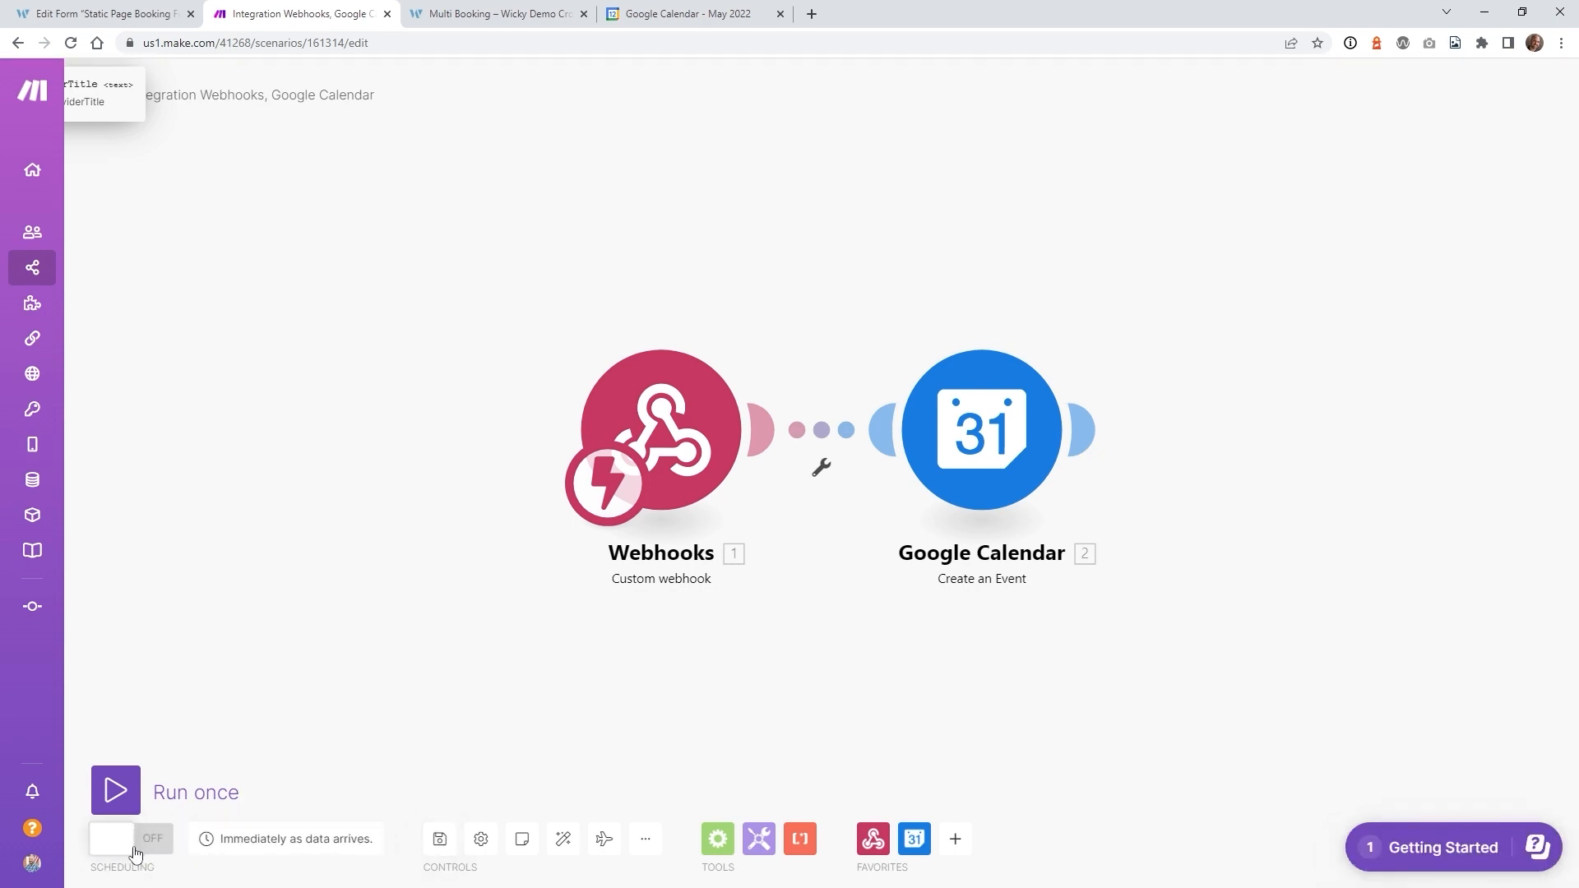
pyautogui.click(136, 852)
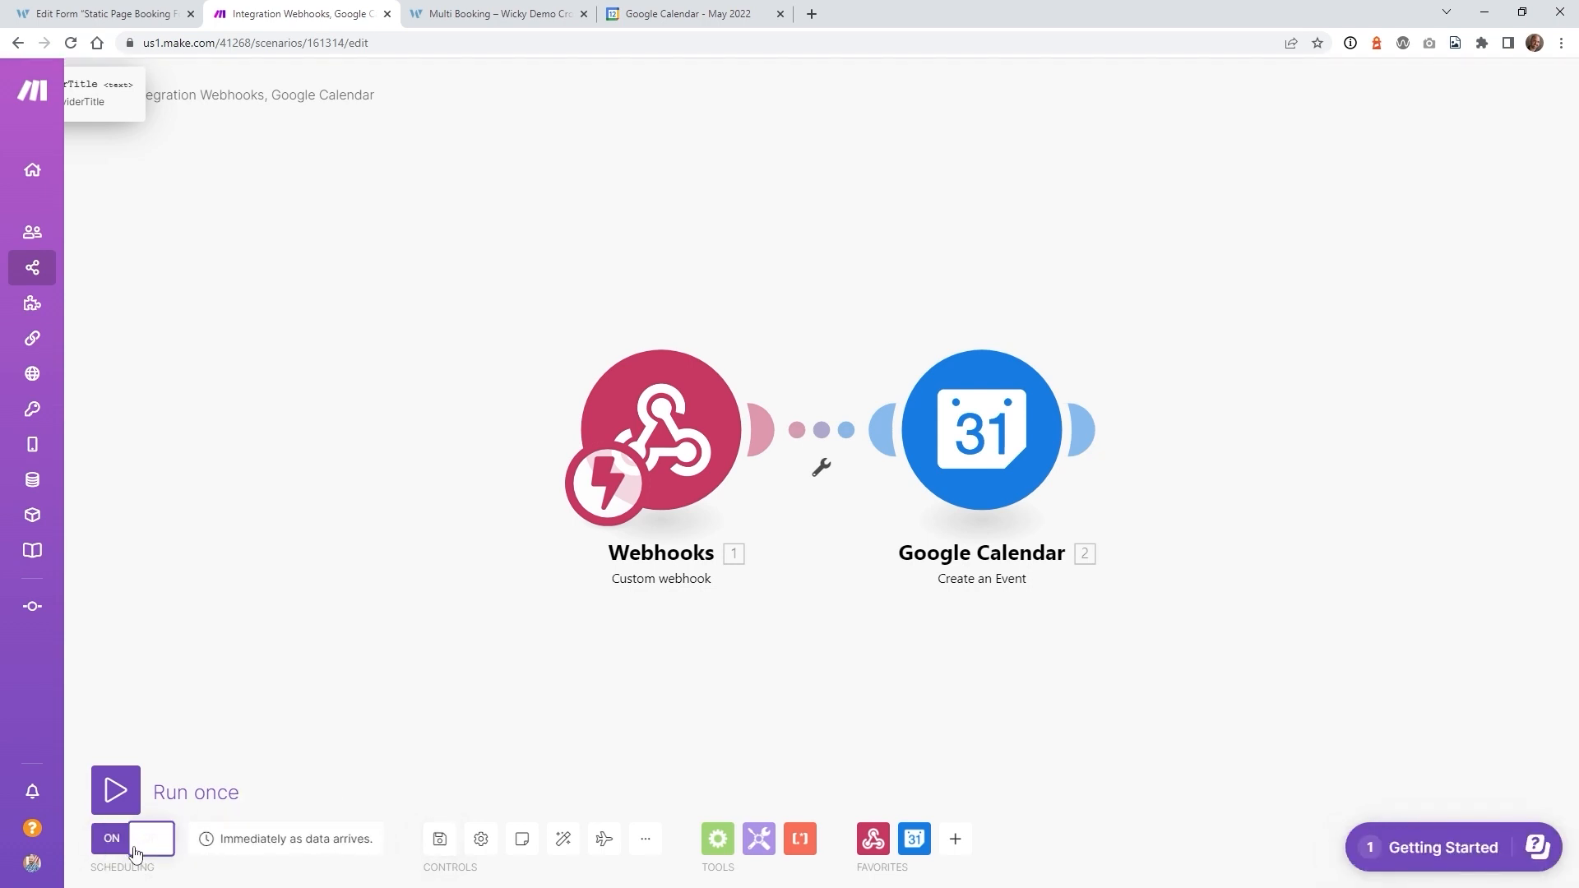
pyautogui.click(279, 855)
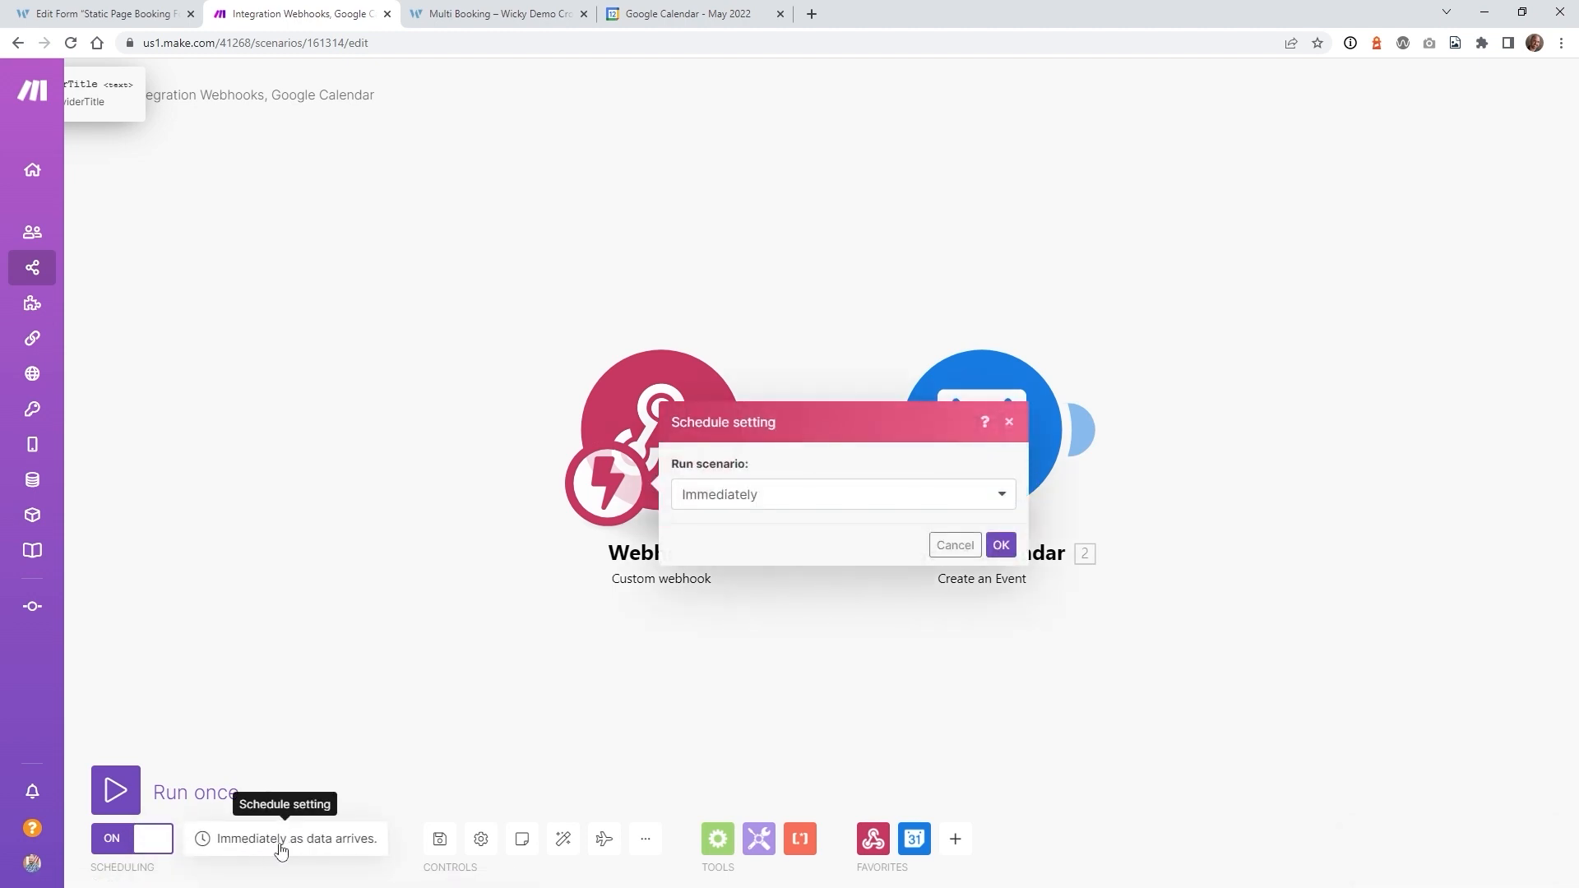
# - Set the scenario to run Immediately as data arrives, save it, and go to Multi Booking
pyautogui.click(744, 498)
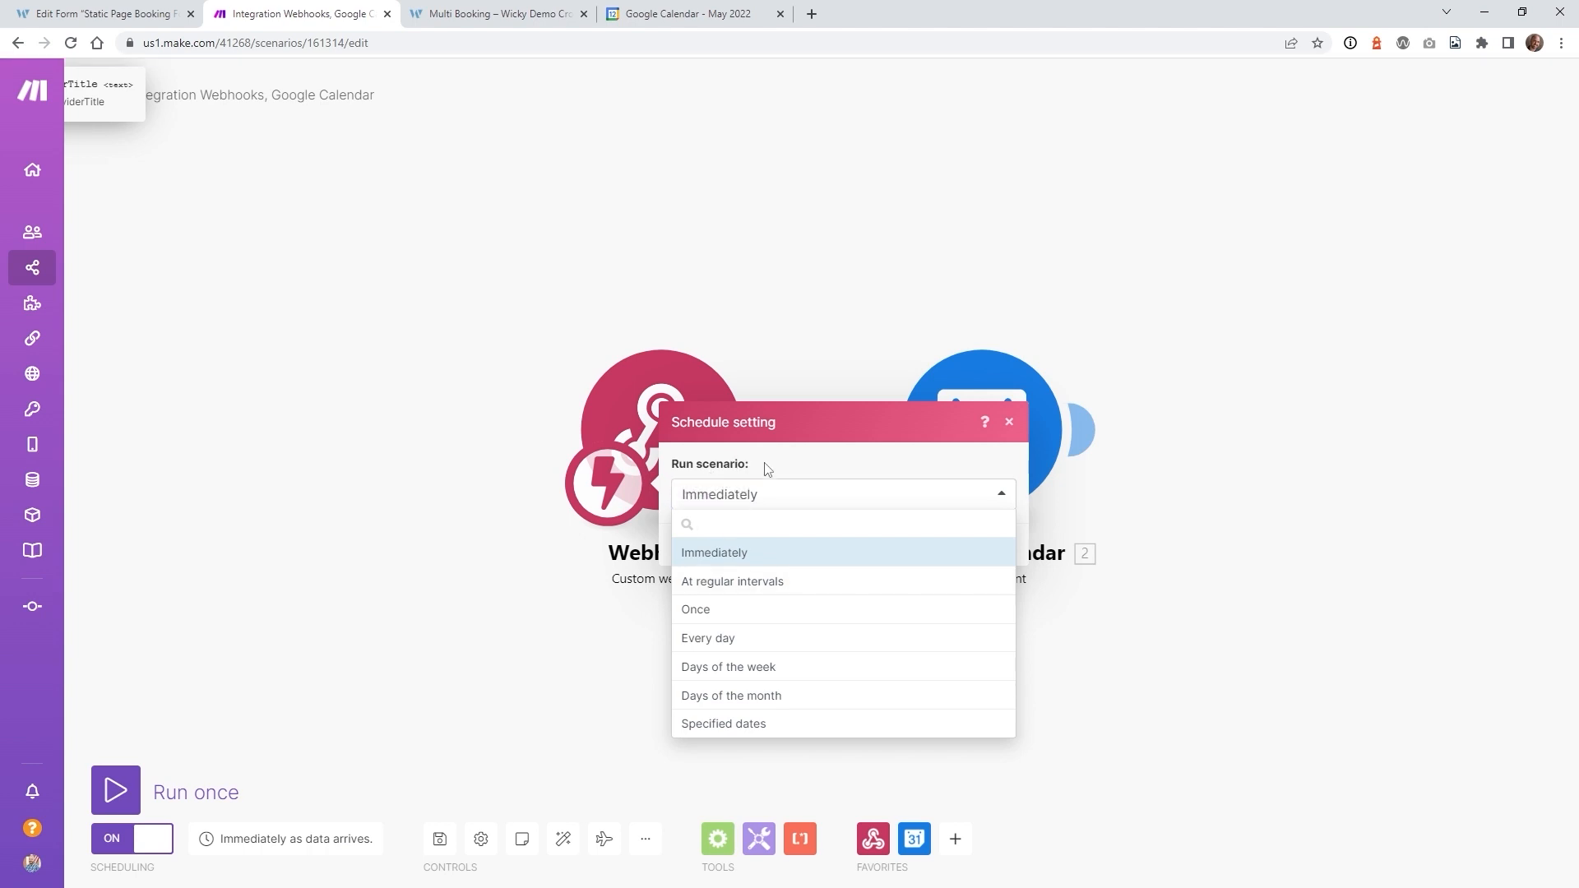
pyautogui.click(764, 471)
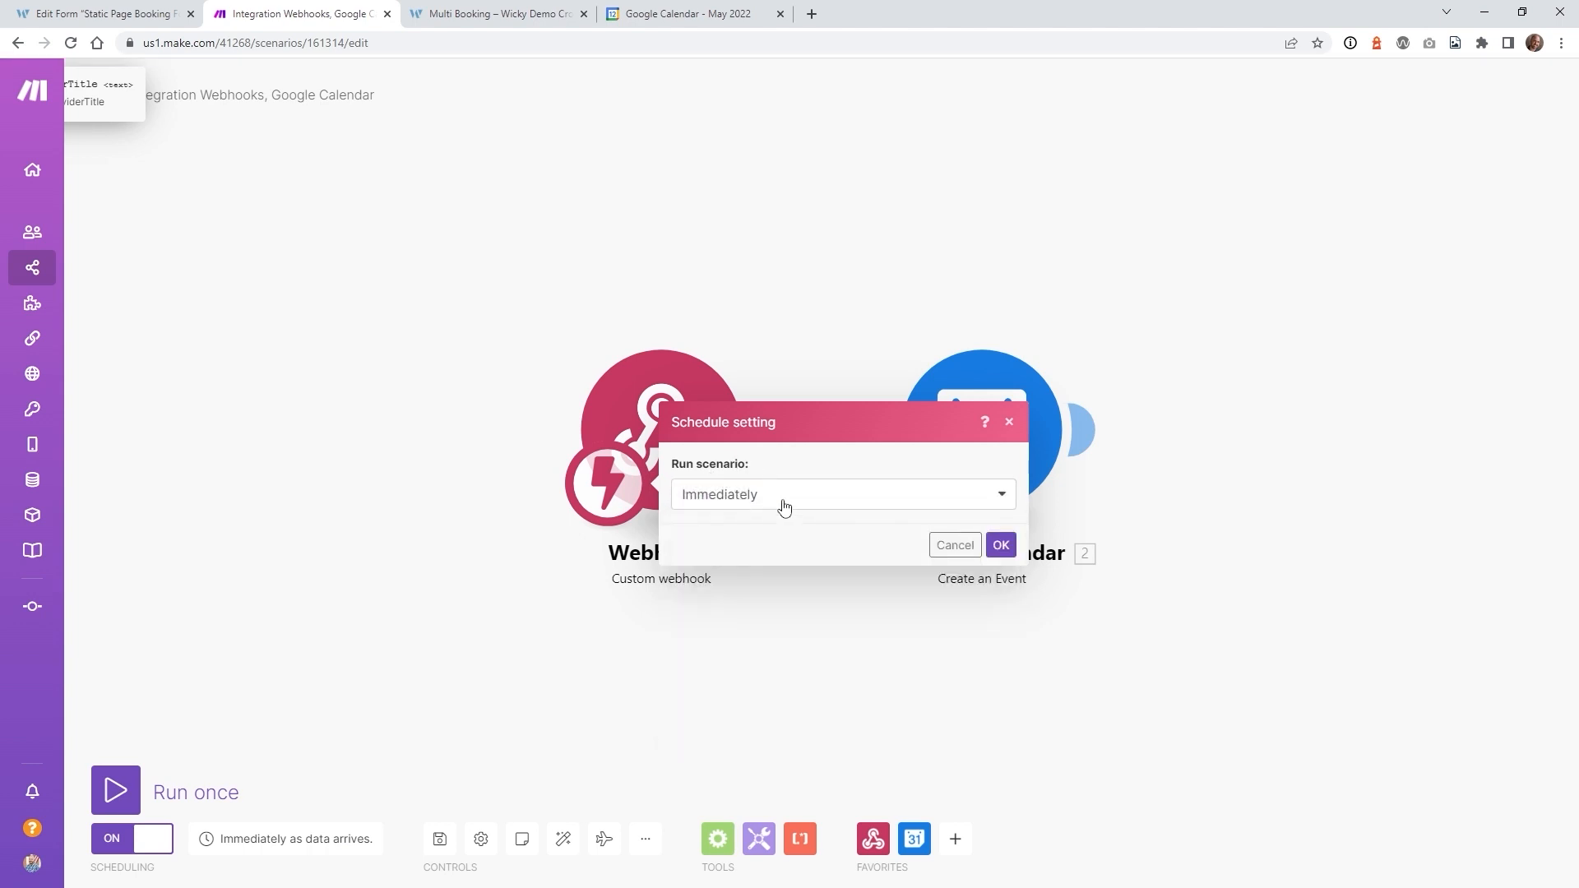
pyautogui.click(783, 507)
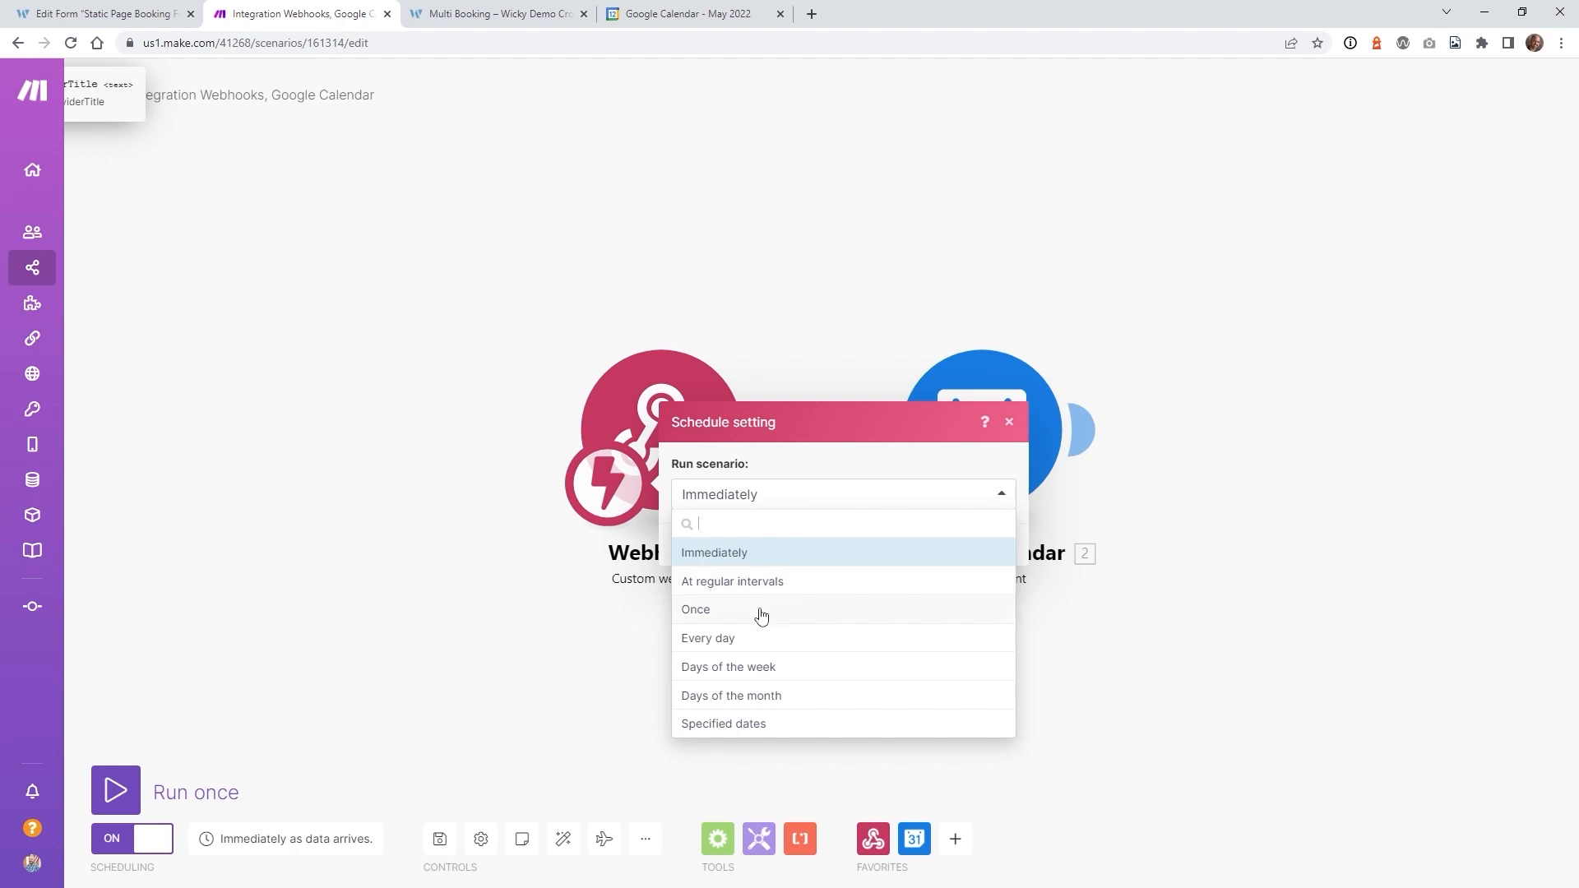
pyautogui.click(775, 615)
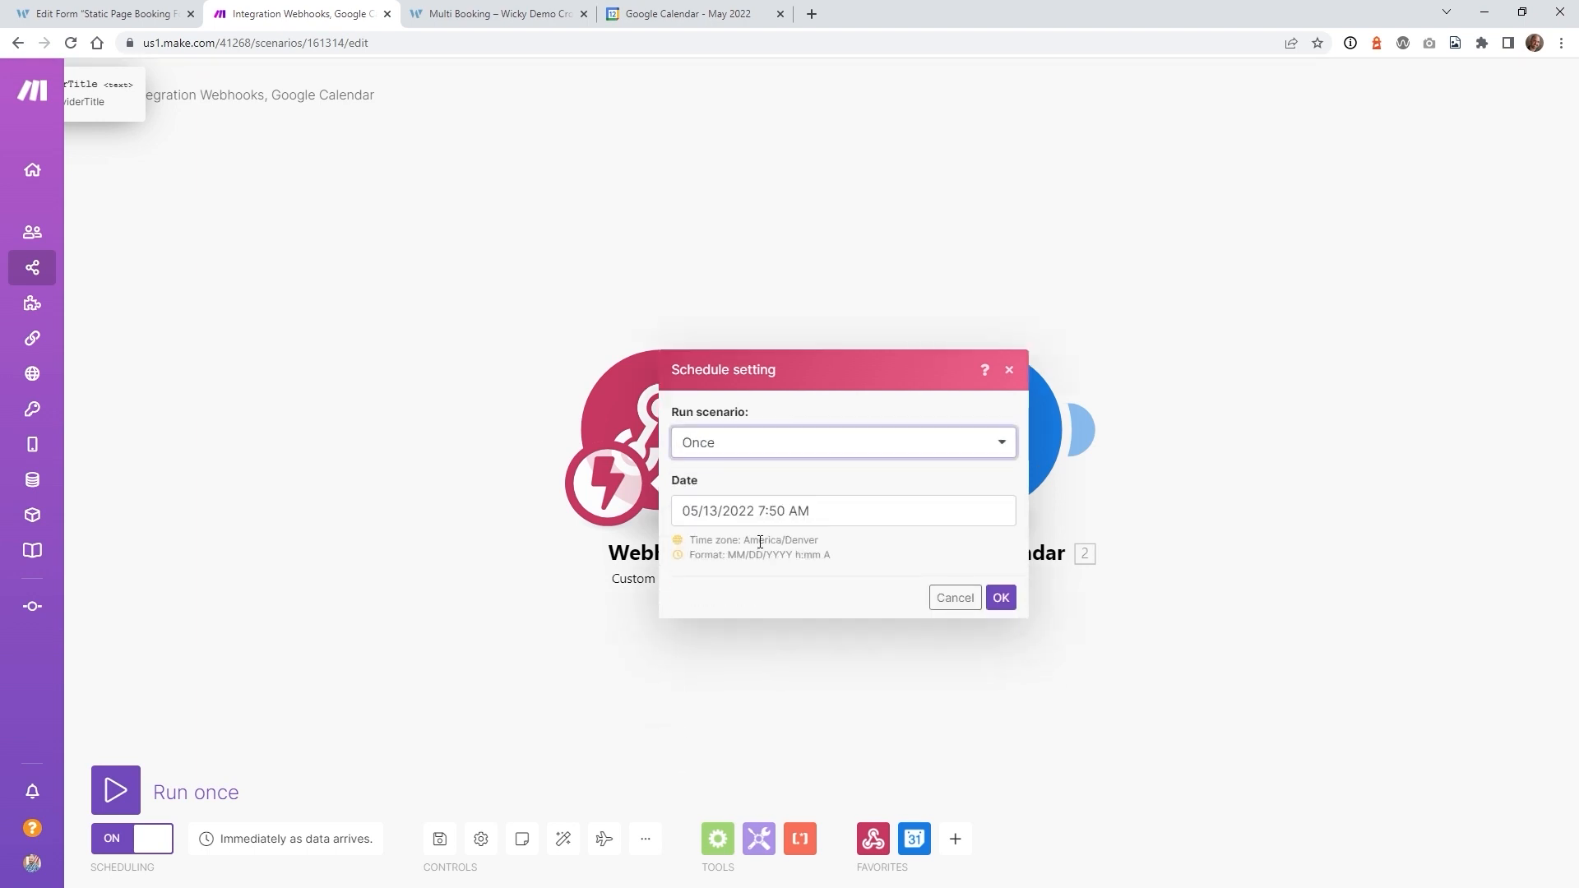
pyautogui.click(750, 451)
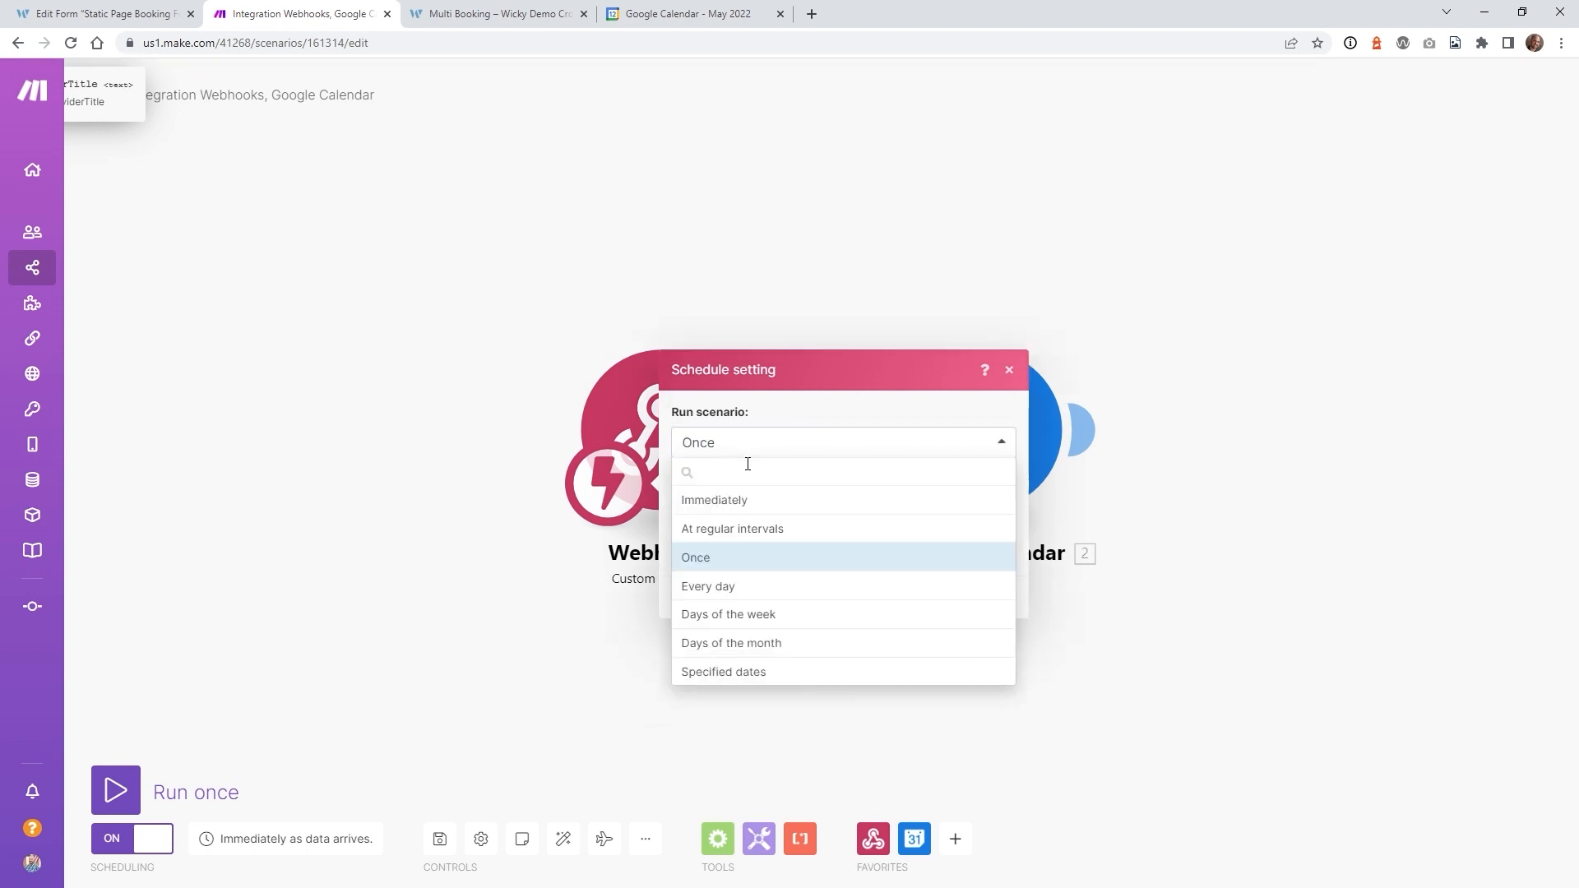
pyautogui.click(779, 503)
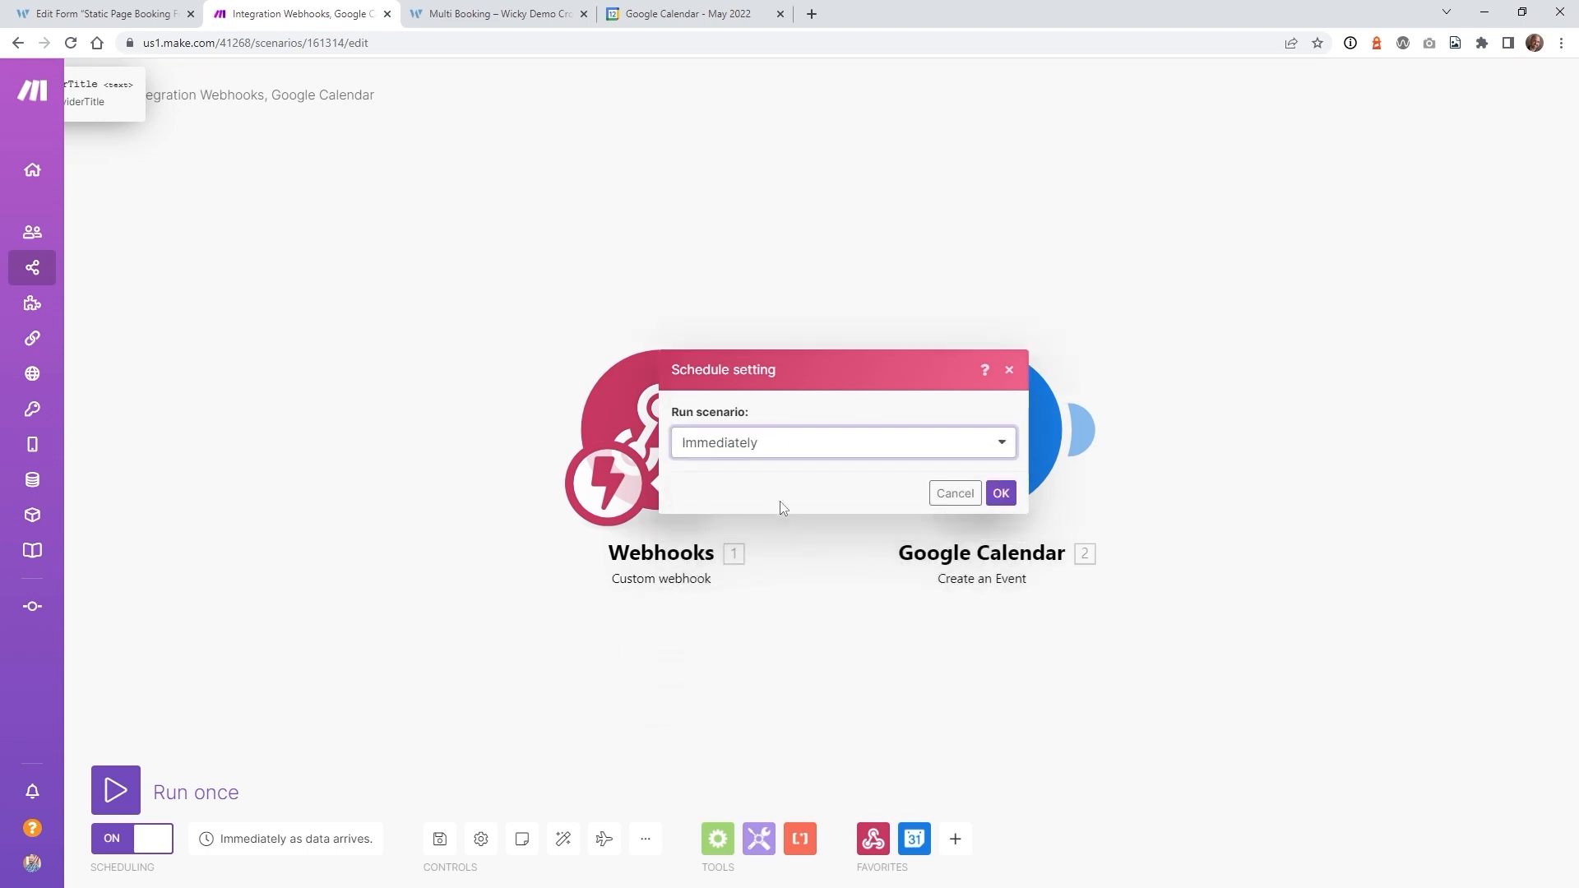
pyautogui.click(1001, 494)
pyautogui.click(438, 839)
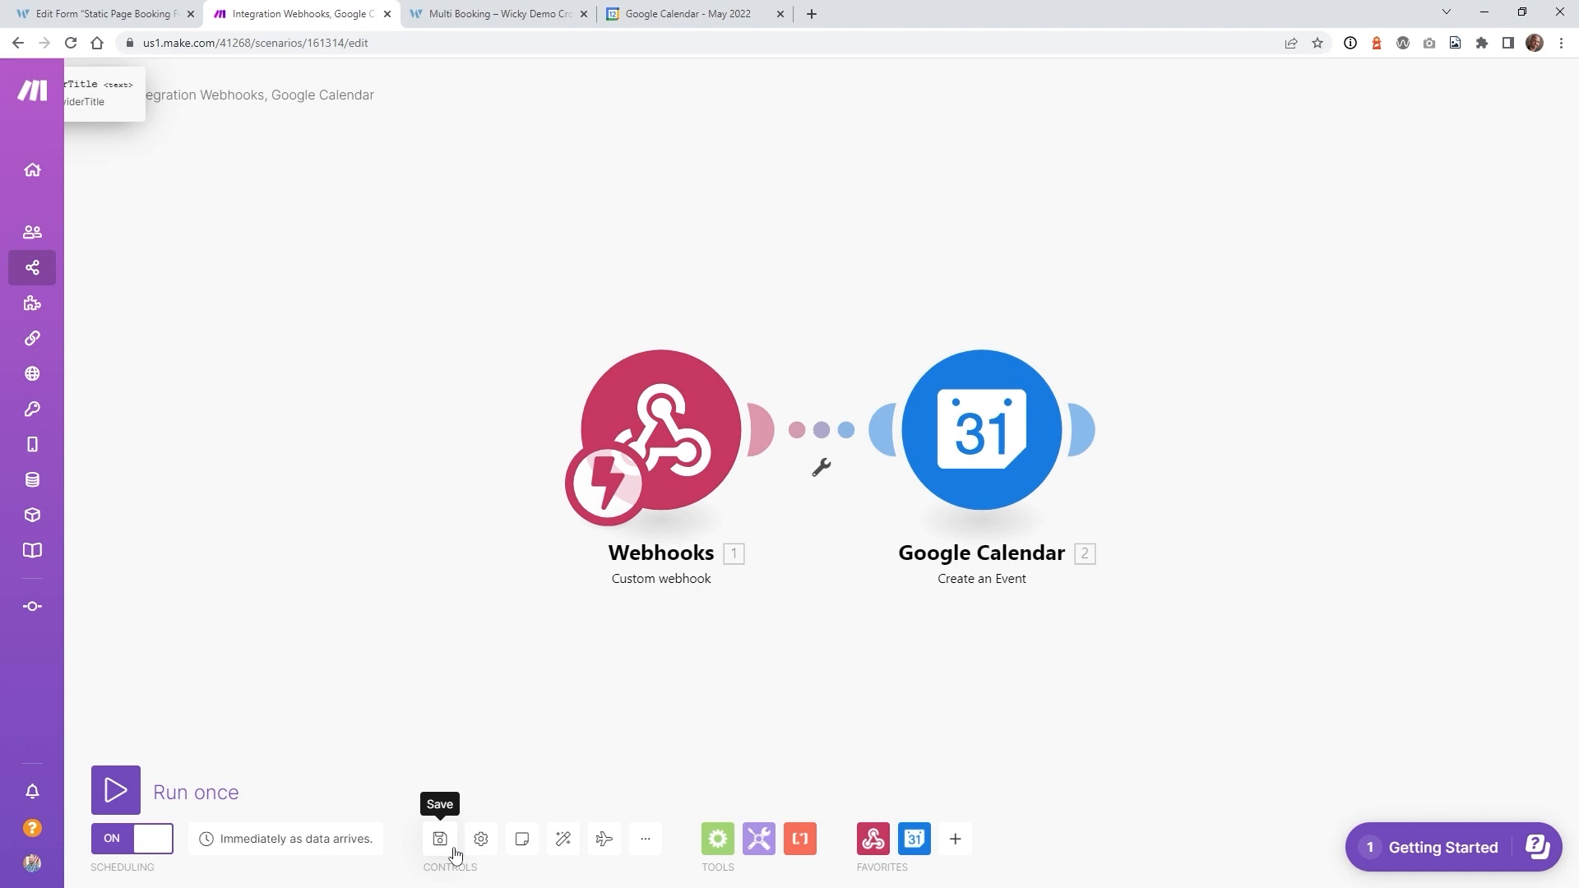
pyautogui.click(501, 14)
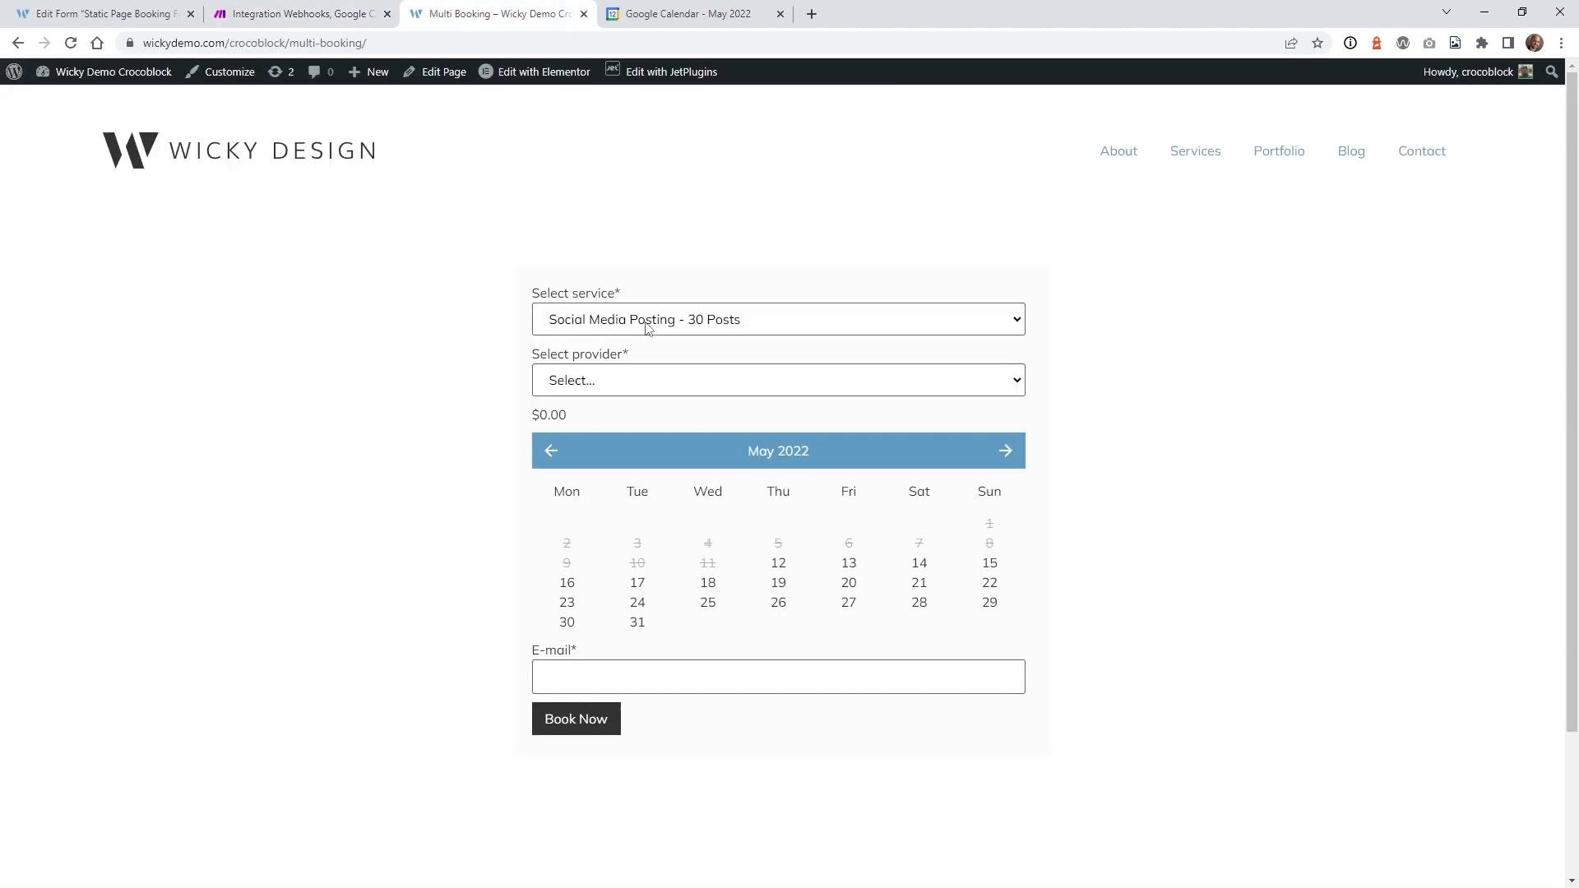
# - Choose Single Blog Post - 2000 Words, a provider, May 13 and the 8:00 am-8:30 am slot
pyautogui.click(647, 328)
pyautogui.click(652, 361)
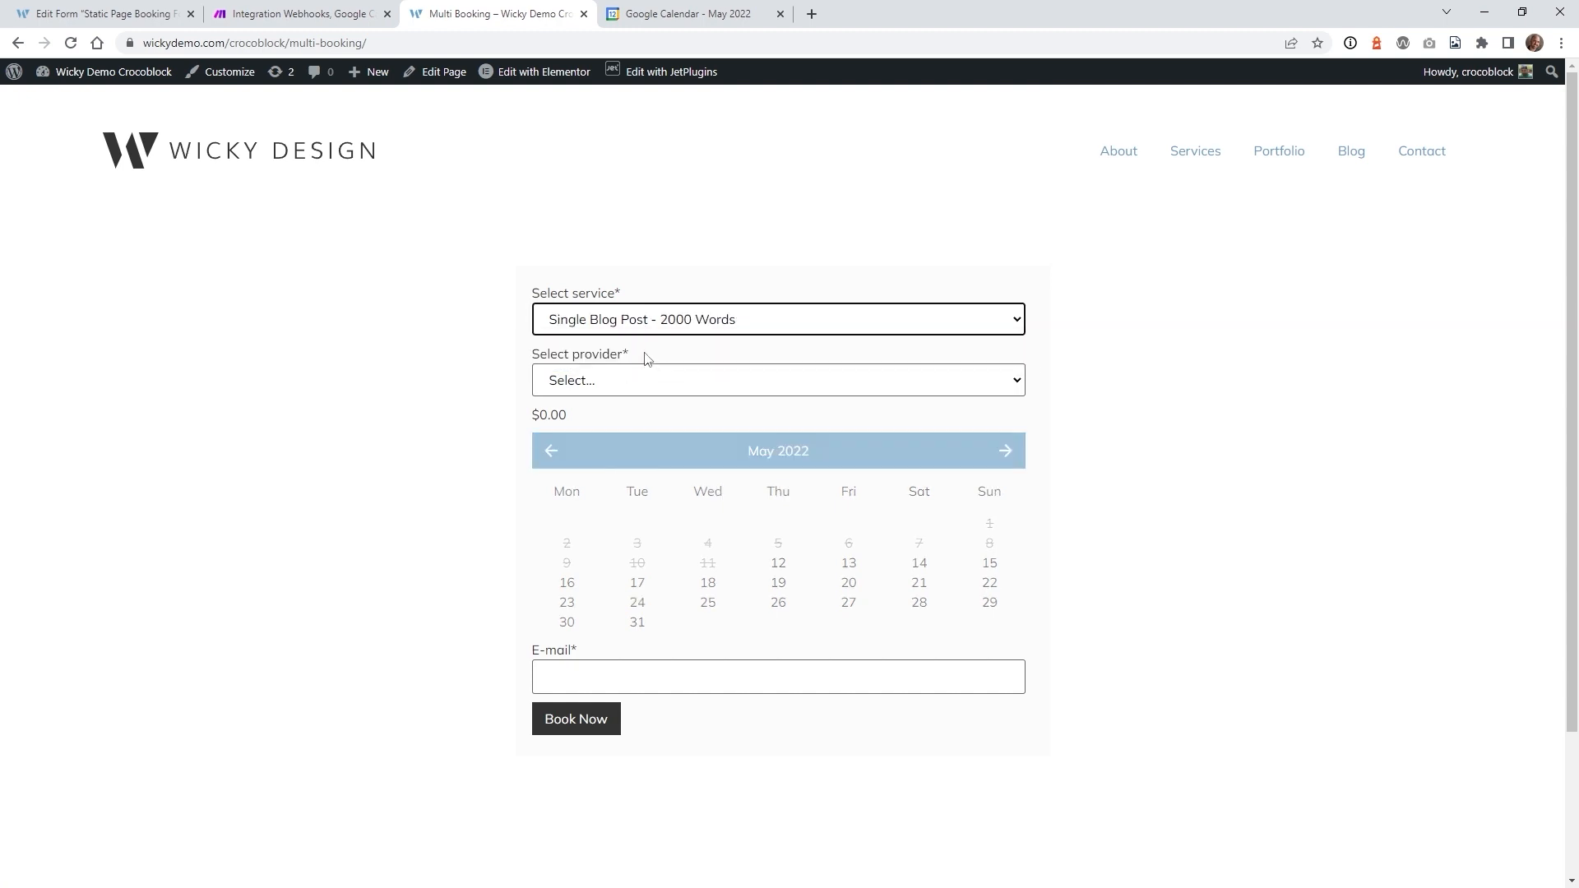
pyautogui.click(639, 385)
pyautogui.click(608, 440)
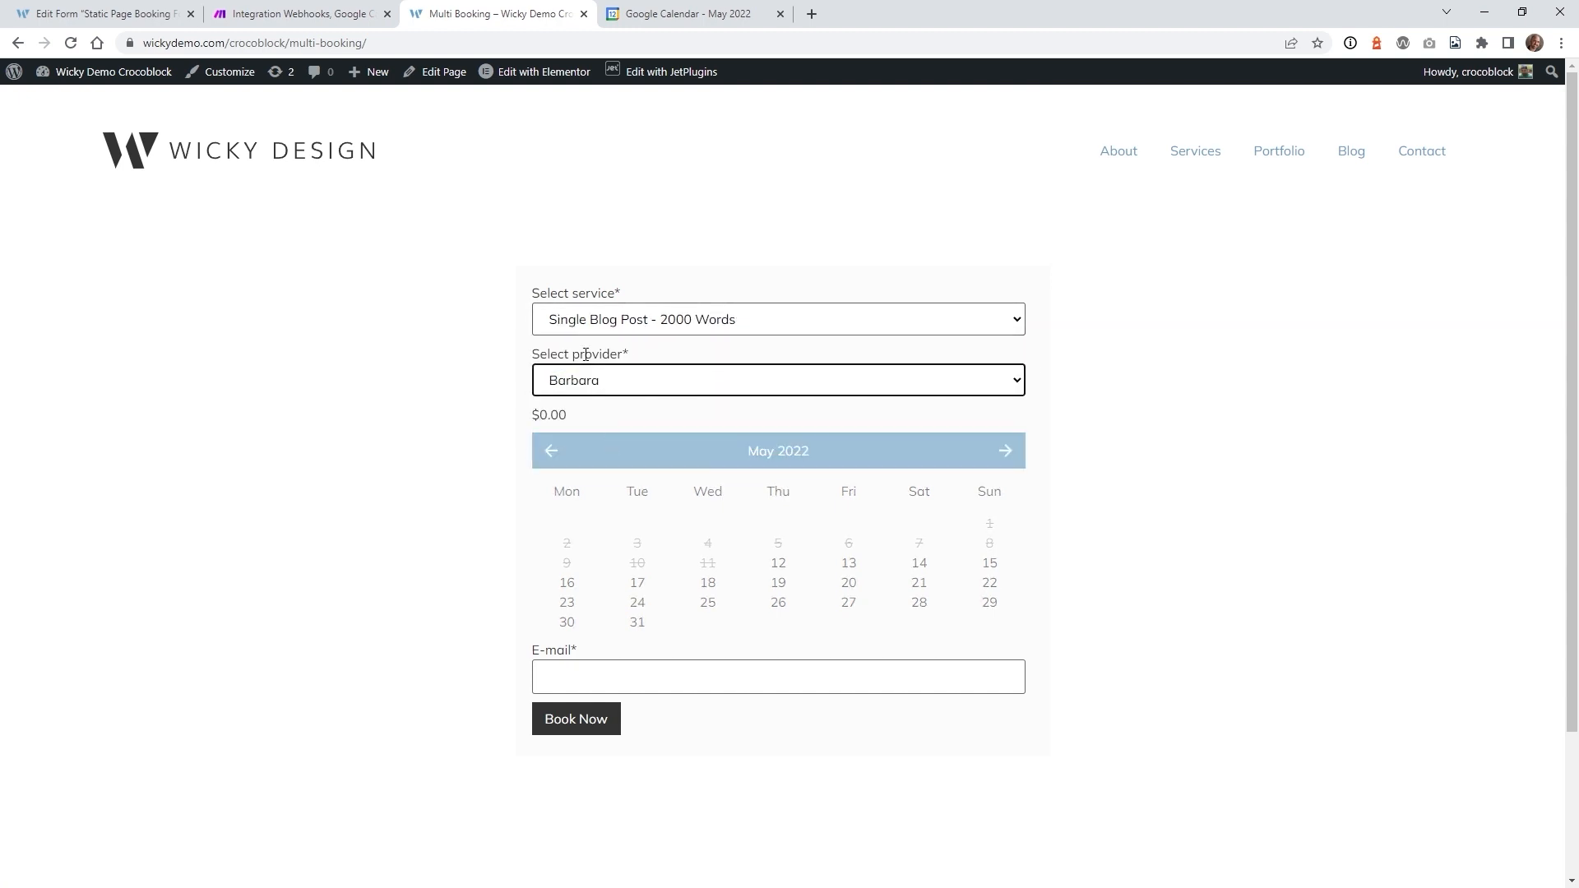
pyautogui.click(852, 566)
pyautogui.scroll(-2, 436, 580)
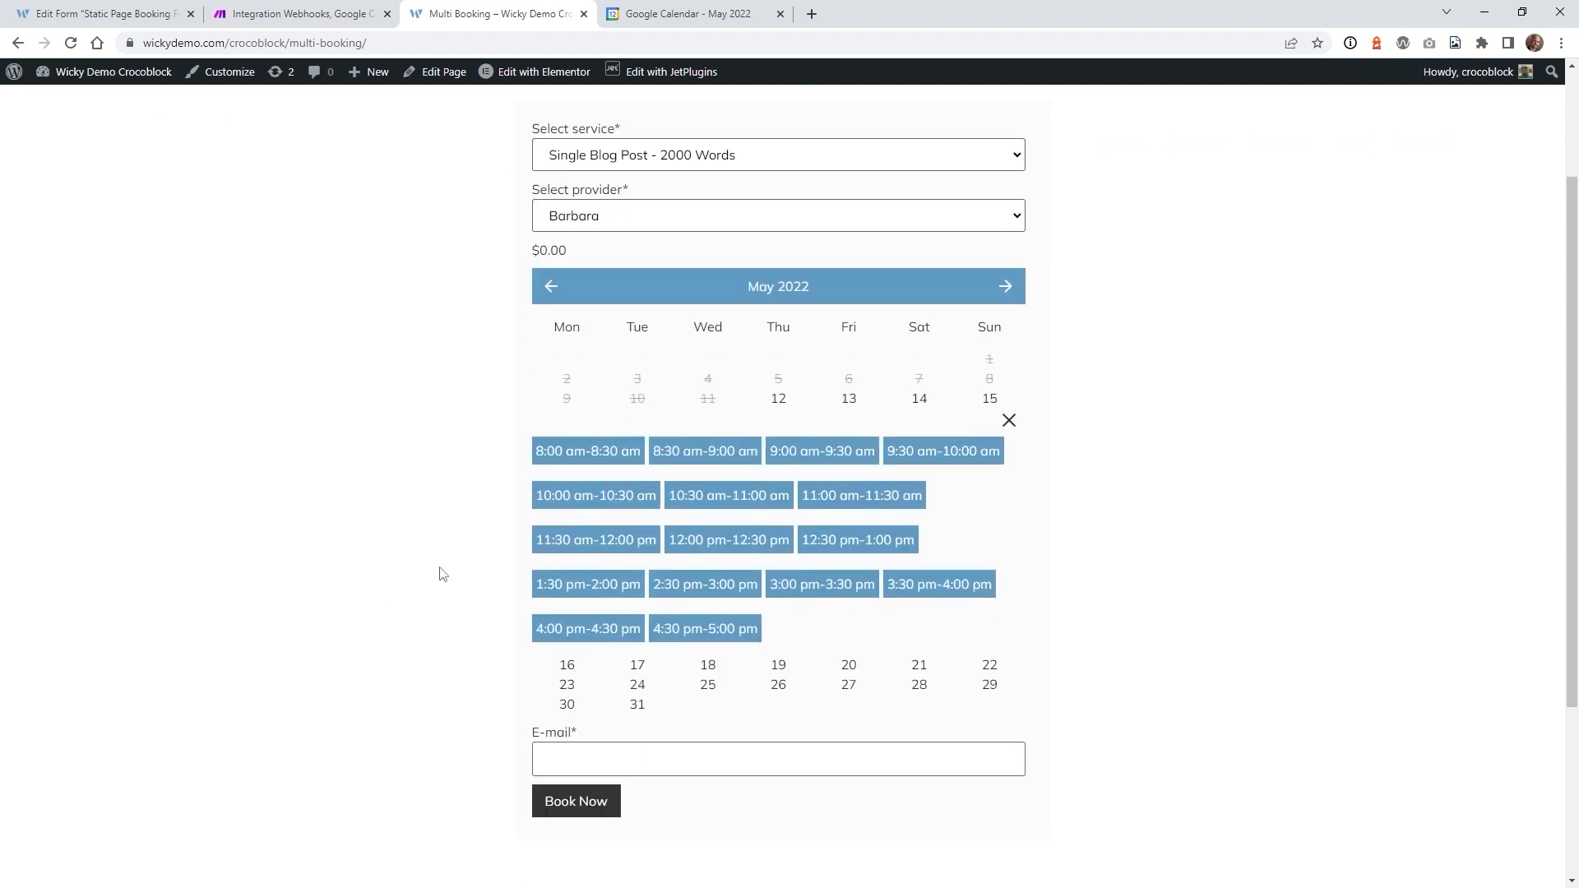
pyautogui.click(592, 458)
# - Enter the booker's e-mail address, submit the booking, and open Google Calendar
pyautogui.scroll(-4, 451, 630)
pyautogui.click(599, 595)
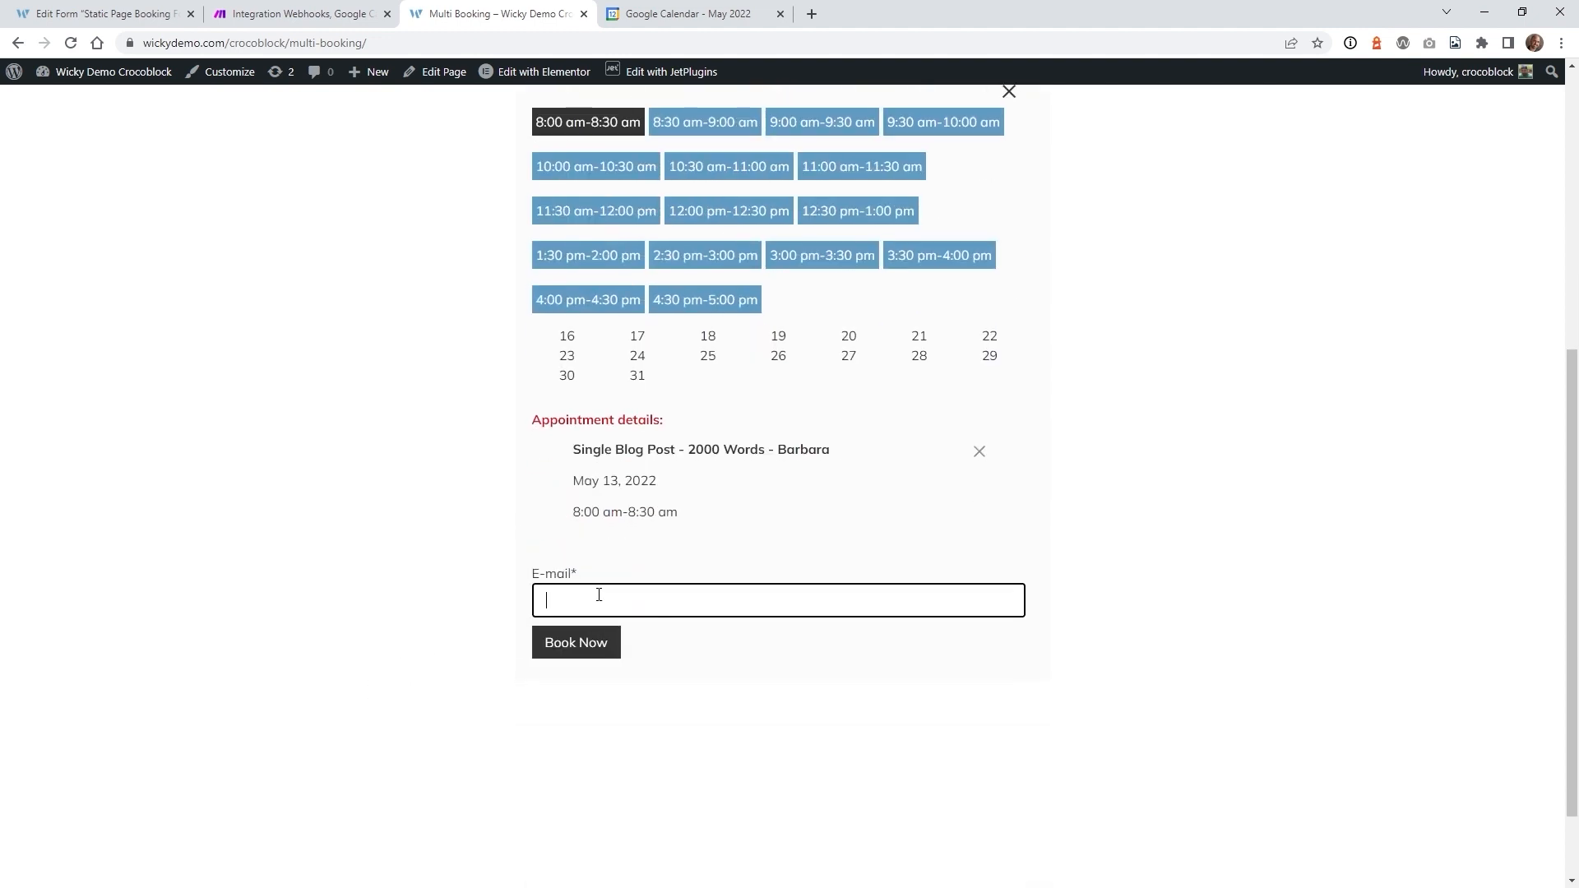
pyautogui.click(576, 658)
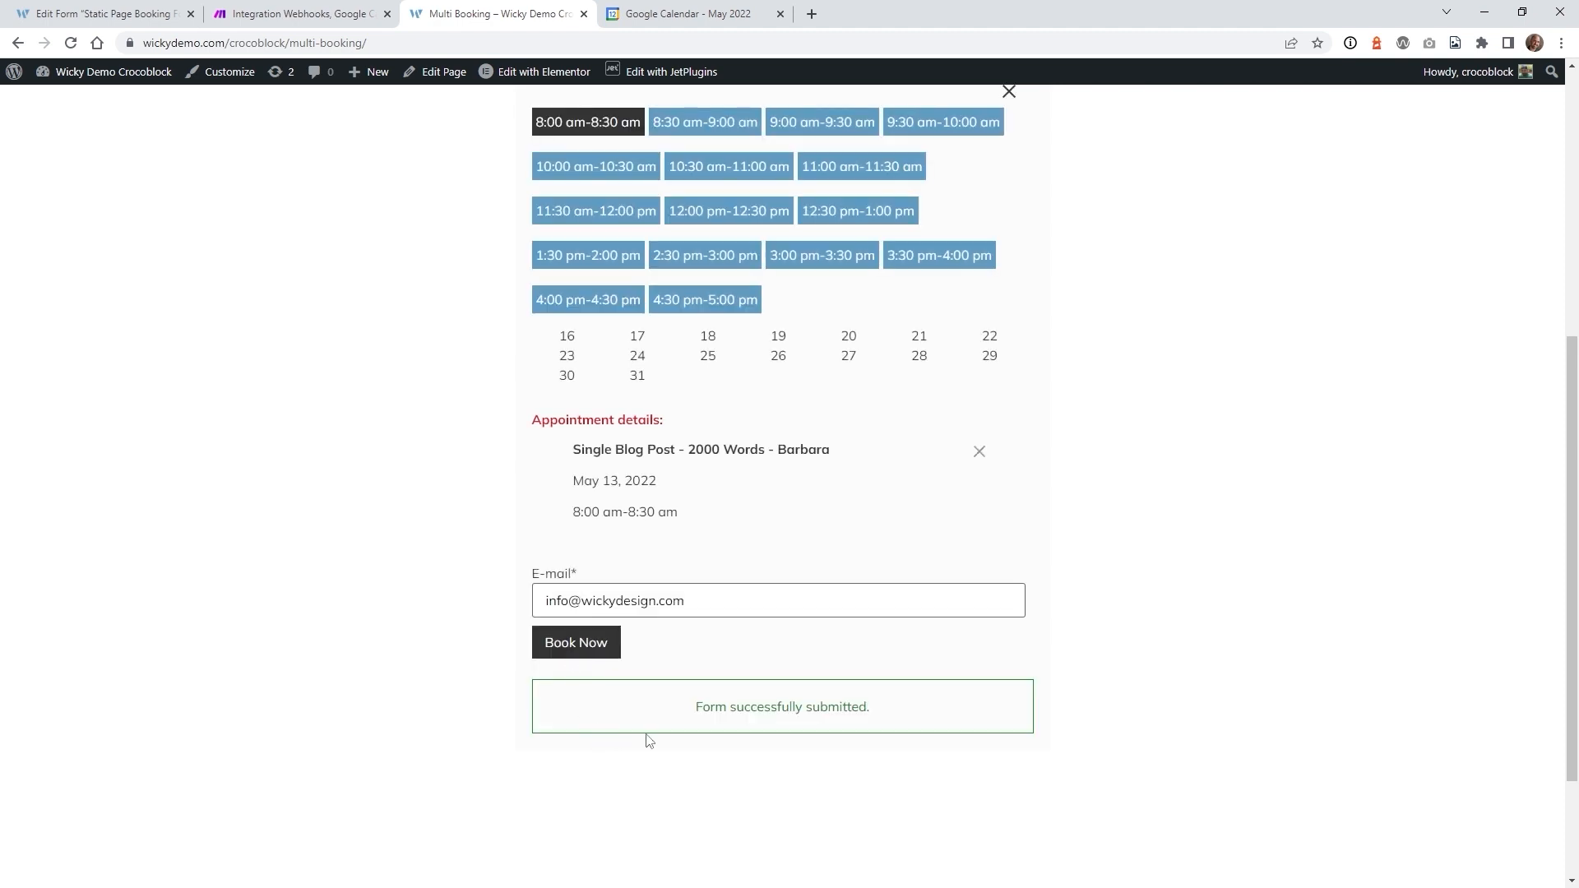
pyautogui.click(695, 8)
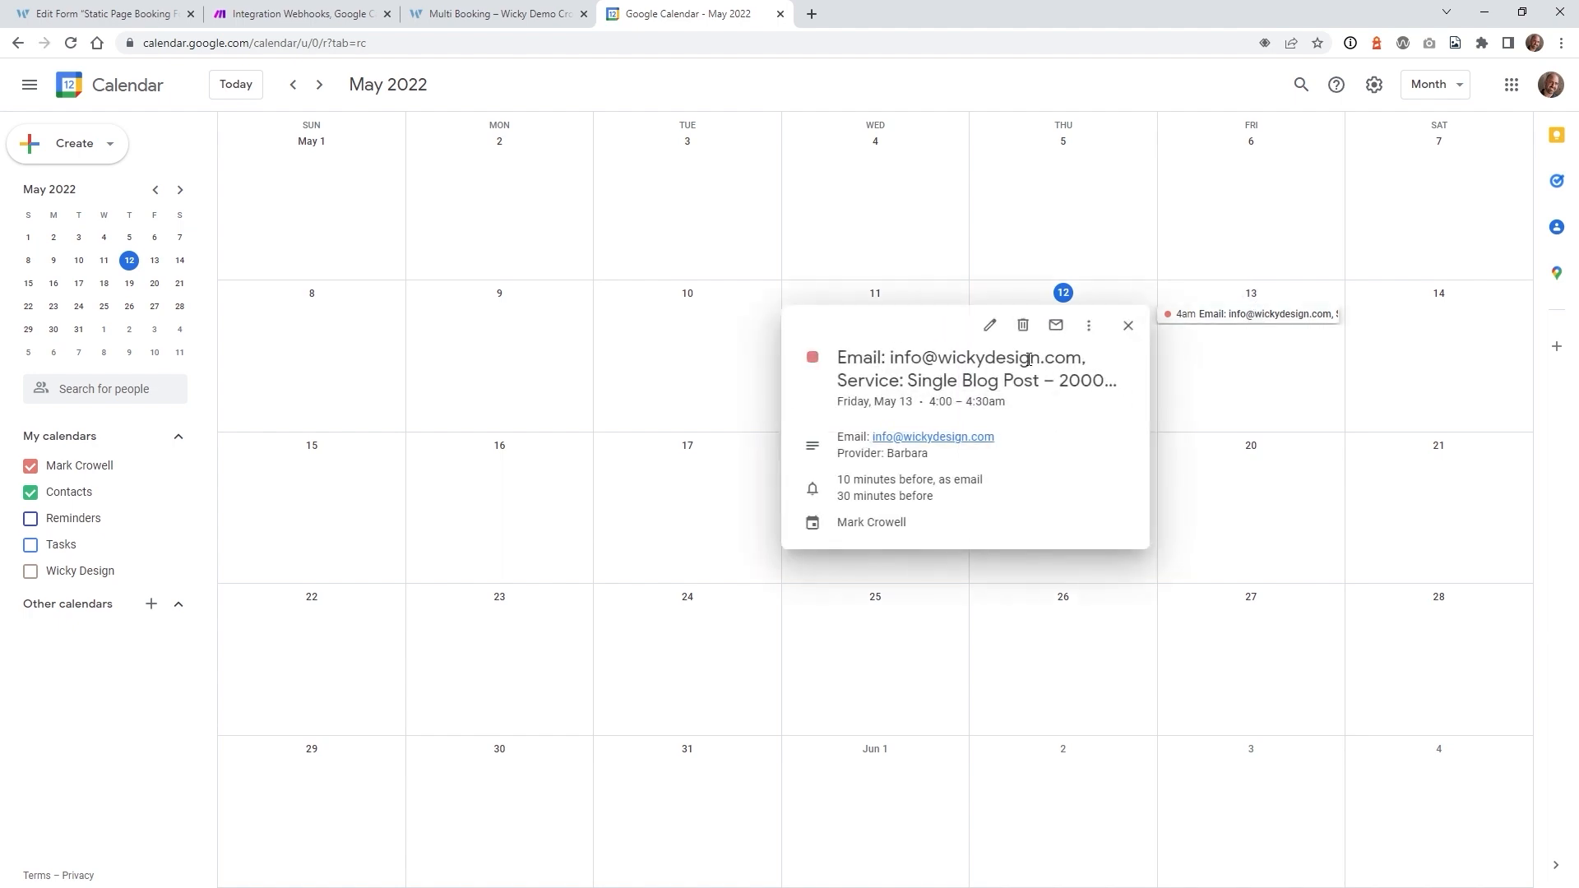
# - Inspect the May 13 4:00–4:30am event's details, then return to the booking page and Make
pyautogui.moveTo(922, 384); pyautogui.dragTo(1006, 405)
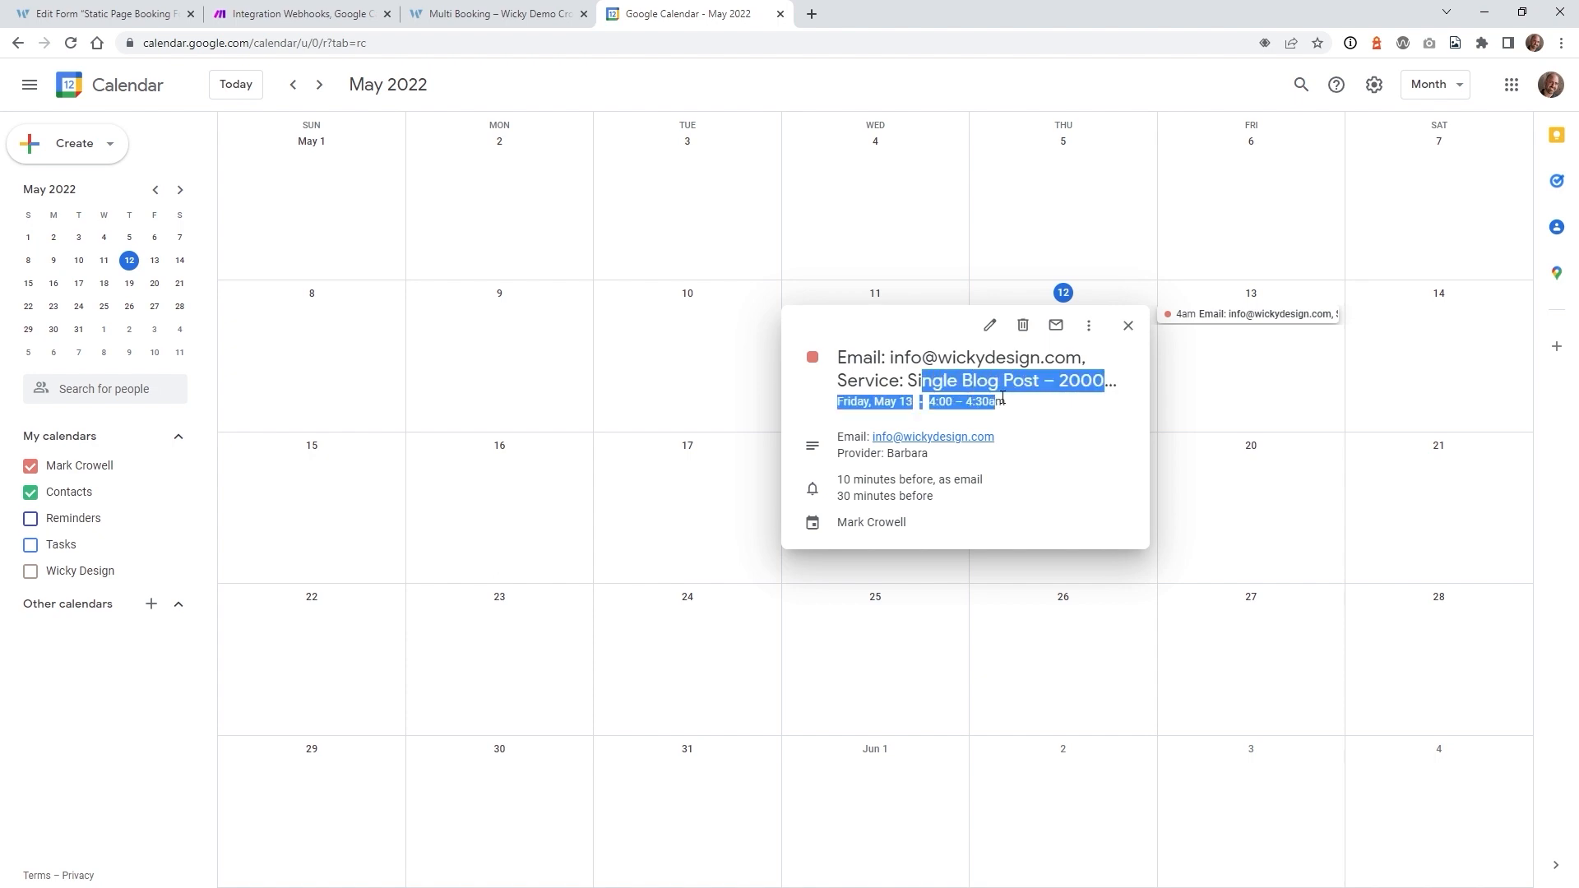
pyautogui.click(991, 327)
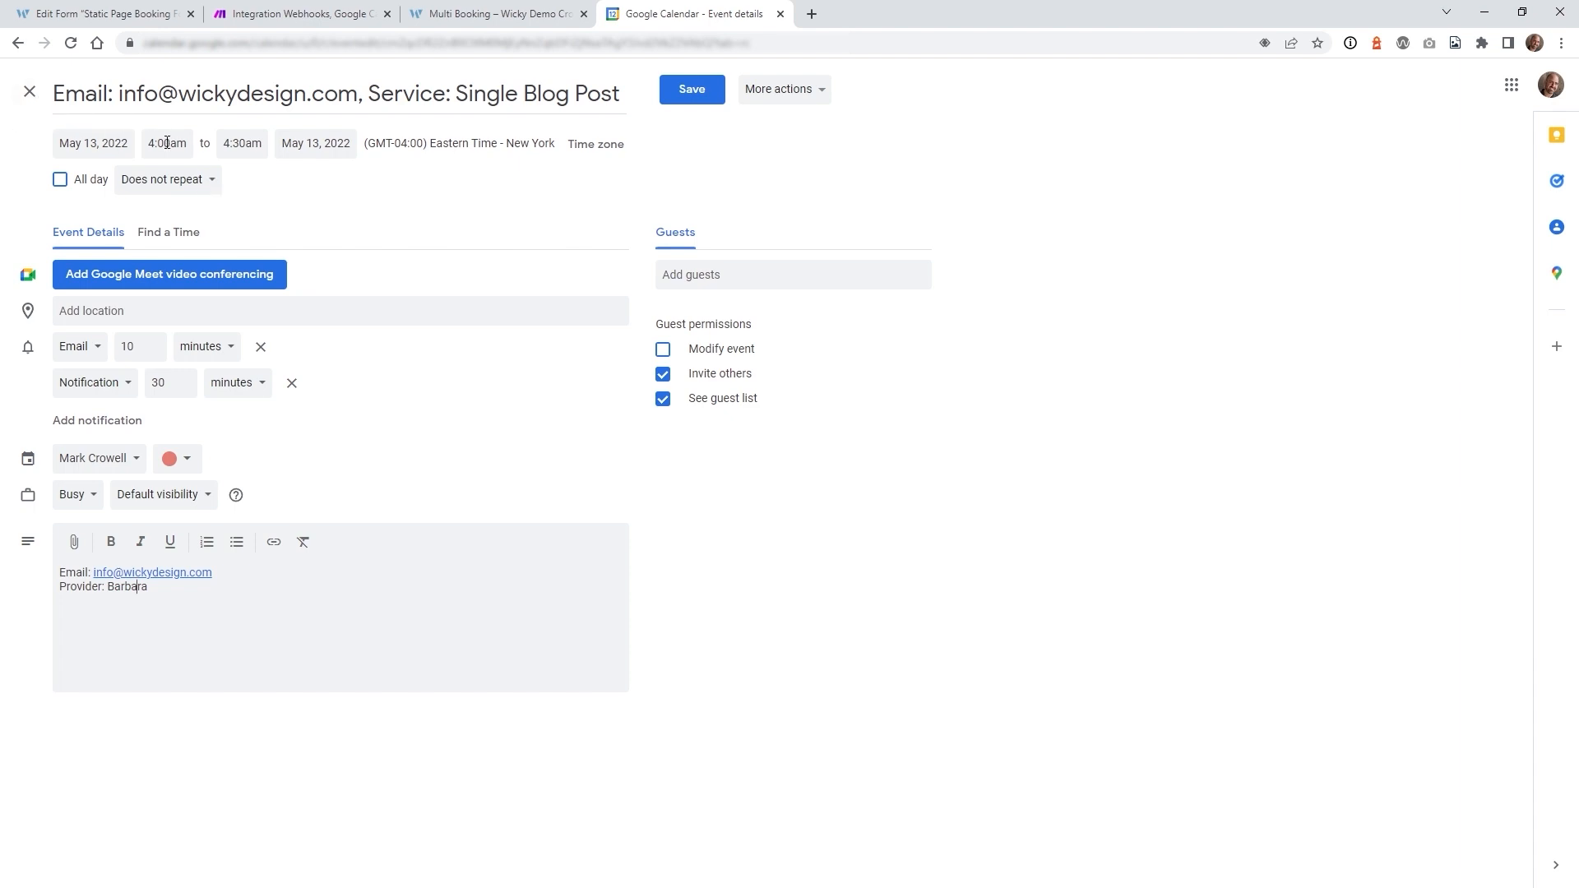
pyautogui.click(30, 92)
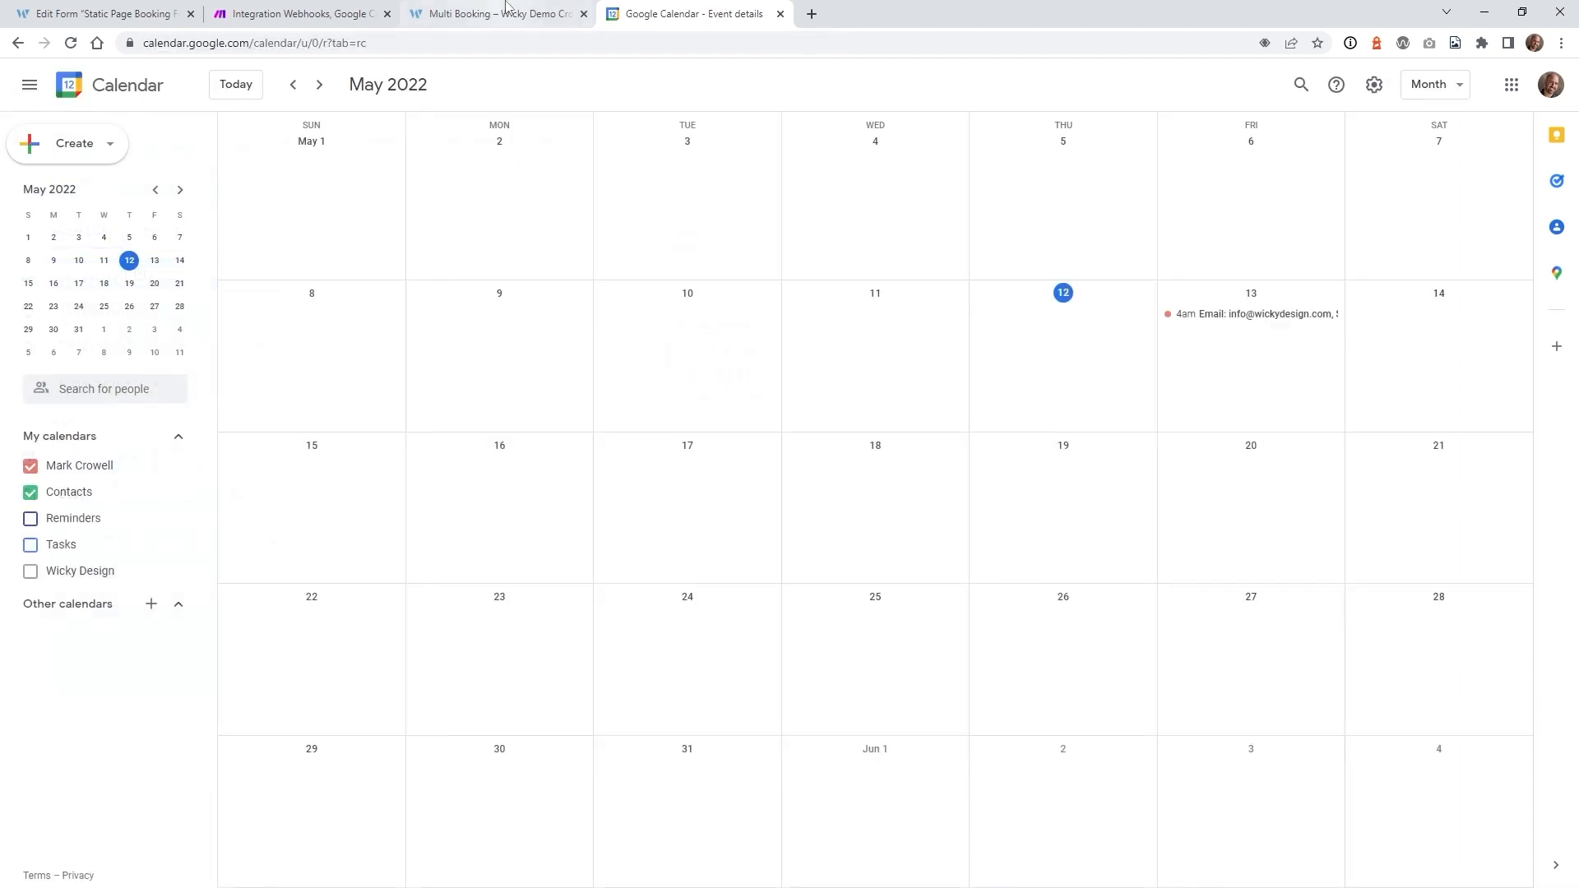
pyautogui.click(508, 11)
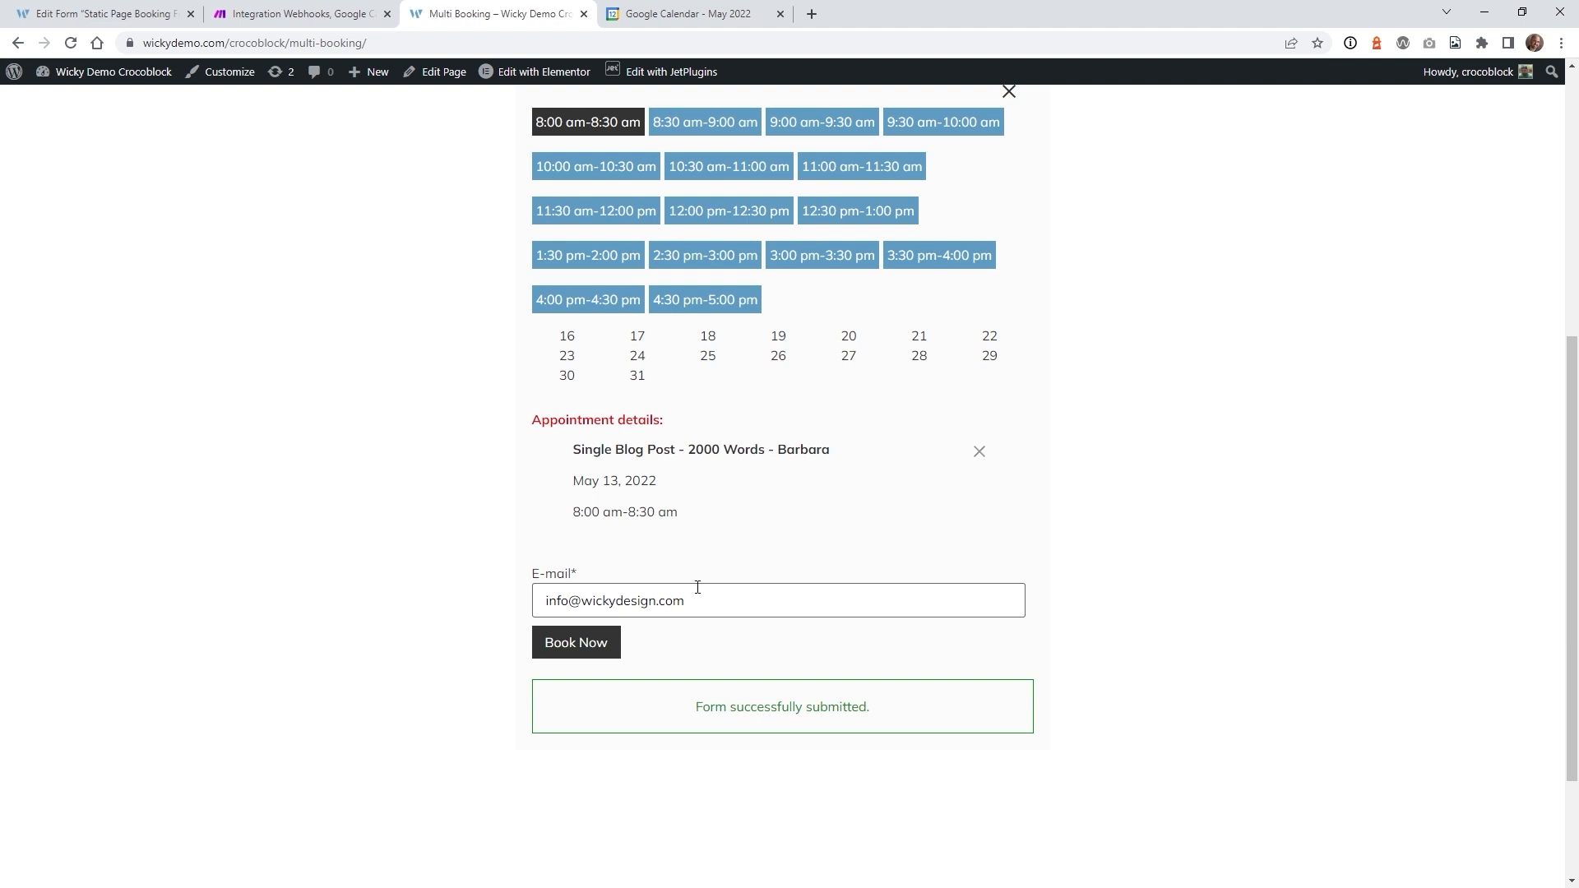
pyautogui.click(319, 13)
# - Set the profile's Web time zone to (GMT-05:00) America/New_York
pyautogui.moveTo(33, 789)
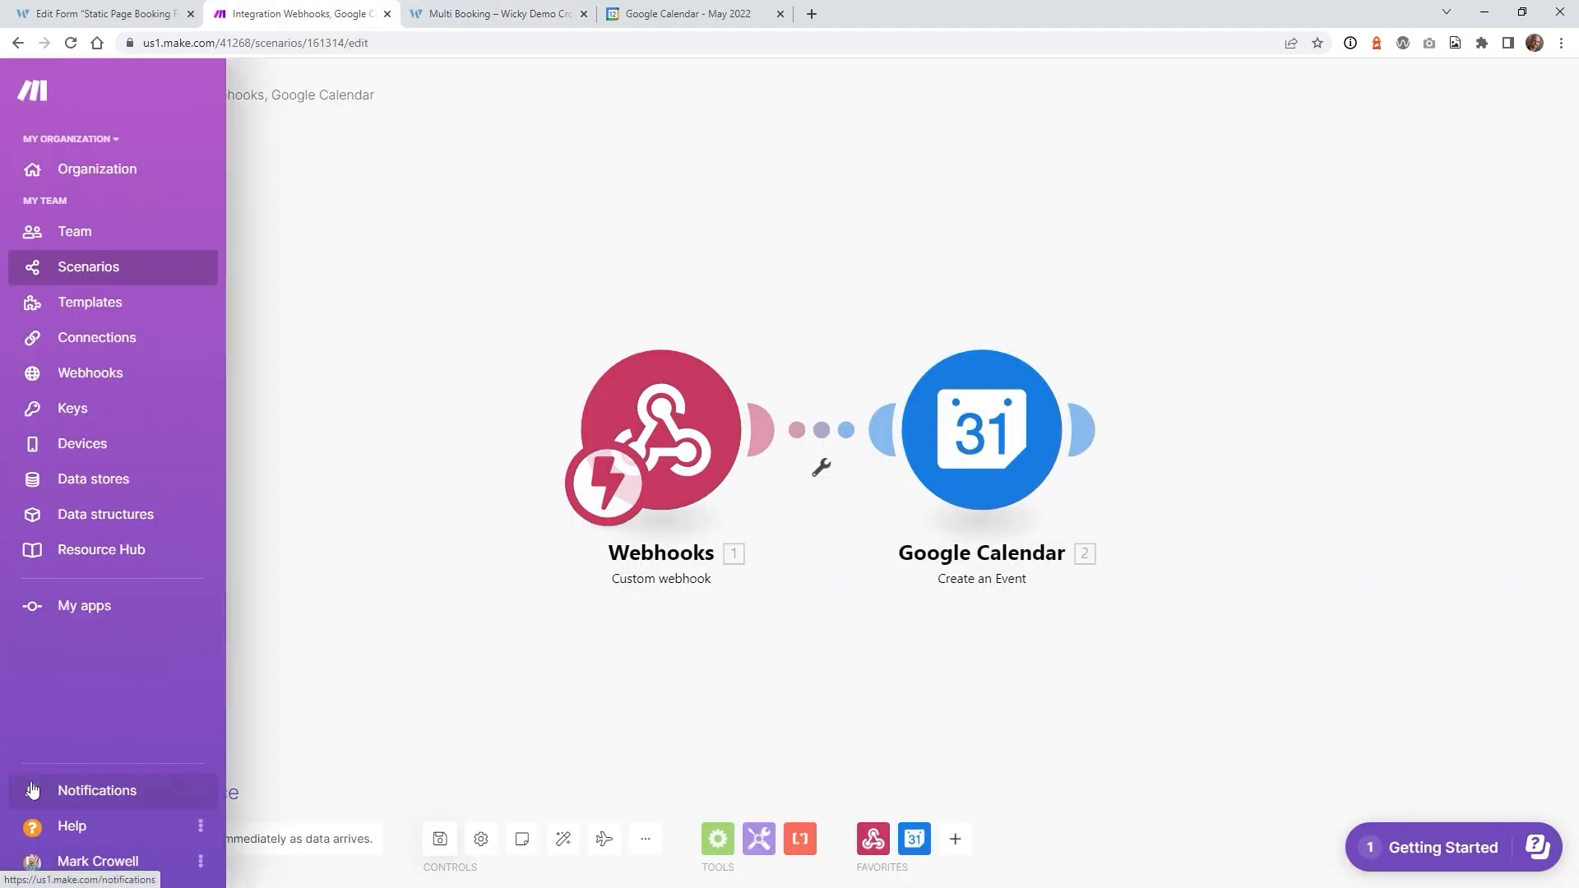
pyautogui.click(88, 875)
pyautogui.click(81, 774)
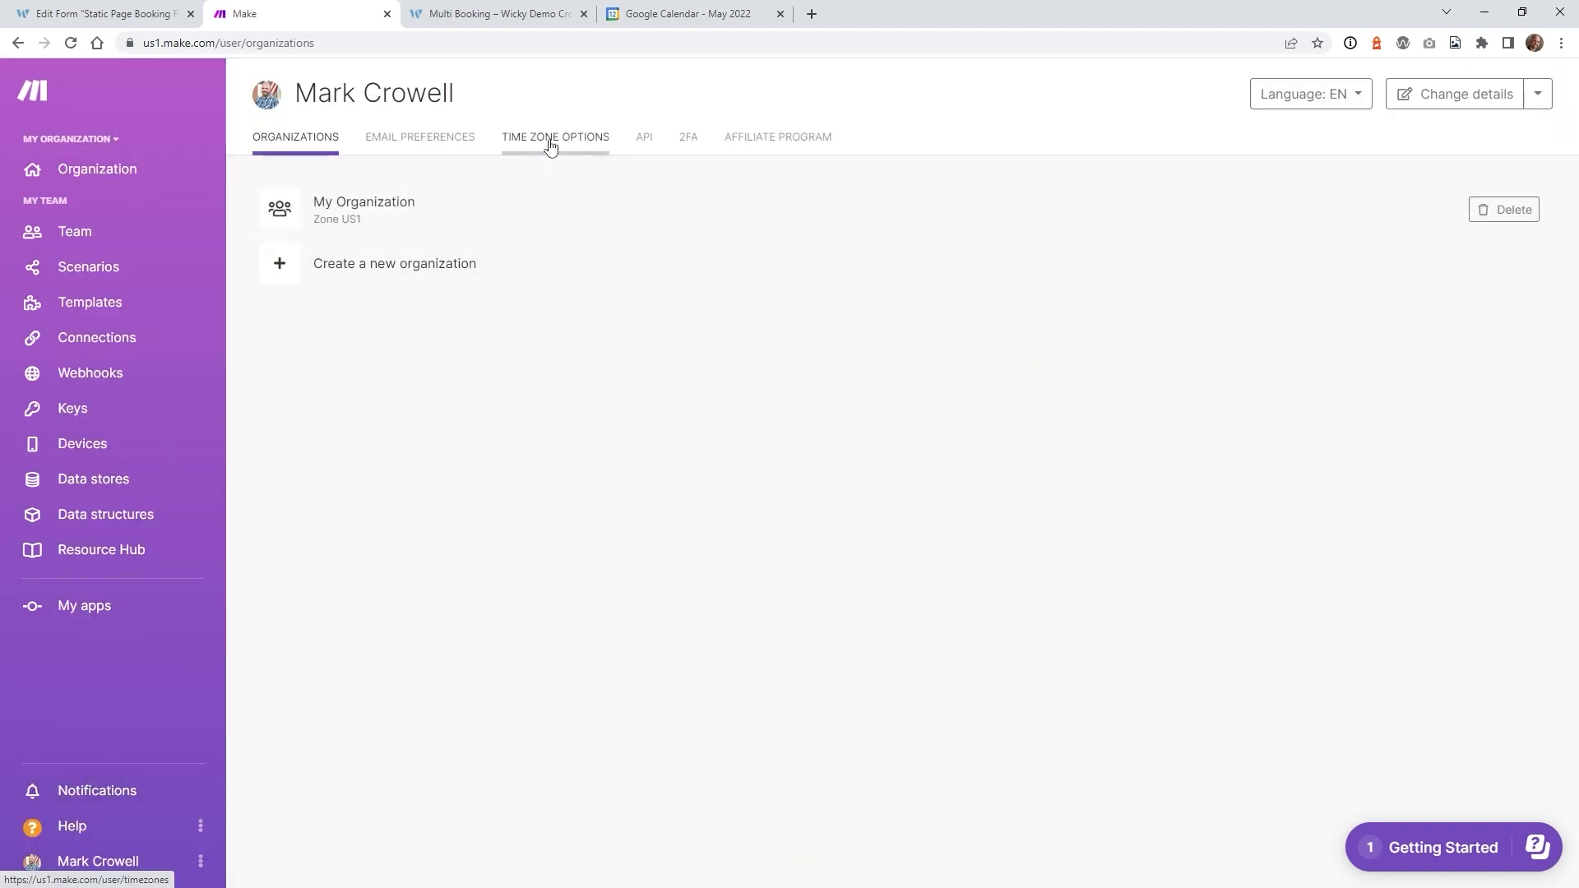
pyautogui.click(550, 143)
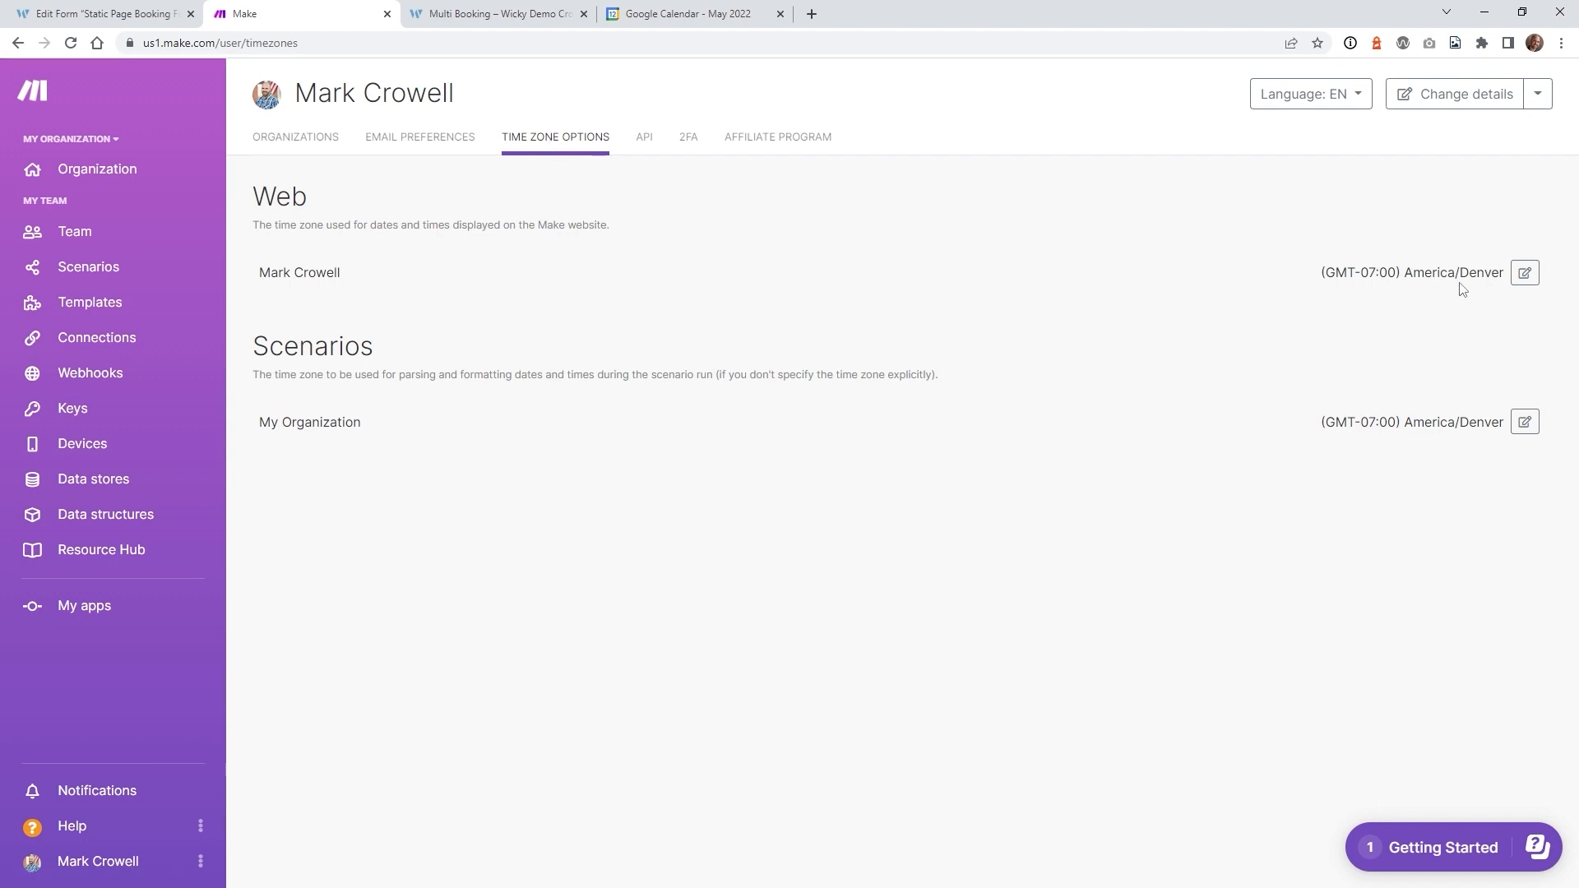
pyautogui.click(1524, 274)
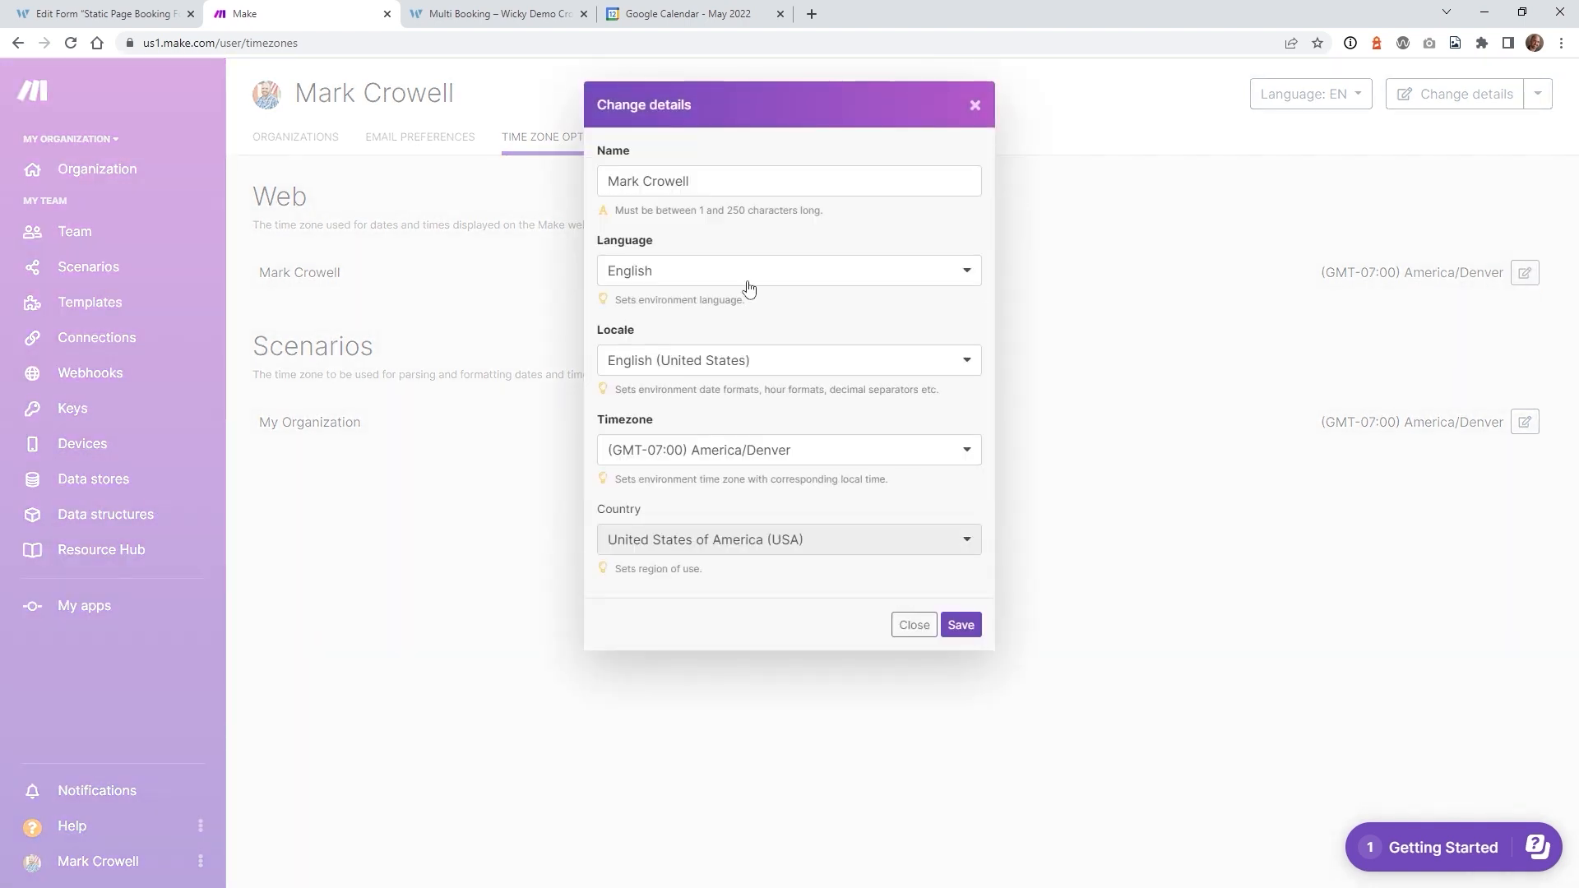
pyautogui.click(724, 452)
pyautogui.write('new')
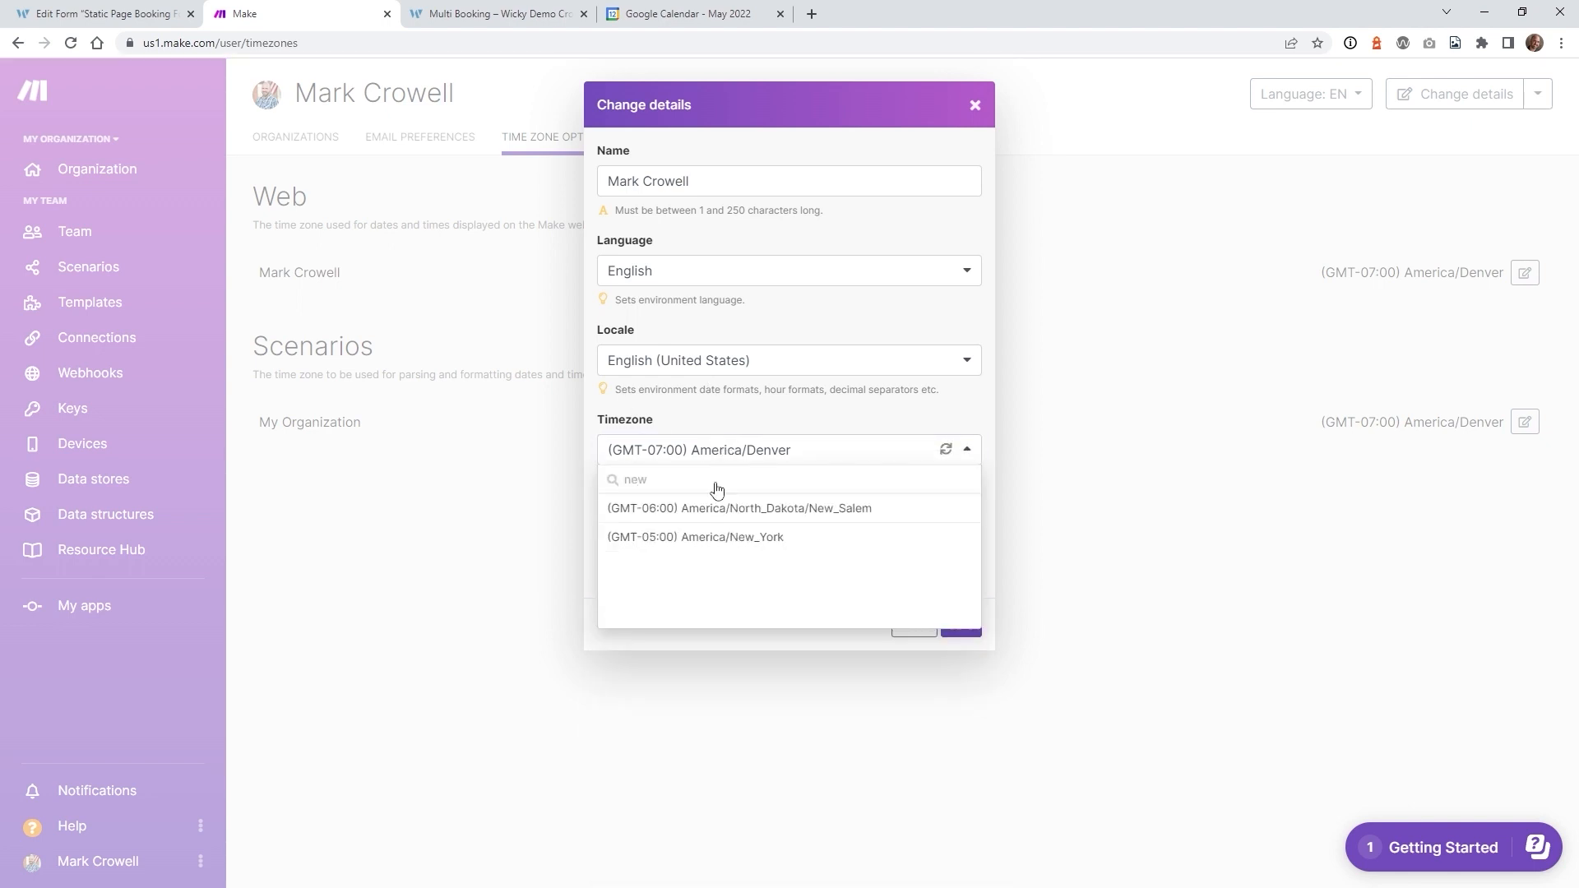
pyautogui.click(732, 536)
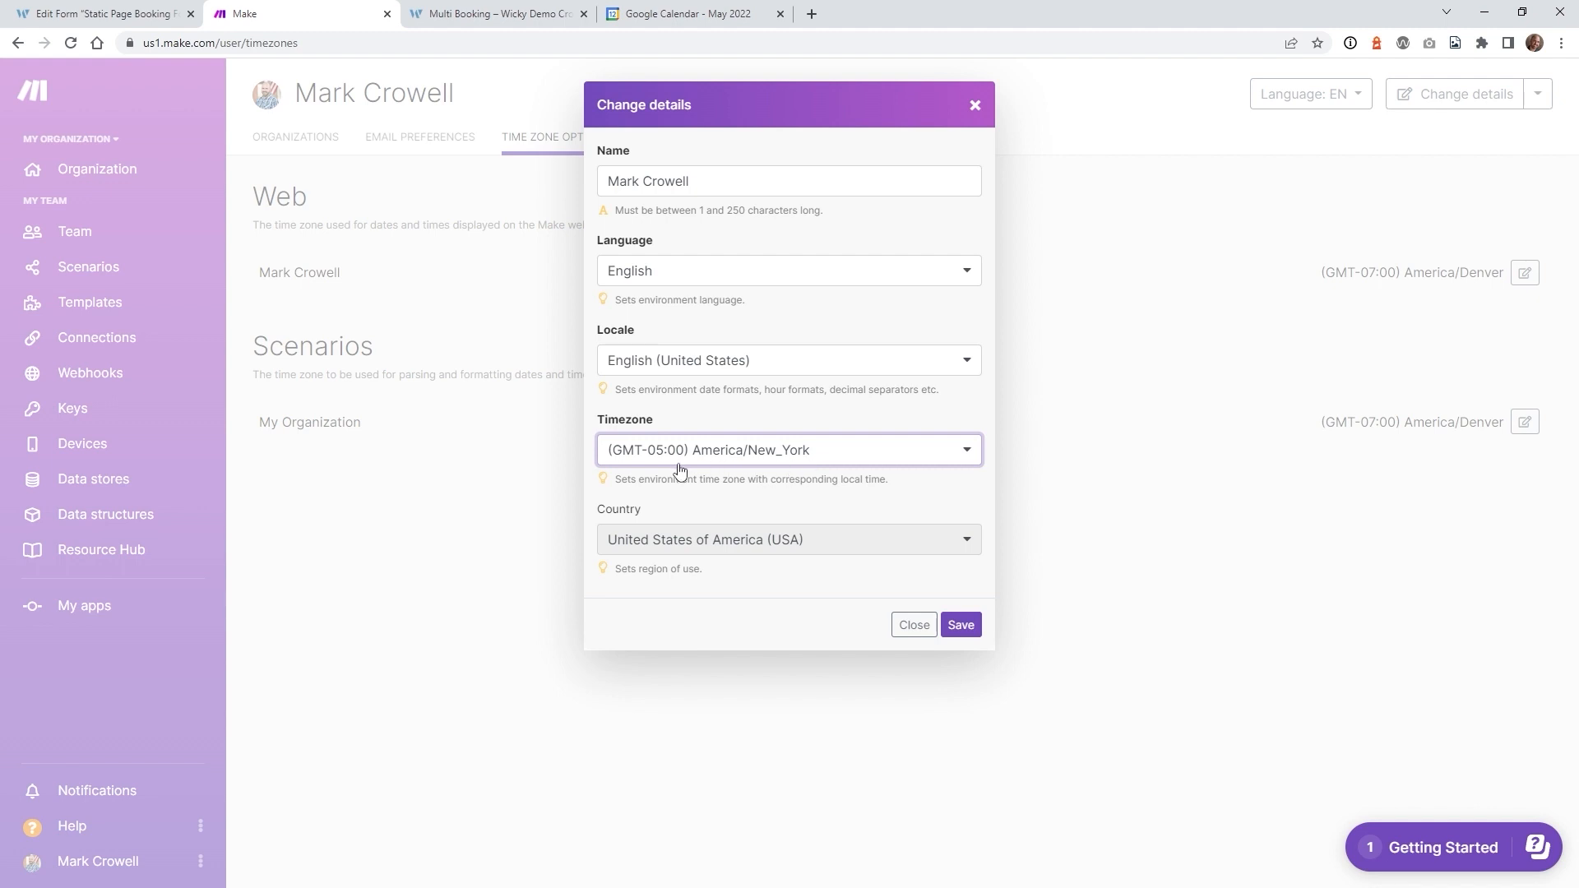
pyautogui.click(971, 632)
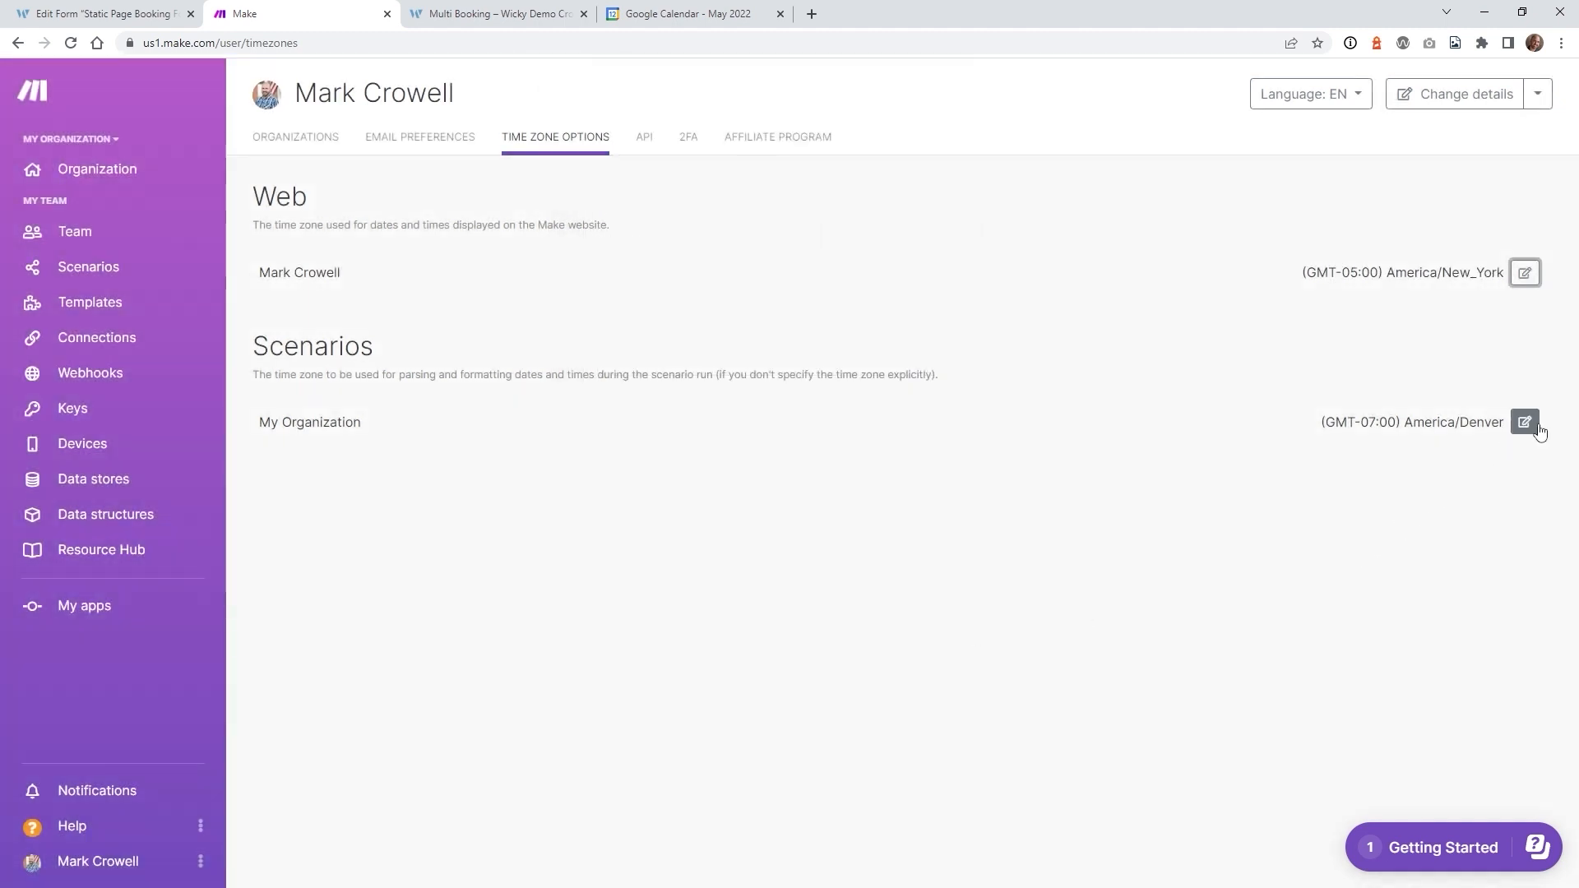
# - Set the Scenarios time zone to America/New_York too and return to the scenarios list
pyautogui.click(1537, 428)
pyautogui.click(765, 341)
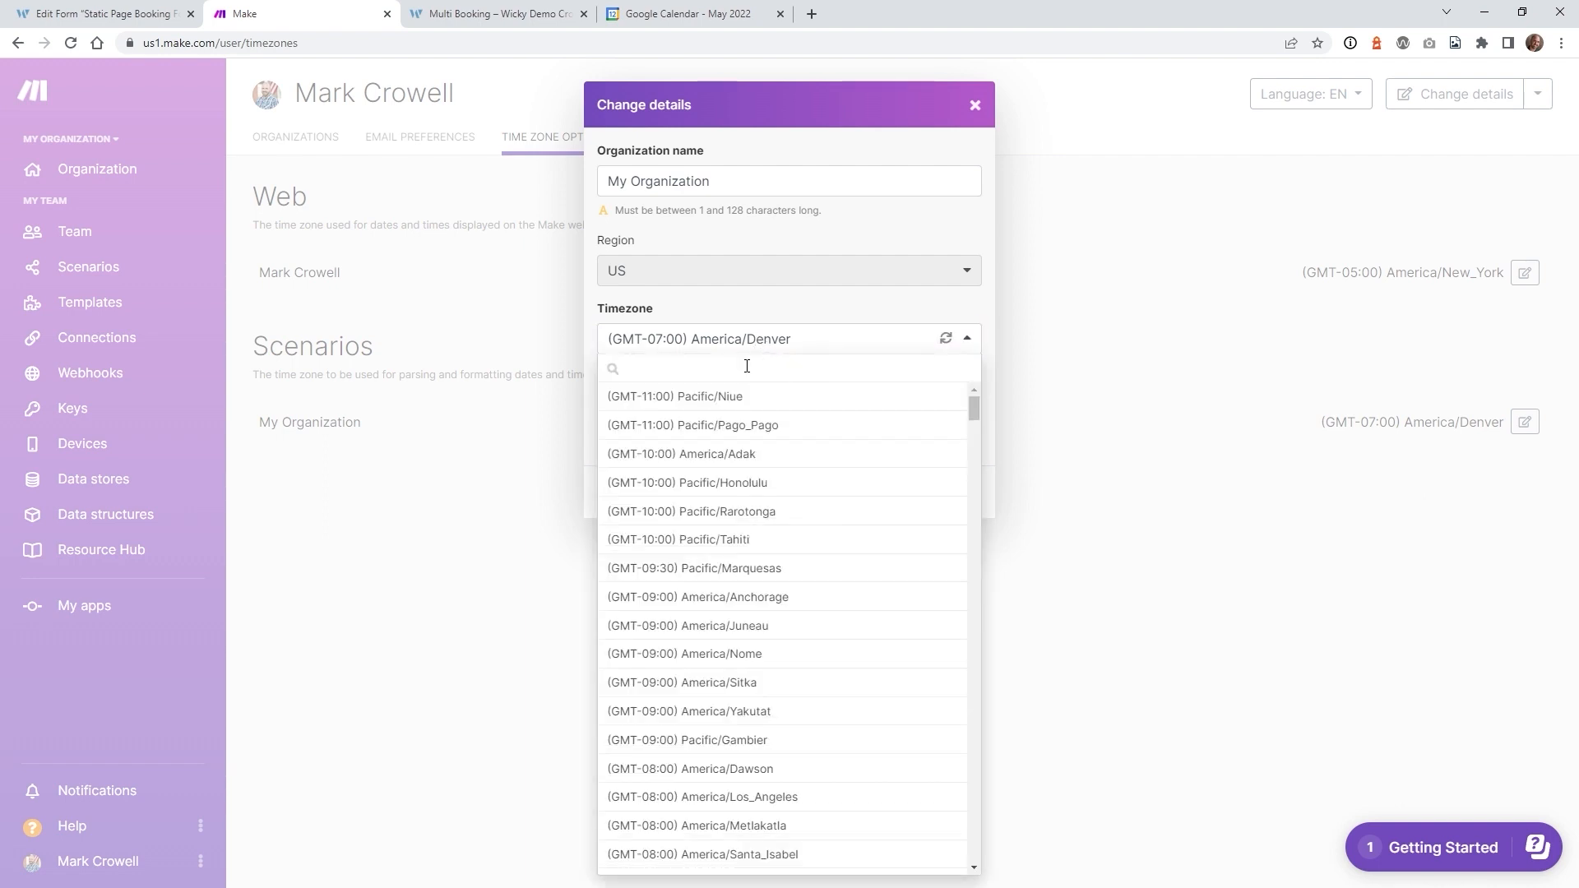
pyautogui.write('new')
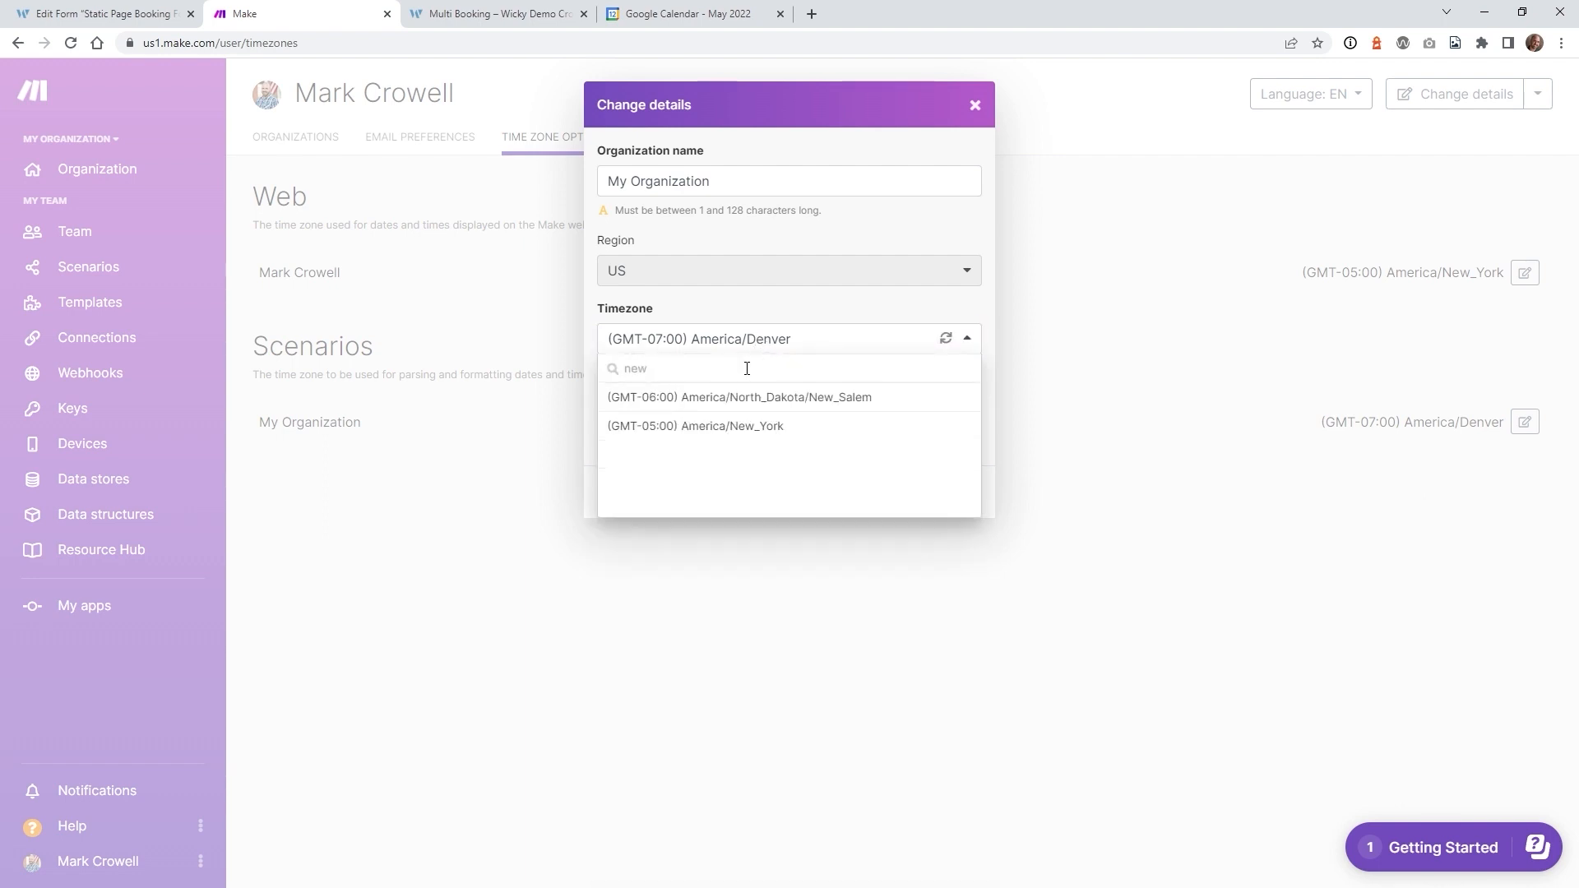
pyautogui.click(765, 426)
pyautogui.click(961, 494)
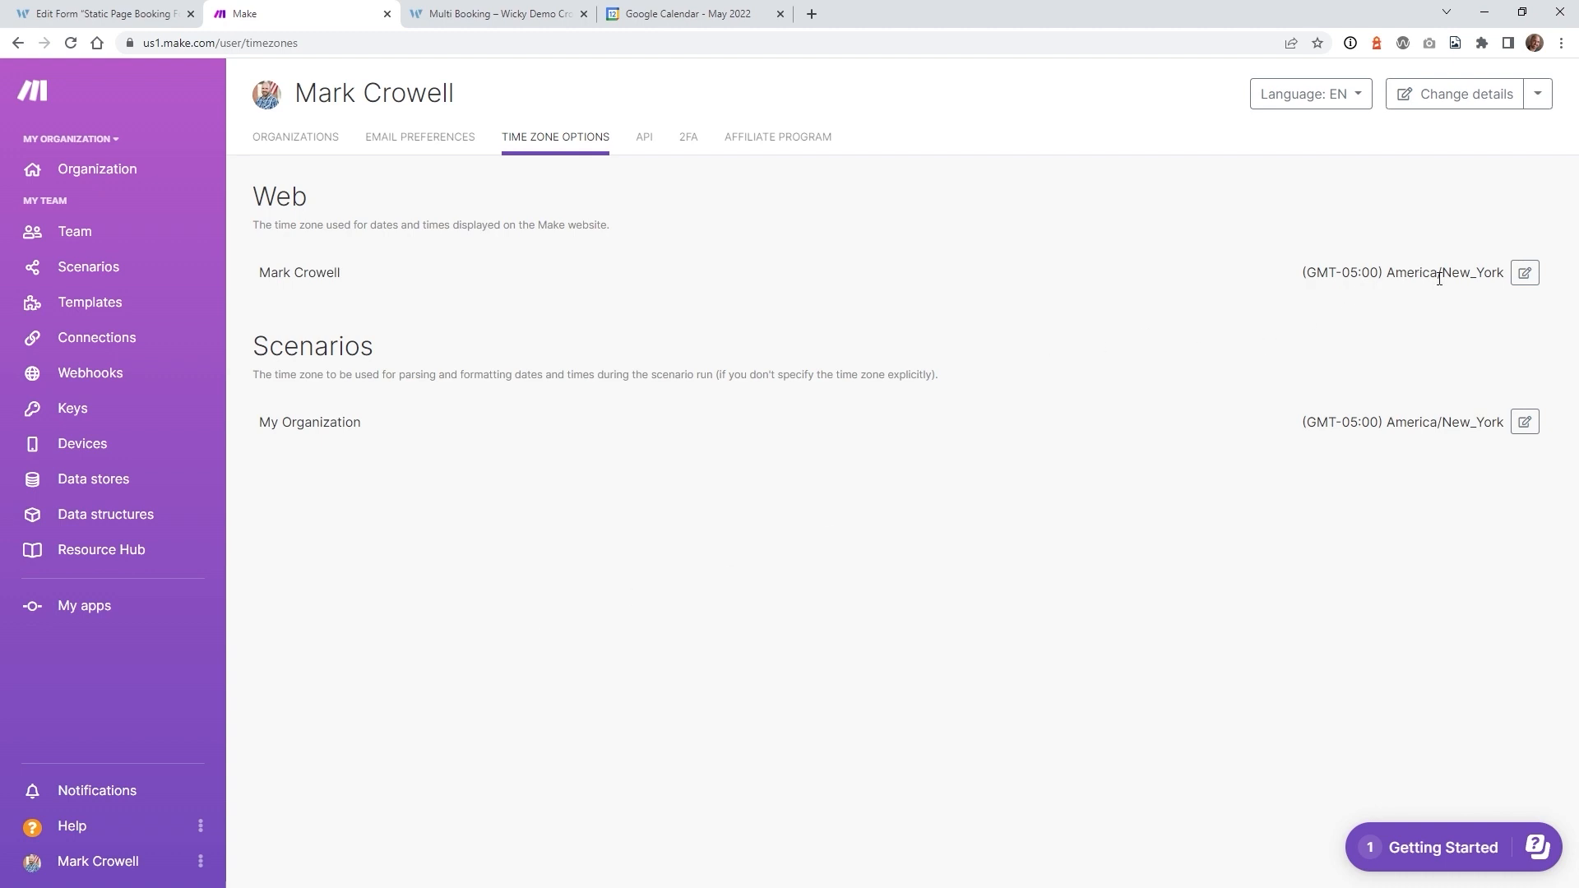
pyautogui.click(107, 270)
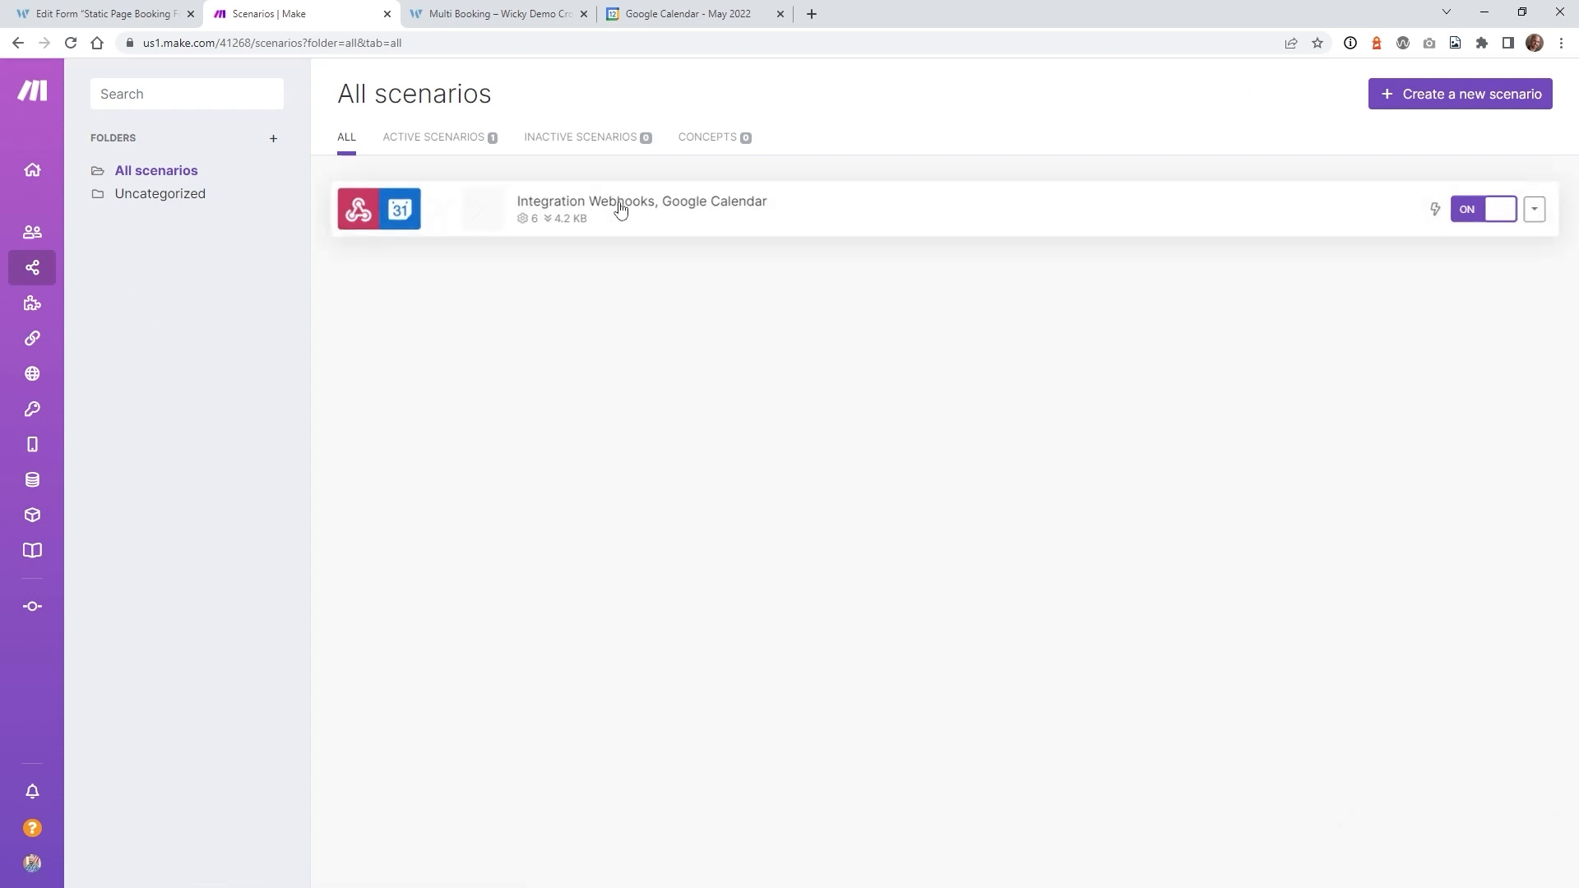
# - Open the Integration Webhooks, Google Calendar scenario, verify America/New_York date hints, and save
pyautogui.click(630, 211)
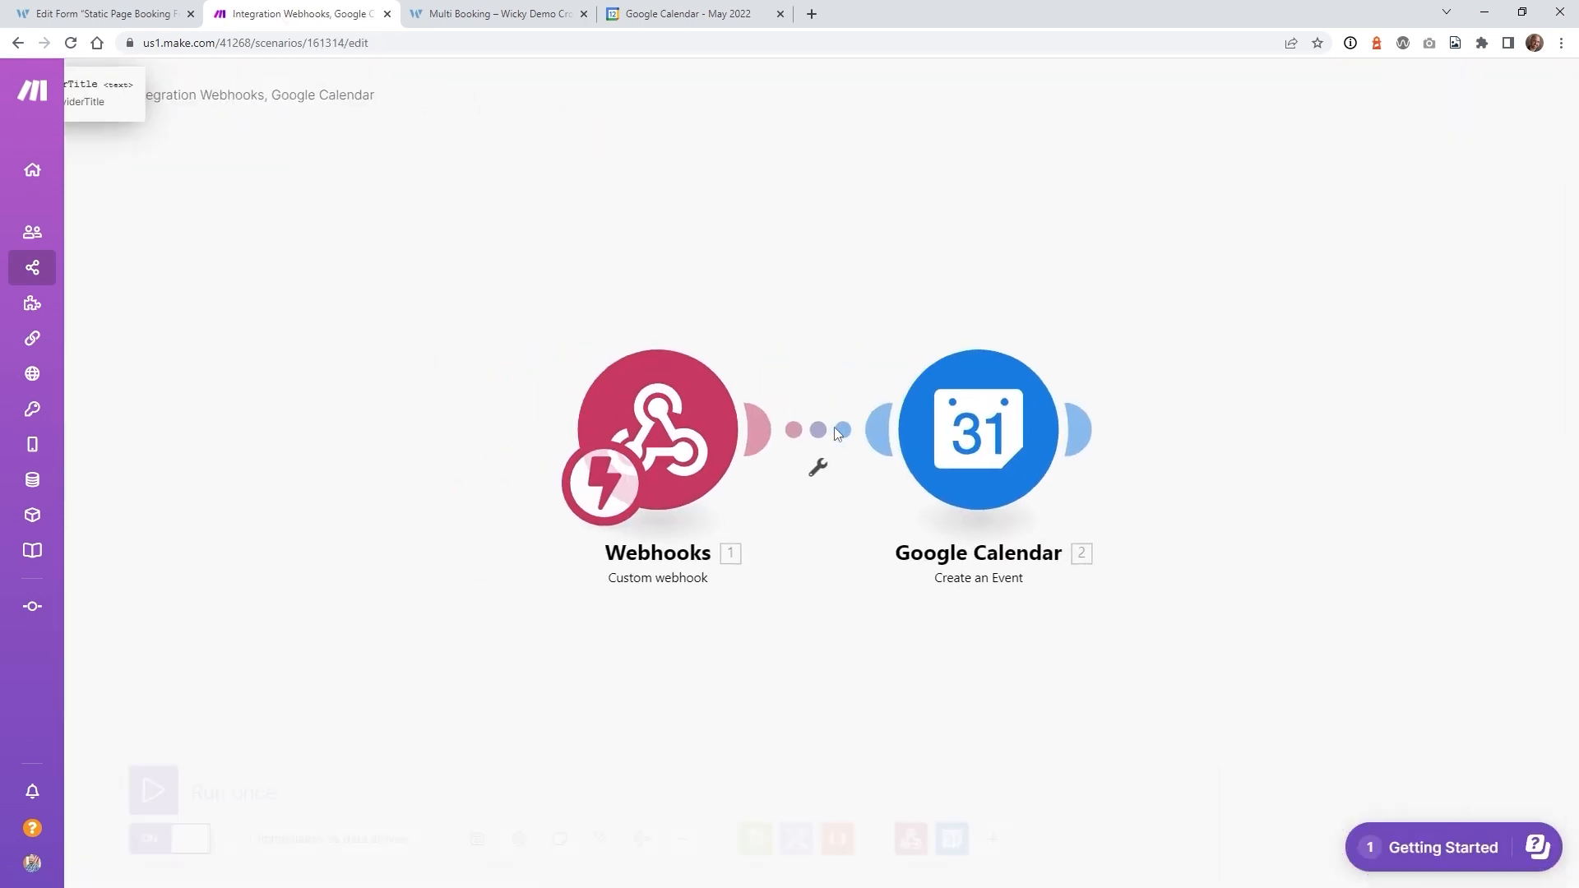
pyautogui.click(976, 426)
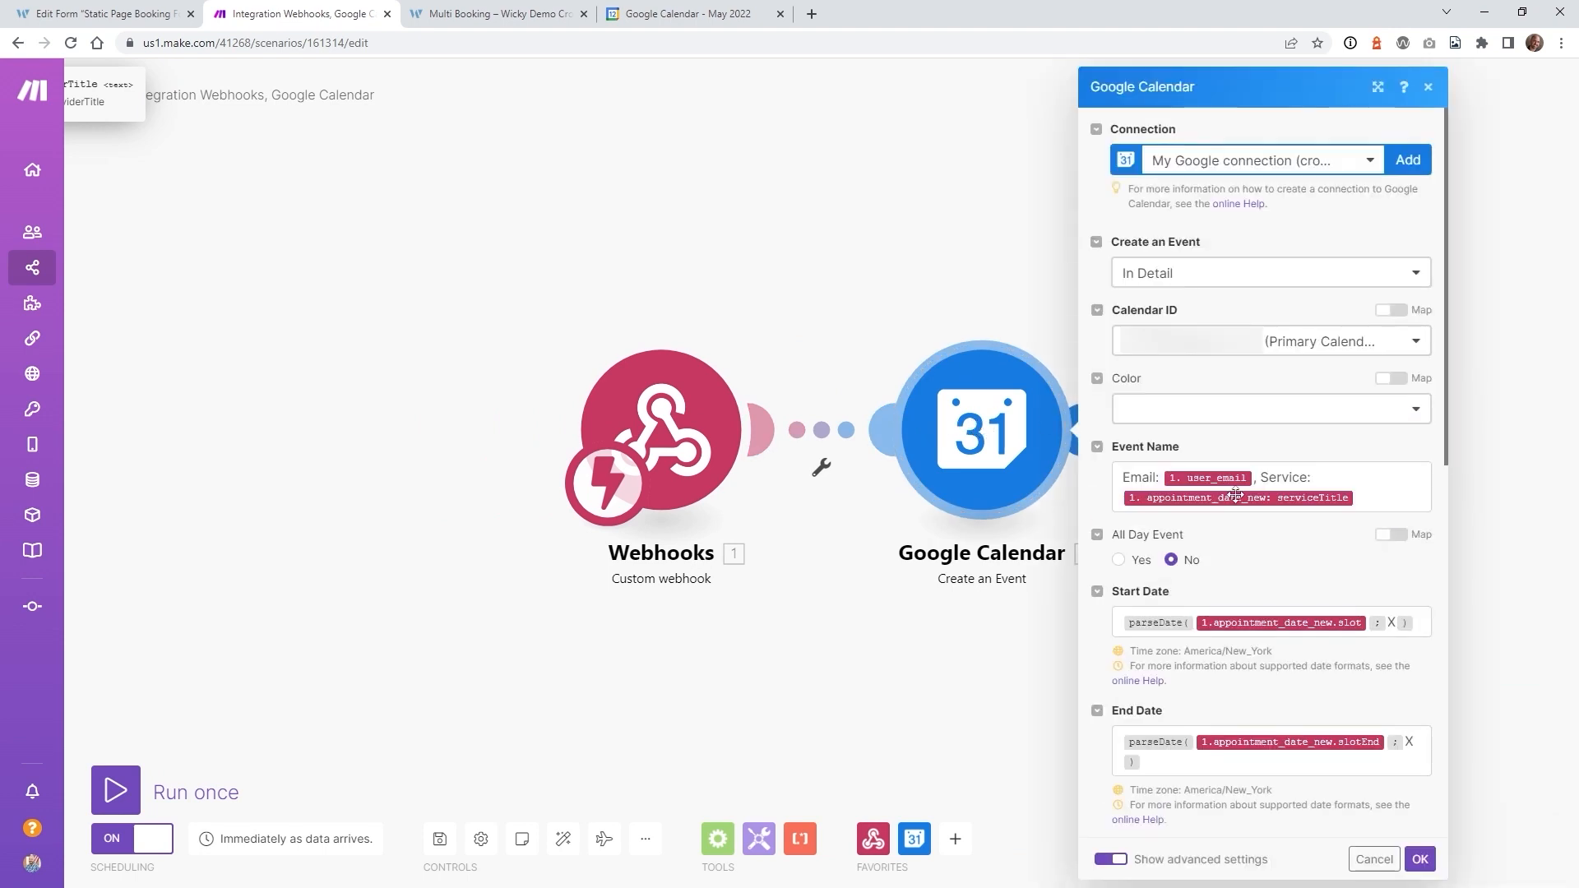
pyautogui.moveTo(1147, 651); pyautogui.dragTo(1273, 651)
pyautogui.moveTo(1156, 790); pyautogui.dragTo(1271, 795)
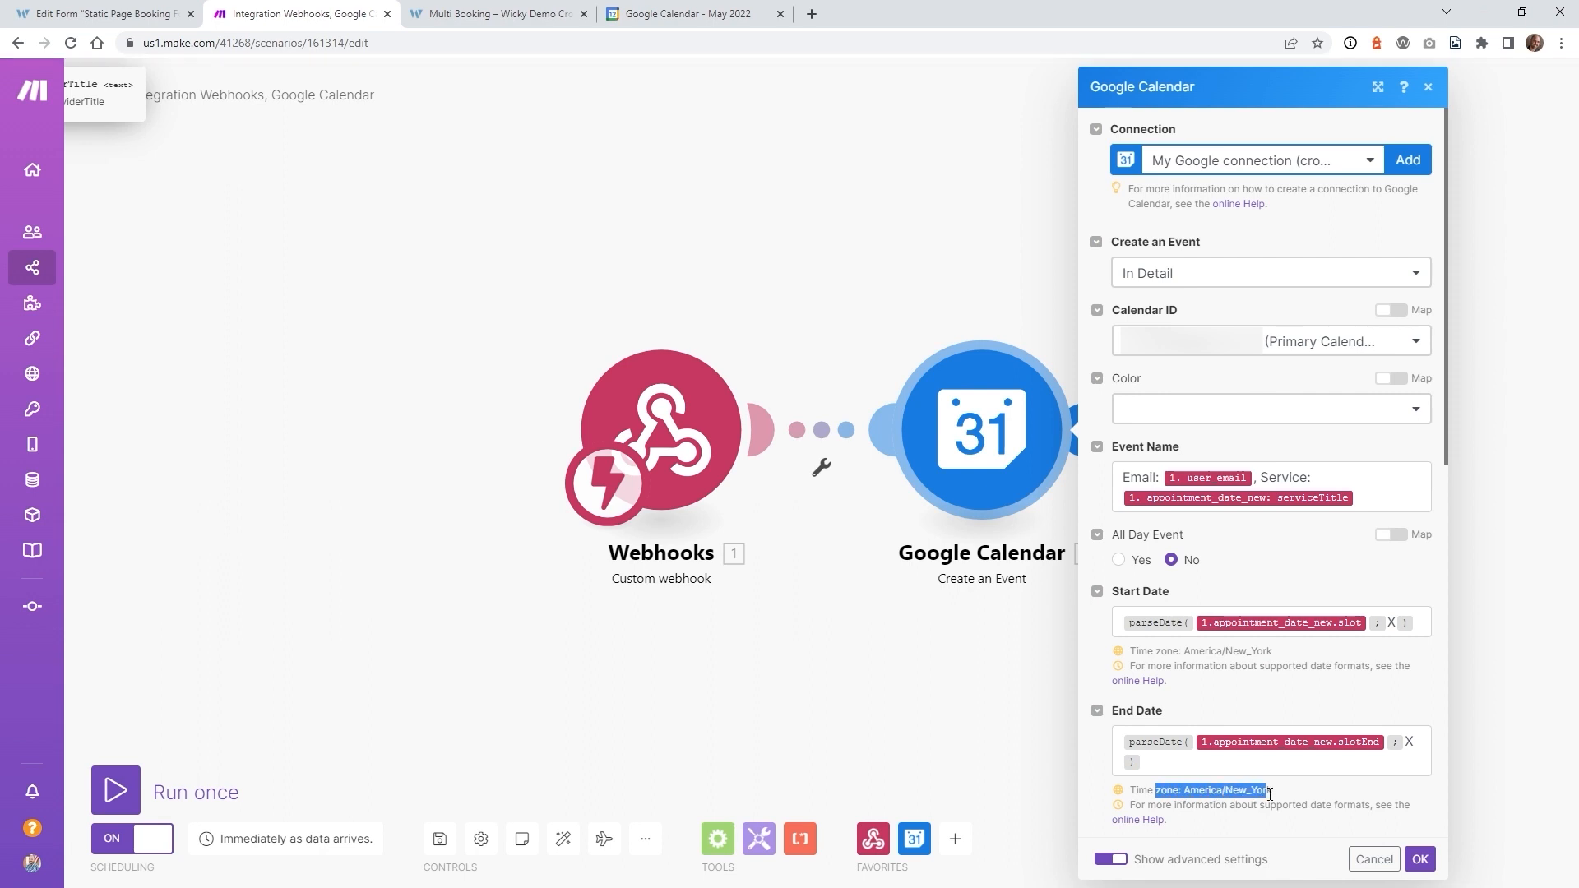
pyautogui.click(1420, 859)
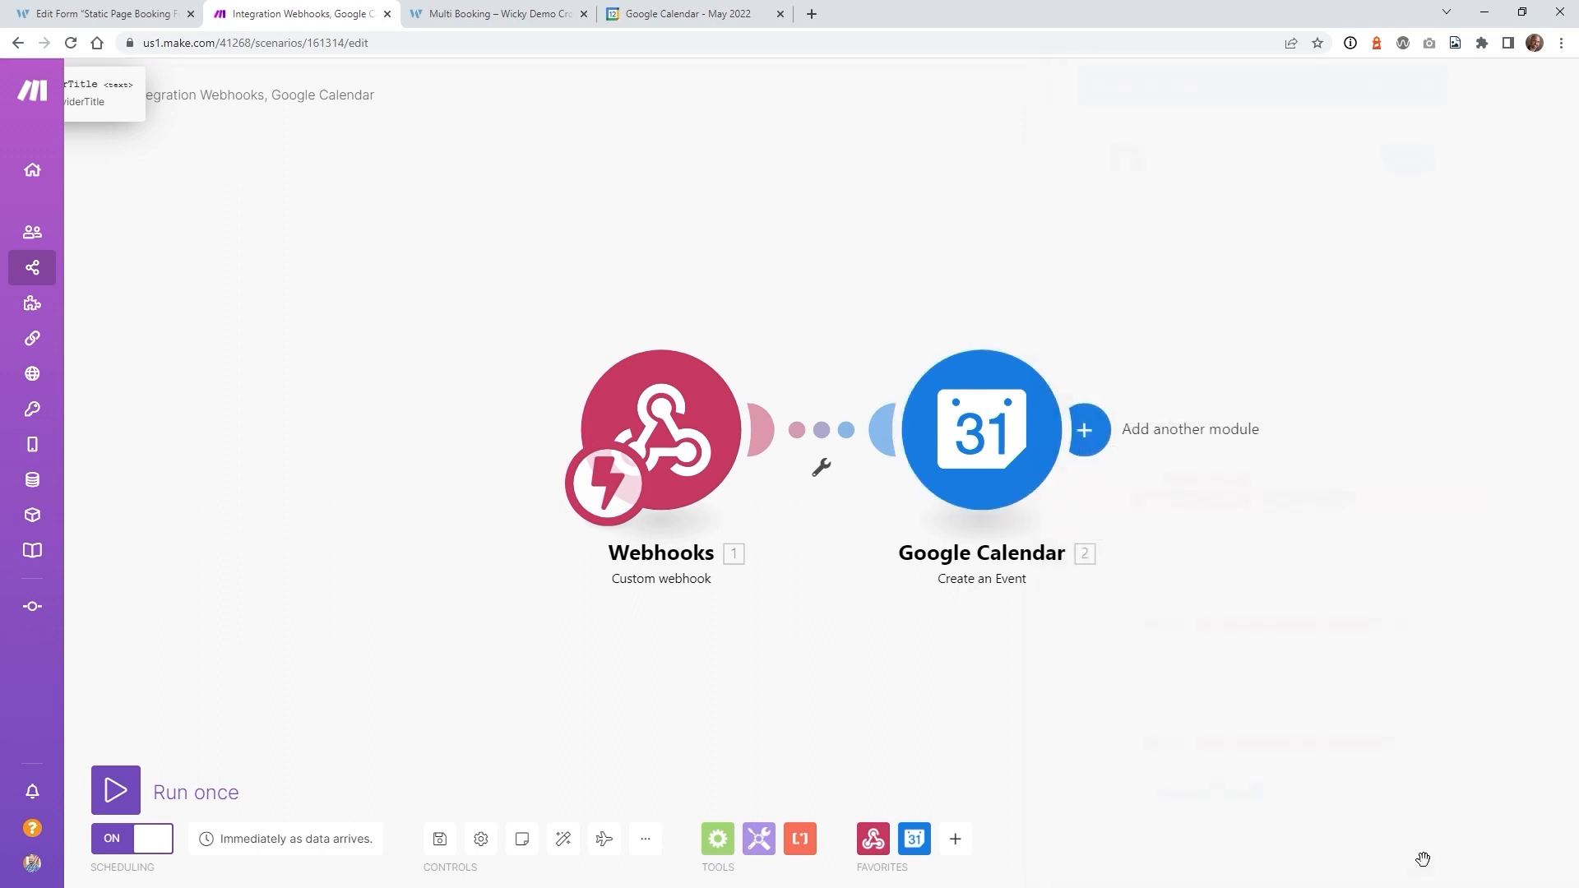
pyautogui.click(443, 843)
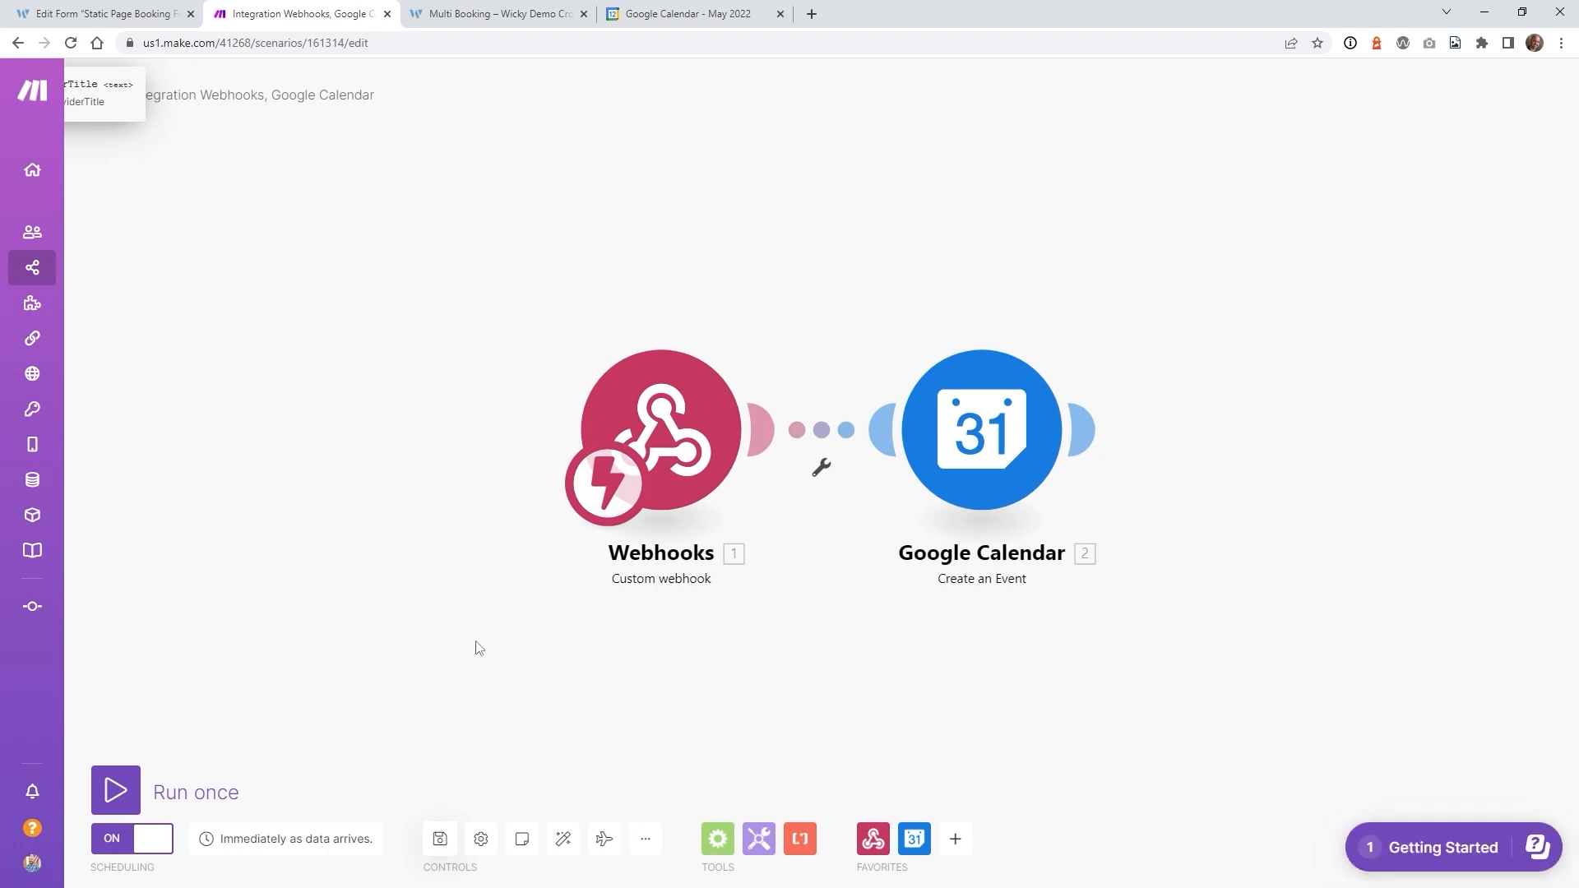
pyautogui.click(498, 13)
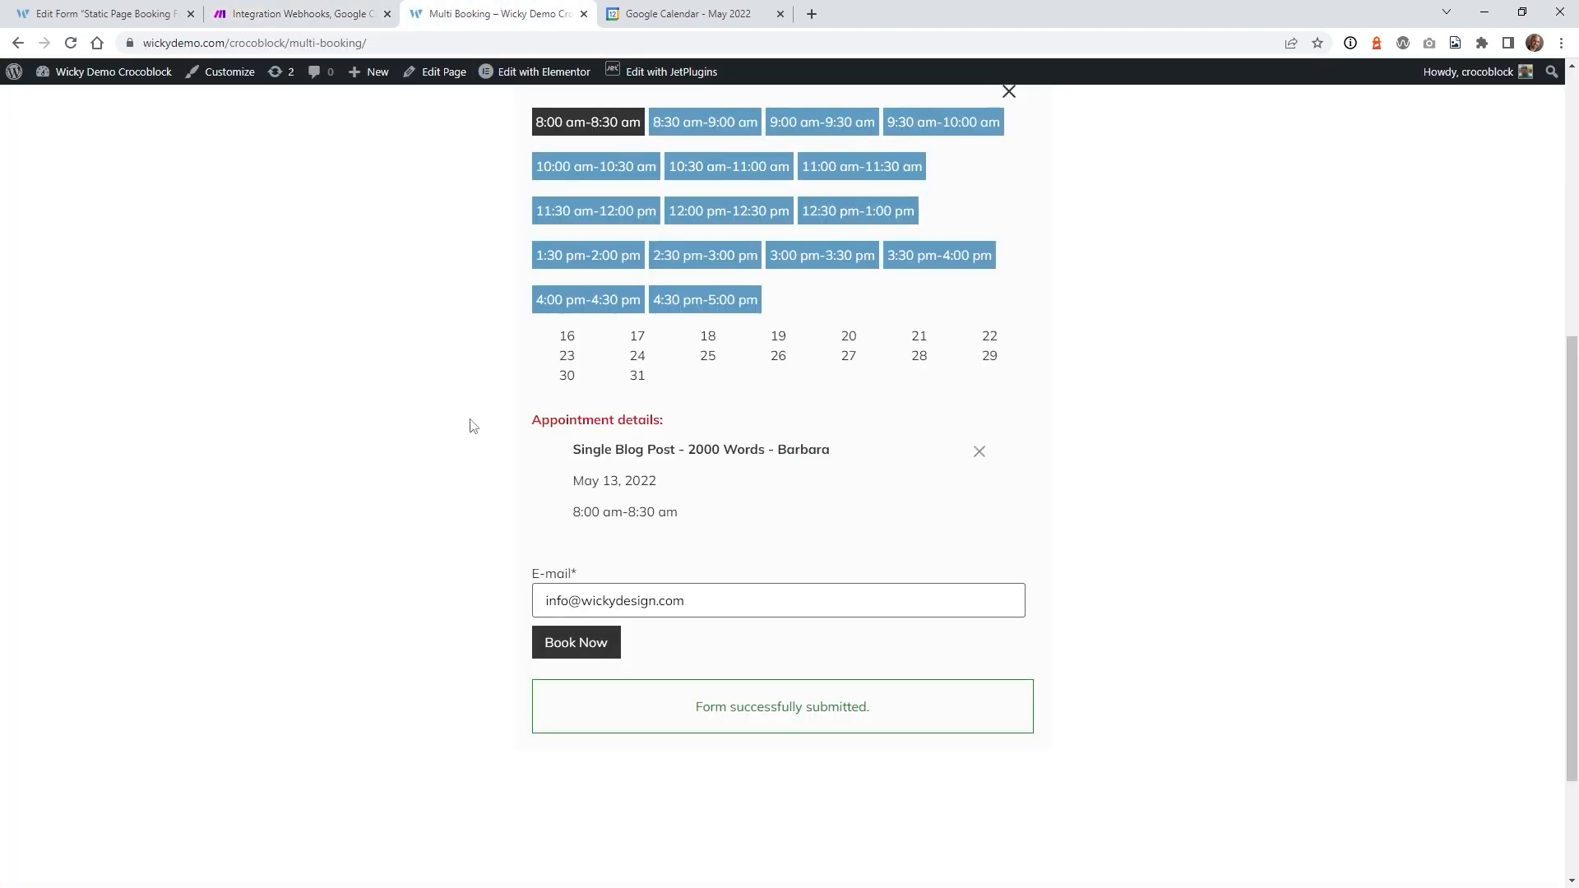
# - Book only the May 13 9:00–9:30 am slot, dropping the 8:00 am entry
pyautogui.click(824, 135)
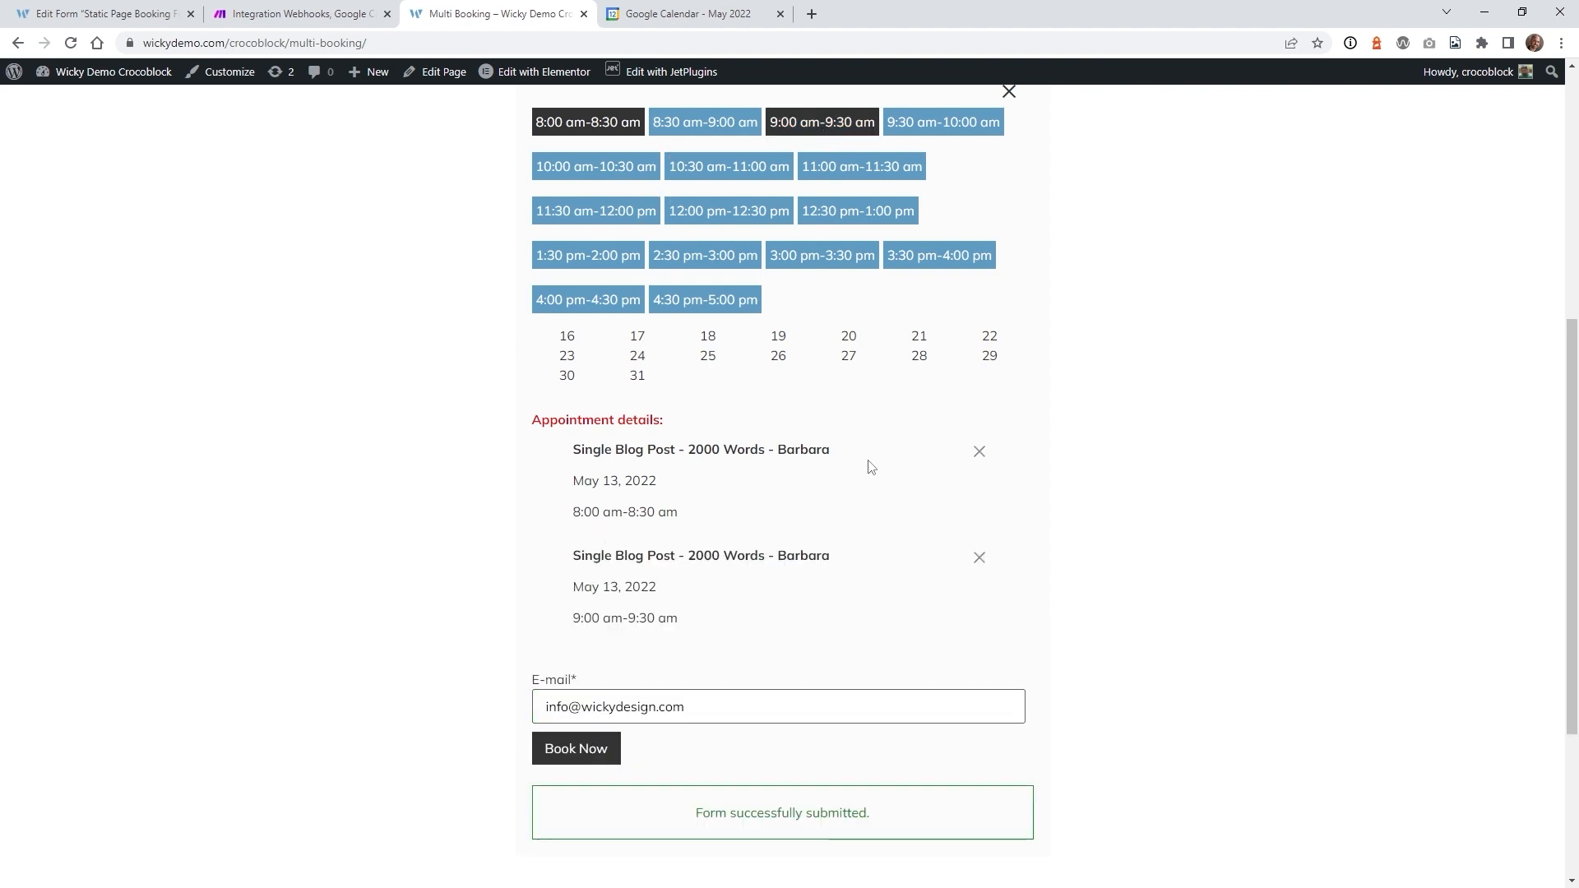
pyautogui.click(978, 453)
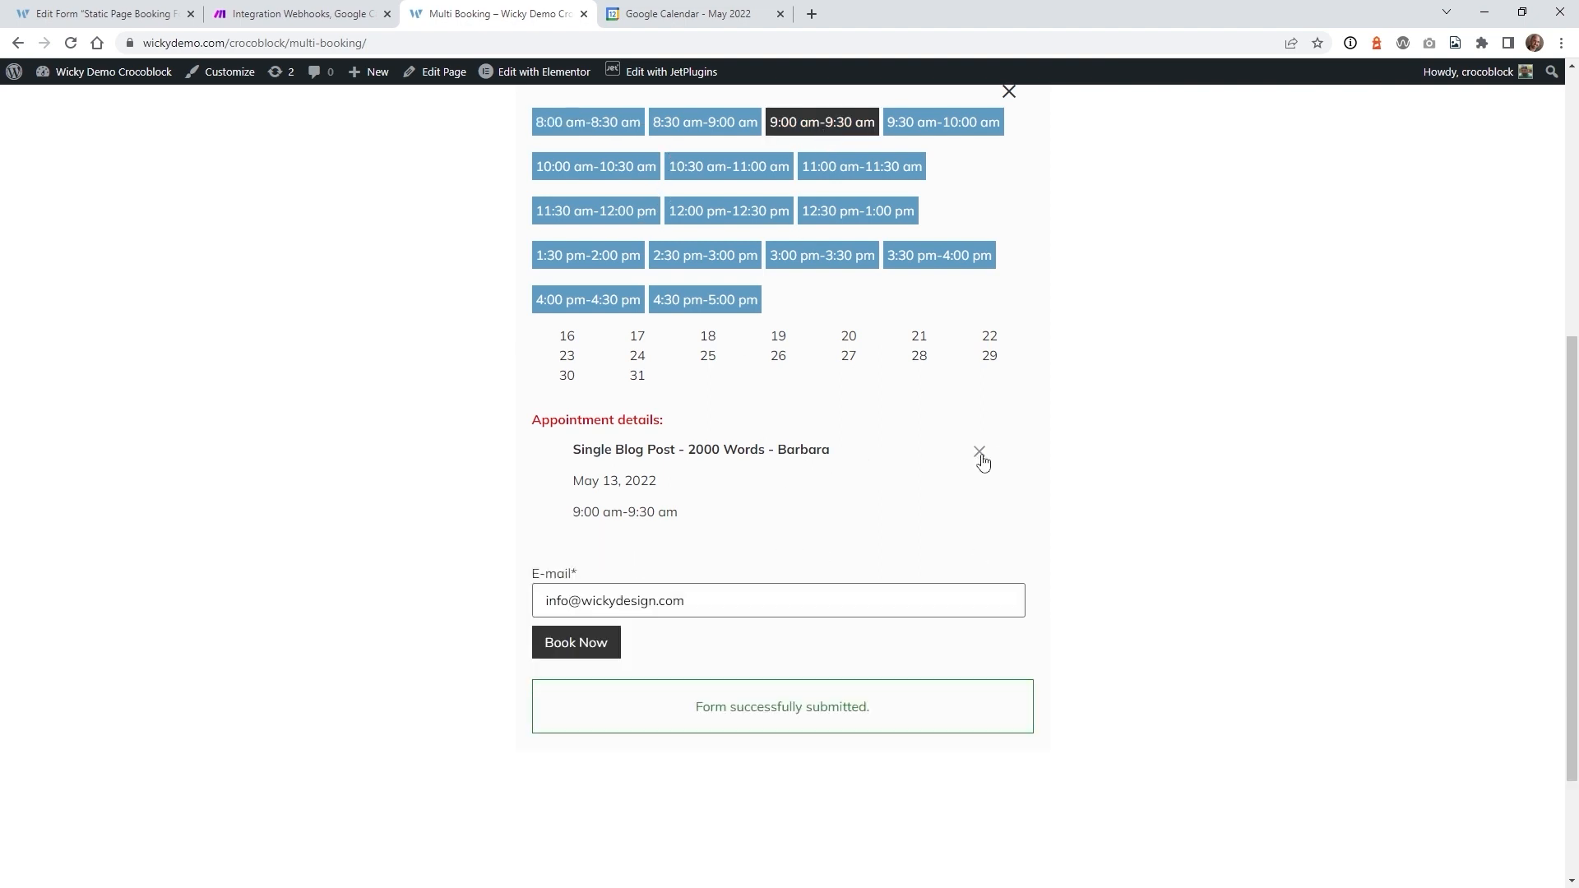
pyautogui.click(595, 650)
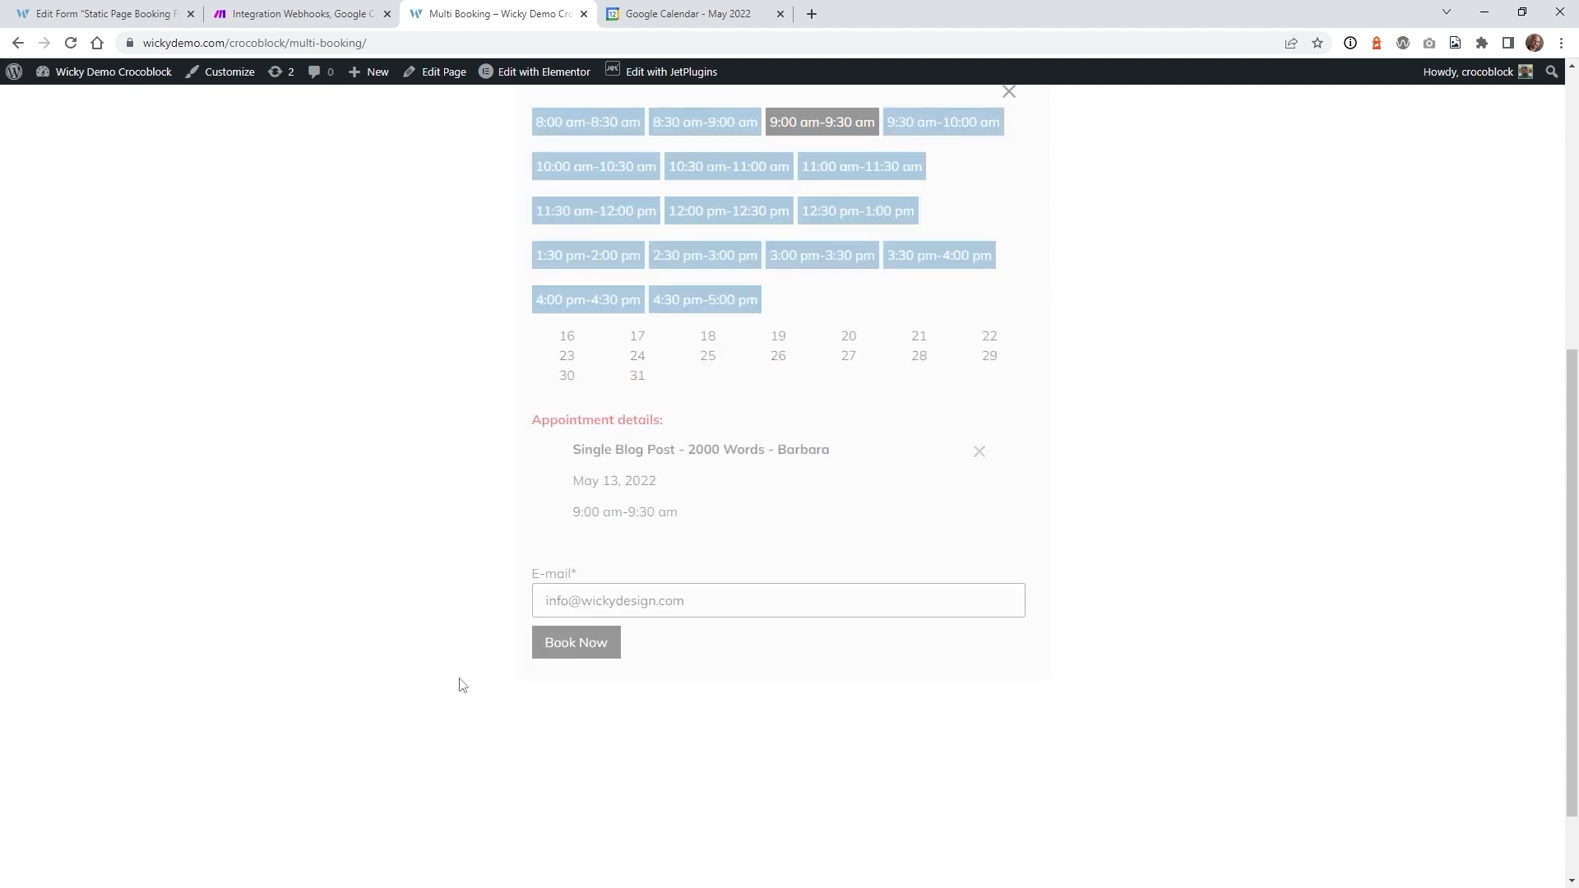
# - Confirm the booking appears as a 5am Google Calendar event, then return to the form editor
pyautogui.scroll(4, 439, 685)
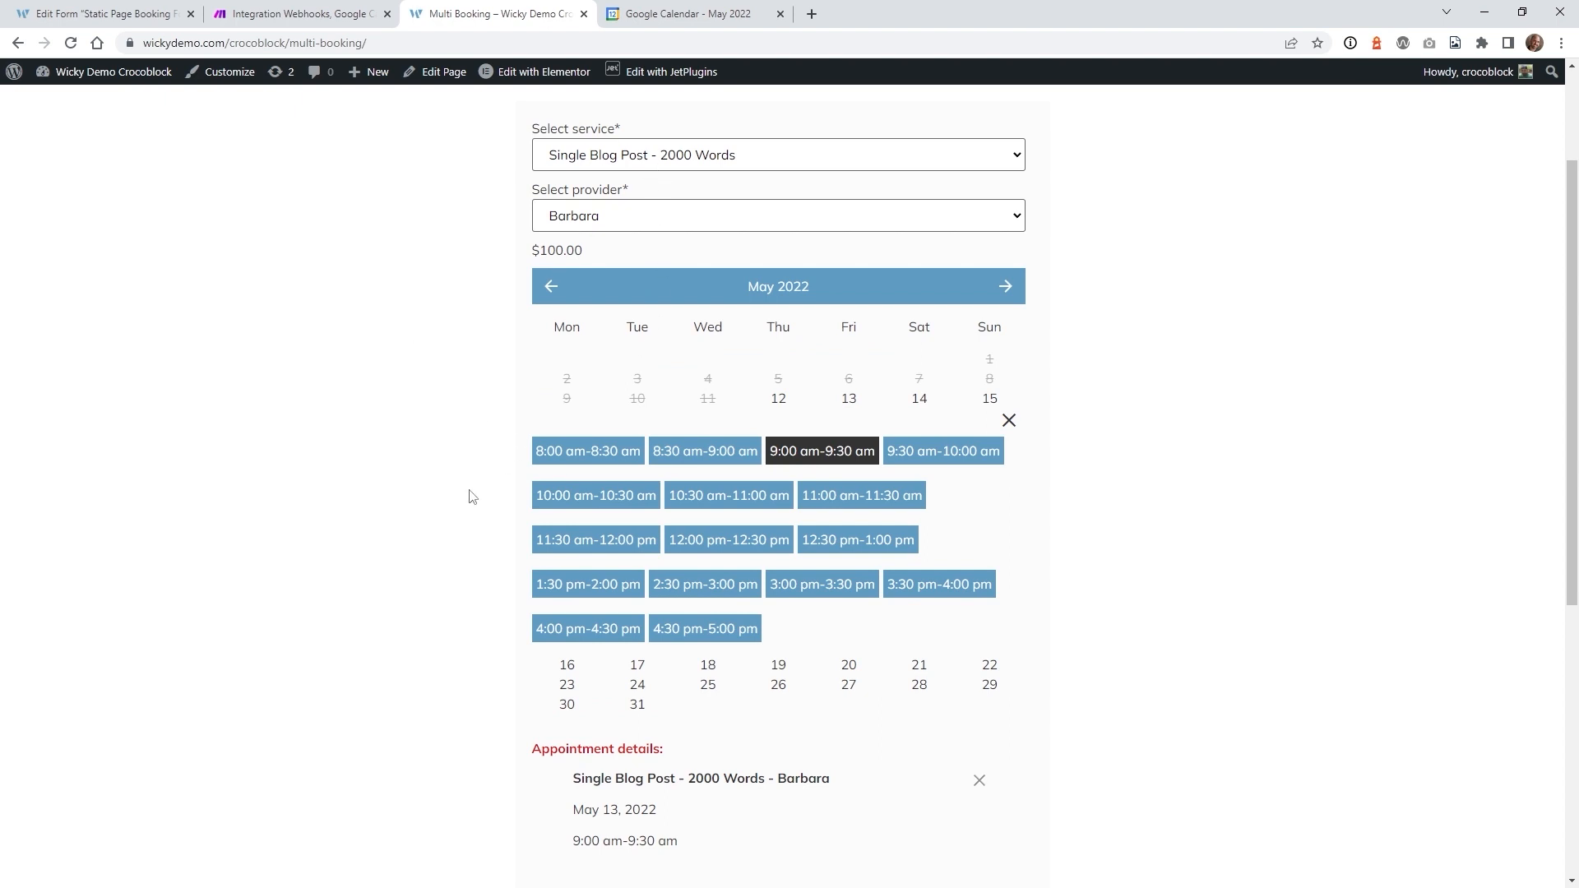
pyautogui.click(689, 13)
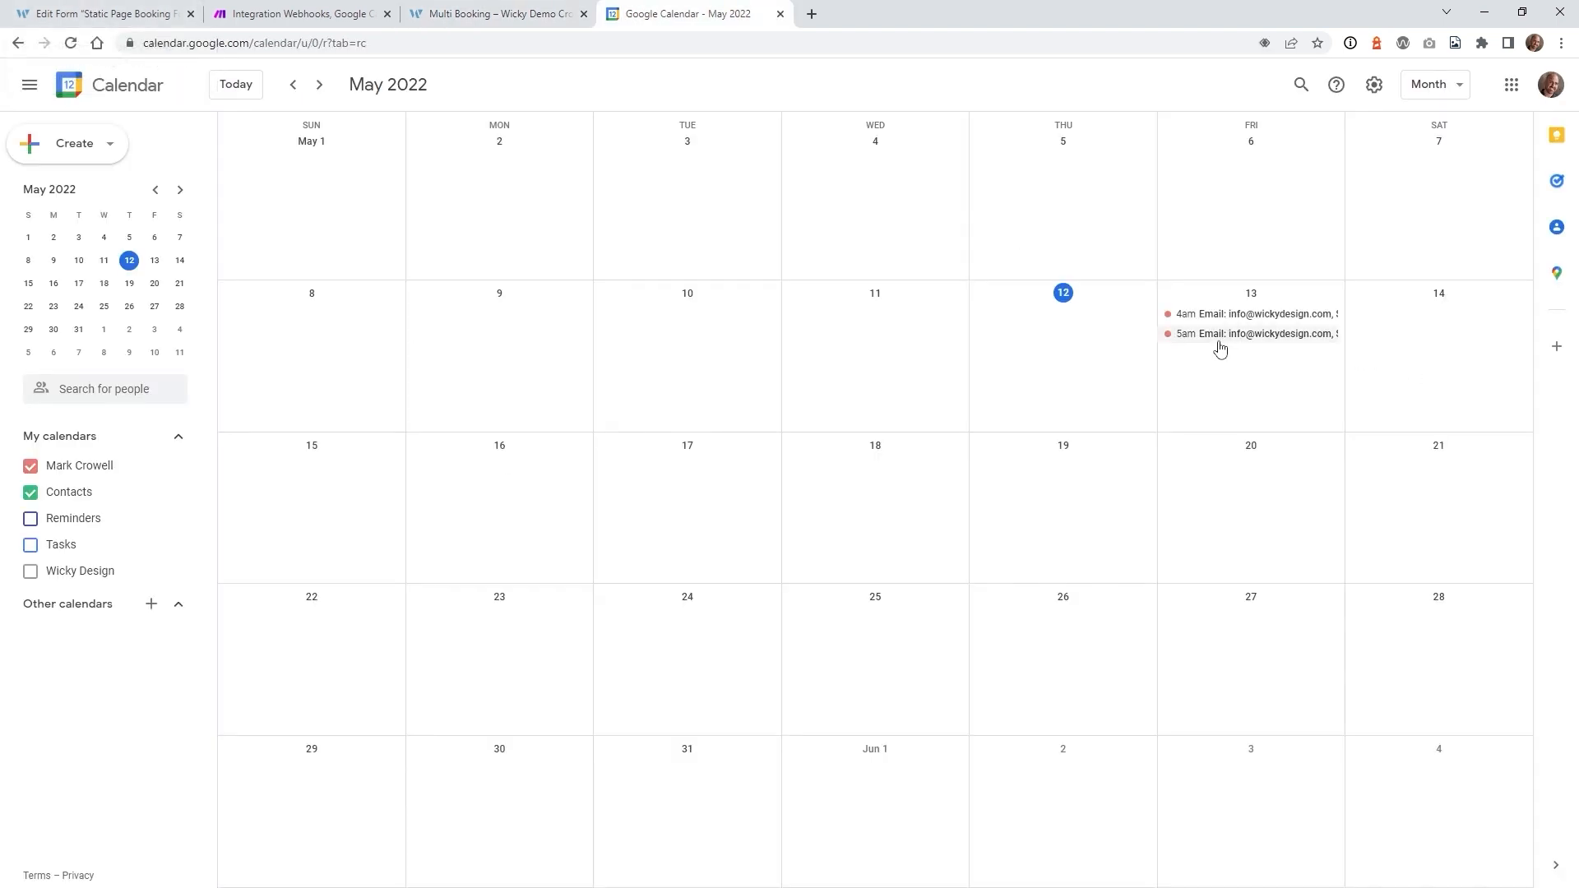
pyautogui.click(75, 8)
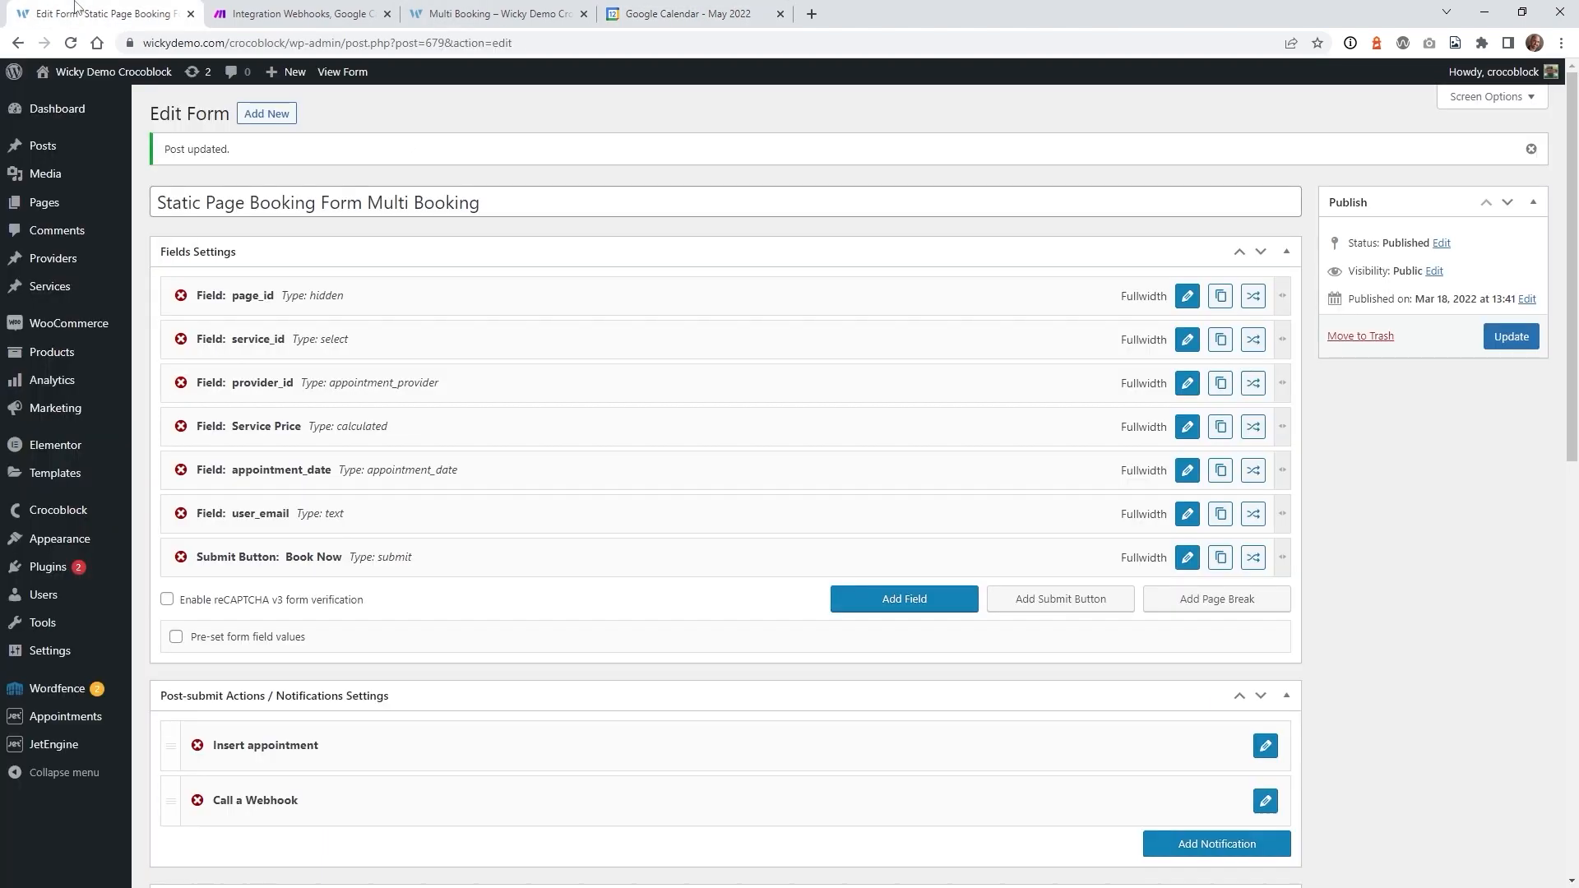
# - Append " +" after X in the calendar event's Start and End Date formats and save the scenario
pyautogui.click(346, 11)
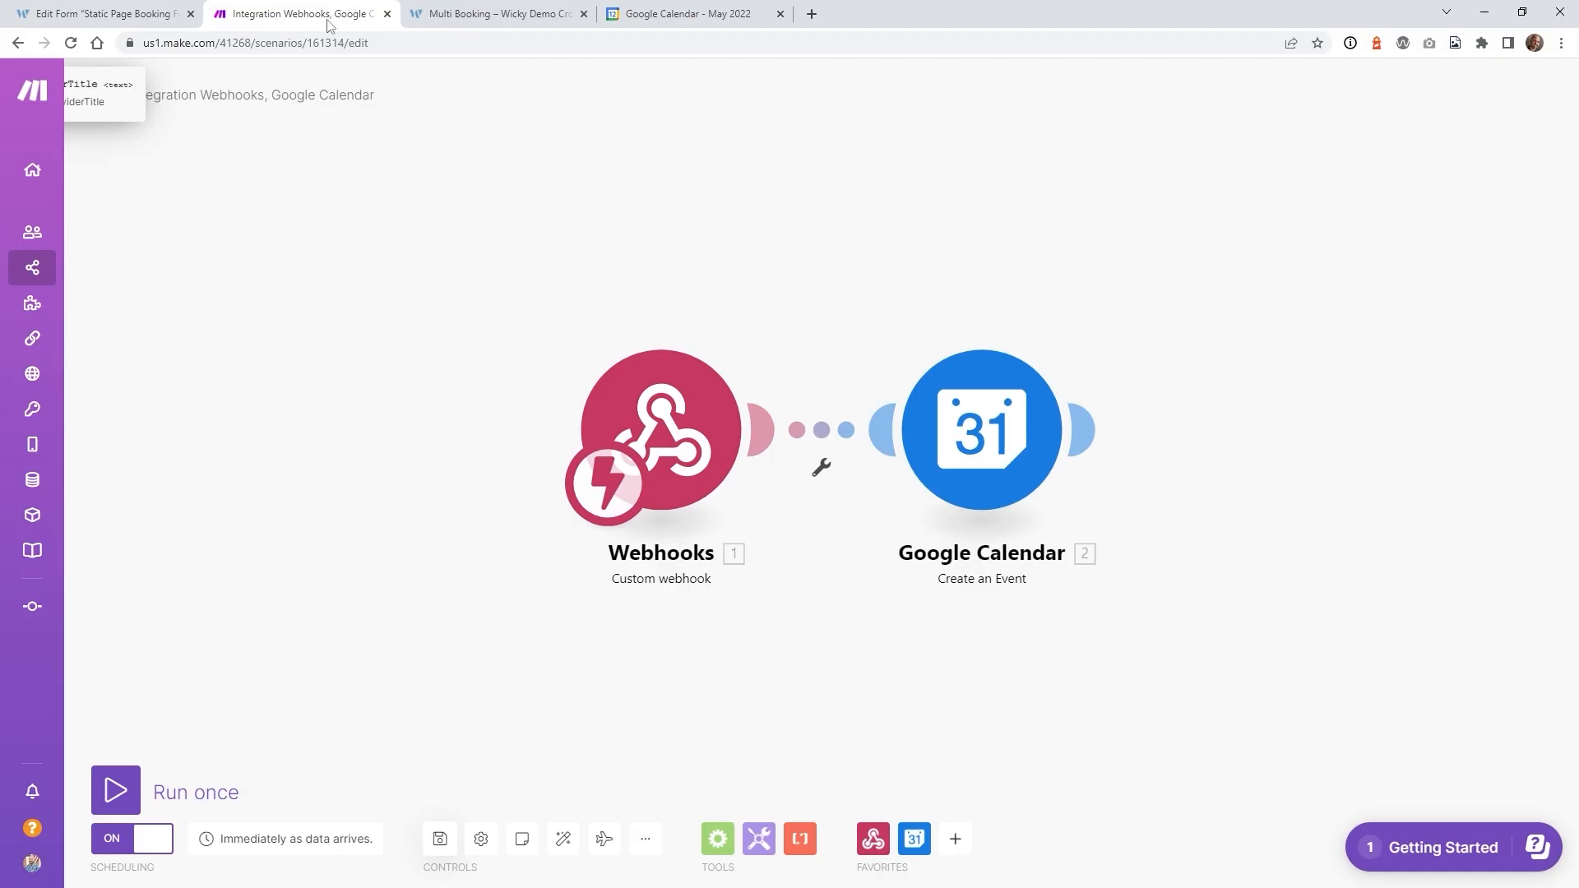
pyautogui.click(1006, 444)
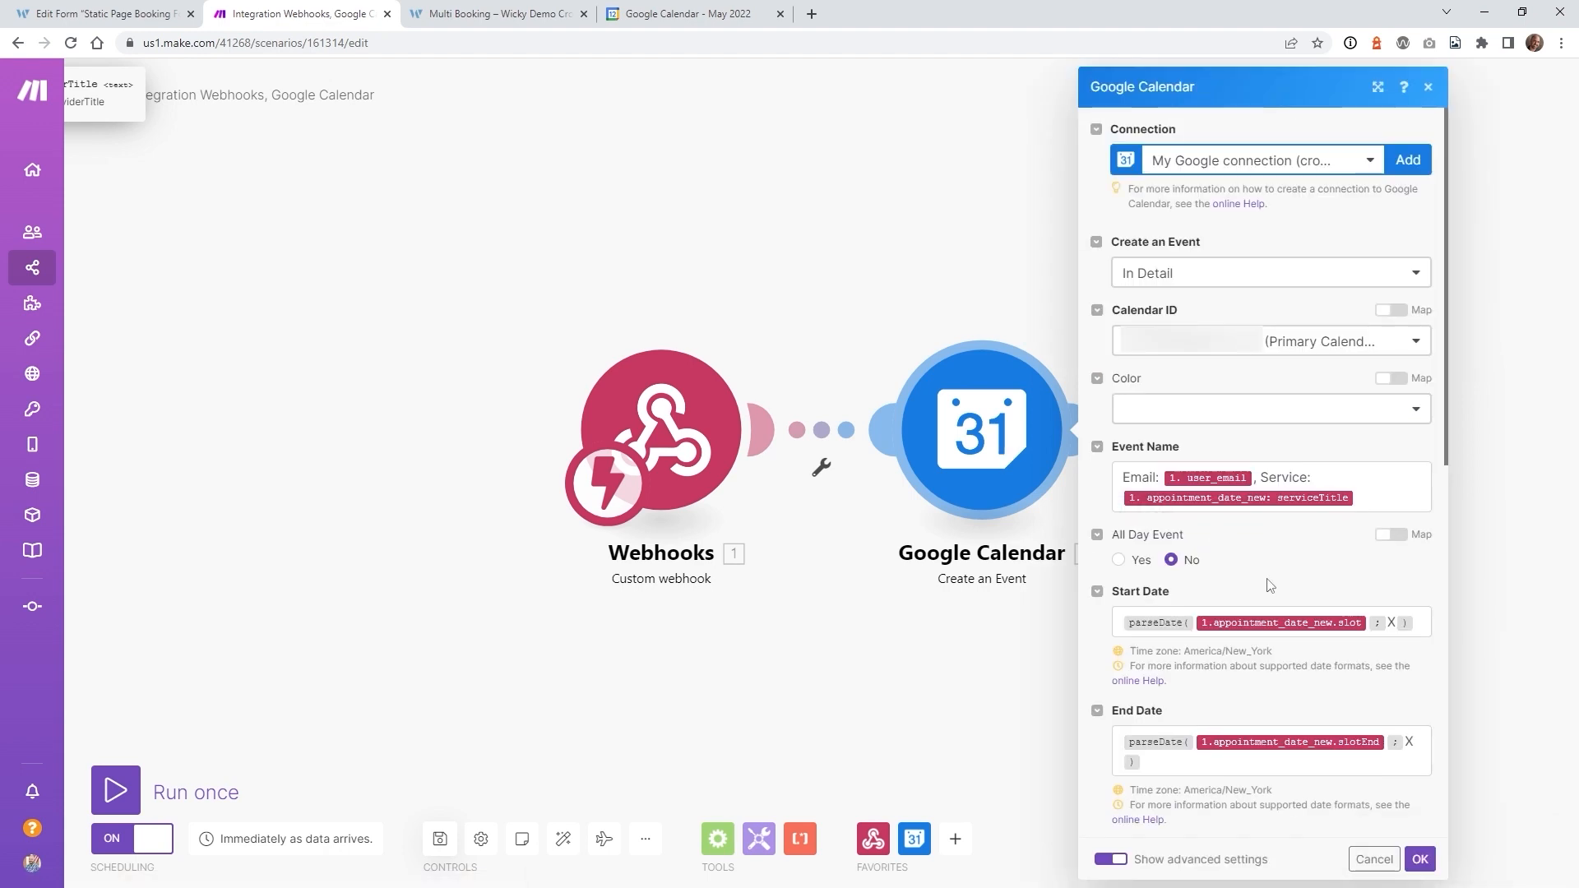
pyautogui.scroll(-2, 1281, 584)
pyautogui.click(1425, 463)
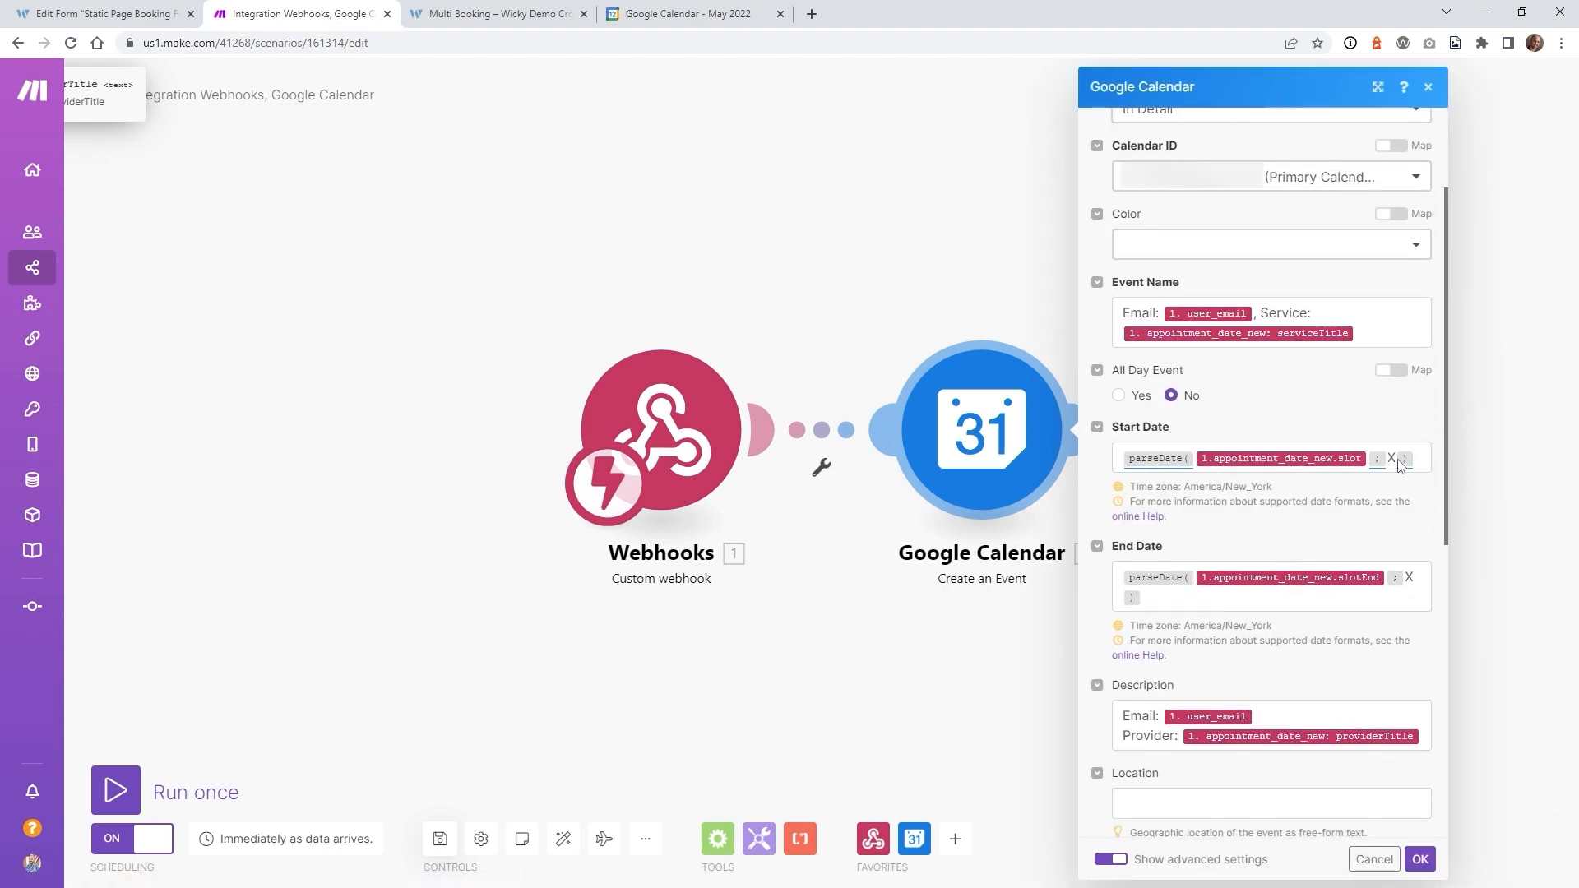
pyautogui.write('+')
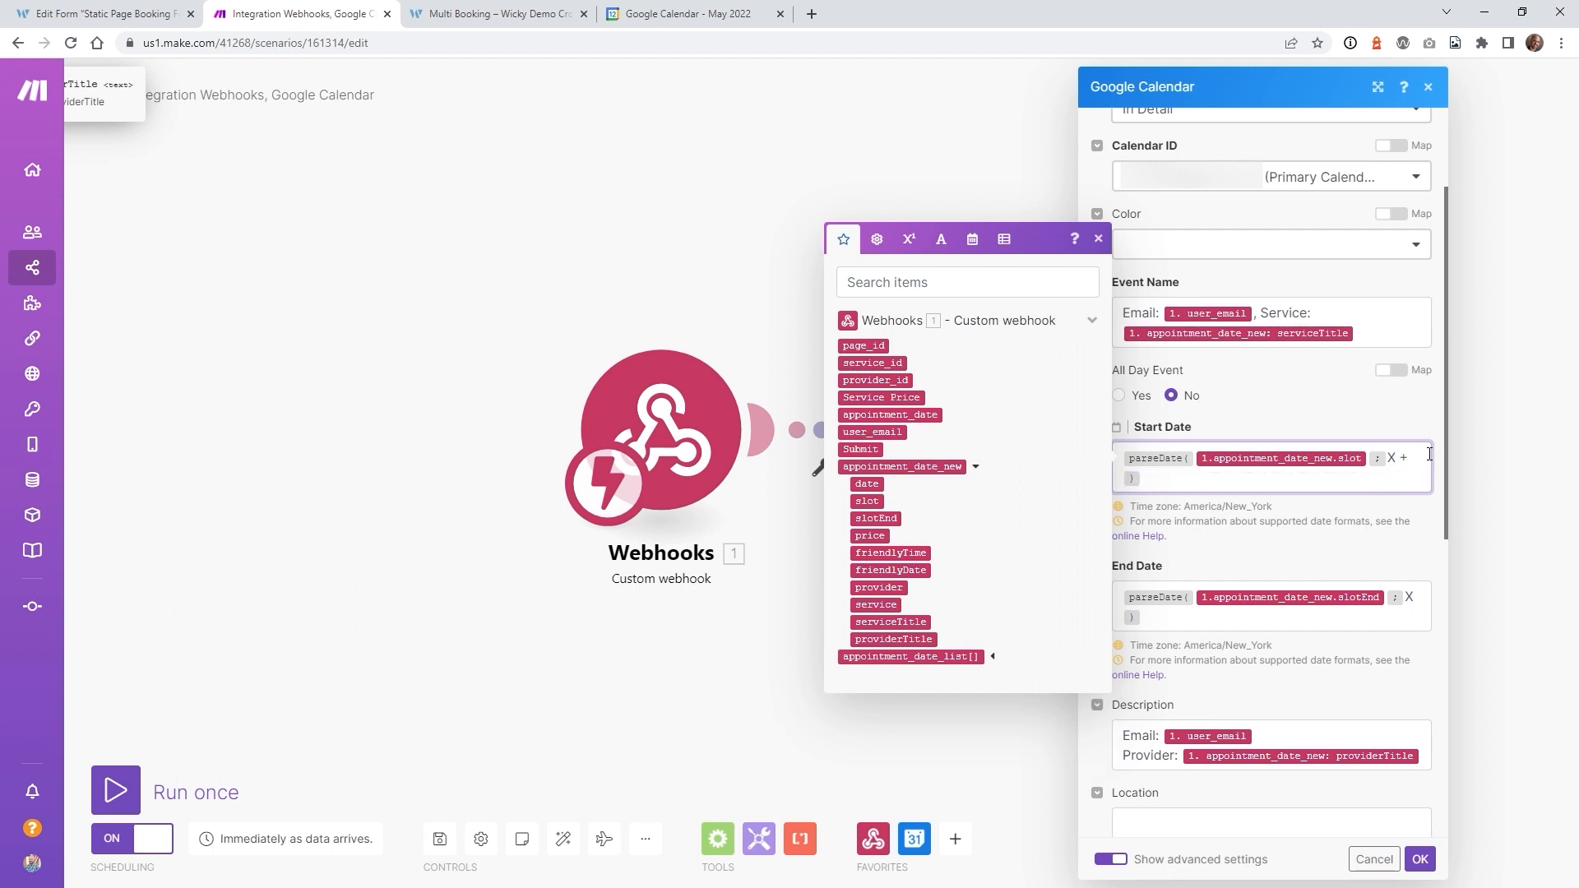
pyautogui.click(1415, 595)
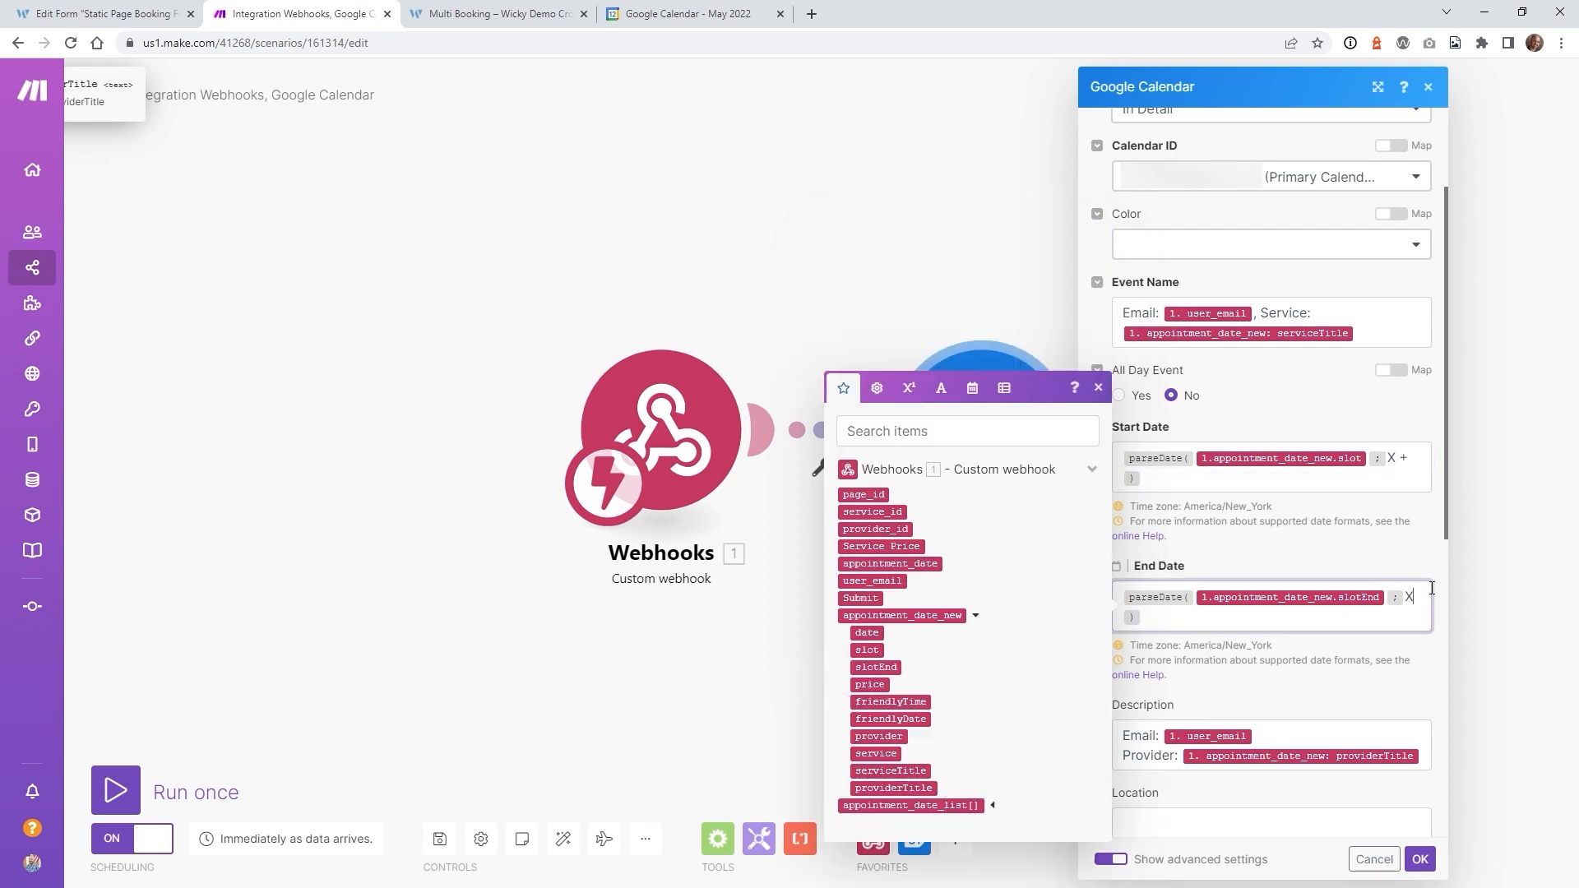
pyautogui.write('+')
pyautogui.click(1422, 861)
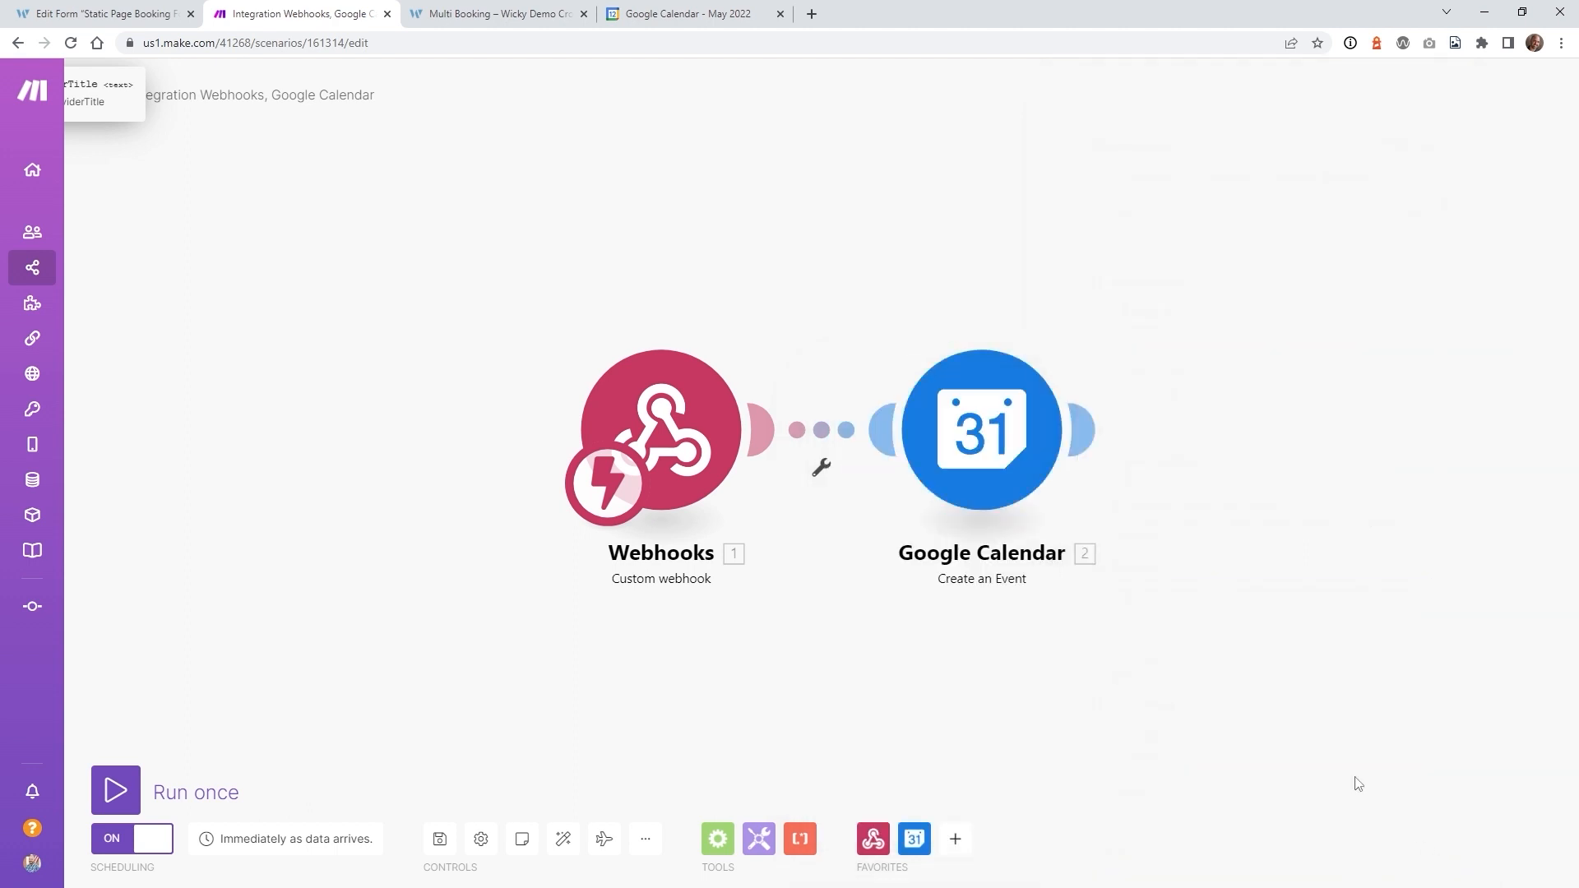
pyautogui.click(439, 839)
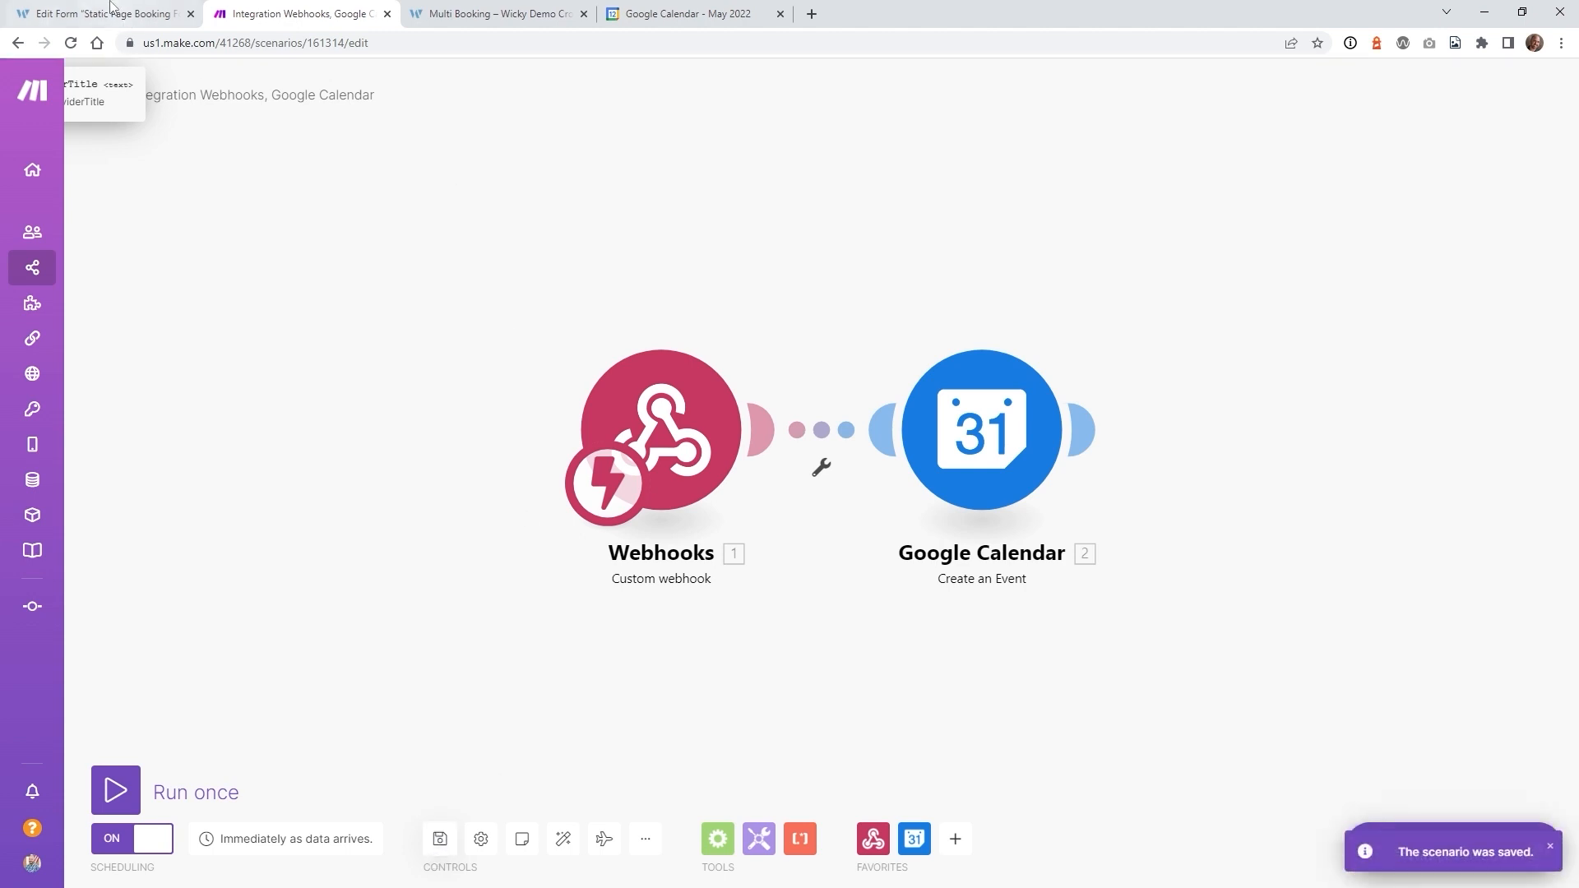
pyautogui.click(487, 14)
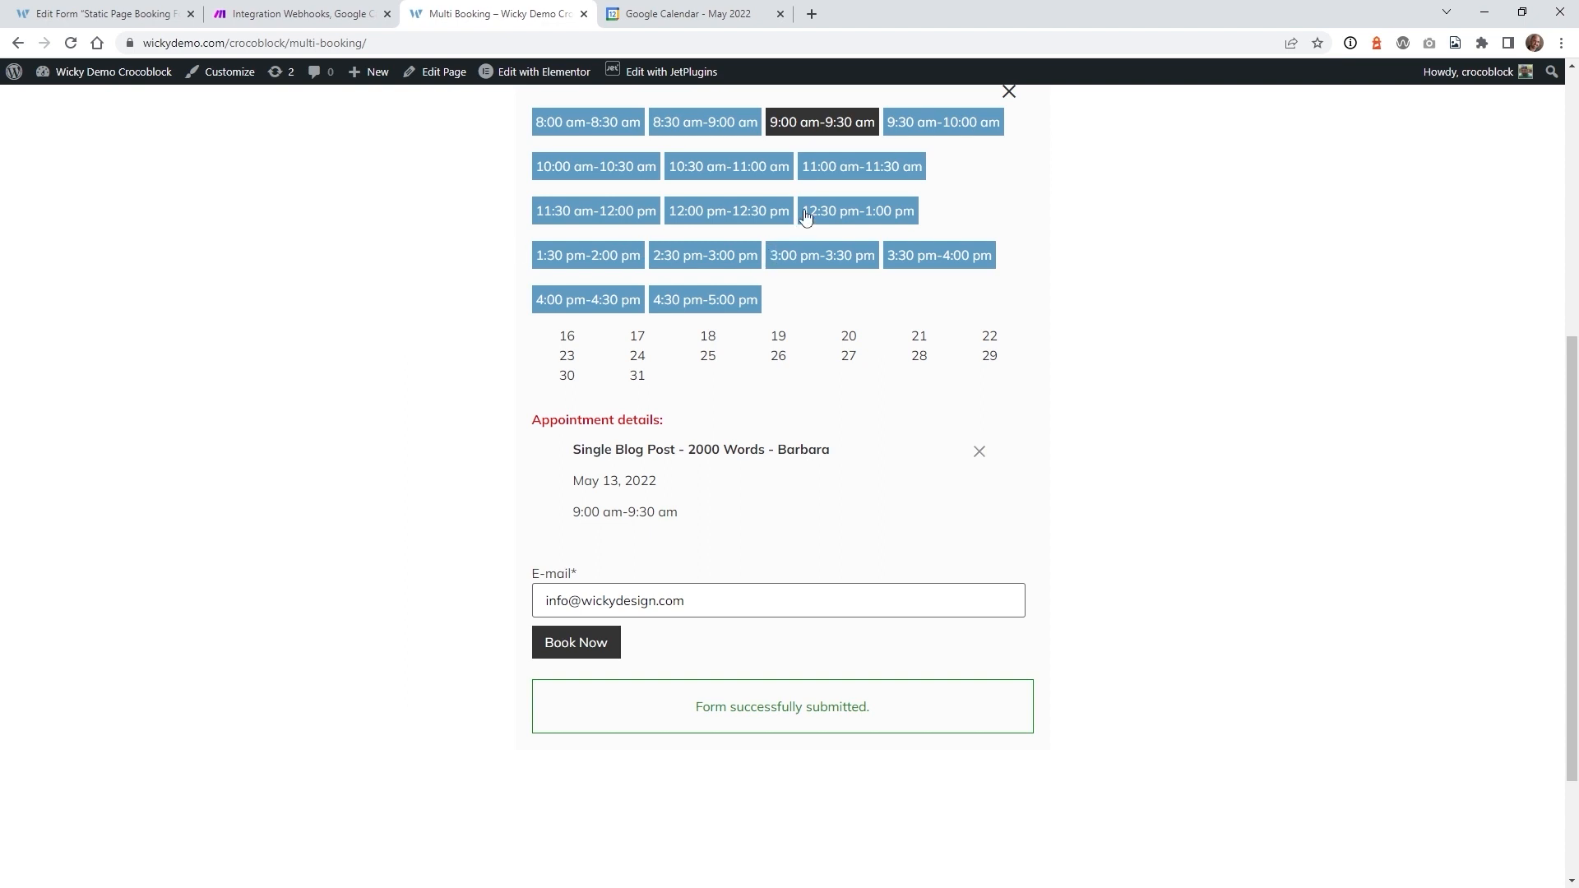
# - Book the May 13 11:00–11:30 am slot instead of 9:00 am and check the calendar
pyautogui.click(847, 167)
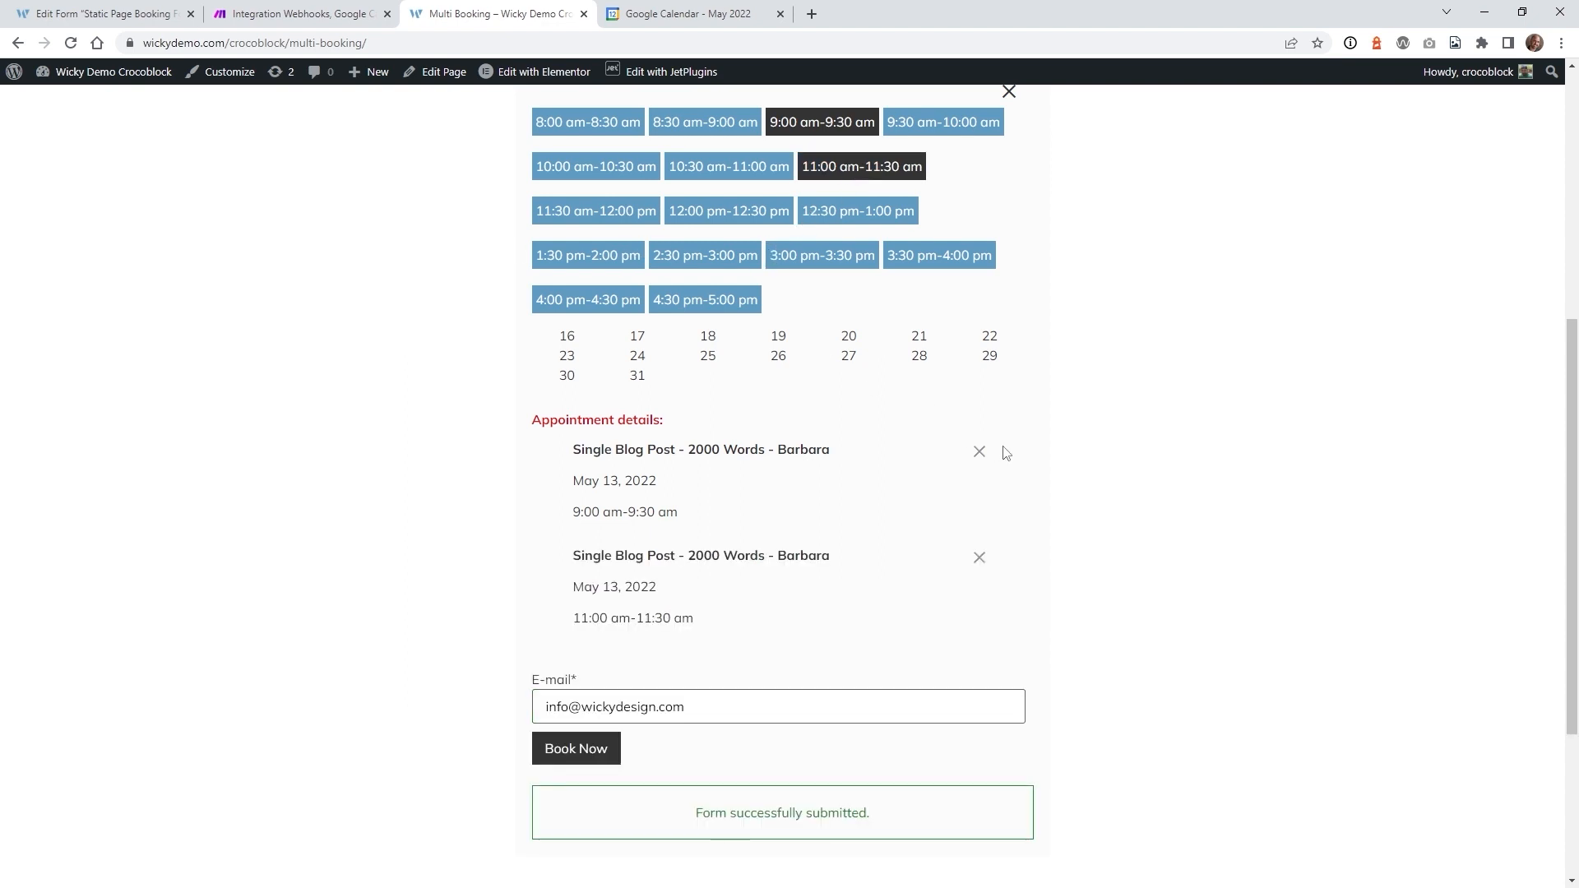
pyautogui.click(979, 450)
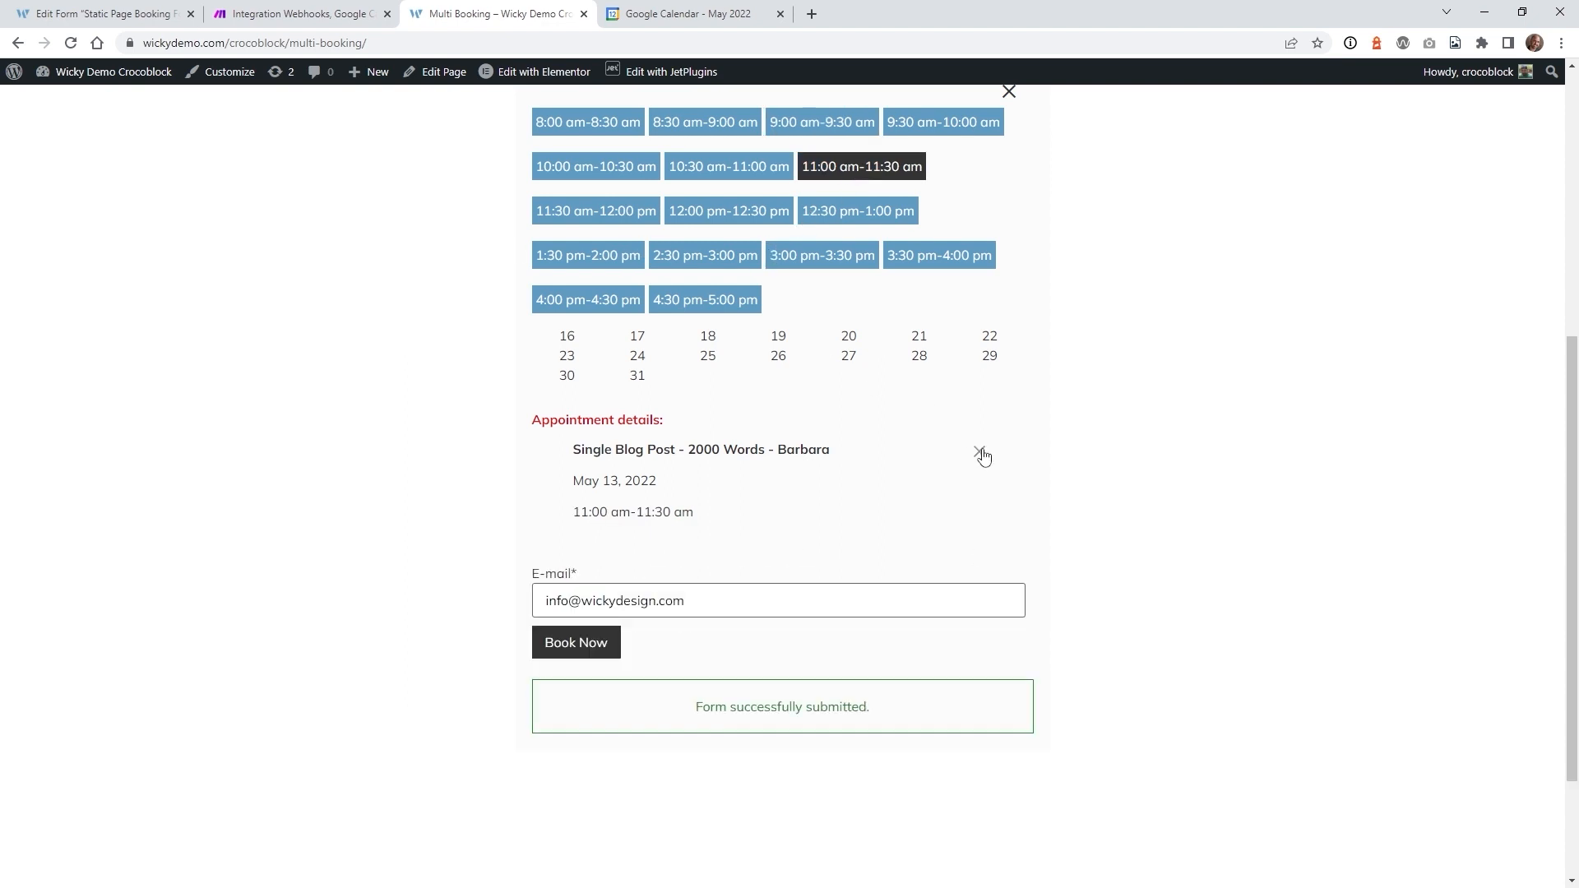
pyautogui.click(579, 641)
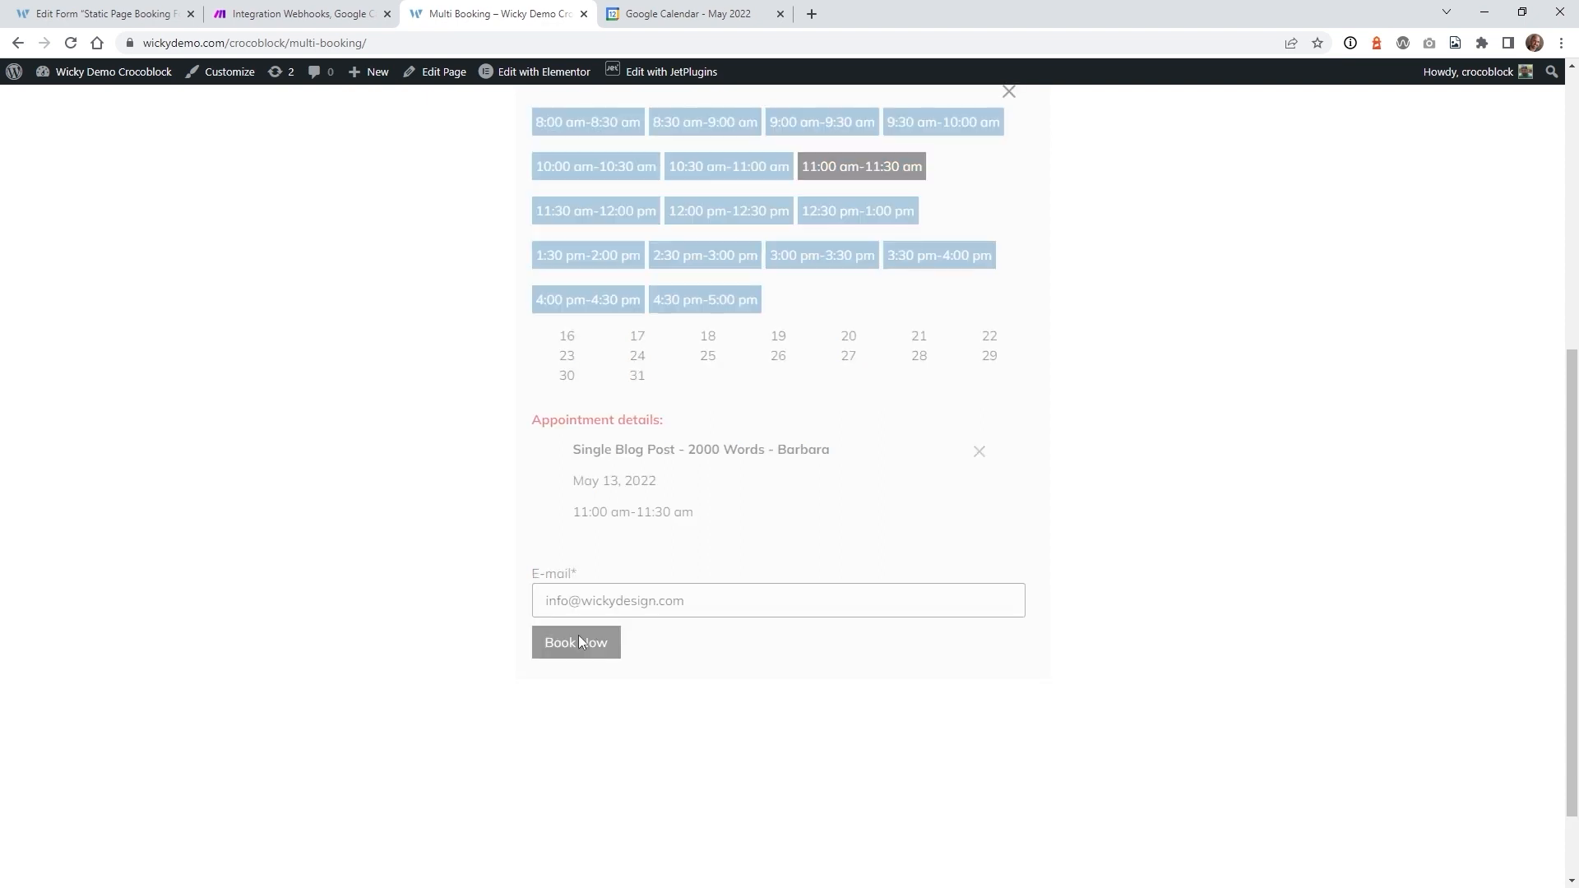
pyautogui.click(653, 4)
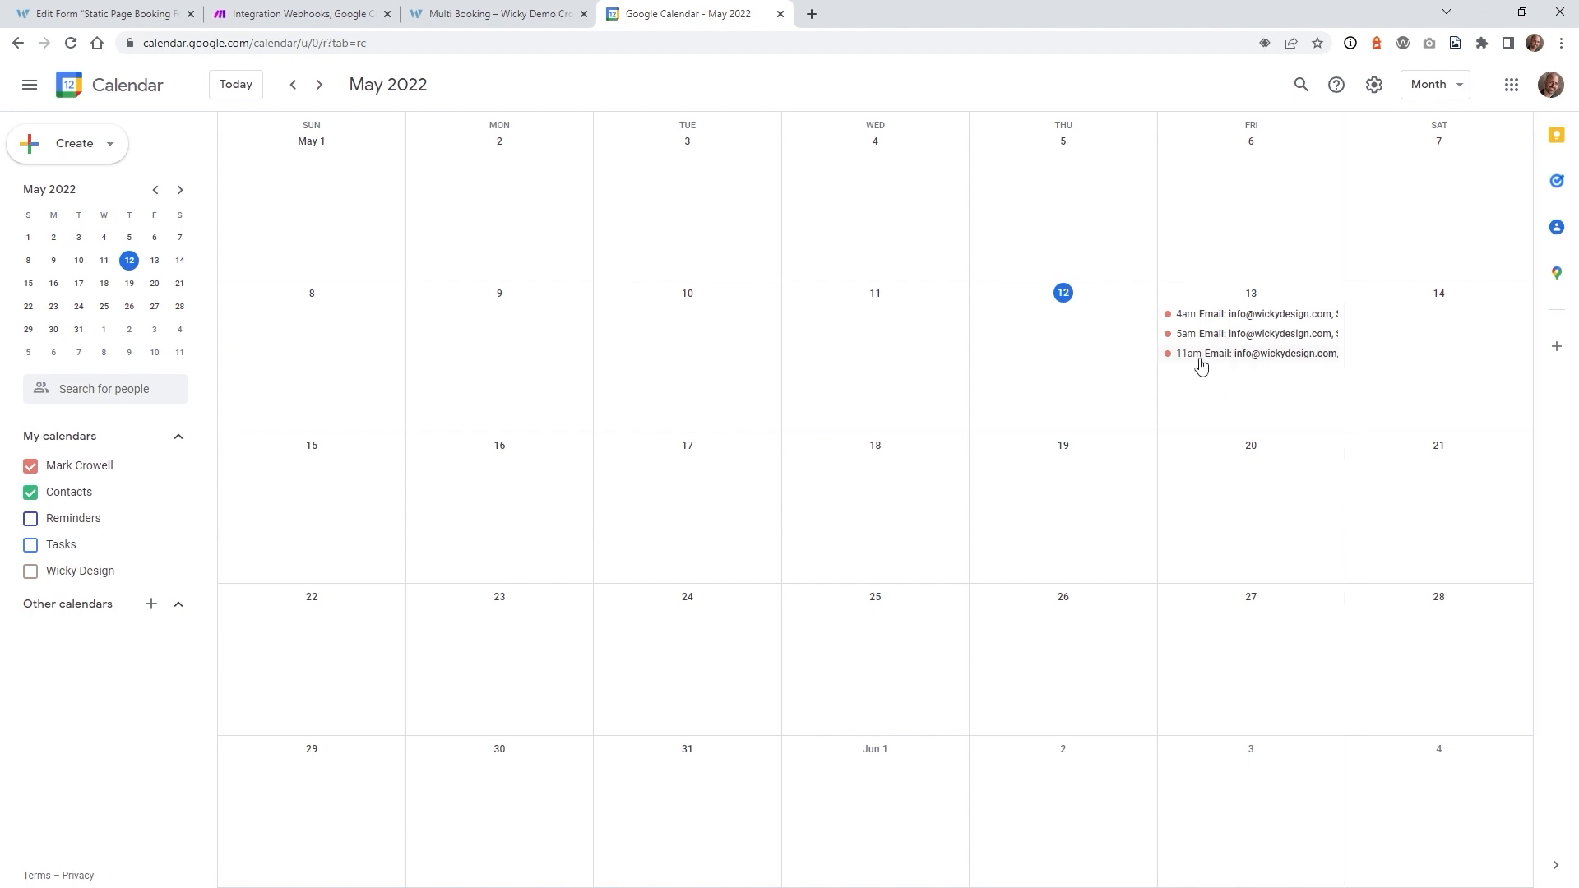
pyautogui.click(1204, 360)
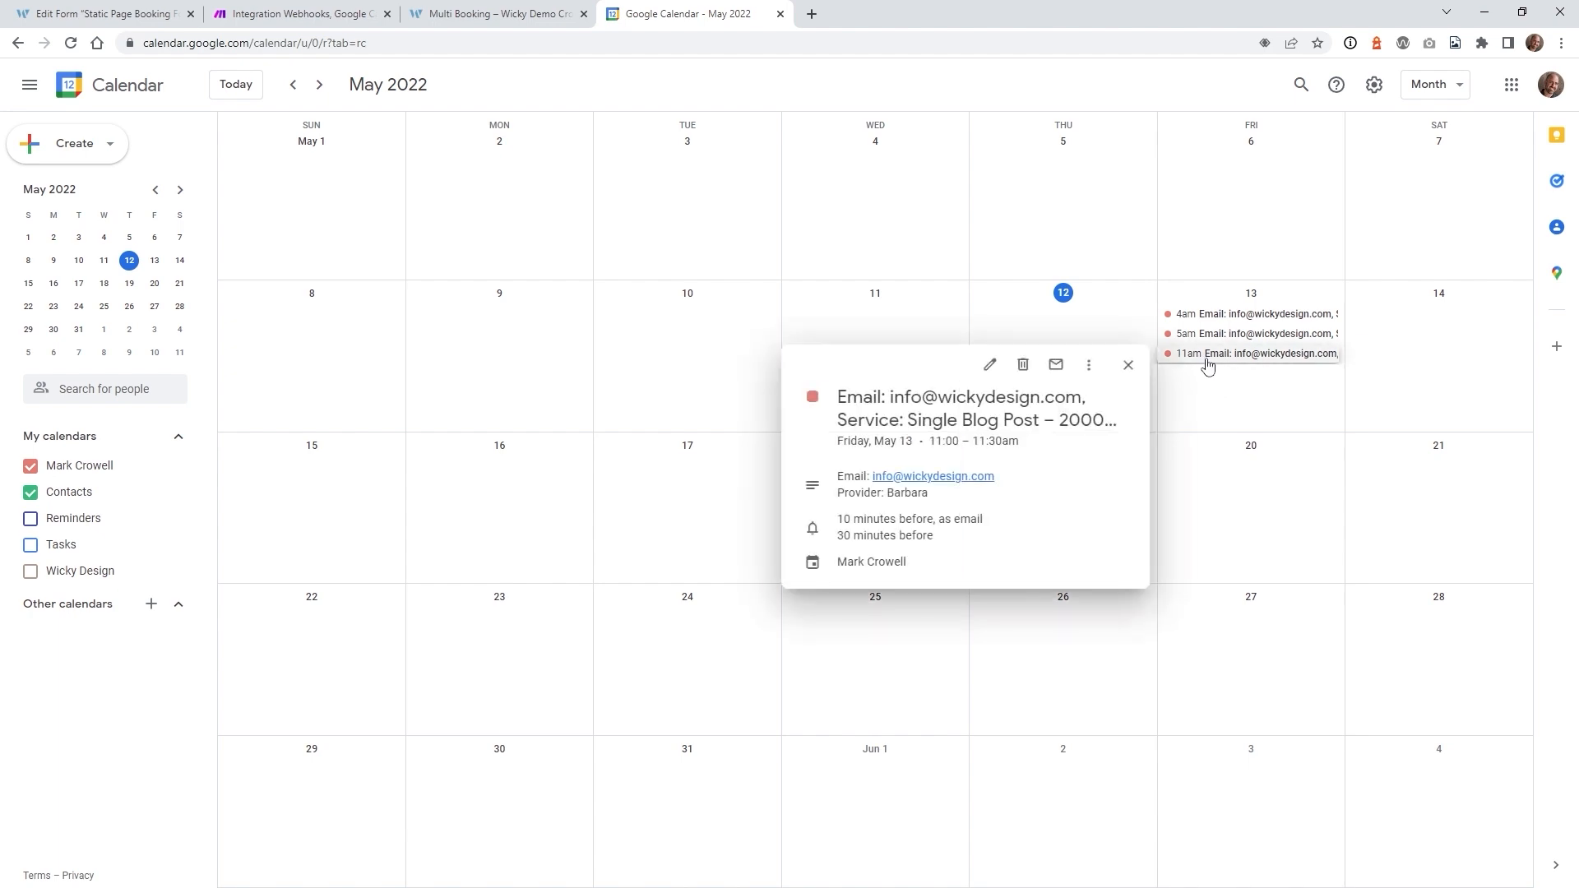
pyautogui.click(992, 369)
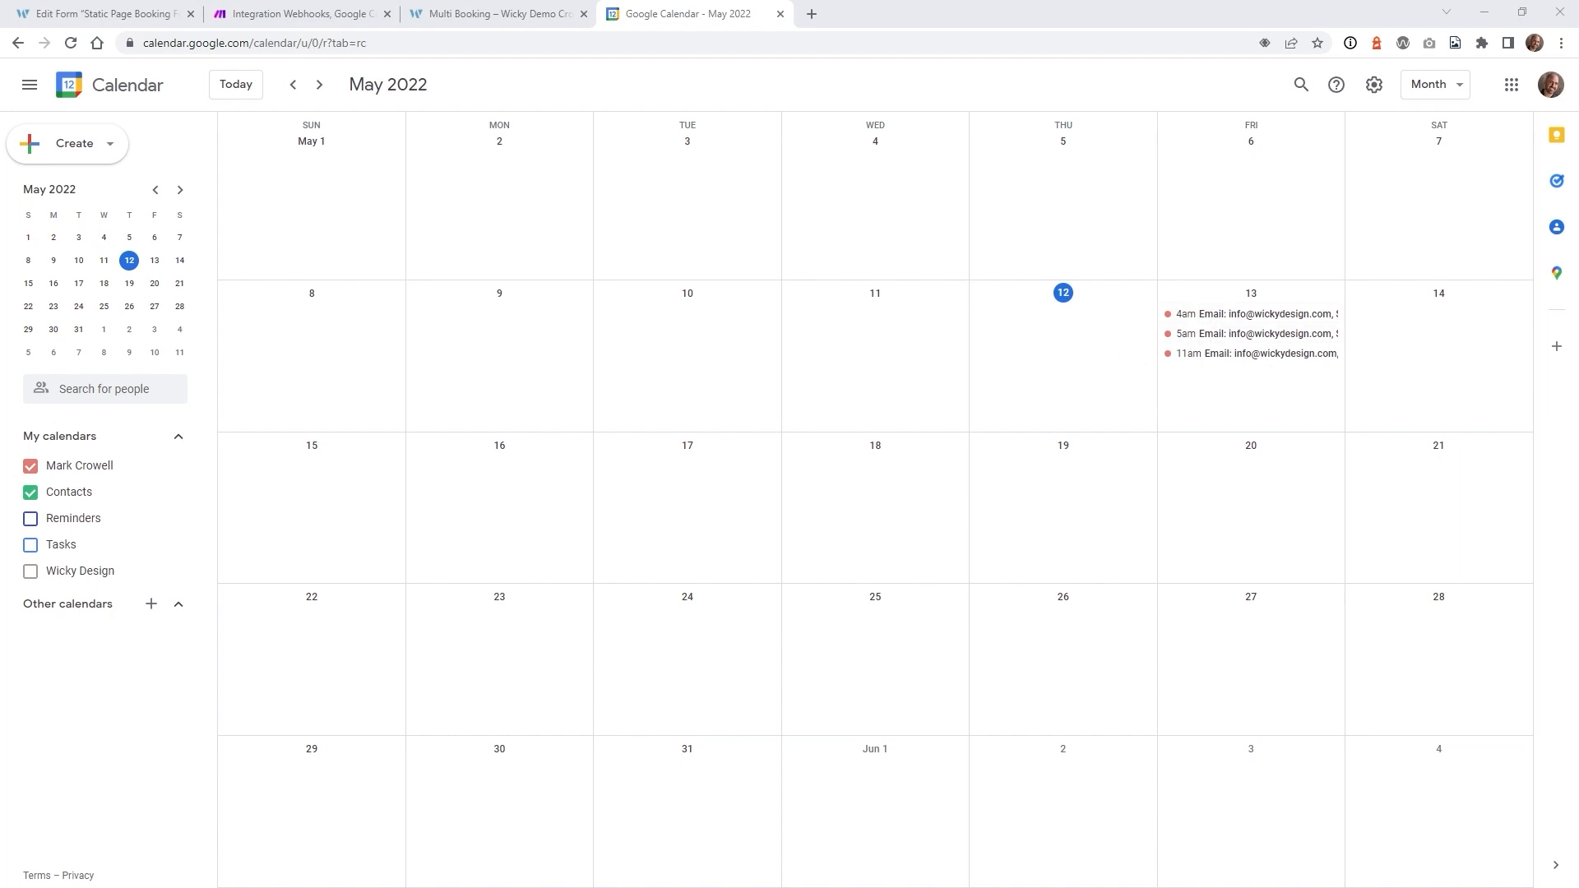
# - Delete the slot and slotEnd pills and the " +" from both Start and End Date fields
pyautogui.click(221, 20)
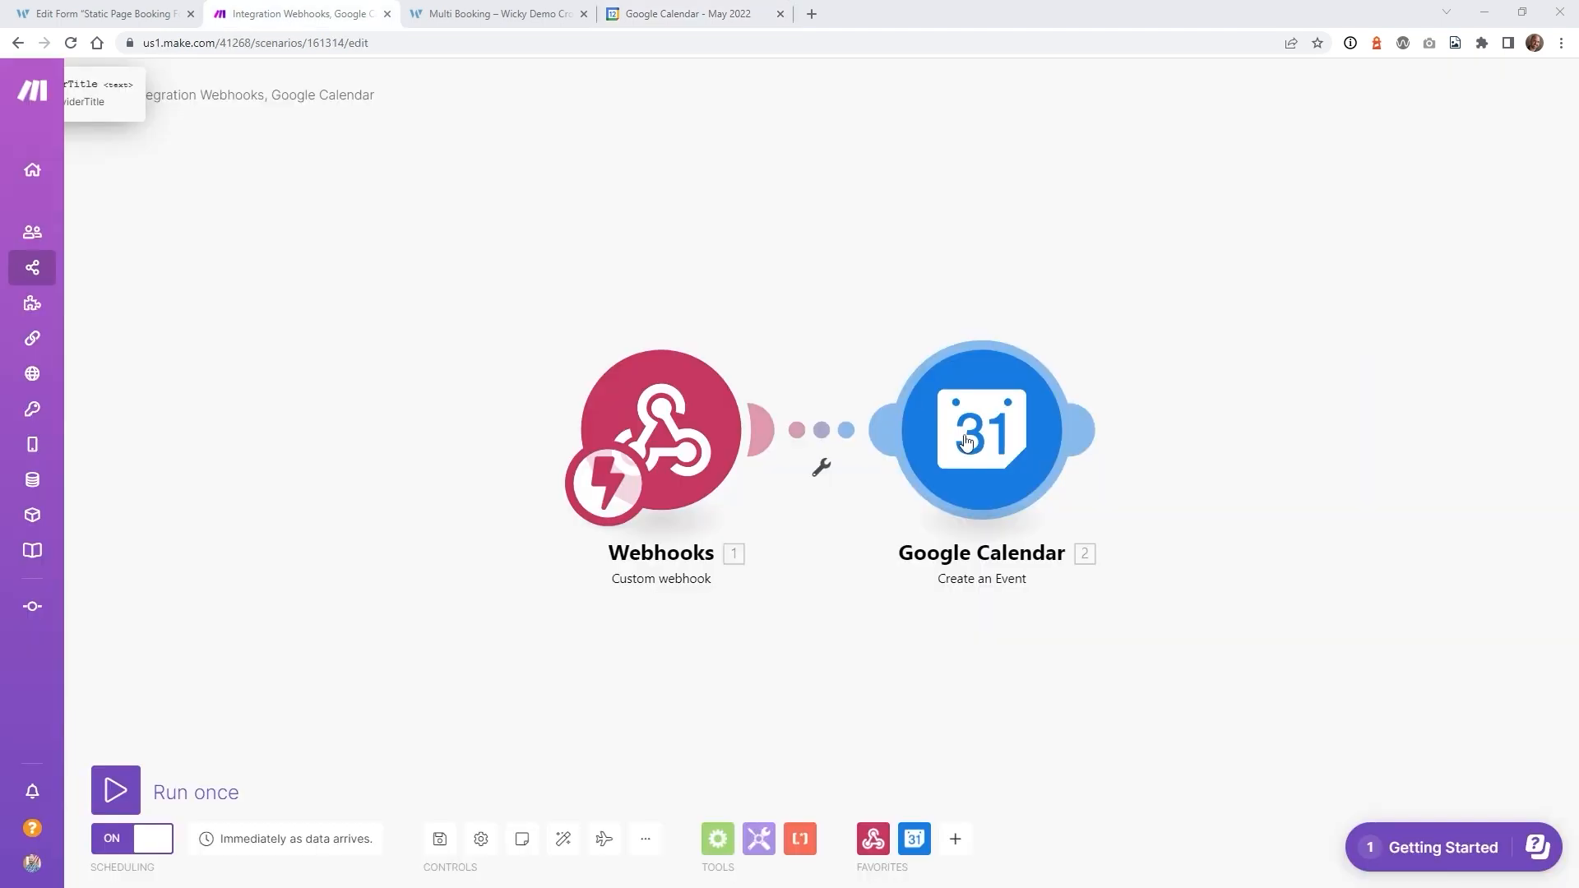
pyautogui.click(967, 441)
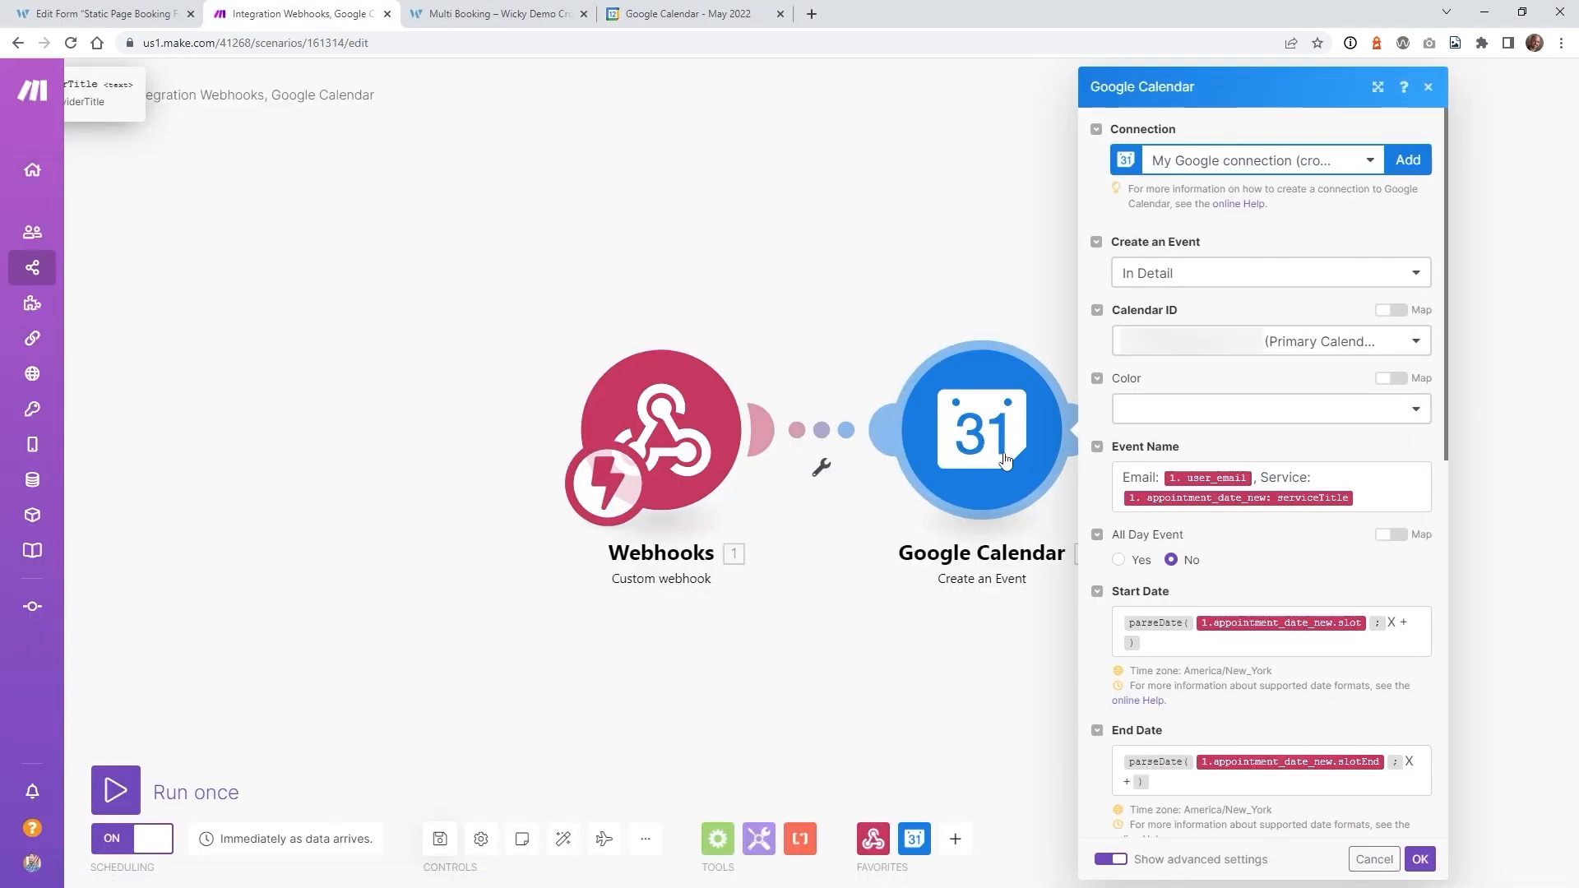
pyautogui.scroll(-4, 1326, 474)
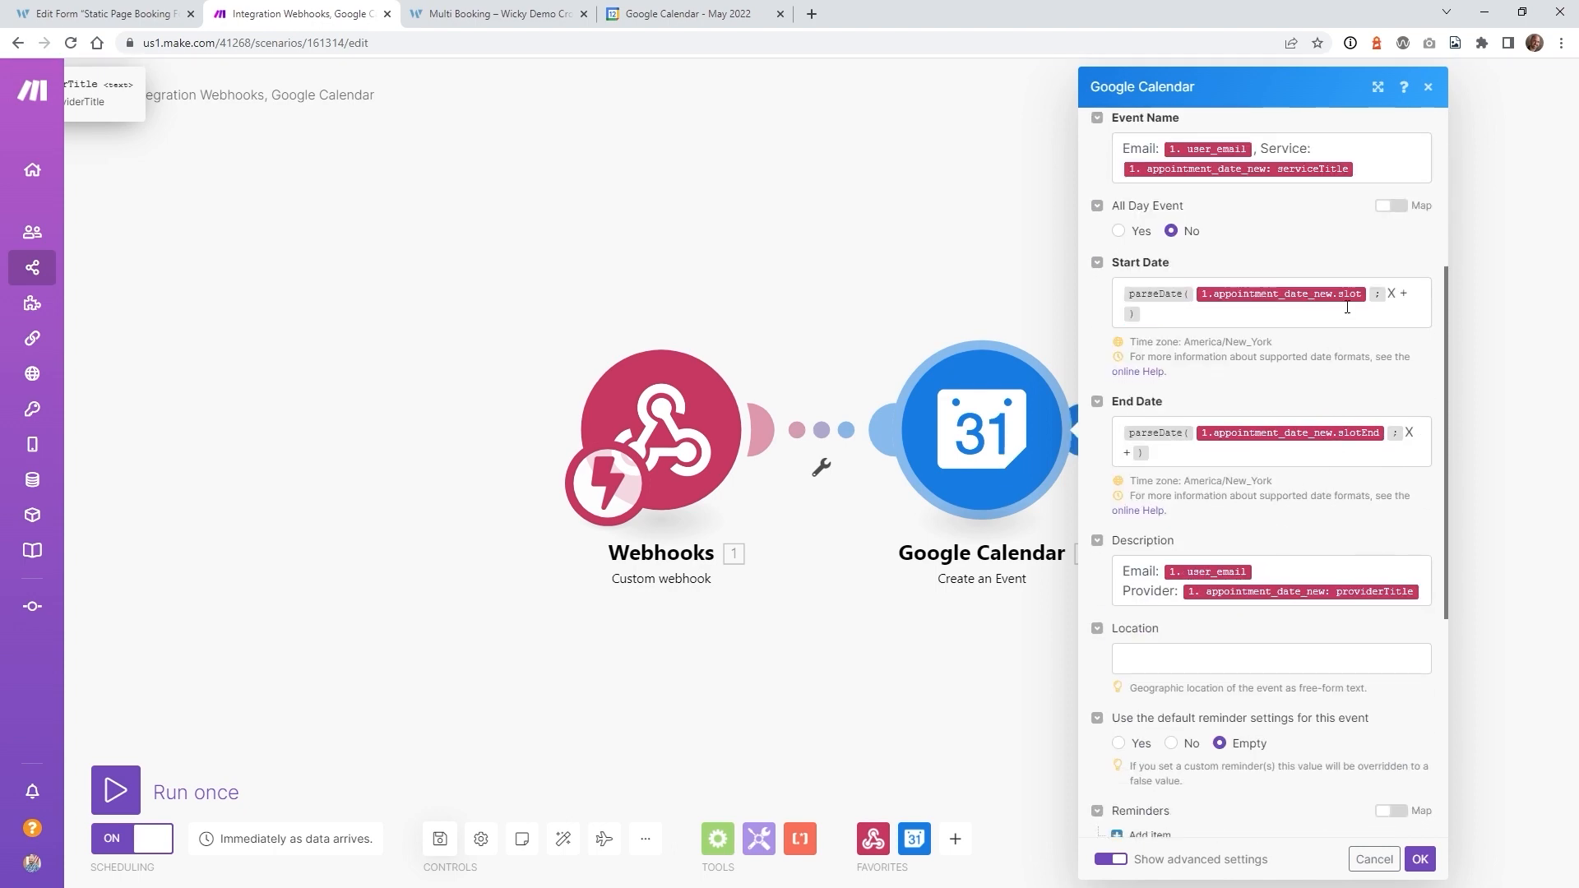
pyautogui.click(1347, 308)
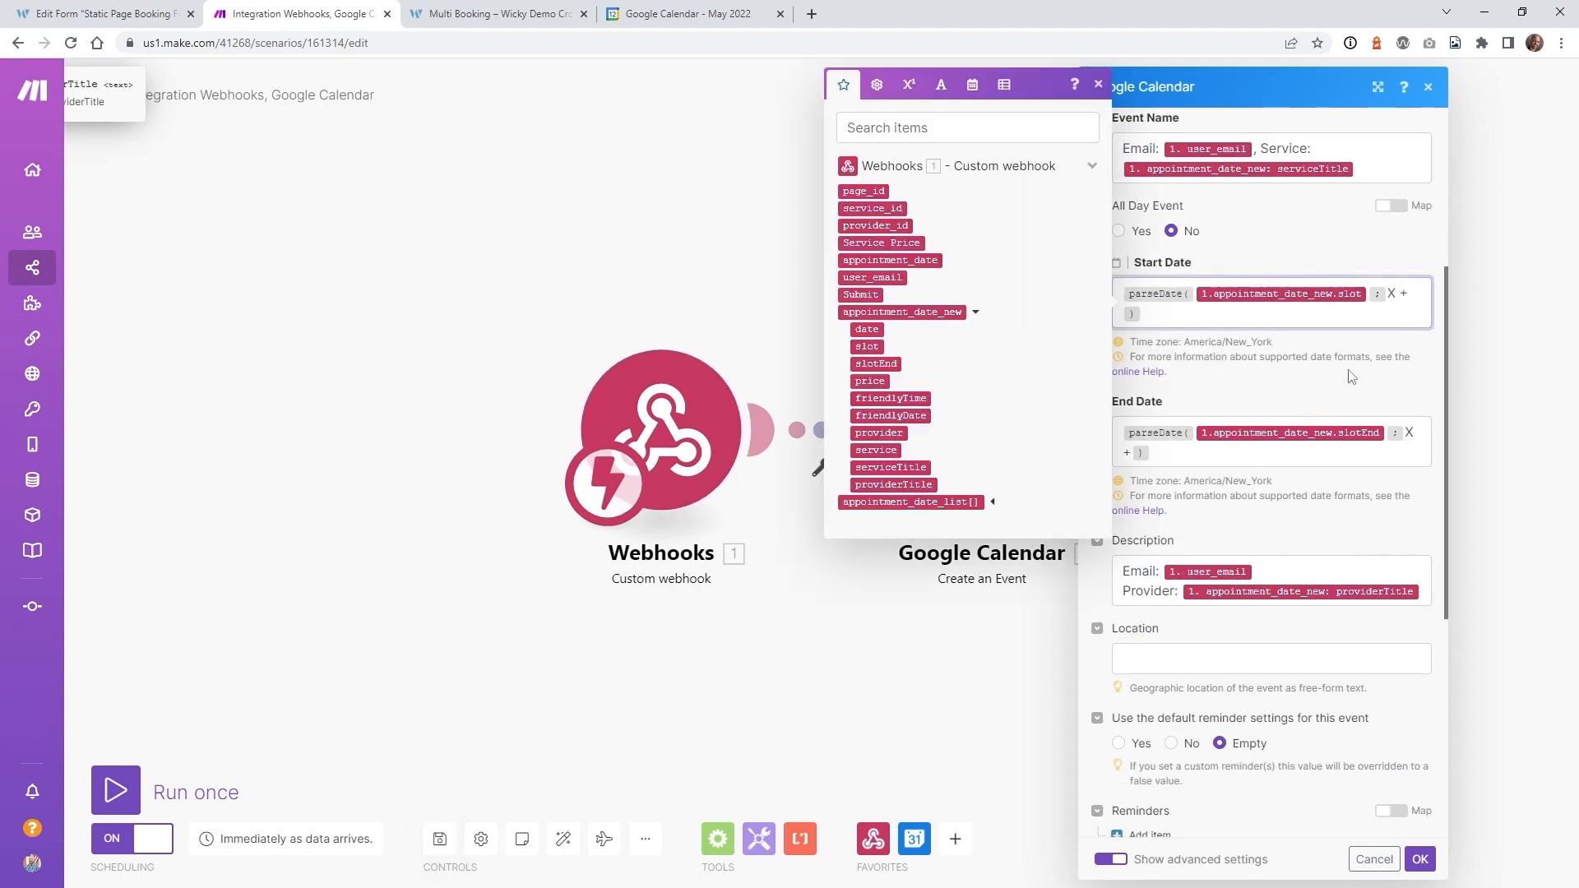
pyautogui.click(1336, 444)
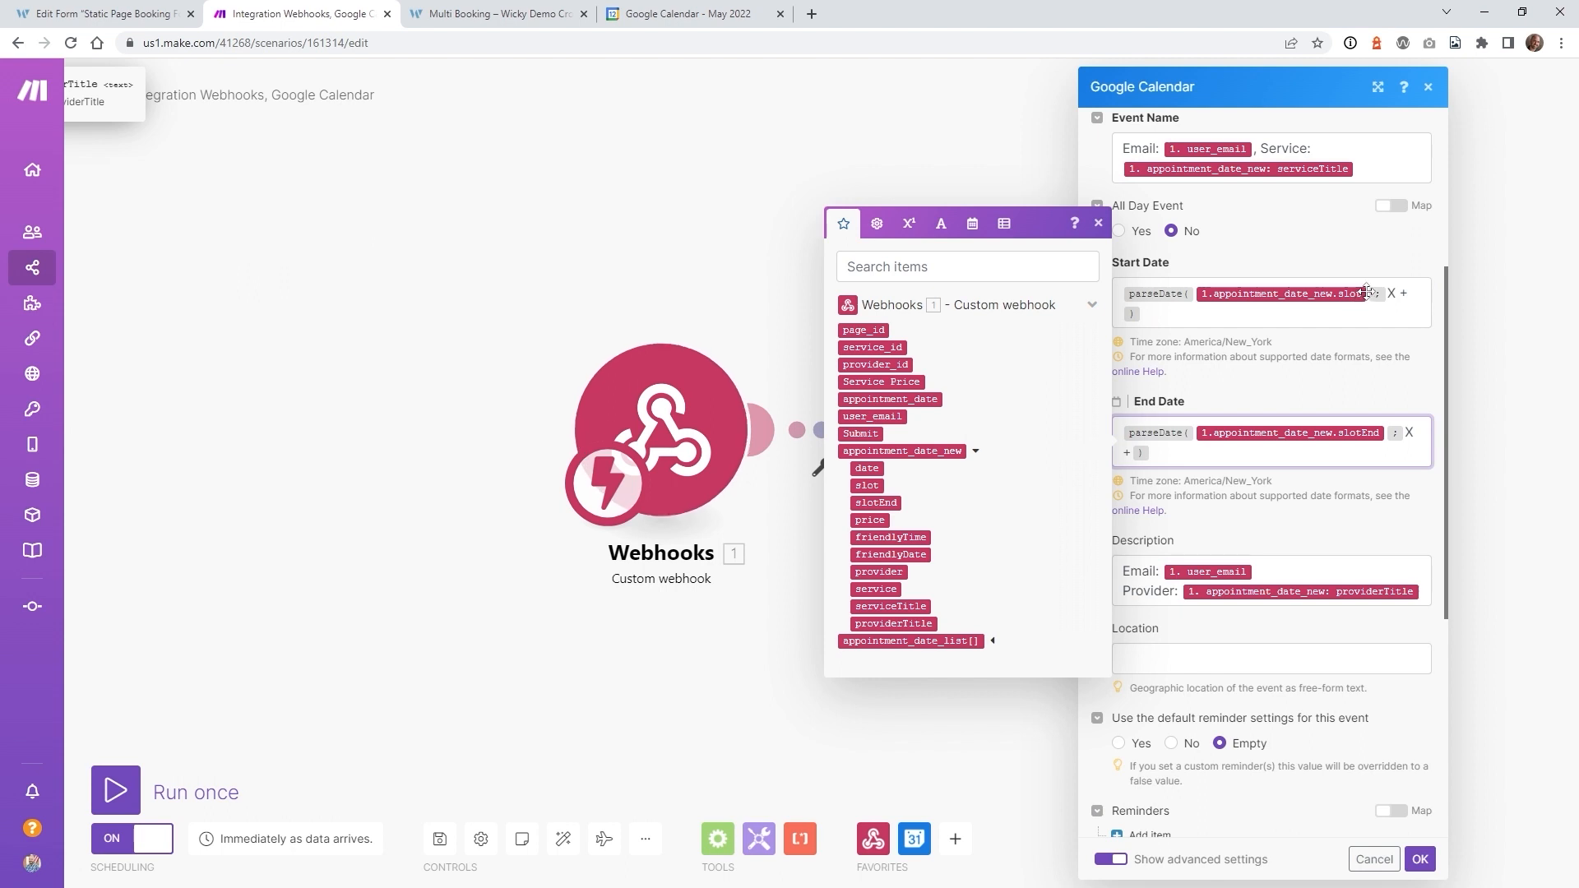
pyautogui.click(1367, 292)
pyautogui.press('BackSpace')
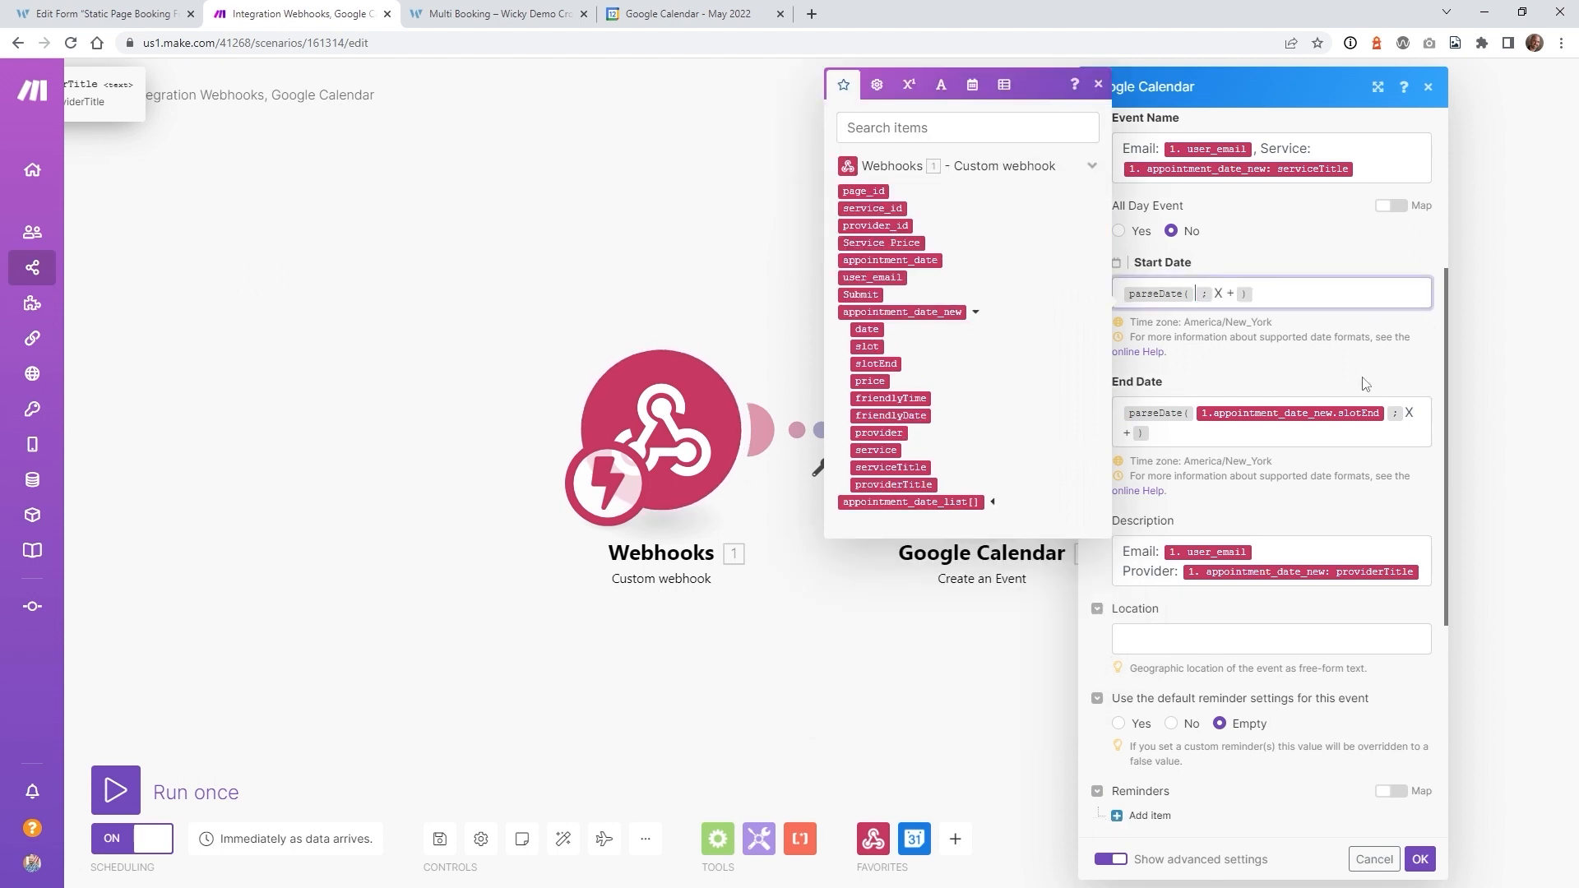
pyautogui.click(1384, 409)
pyautogui.press('BackSpace')
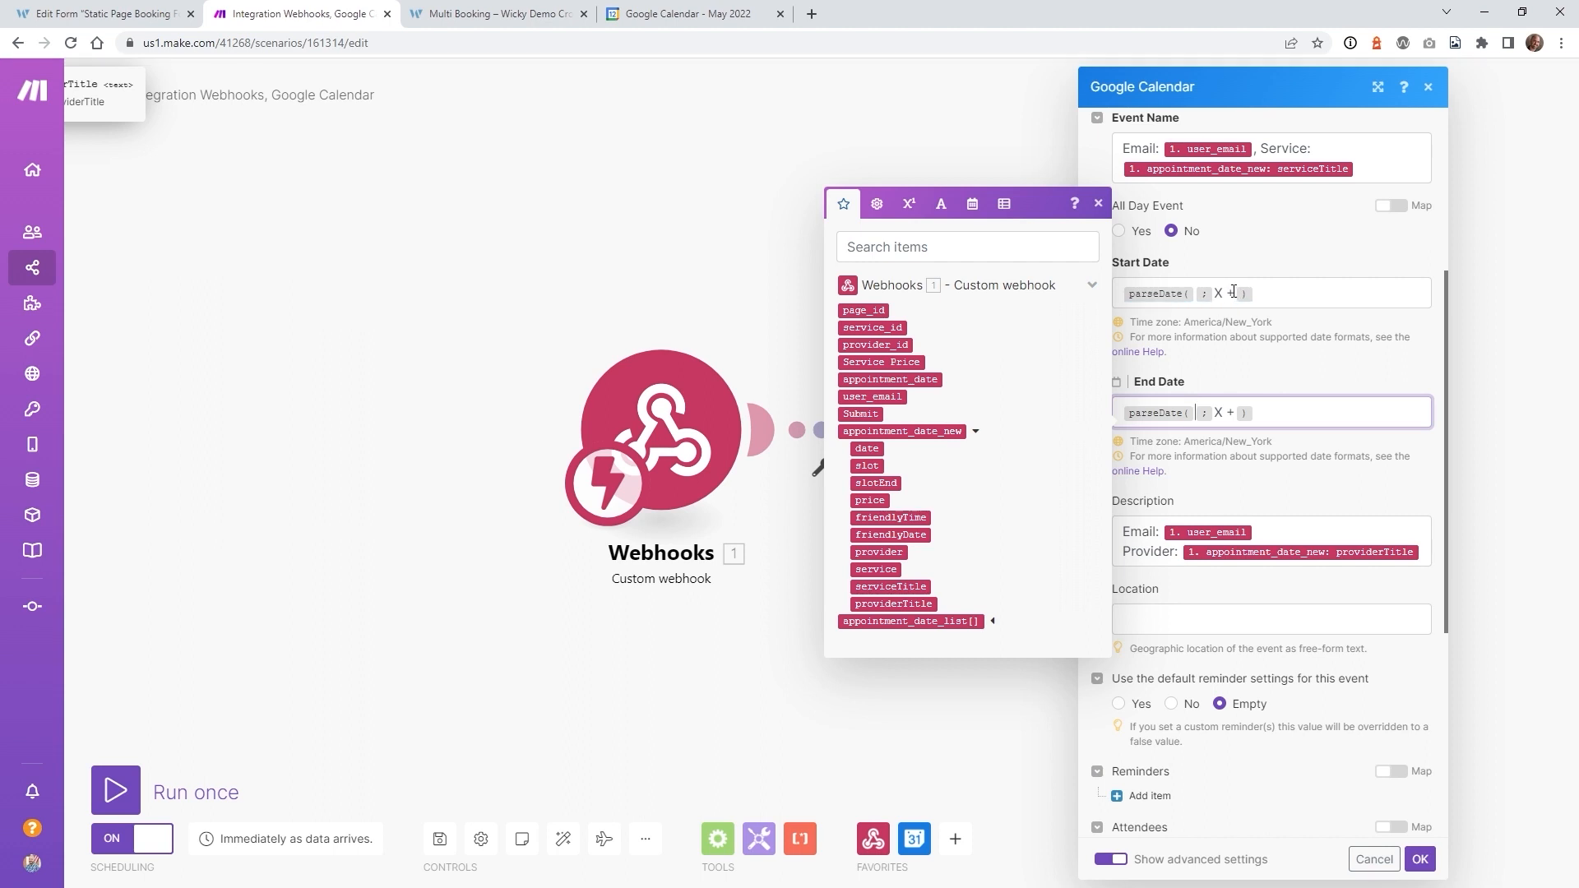
pyautogui.click(1266, 302)
pyautogui.press('BackSpace')
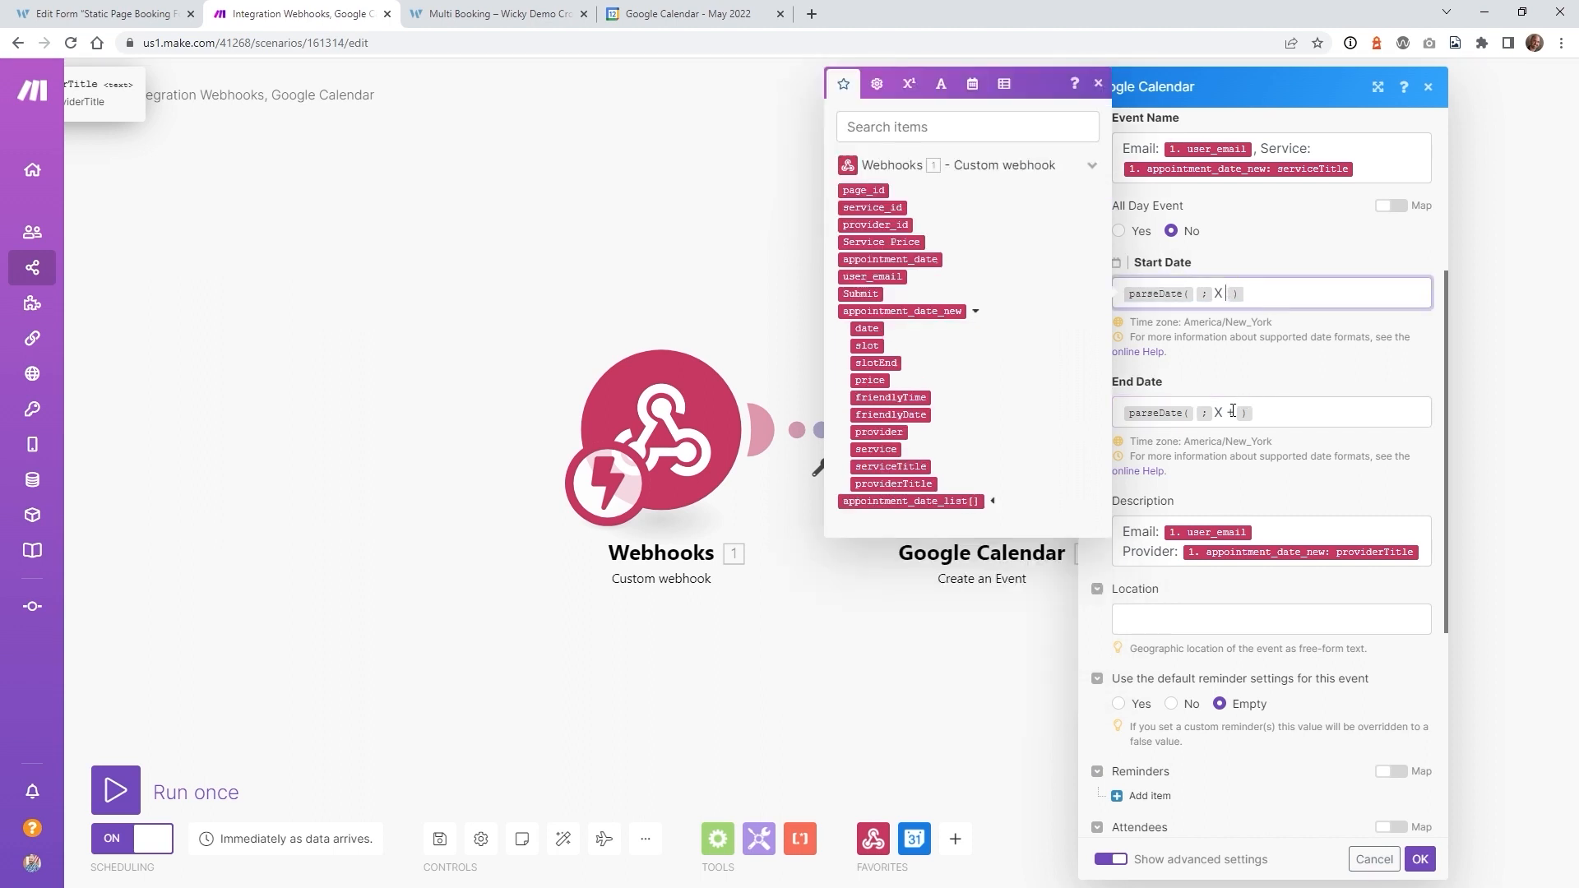
pyautogui.click(1231, 412)
pyautogui.press('BackSpace')
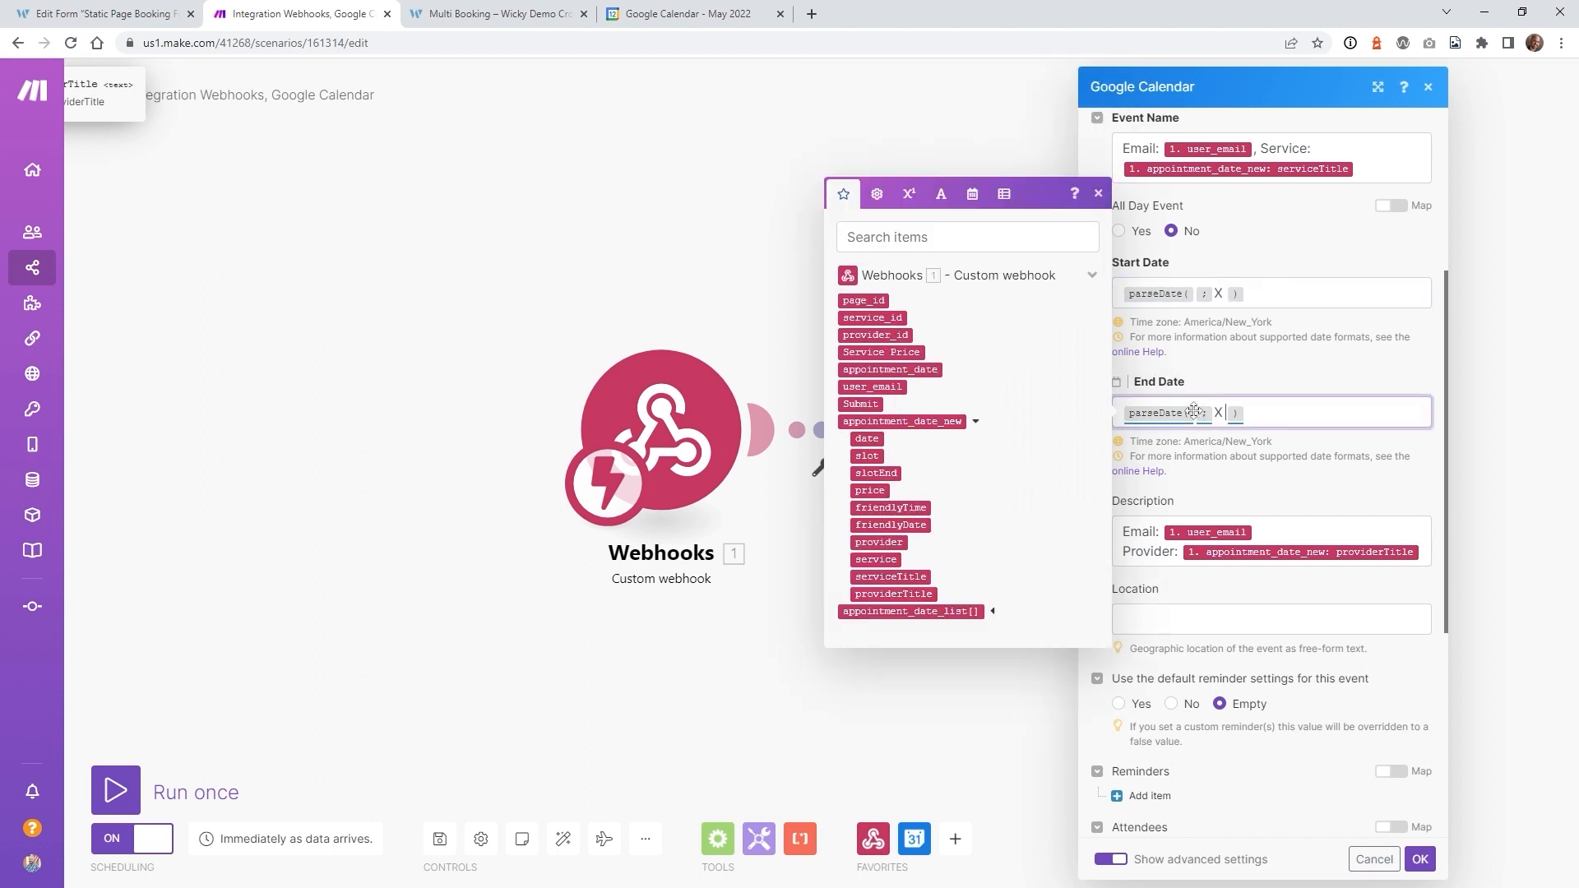
# - Map appointment_date_new's date into both Start and End Date, confirm, and save the scenario
pyautogui.click(1196, 295)
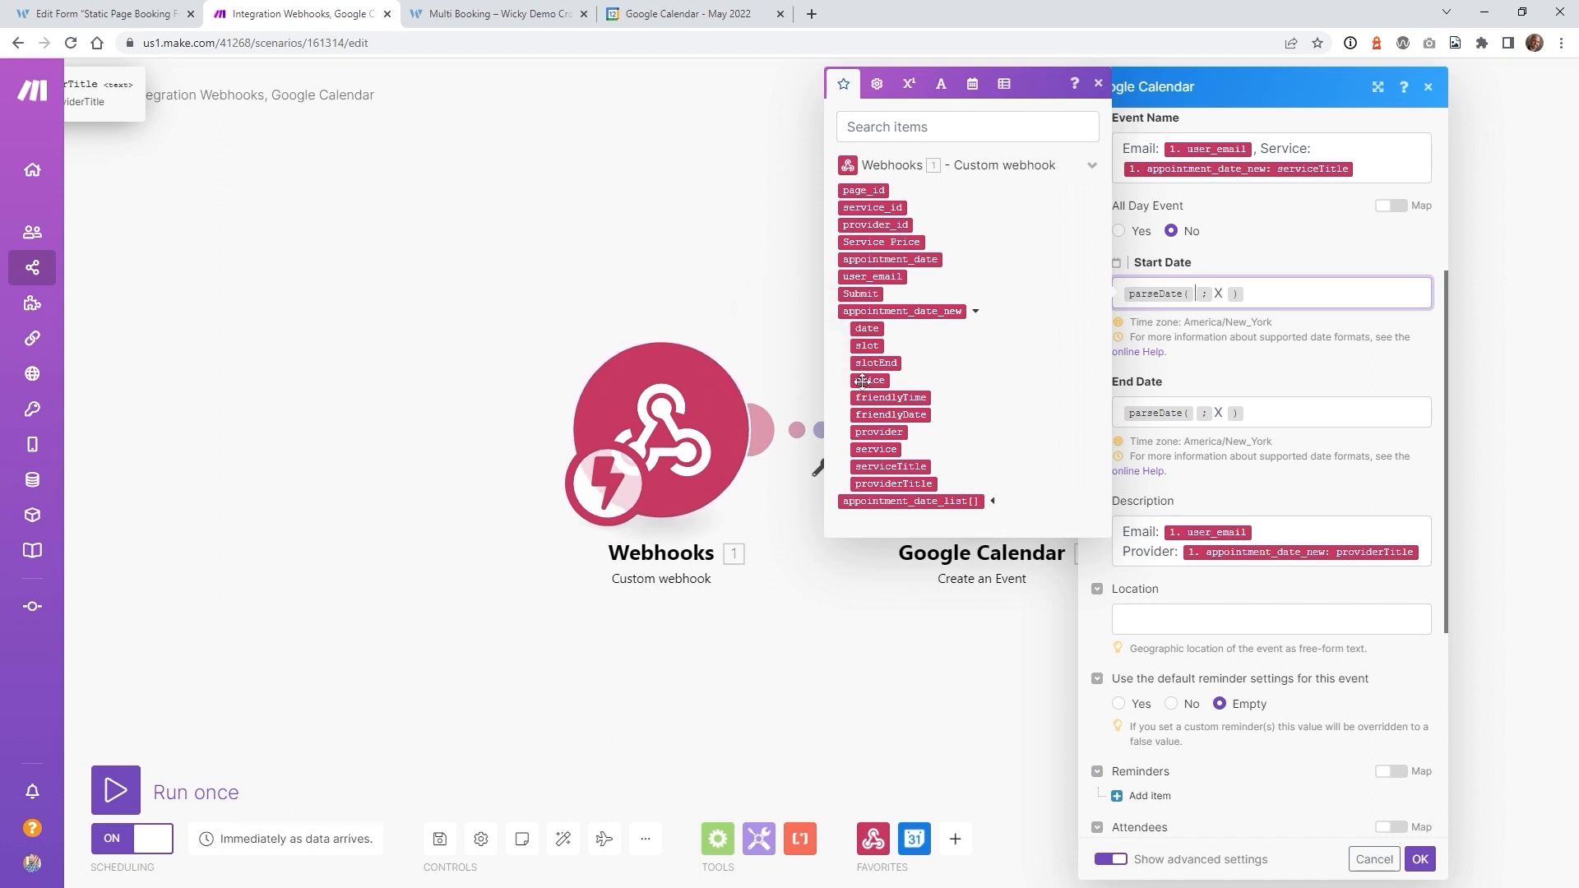
pyautogui.click(867, 328)
pyautogui.click(1195, 429)
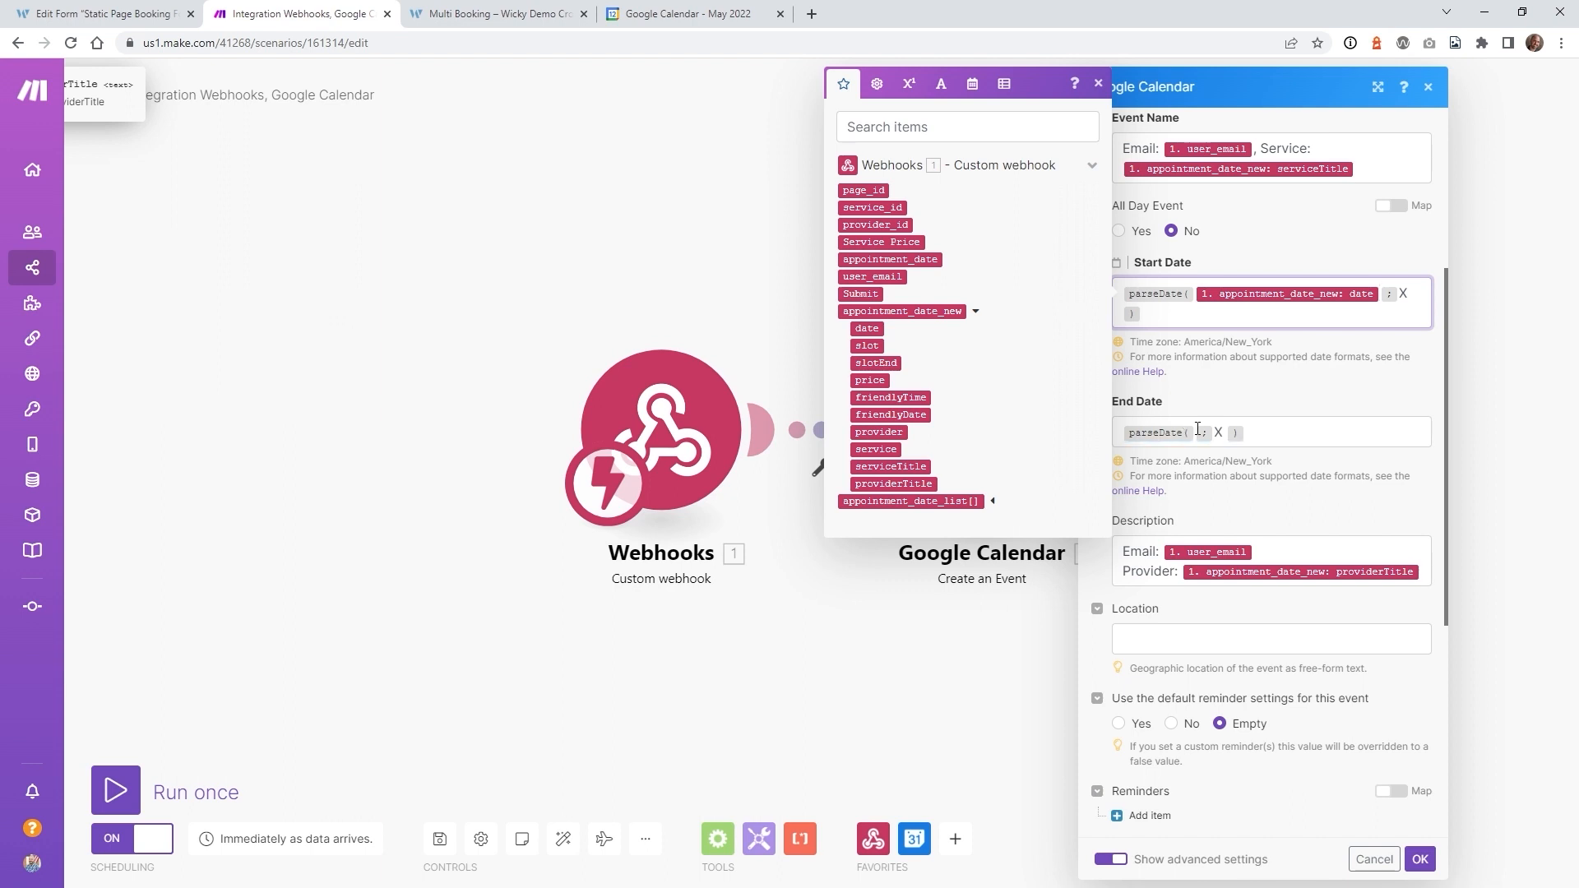
pyautogui.click(873, 458)
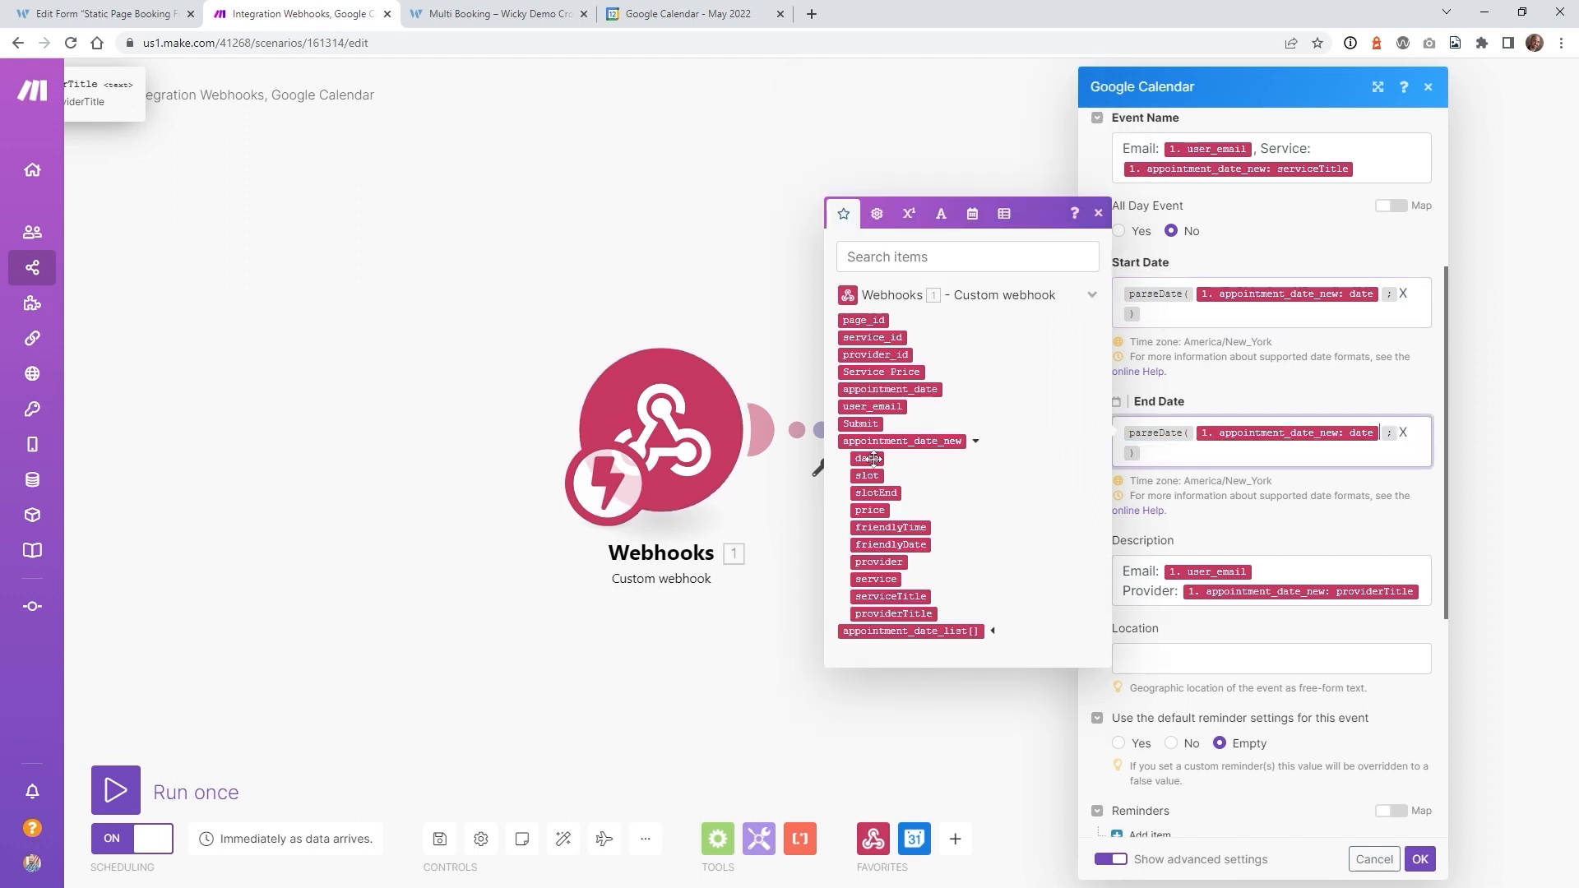
pyautogui.click(1420, 860)
pyautogui.click(440, 839)
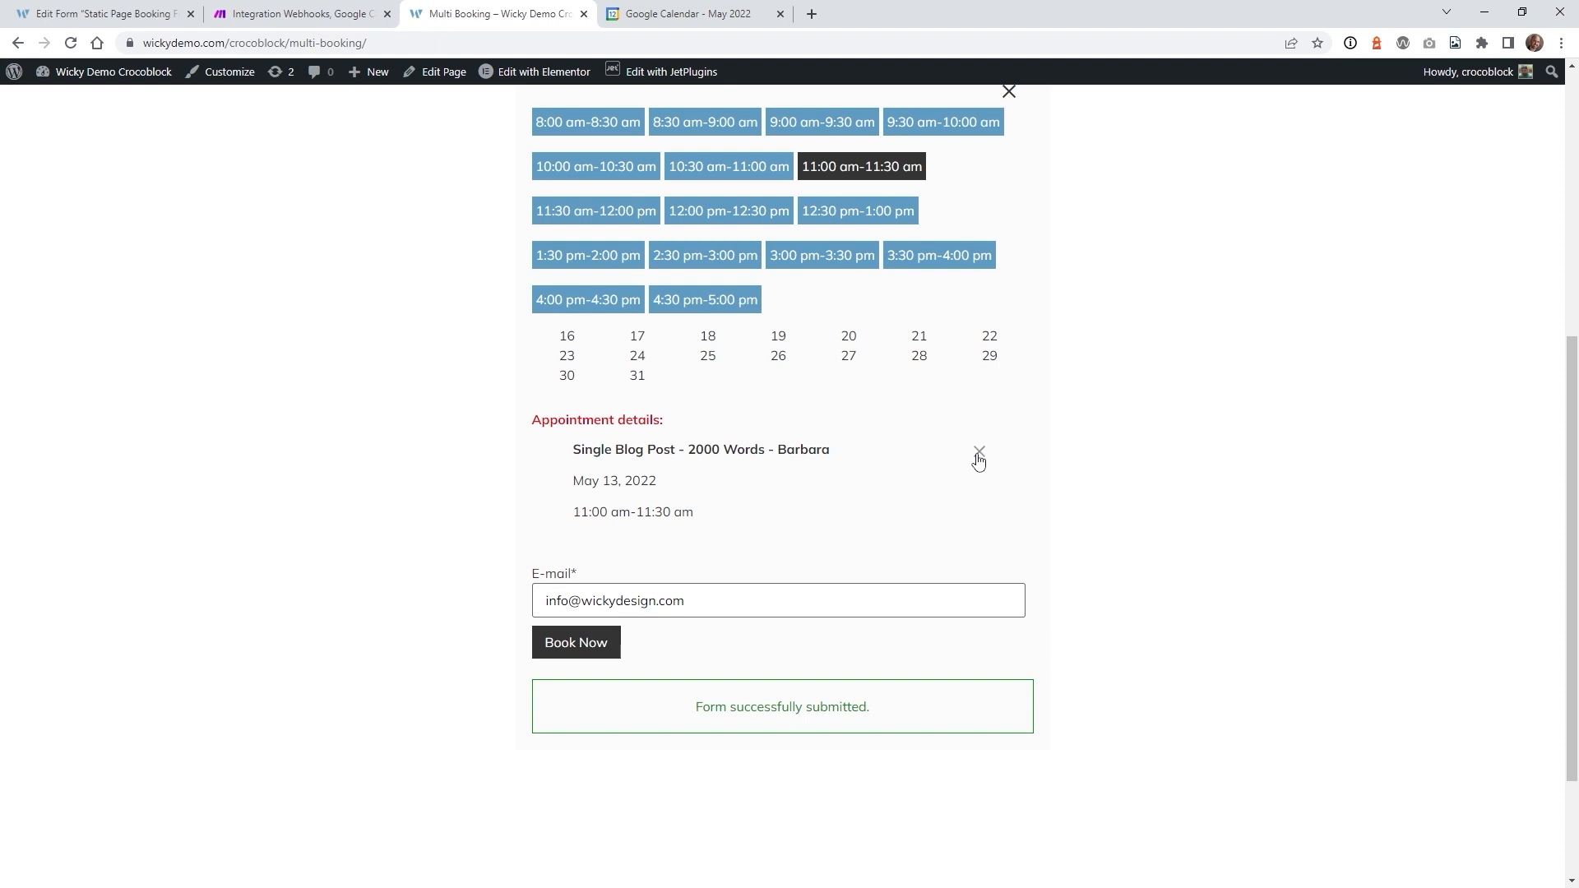
# - Swap the 11:00 am appointment for May 13, 3:00–3:30 pm and submit the booking
pyautogui.click(979, 457)
pyautogui.click(834, 258)
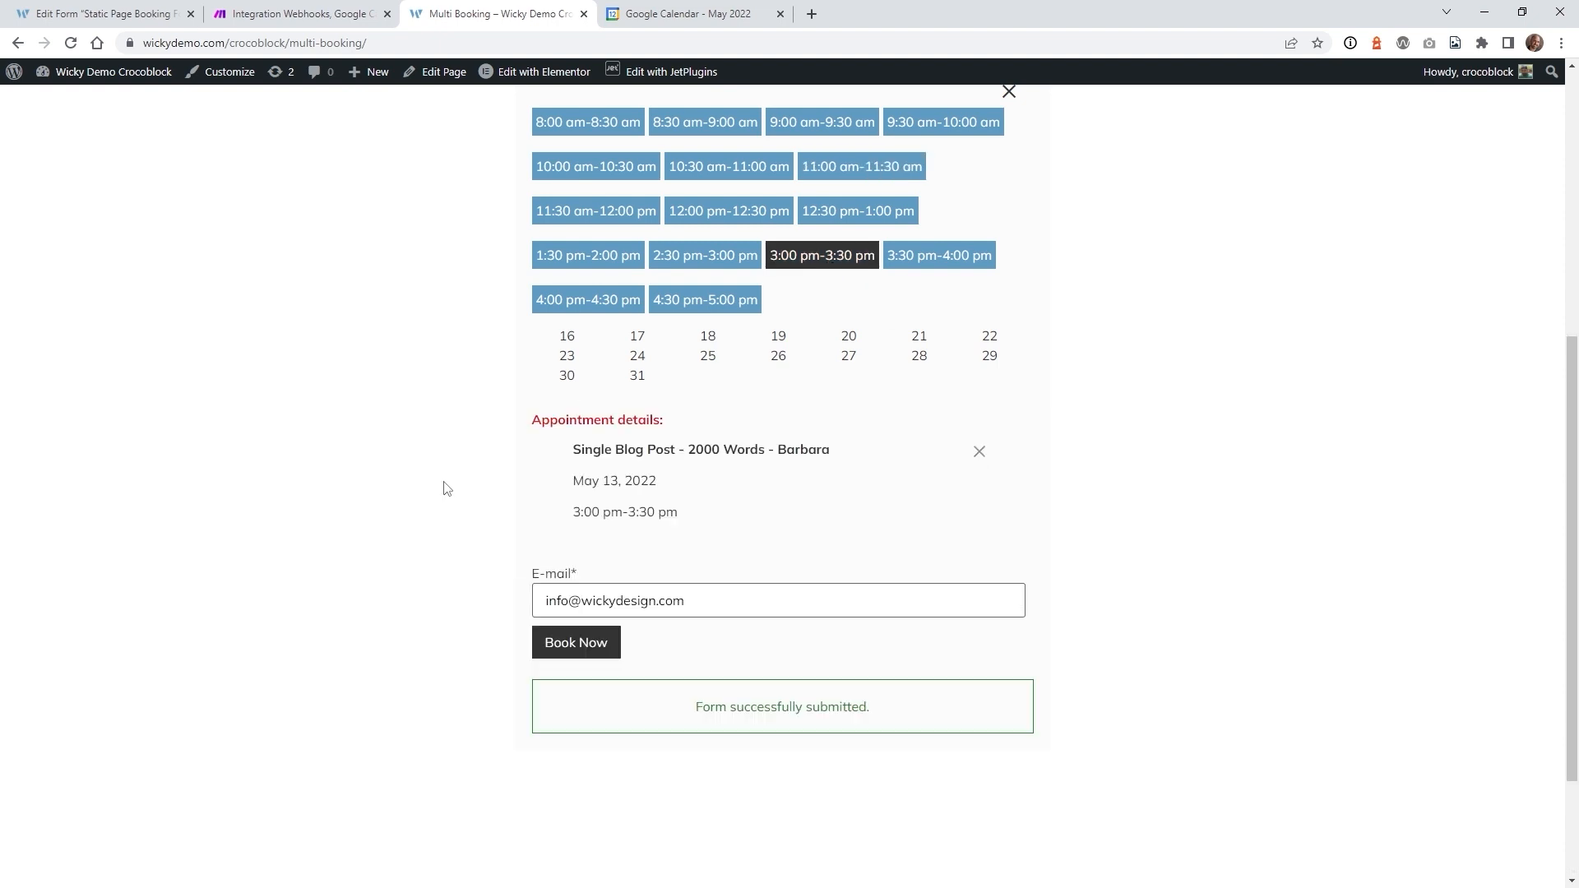
pyautogui.click(583, 650)
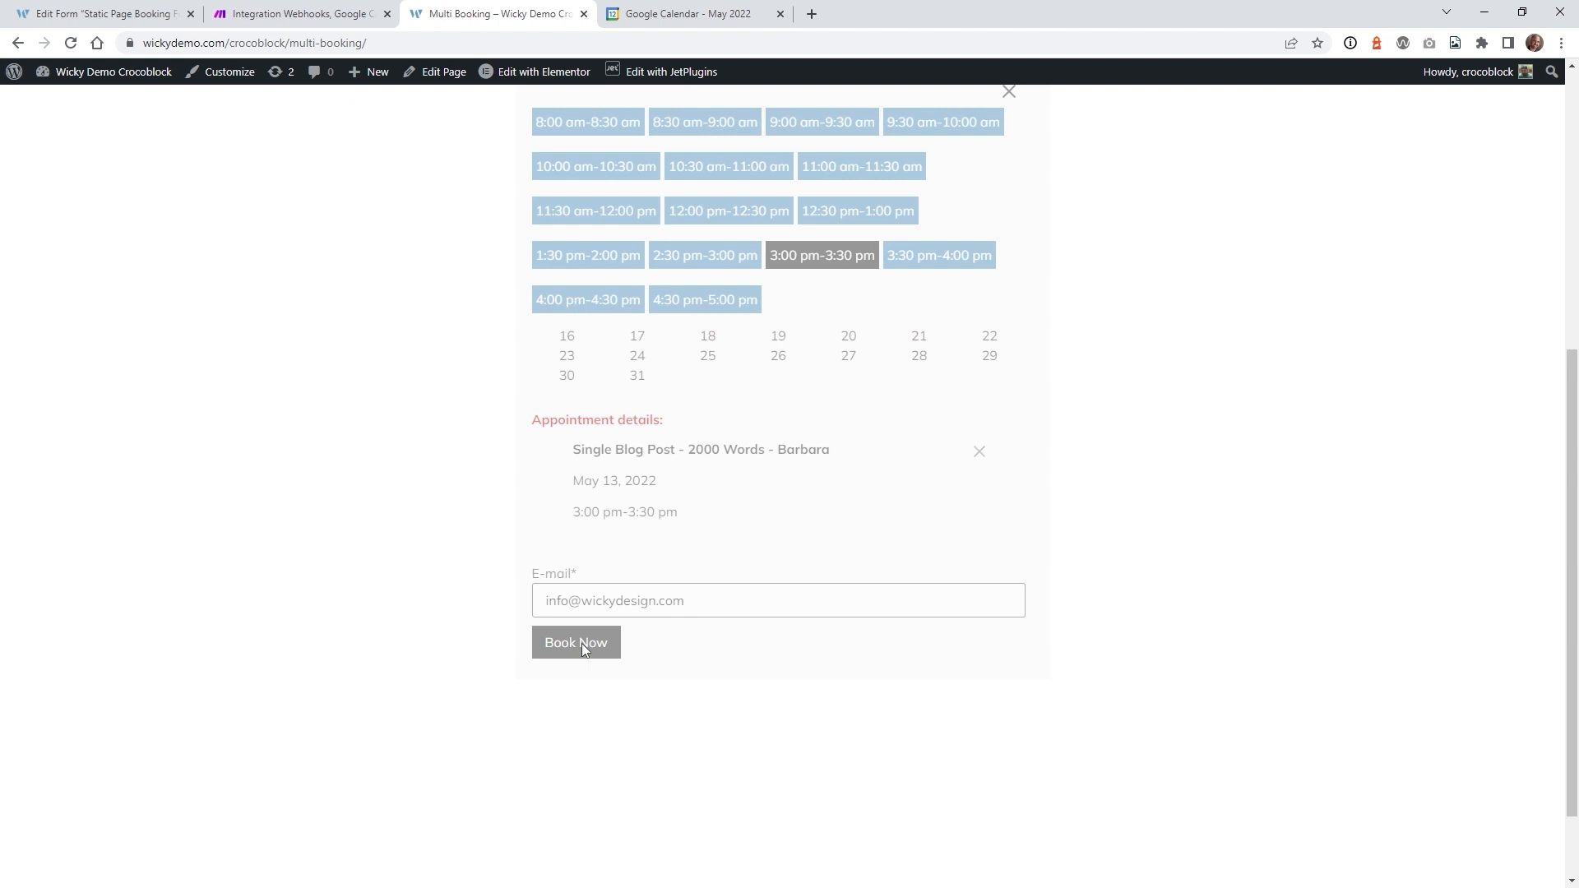
pyautogui.click(700, 14)
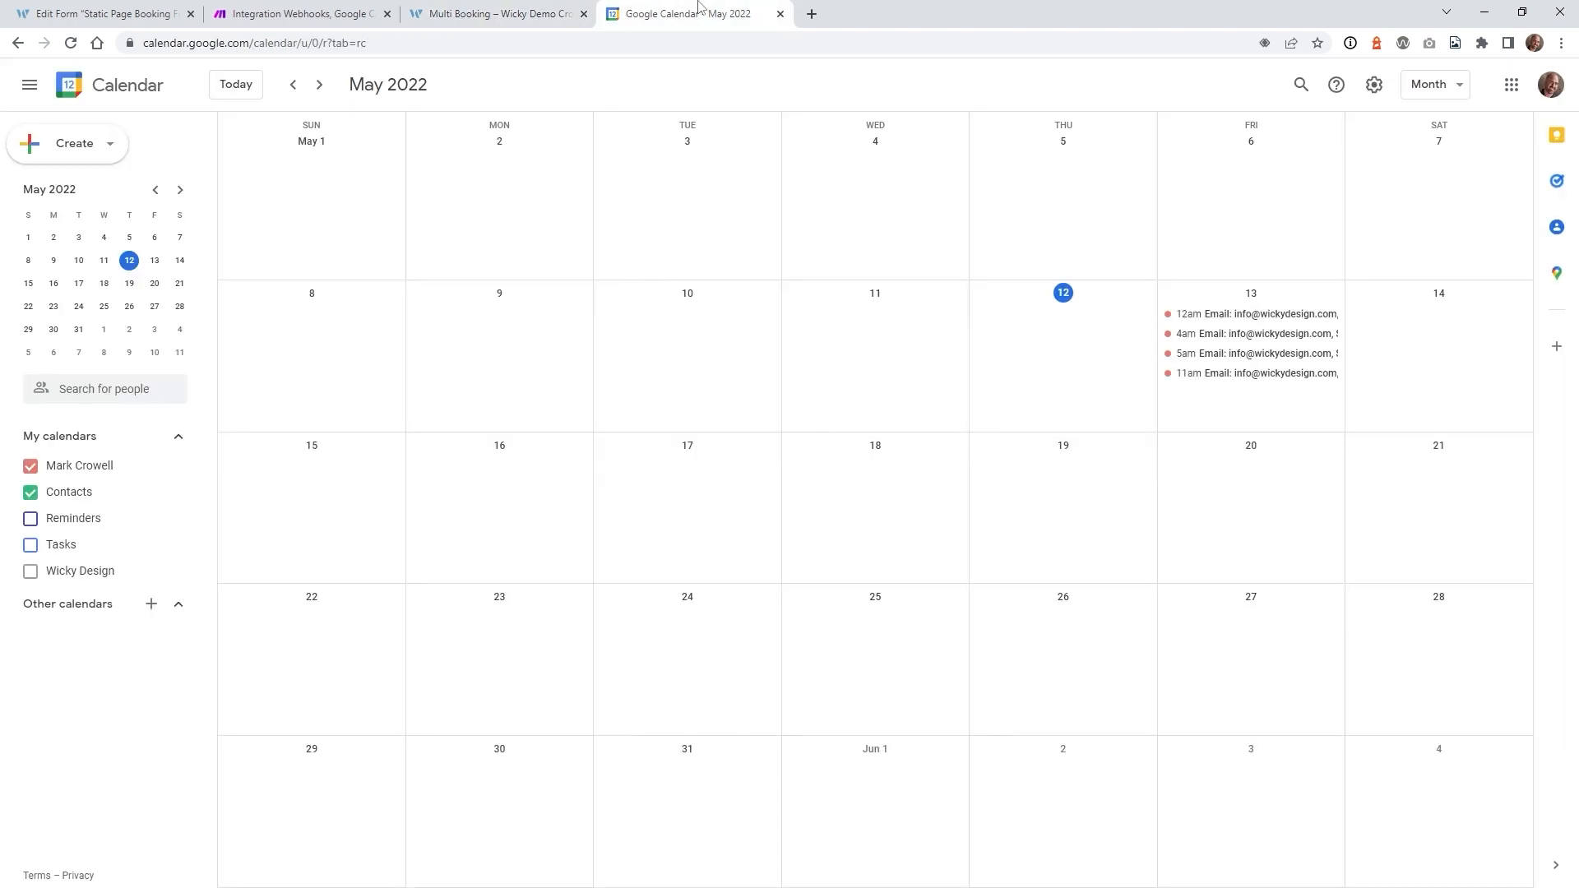
# - Submit the Social Media Posting – 30 Posts booking for May 13, 2:30–3:00 pm
pyautogui.click(1256, 319)
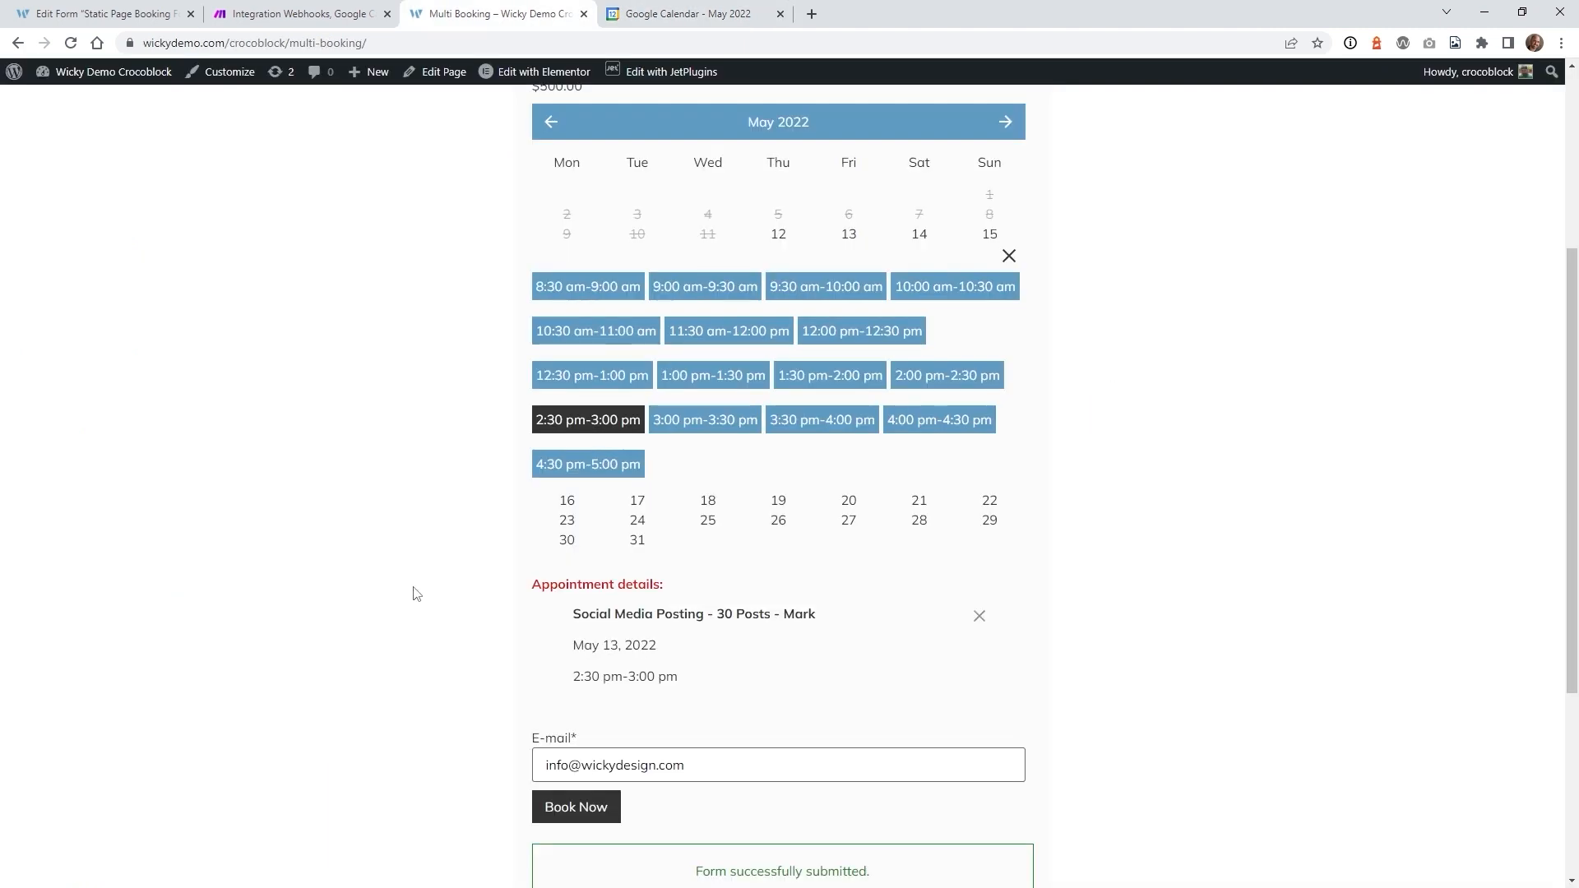
pyautogui.click(557, 818)
pyautogui.click(689, 14)
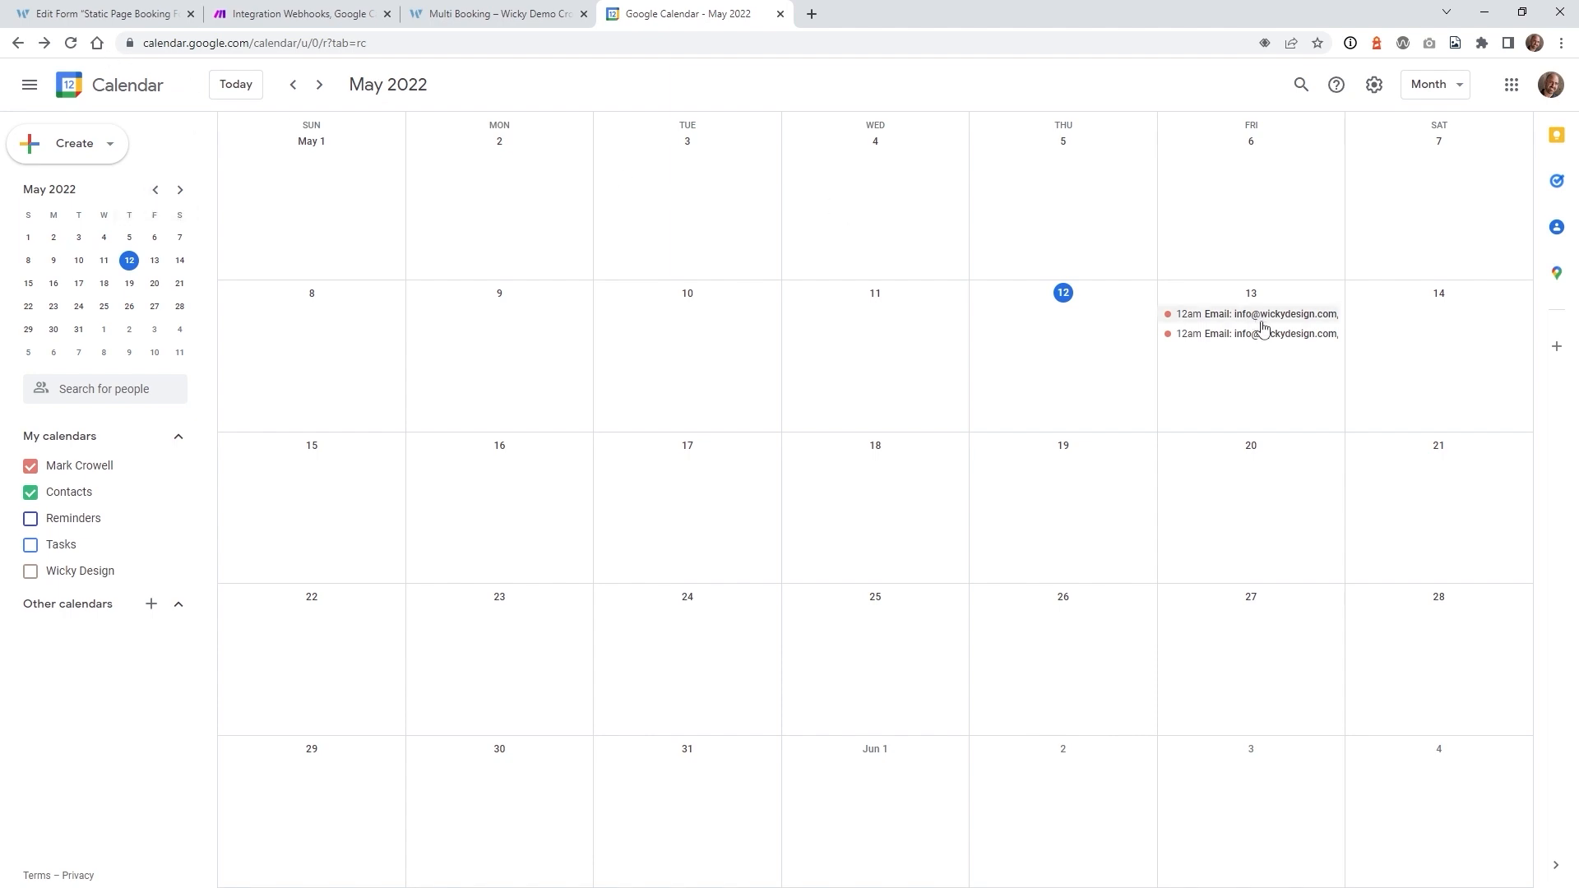
# - Compare the May 13 Single Blog Post and Social Media Posting event details in Google Calendar
pyautogui.click(1263, 328)
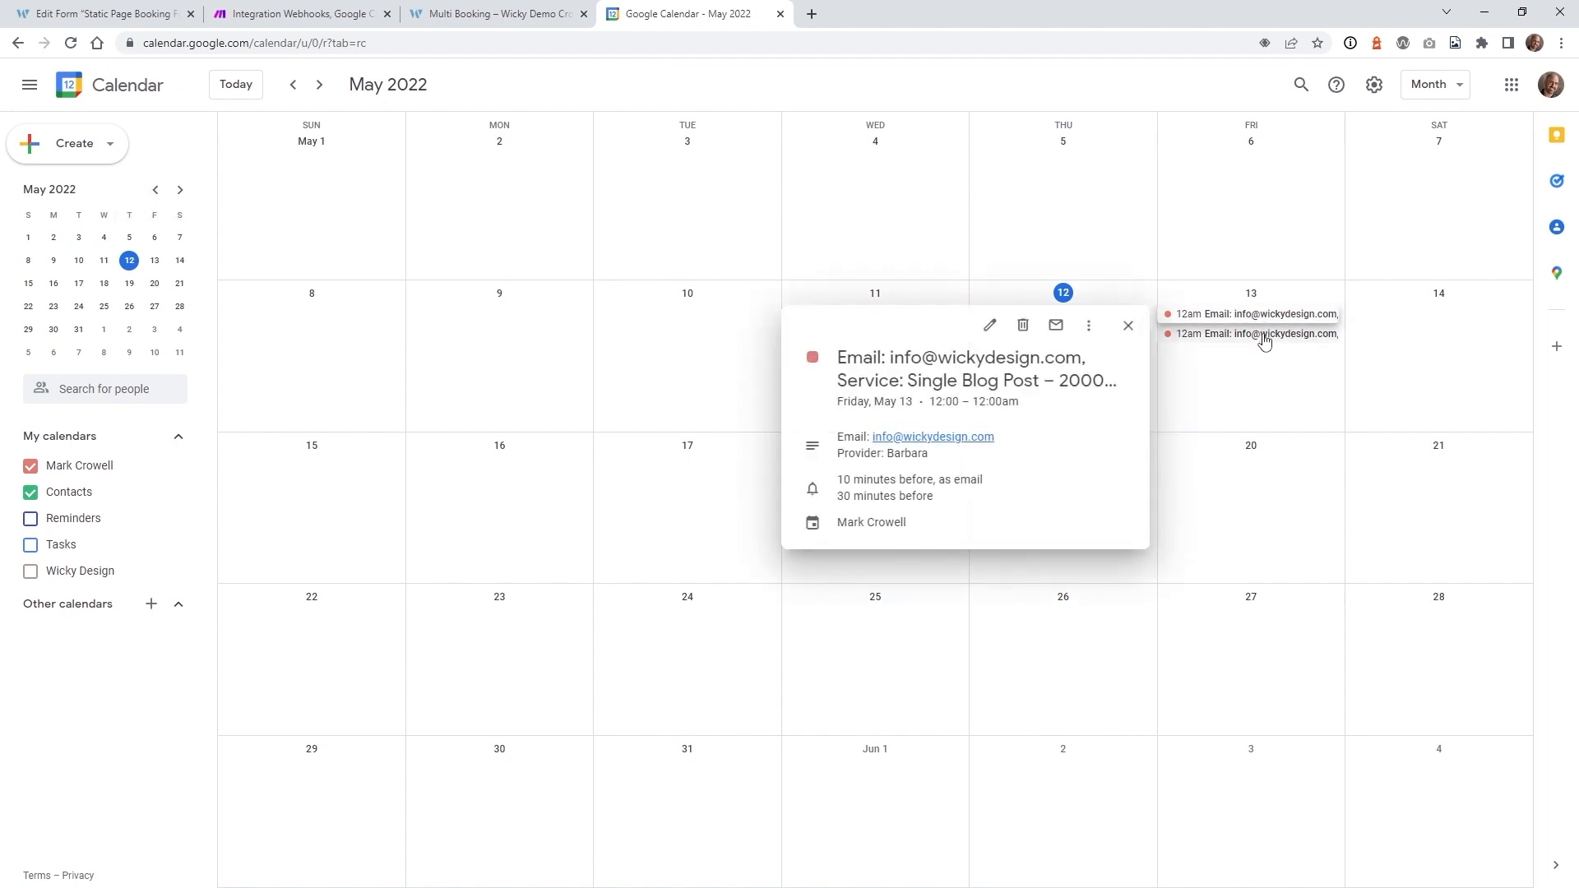
pyautogui.click(1259, 334)
pyautogui.click(1256, 314)
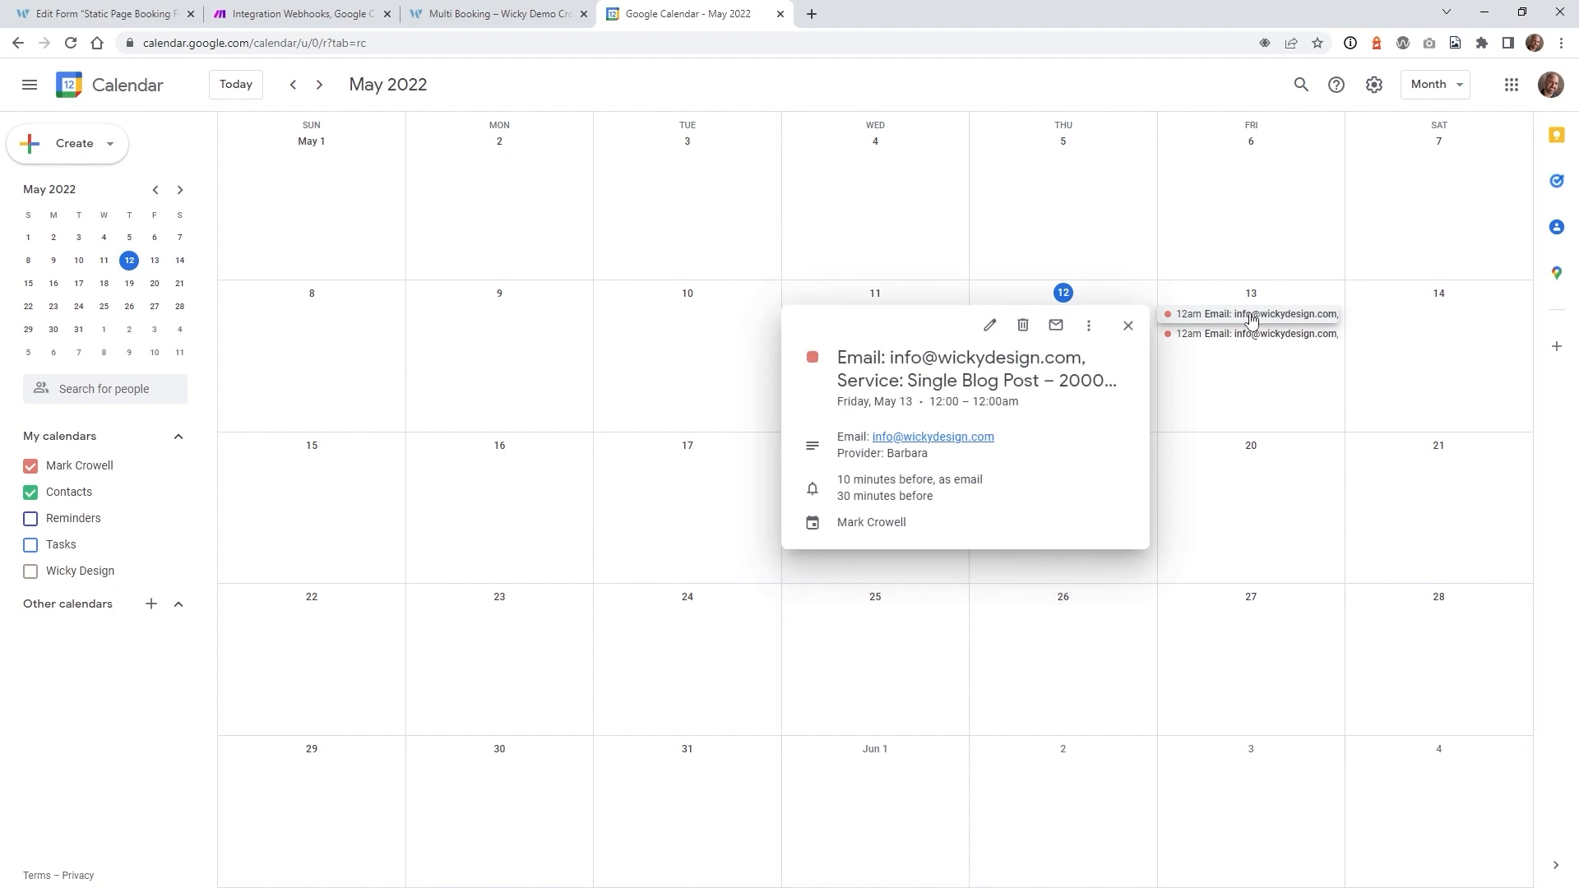
pyautogui.click(1263, 337)
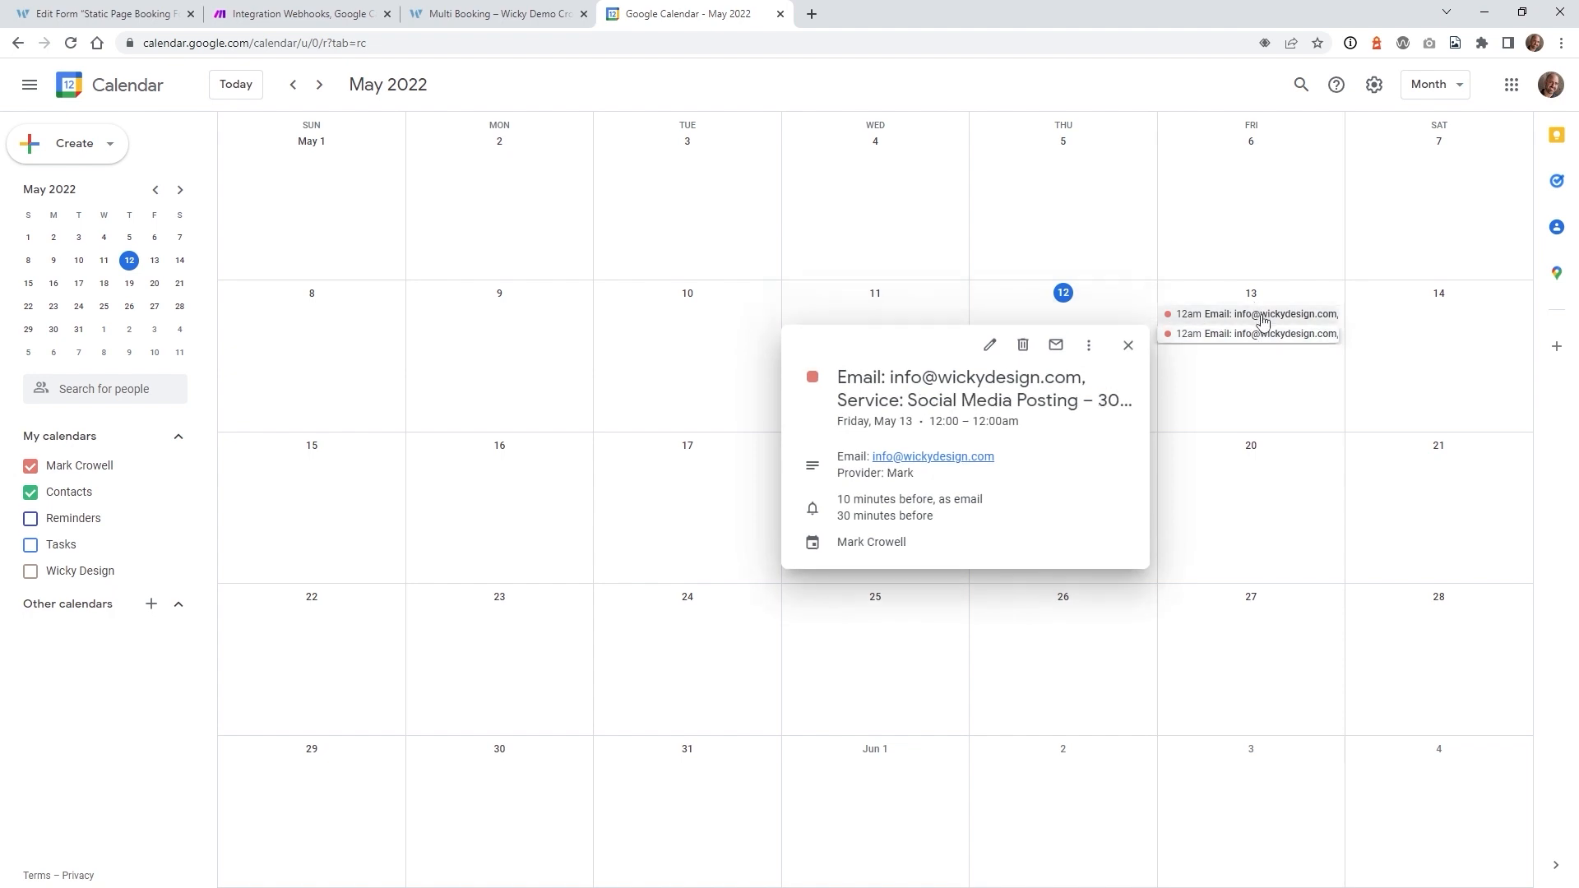
pyautogui.click(1263, 319)
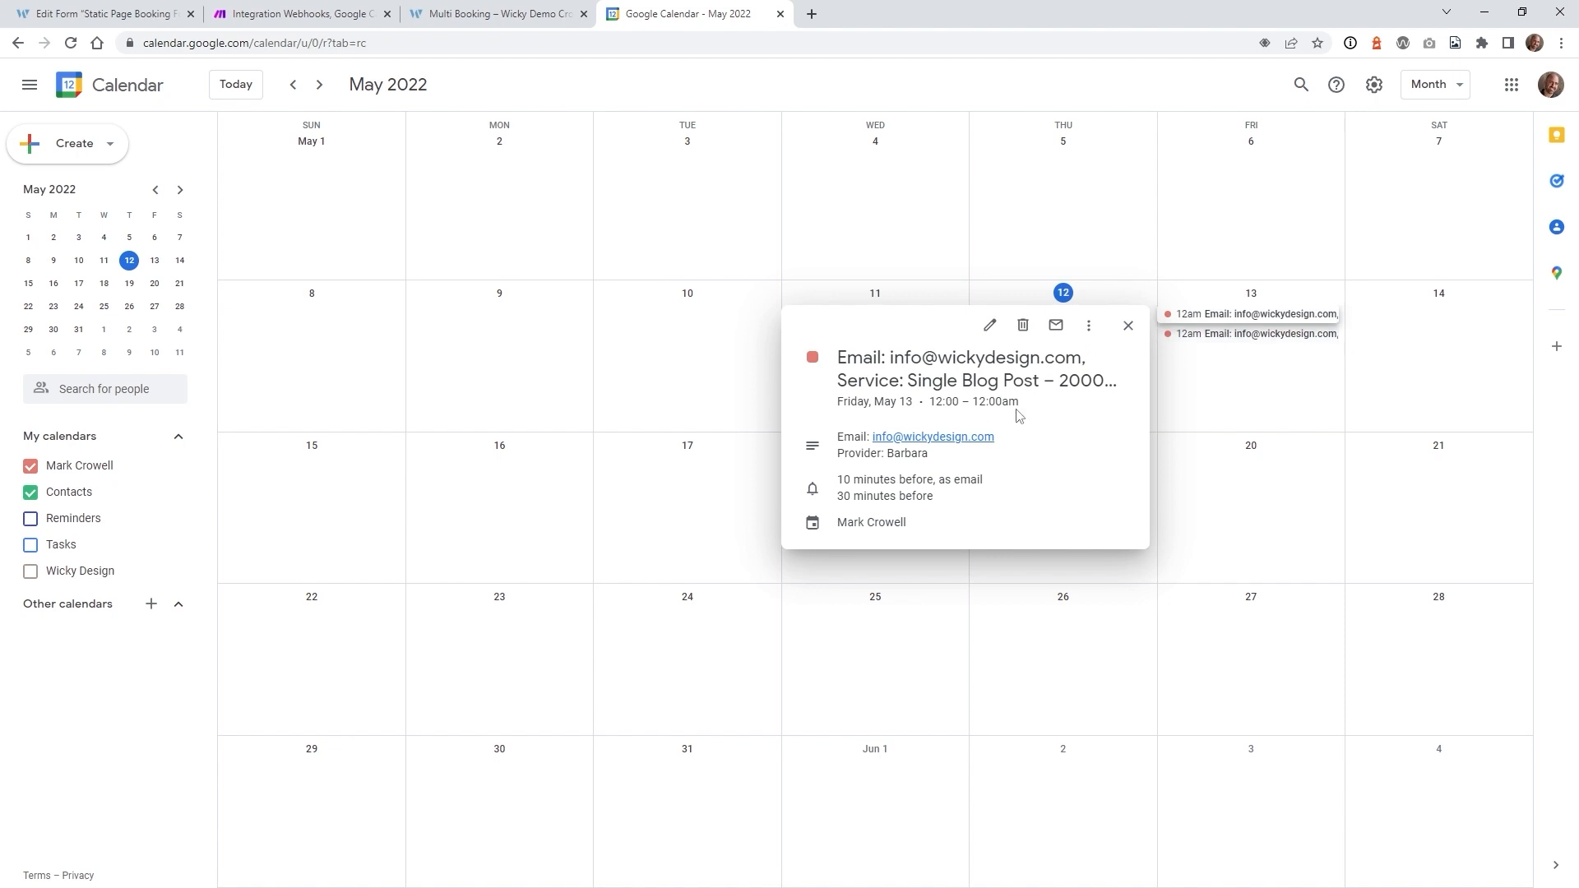
pyautogui.click(1200, 336)
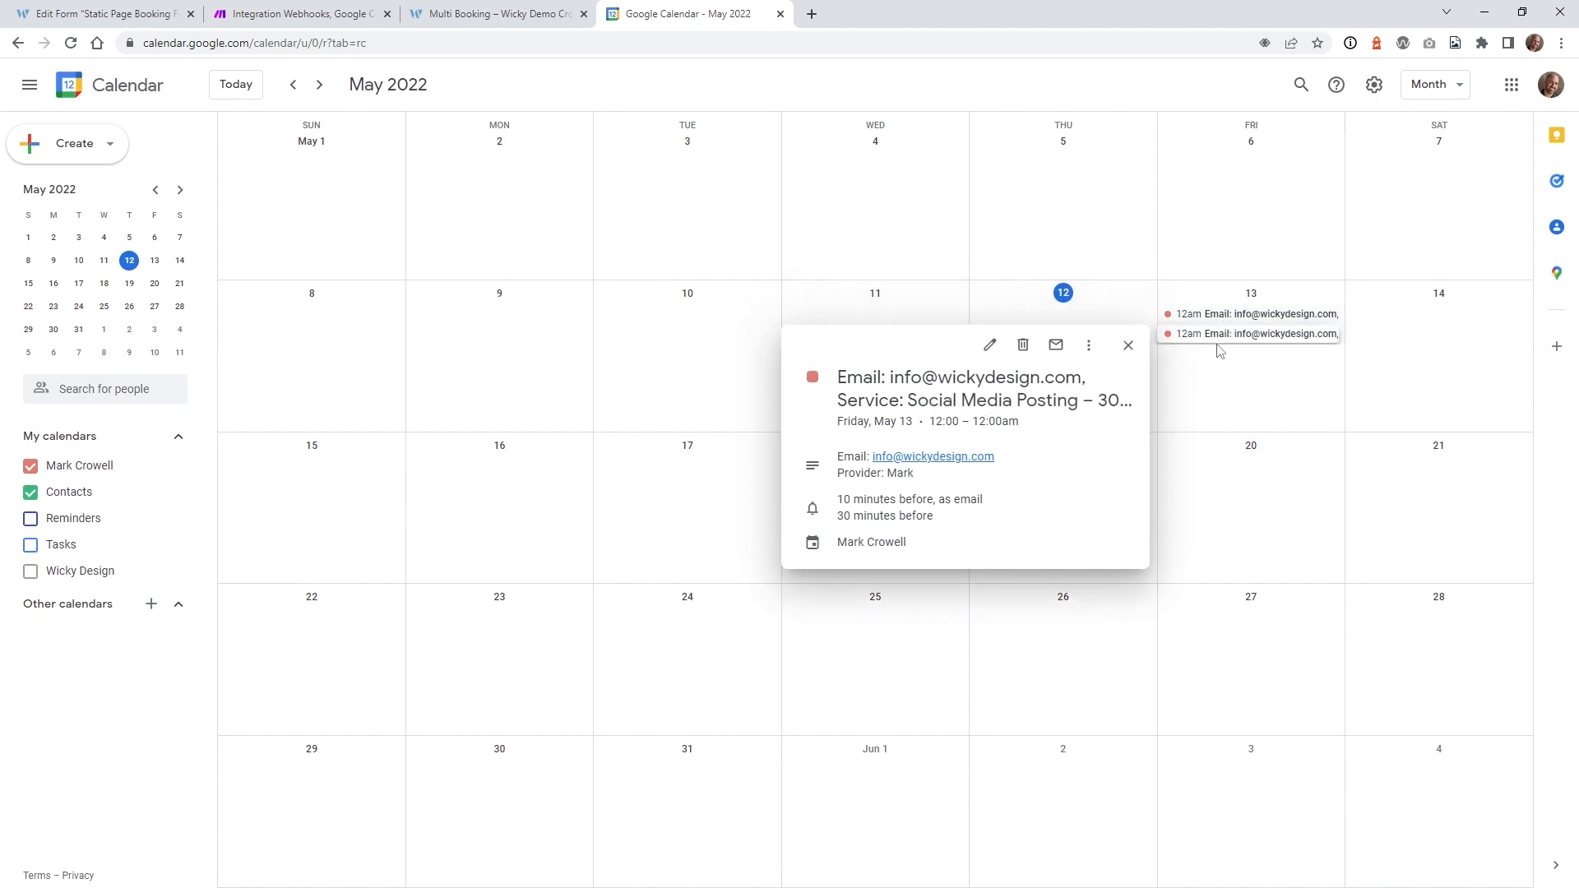
pyautogui.click(502, 14)
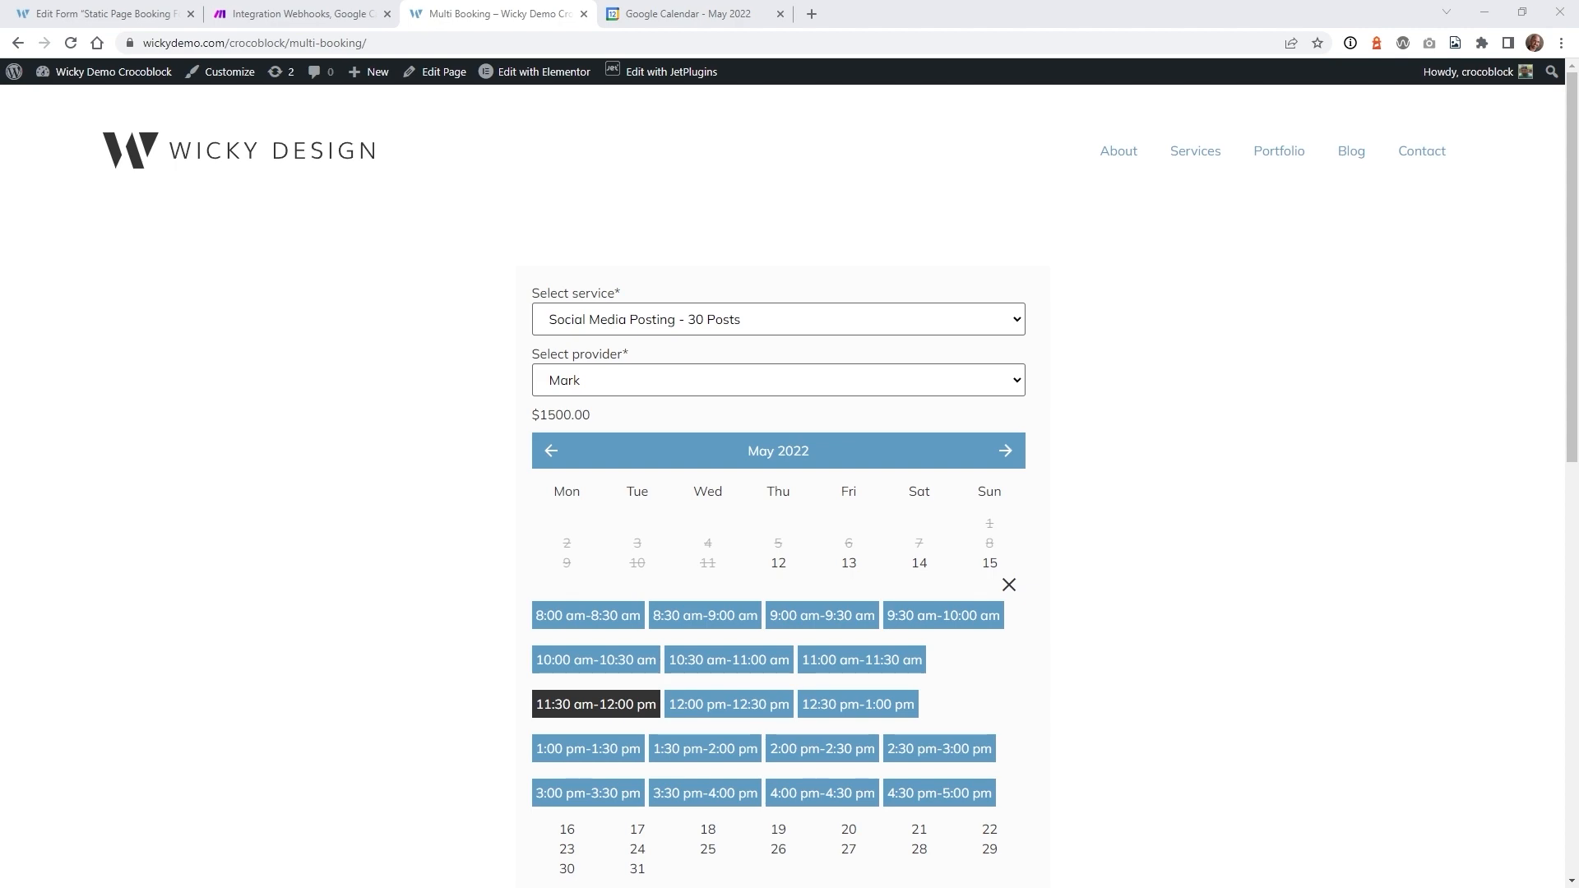
pyautogui.scroll(-6, 395, 493)
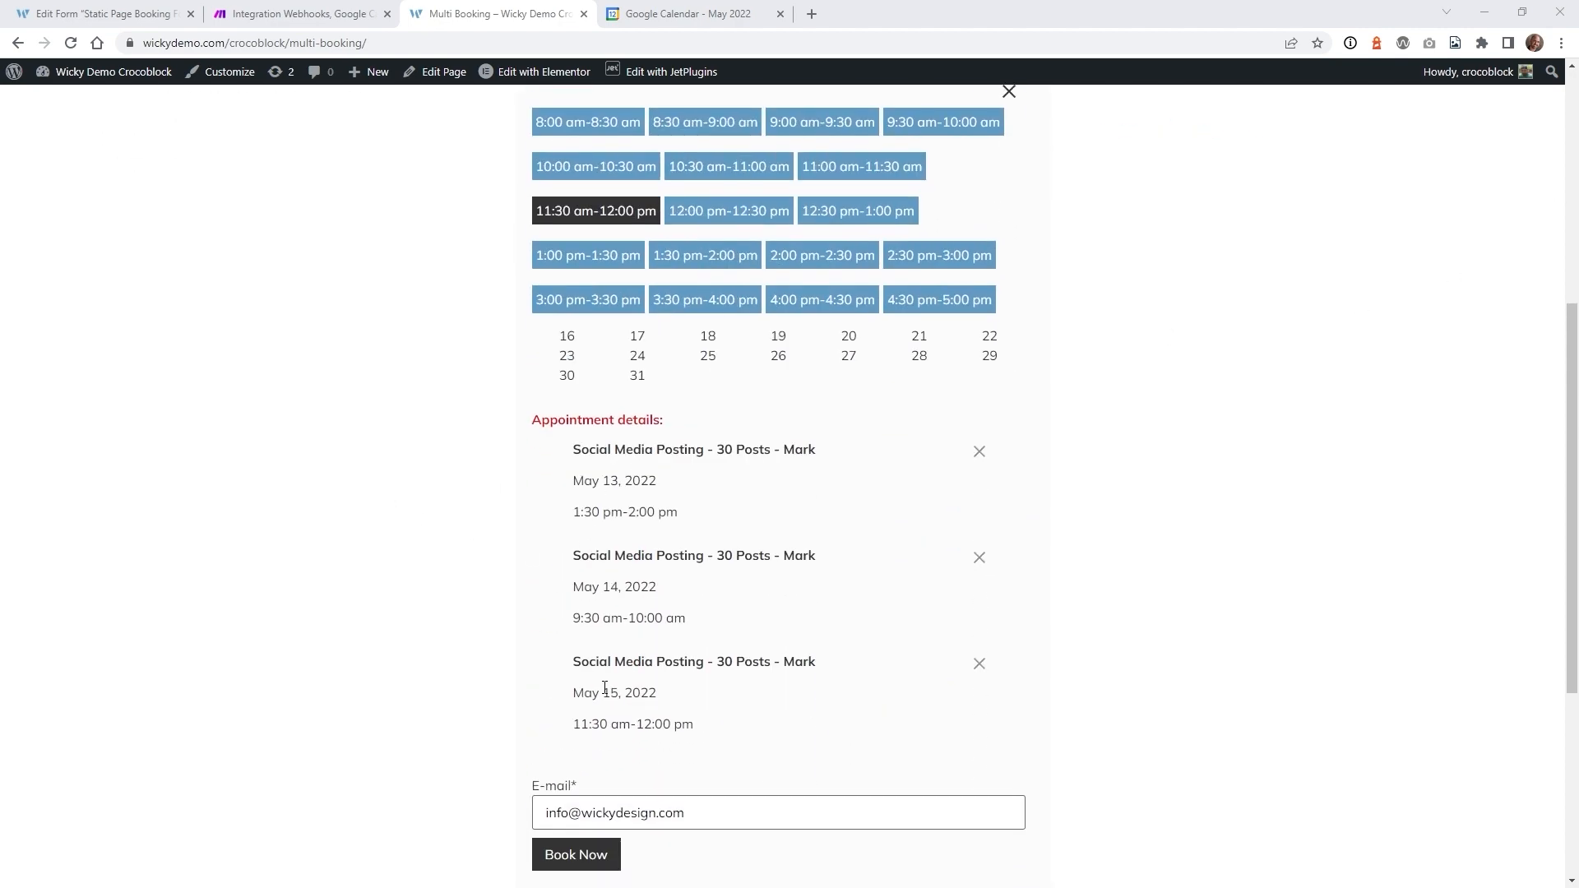
# - Check the three May 13 12am calendar events, then return to the Static Page Booking Form Multi Booking editor
pyautogui.click(683, 14)
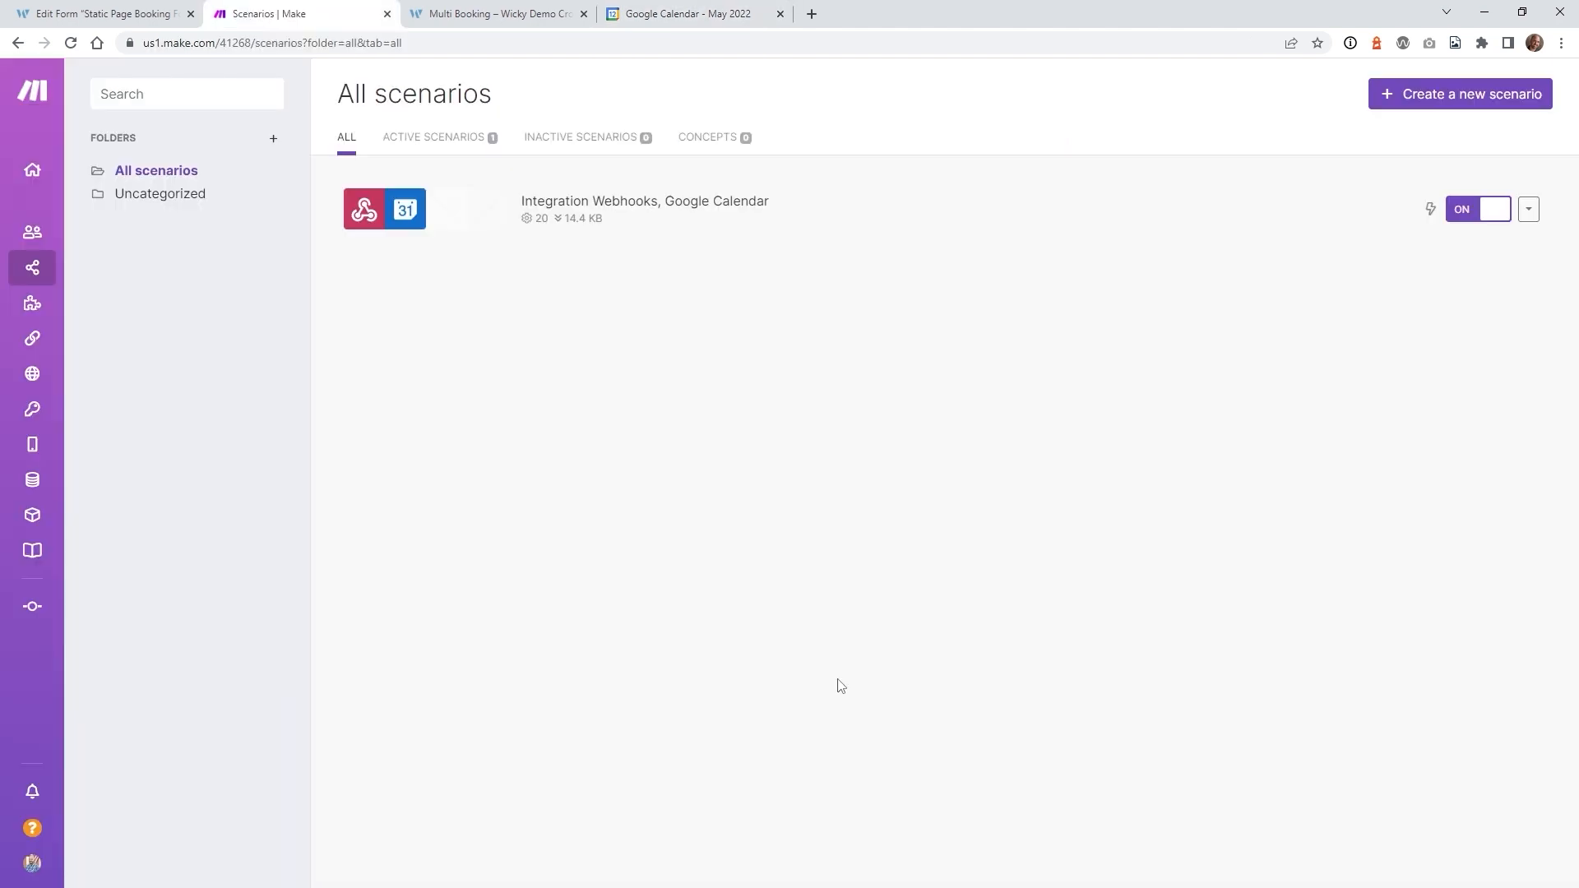
pyautogui.click(98, 7)
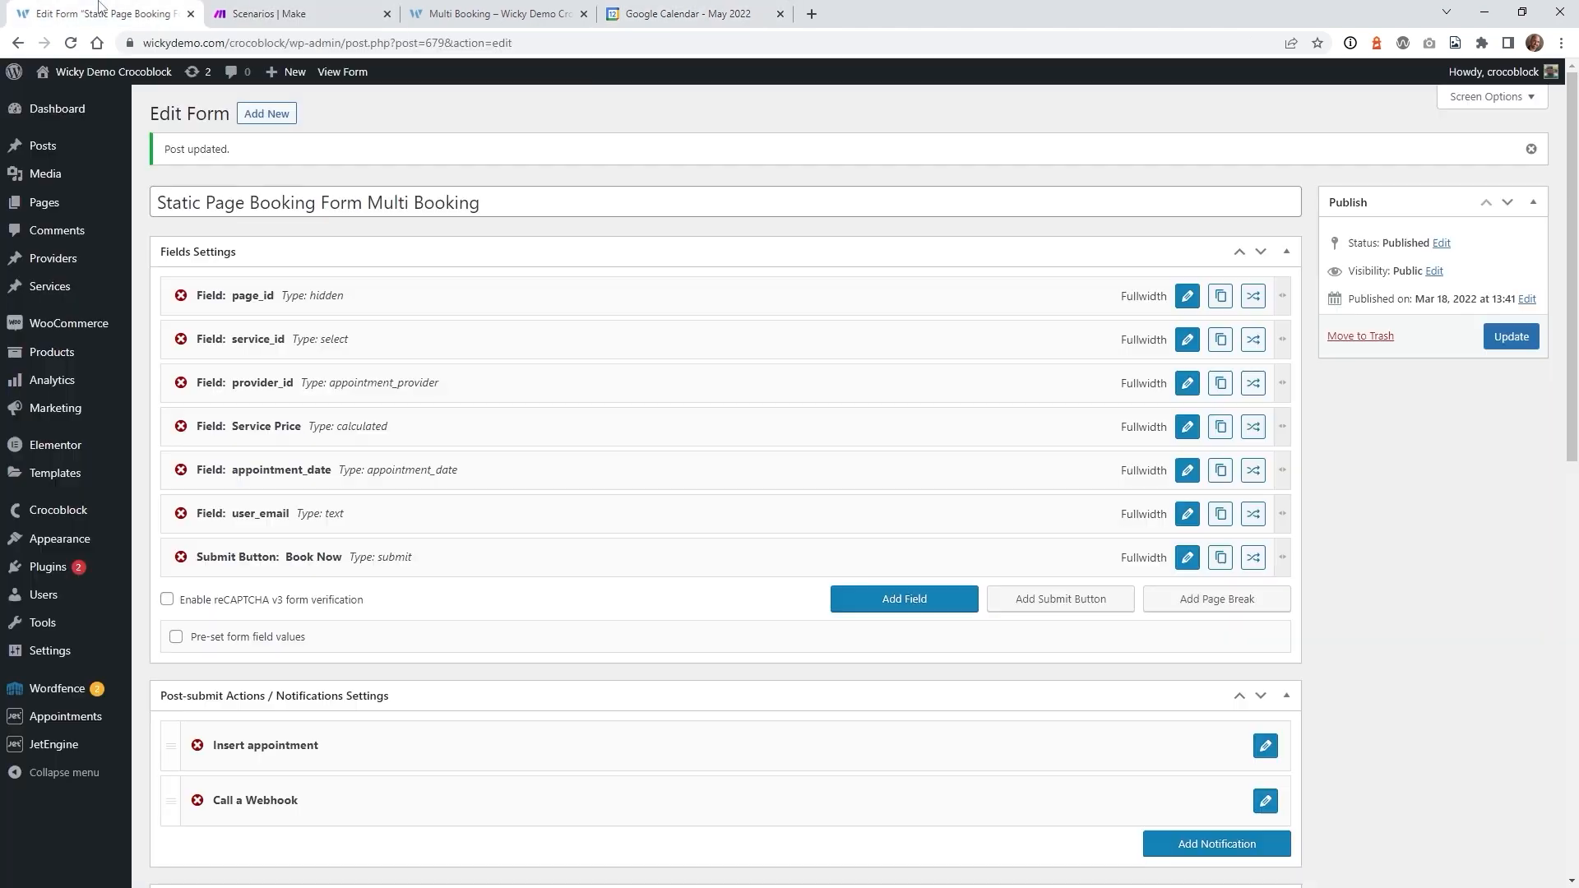
pyautogui.moveTo(62, 721)
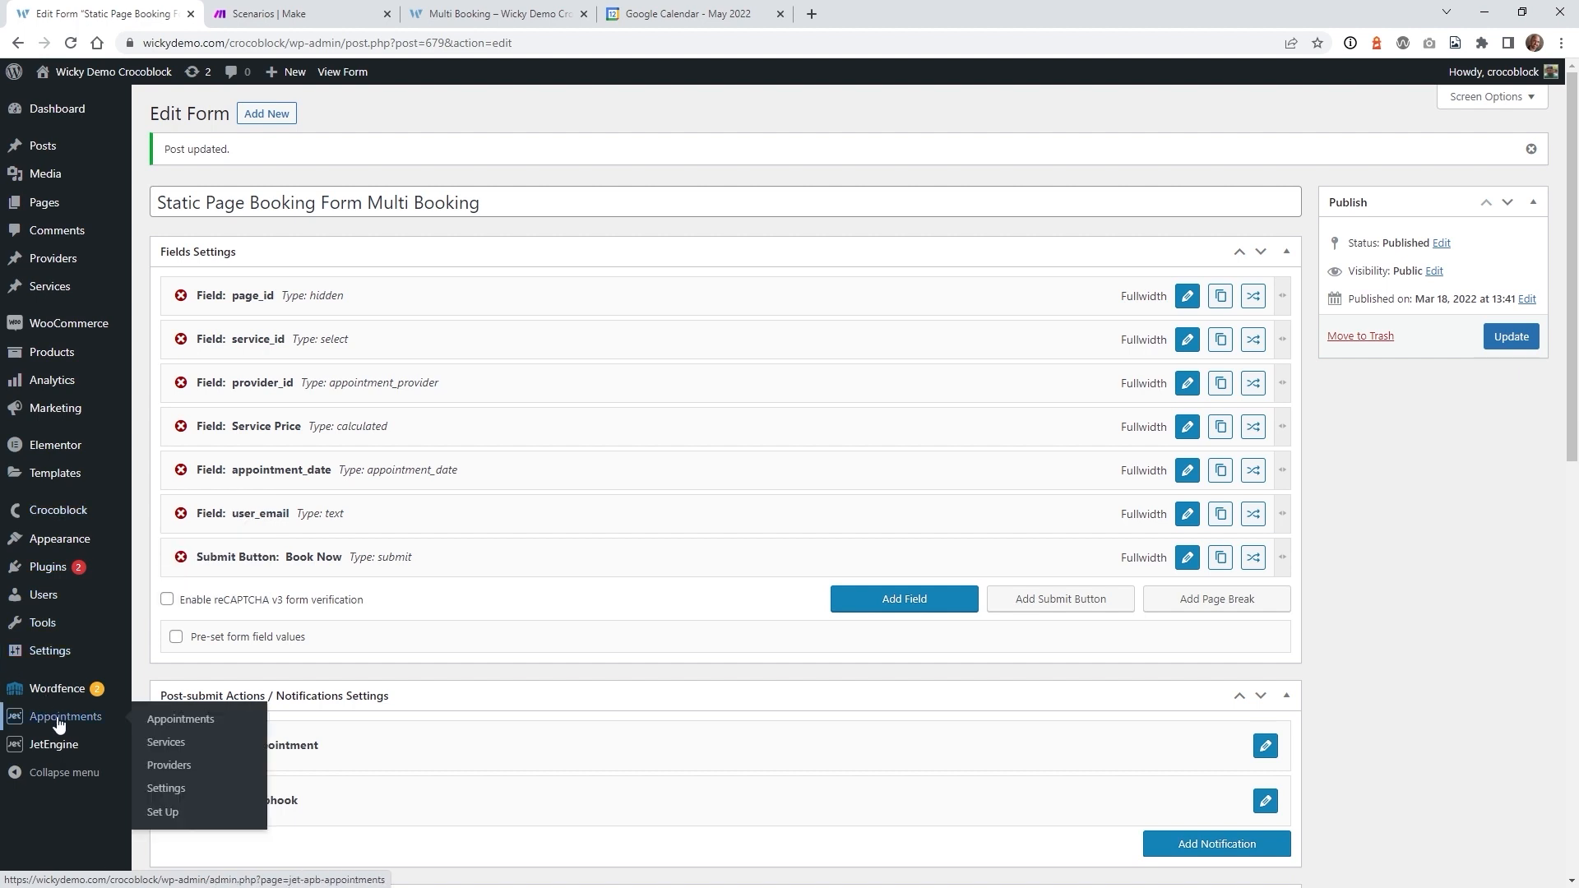
# - Review the JetAppointments Settings and Working Hours, then start a new empty Make scenario
pyautogui.click(168, 796)
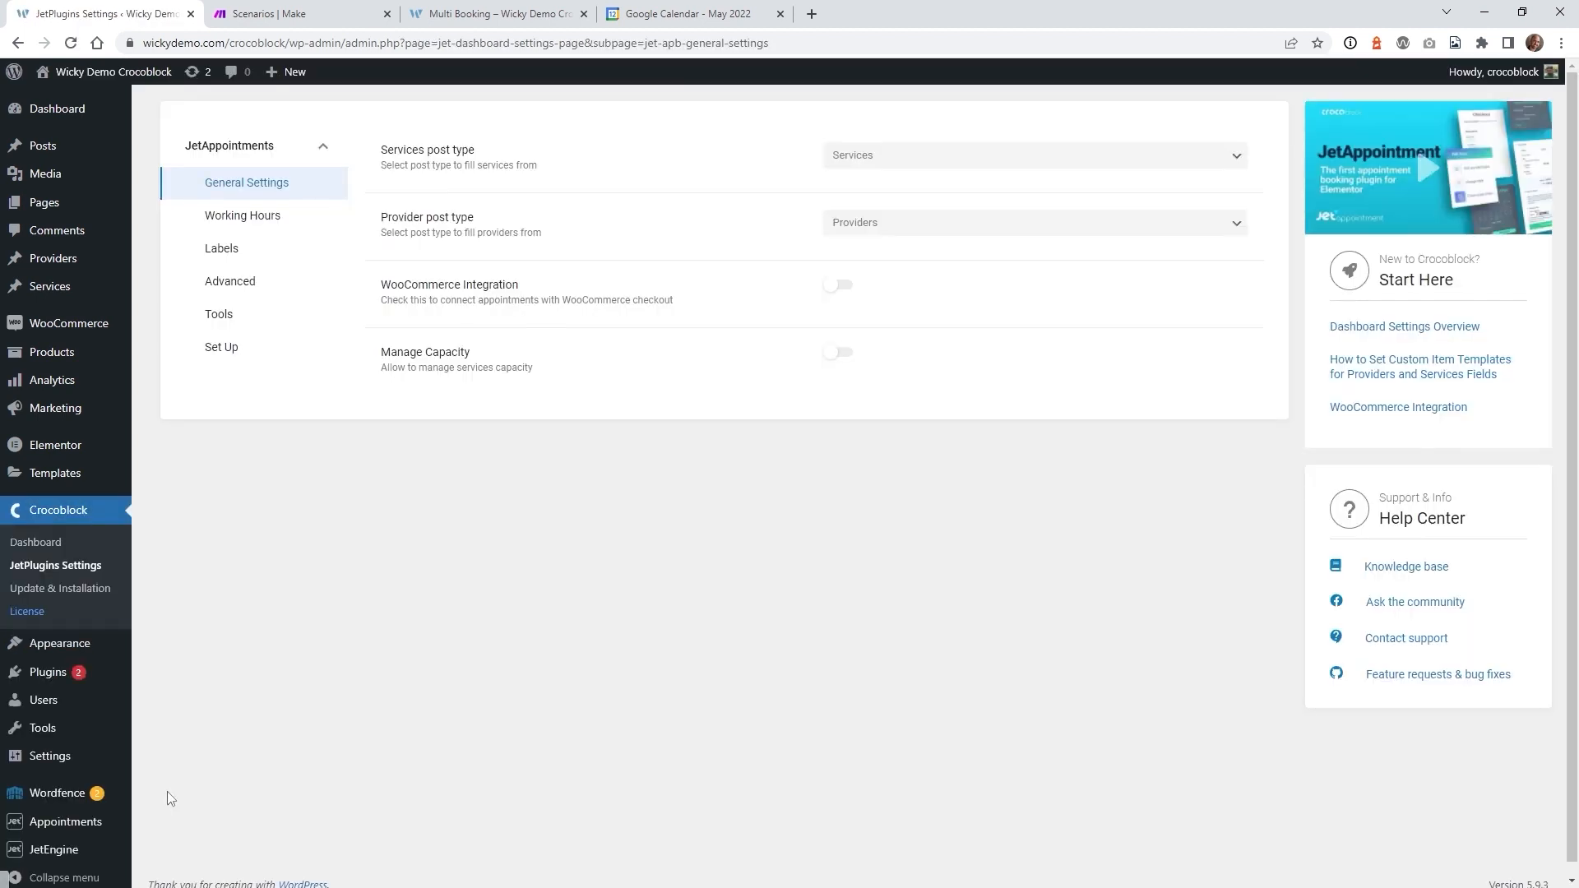
pyautogui.click(251, 225)
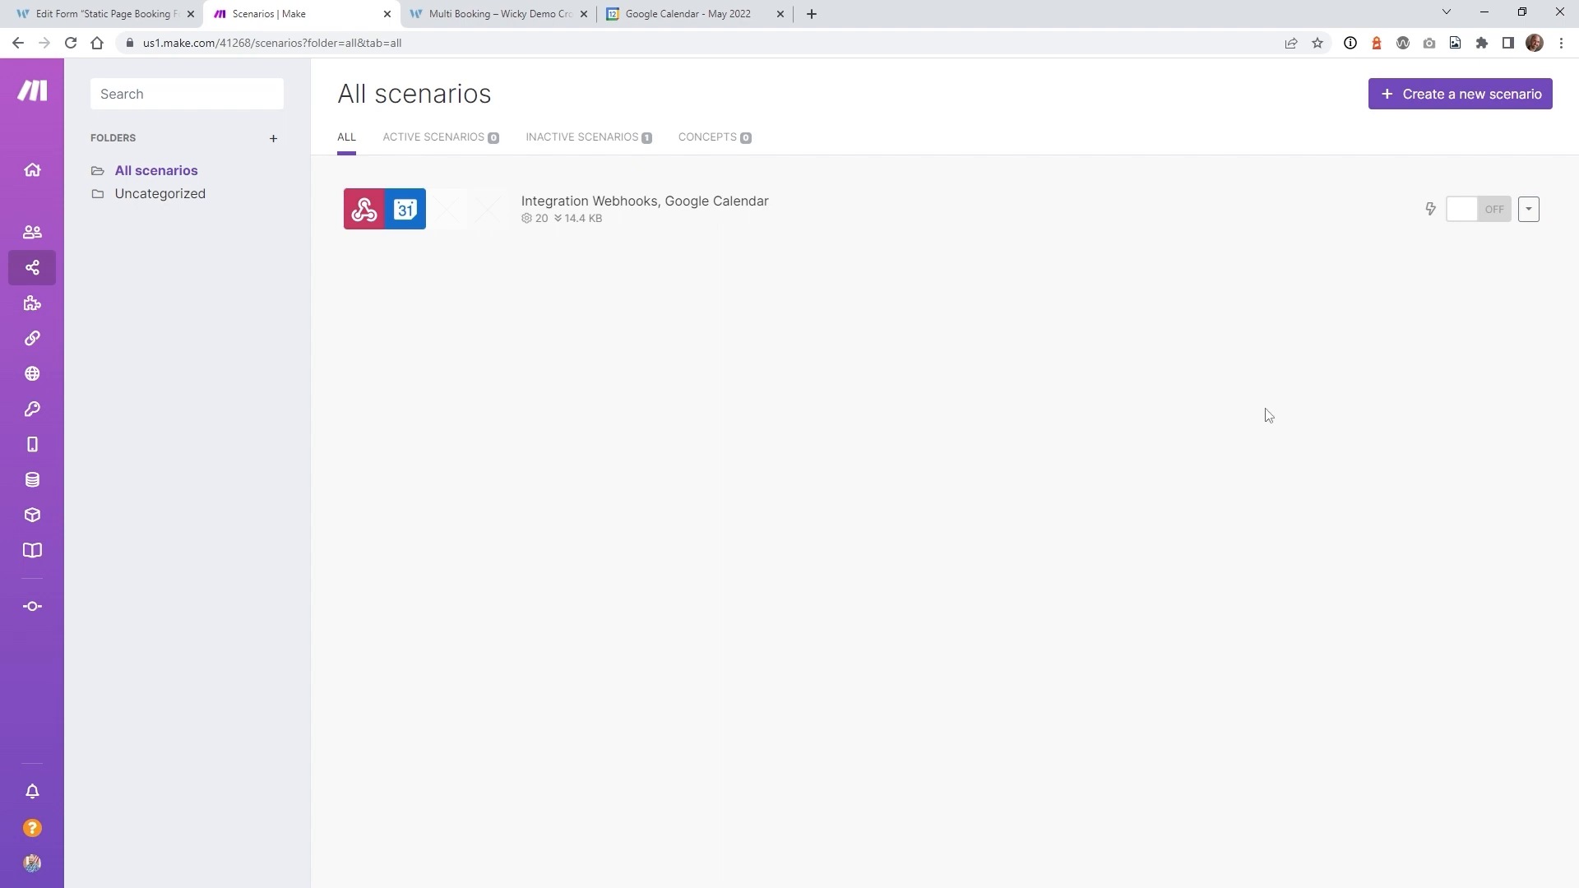
pyautogui.click(1446, 96)
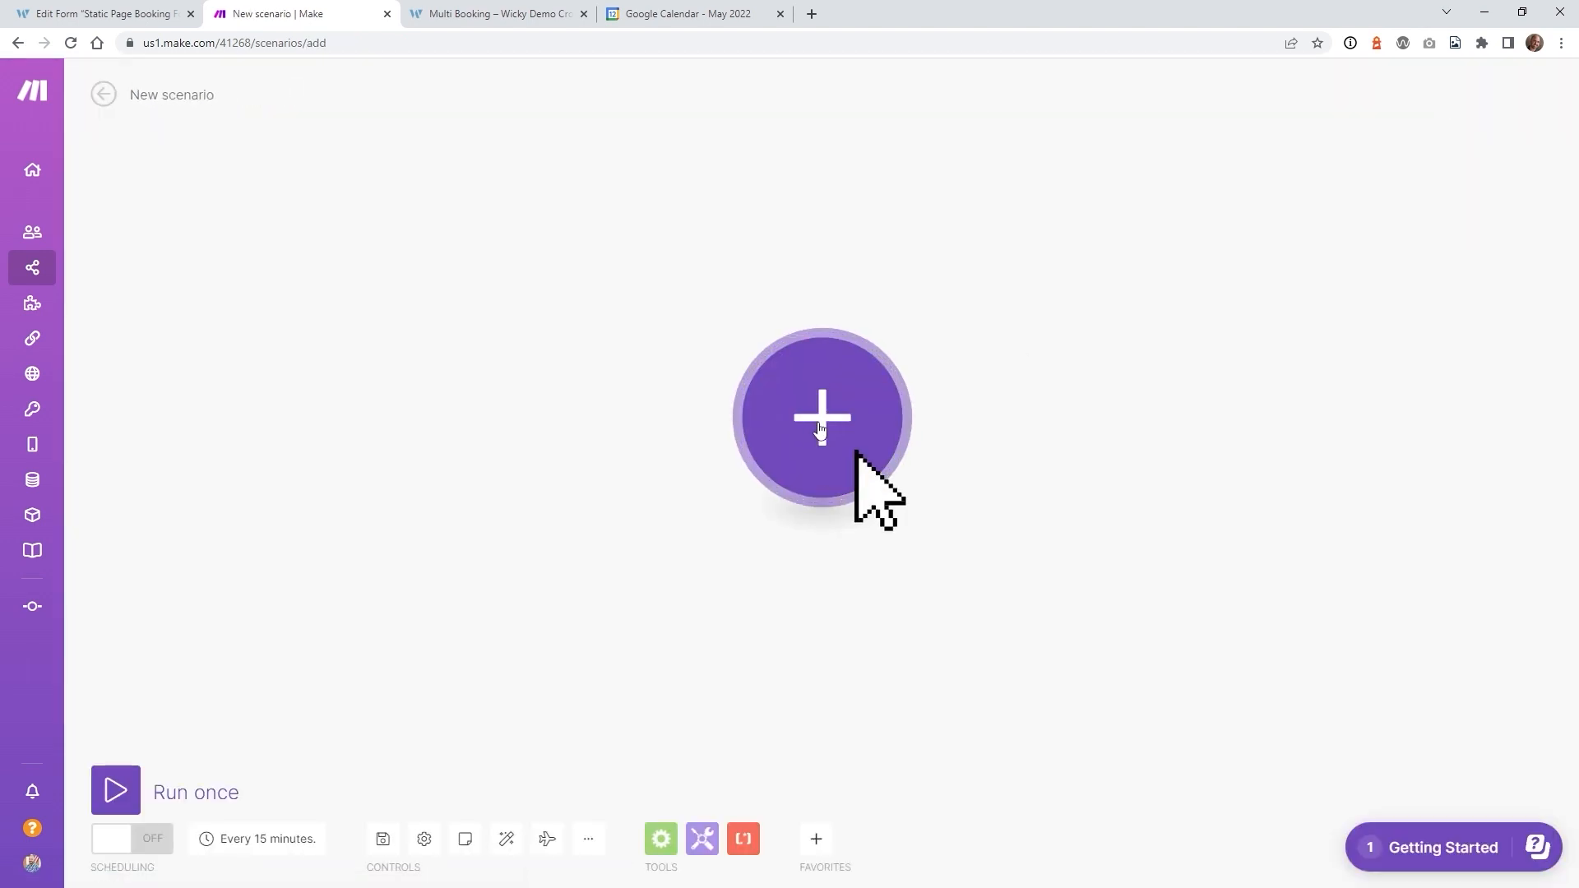
# - Add a Webhooks > Custom webhook module as the new scenario's first trigger
pyautogui.click(820, 429)
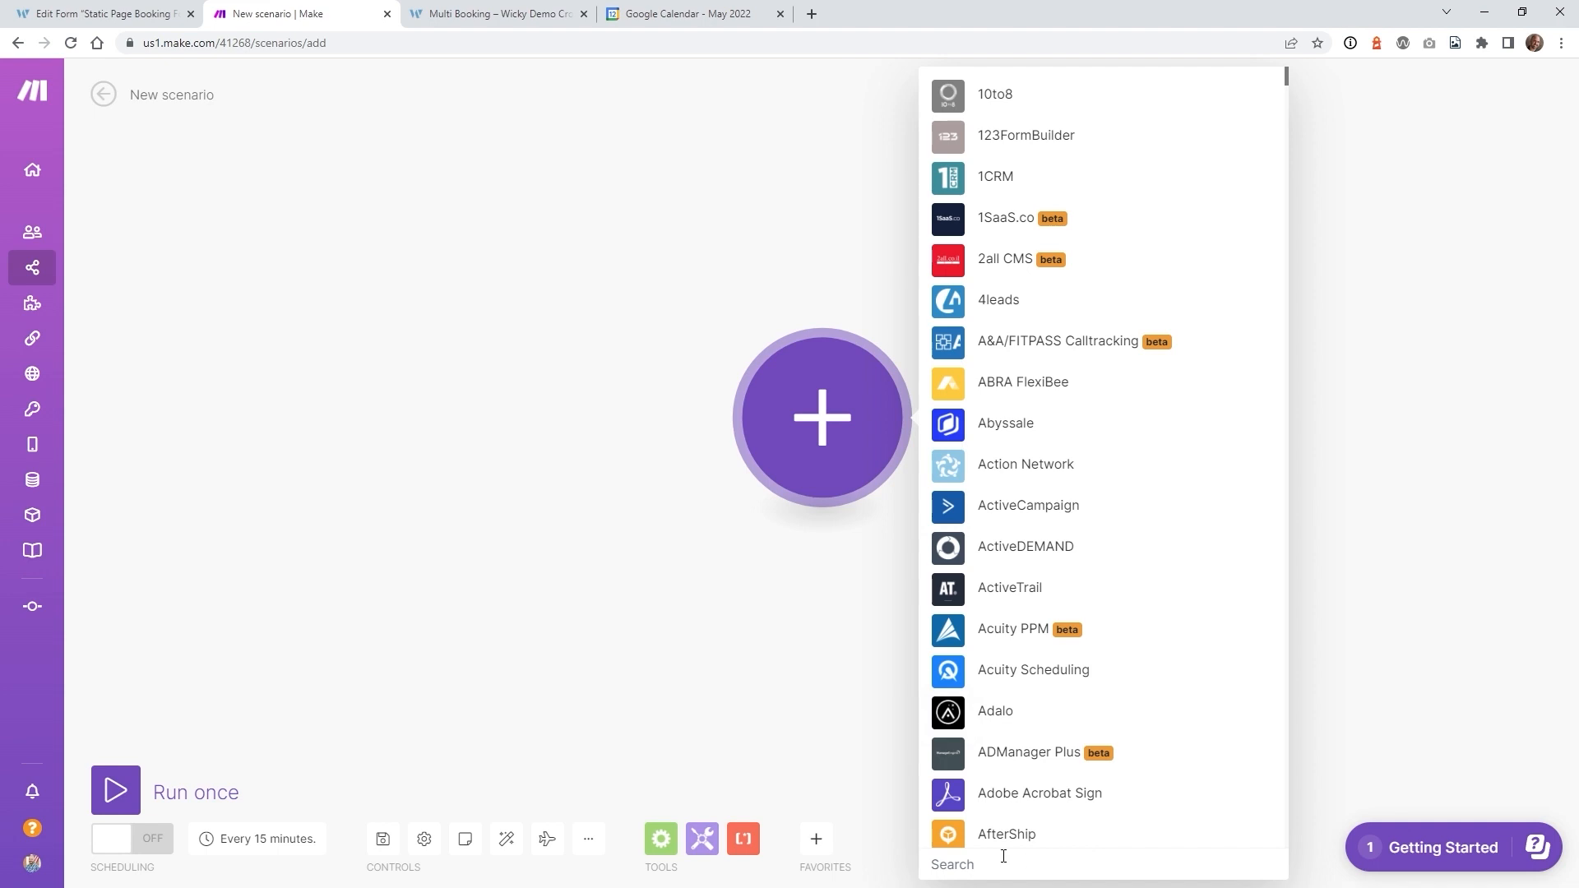
pyautogui.write('web')
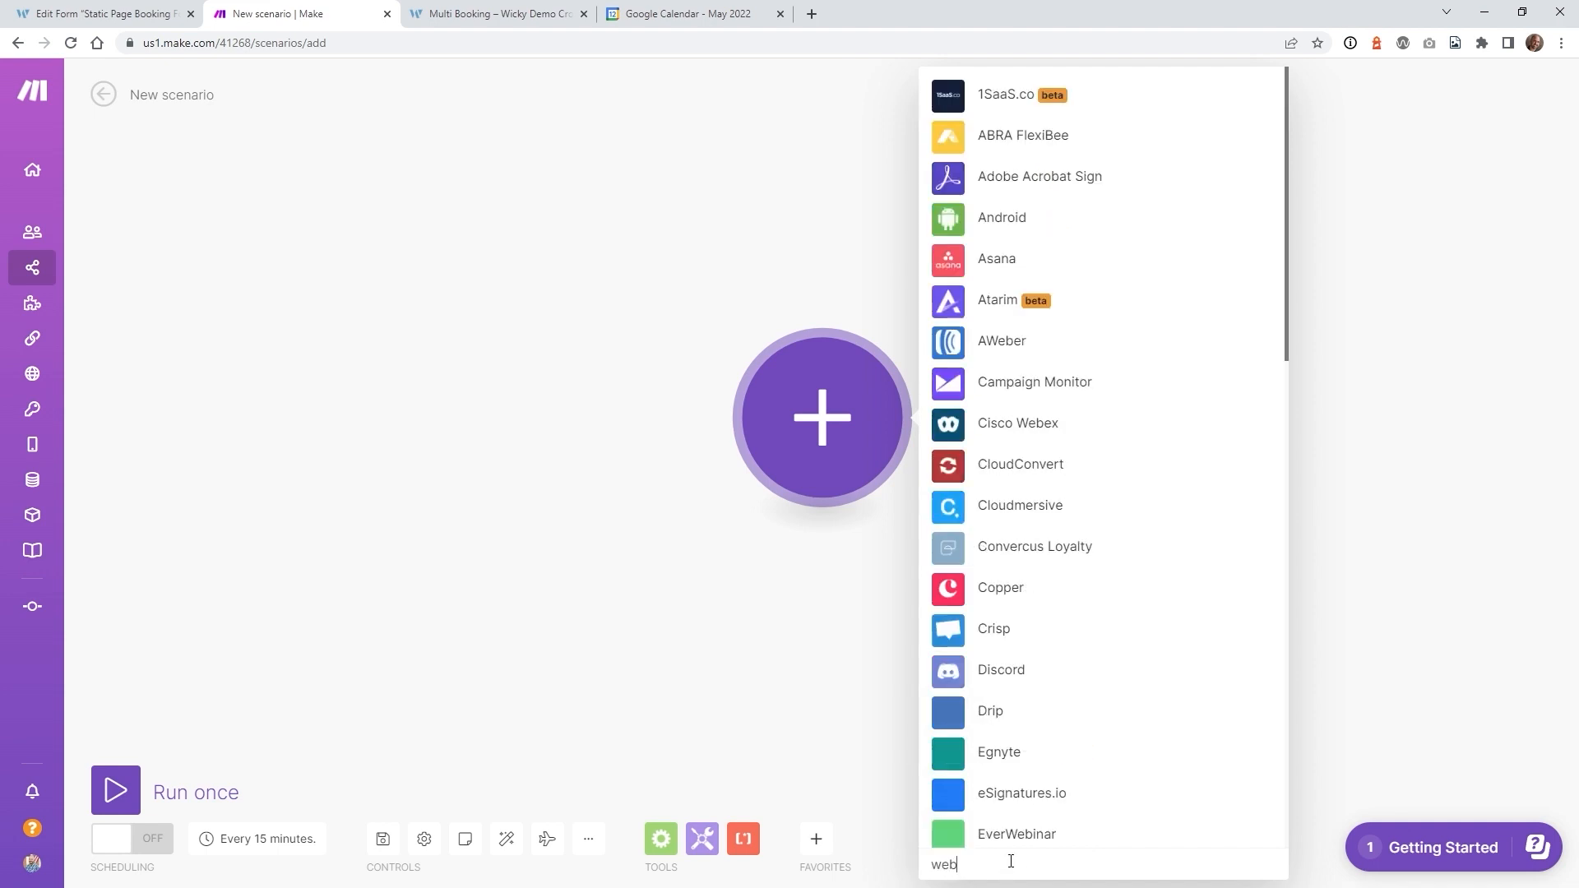
pyautogui.write('hook')
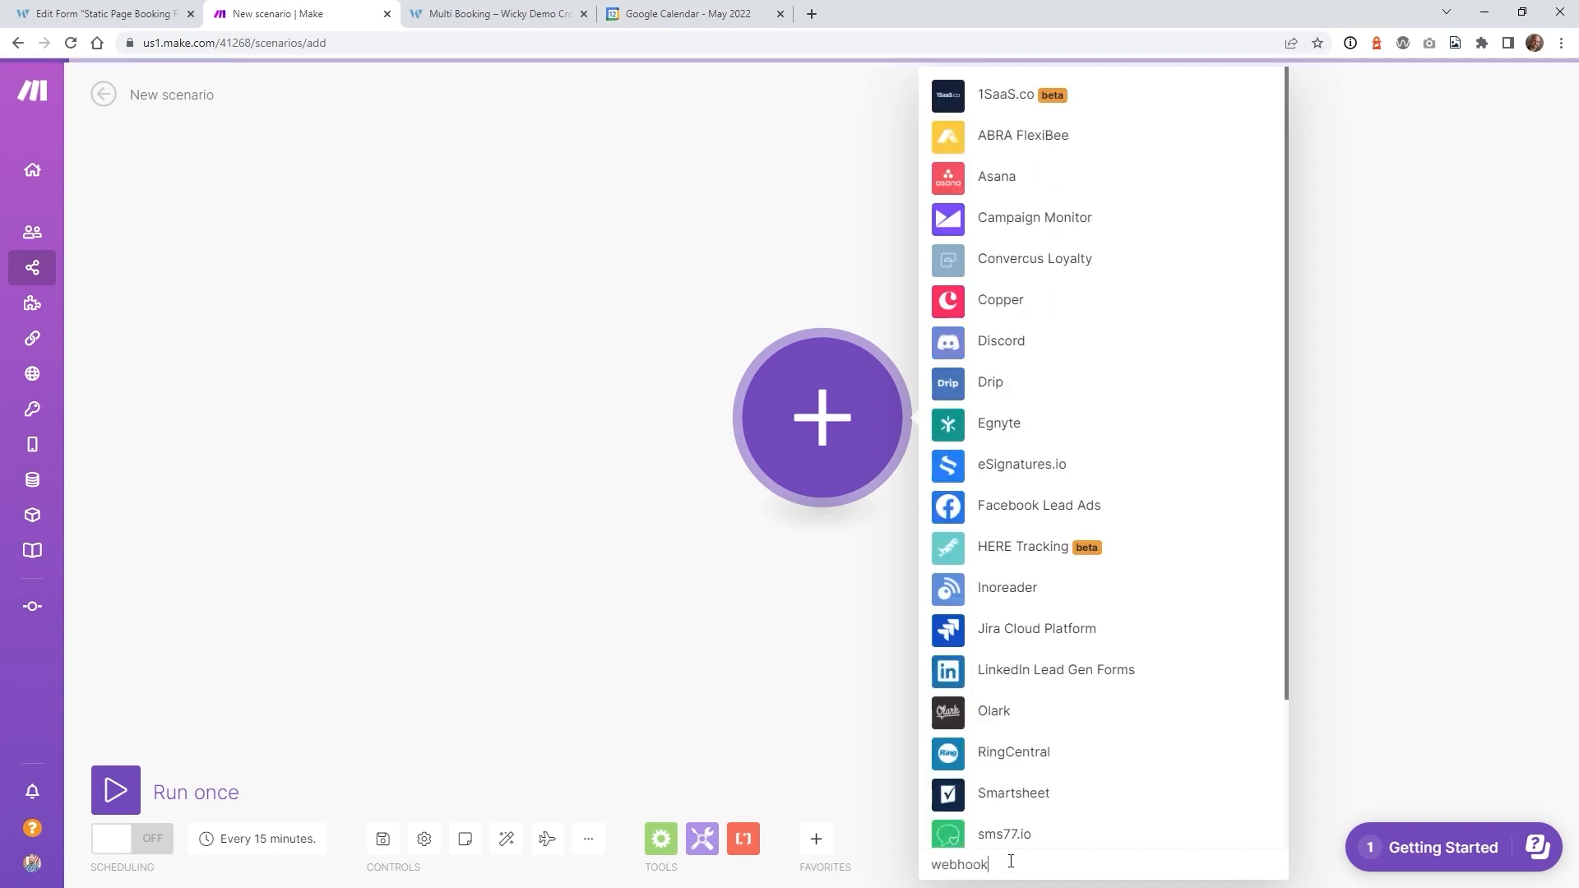
pyautogui.scroll(-1, 1182, 639)
pyautogui.scroll(-2, 1182, 639)
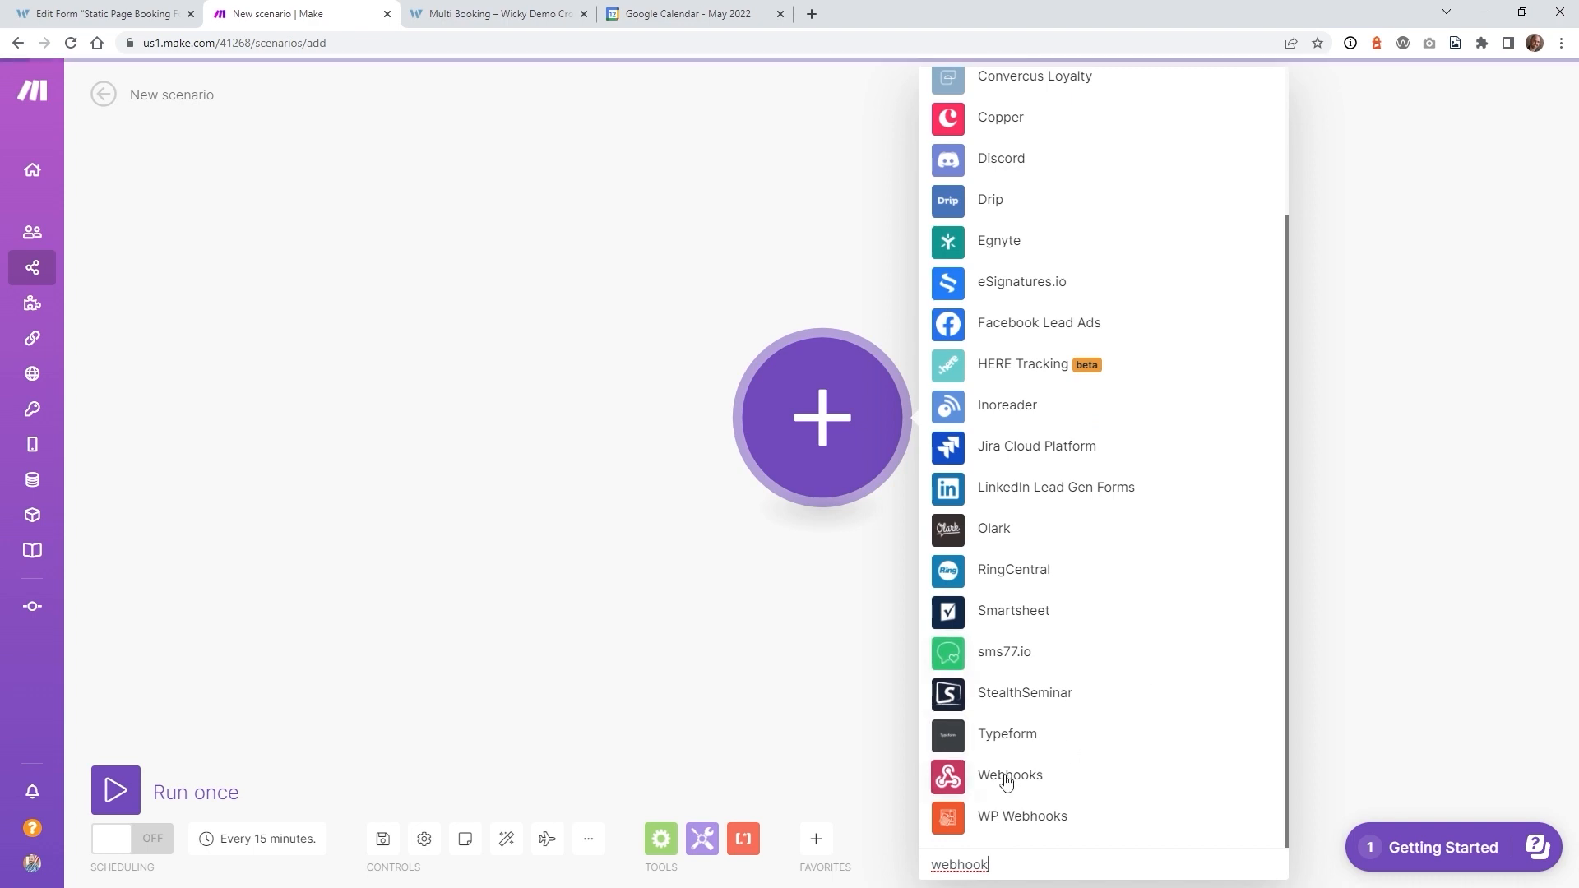
pyautogui.click(1010, 774)
pyautogui.click(1036, 402)
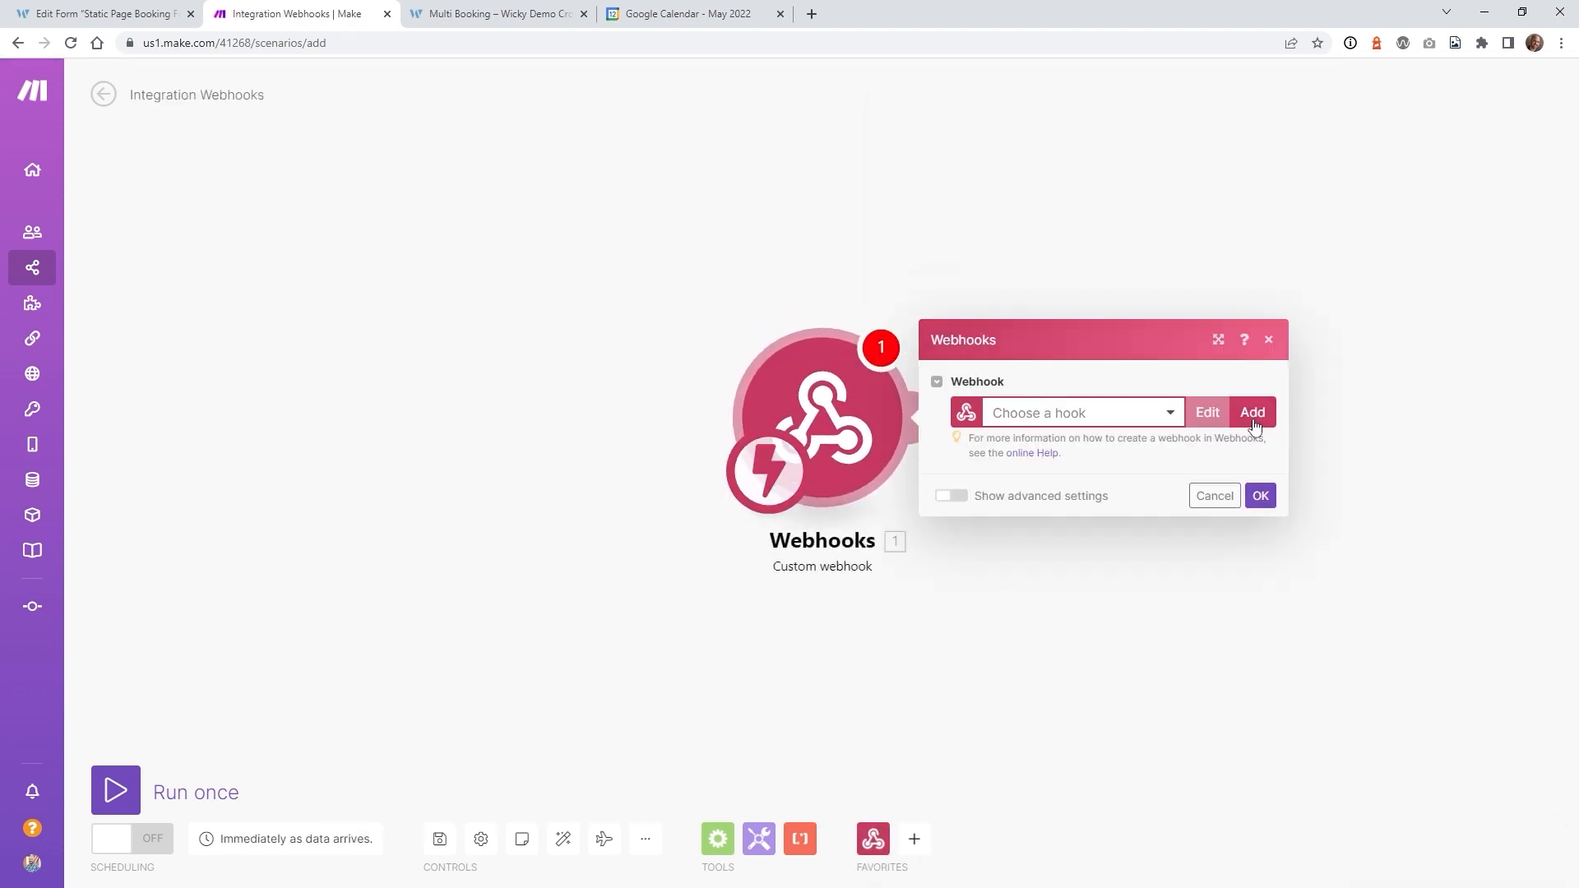
# - Create and save a new webhook, then copy its address to the clipboard
pyautogui.click(1253, 421)
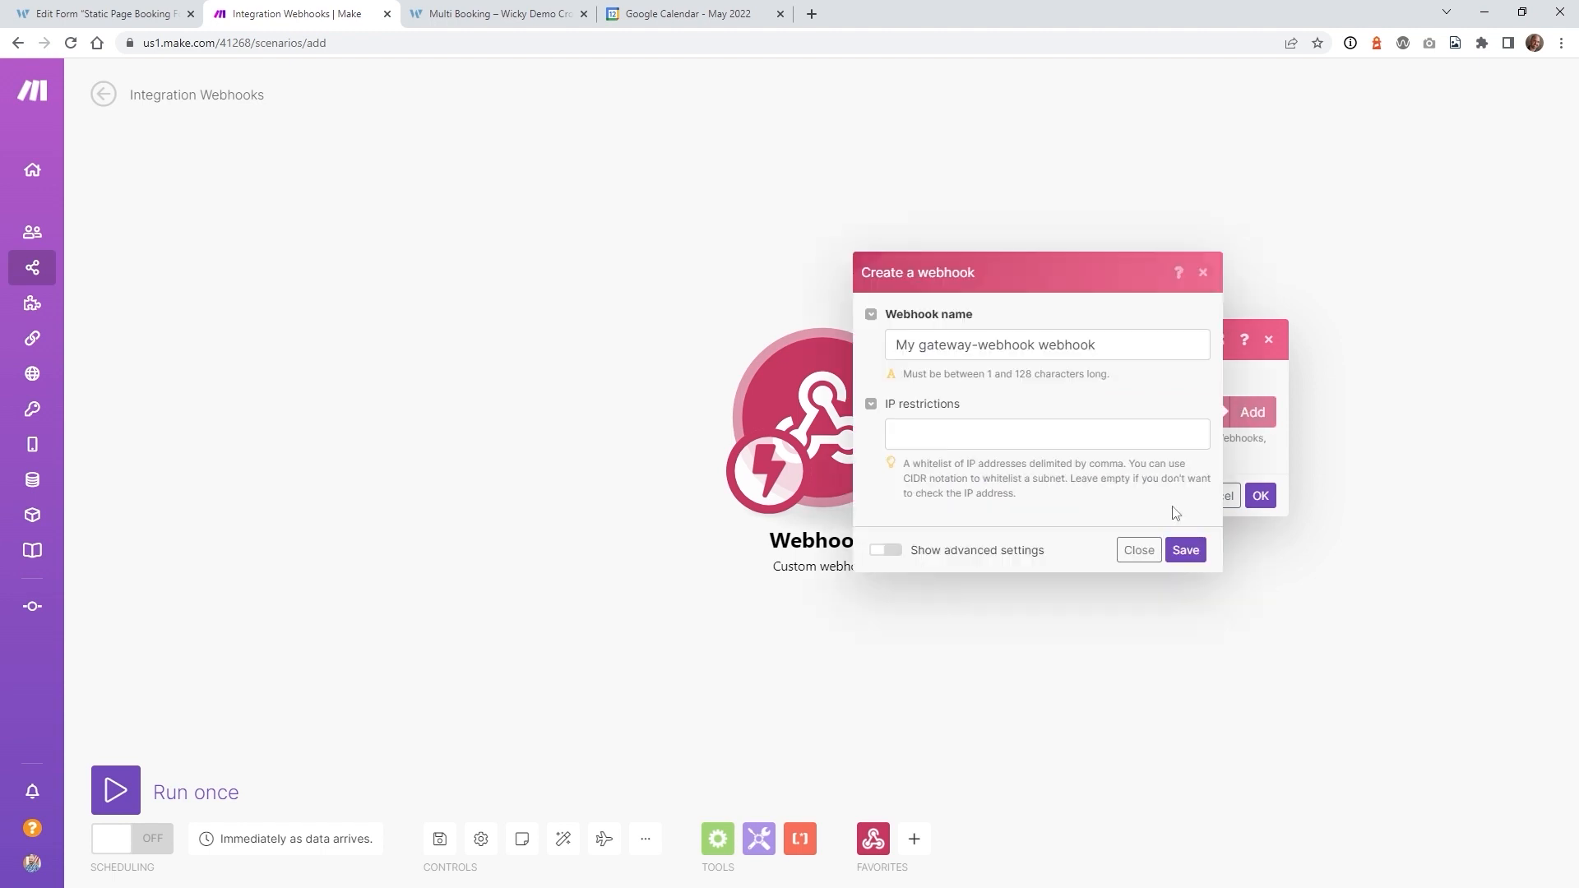
pyautogui.click(1185, 550)
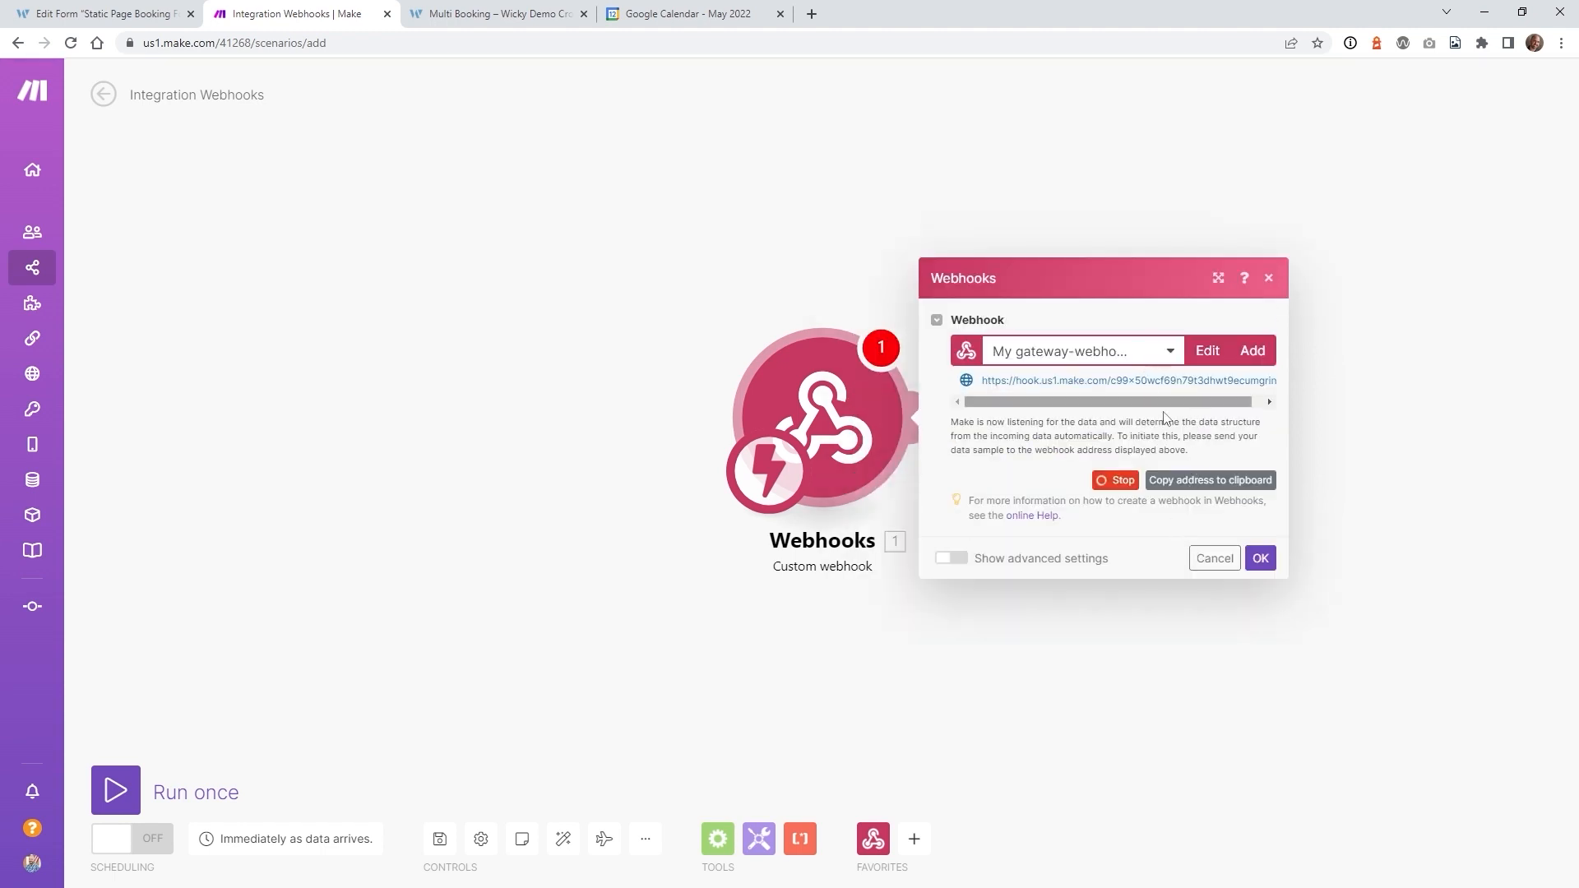
pyautogui.click(1210, 484)
pyautogui.click(129, 8)
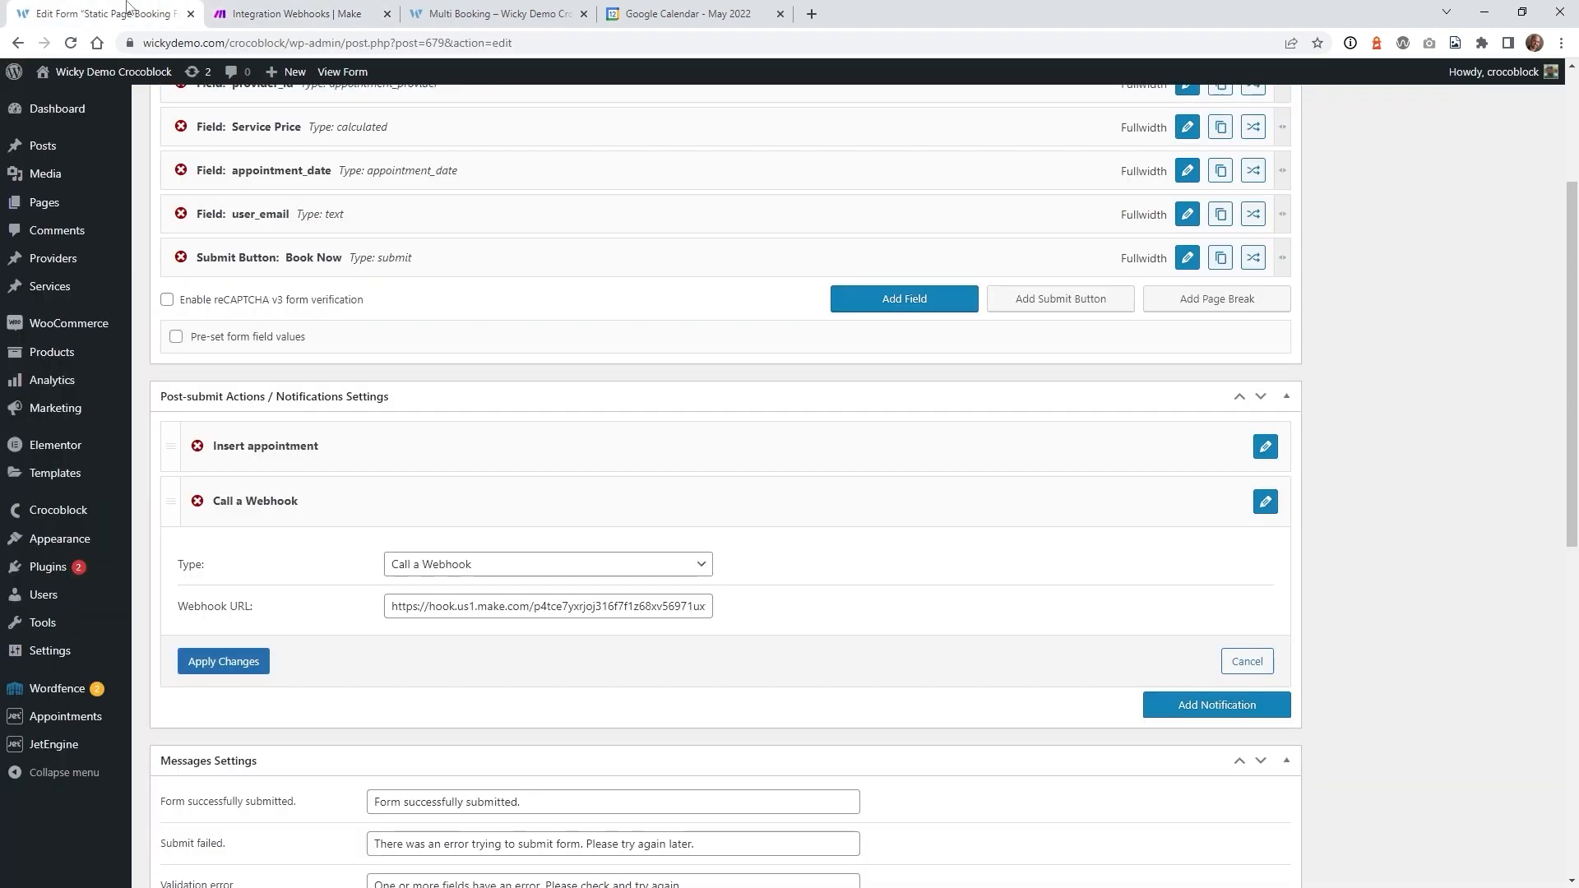
# - Replace the booking form's Webhook URL with the new Make webhook URL and save the form
pyautogui.click(555, 609)
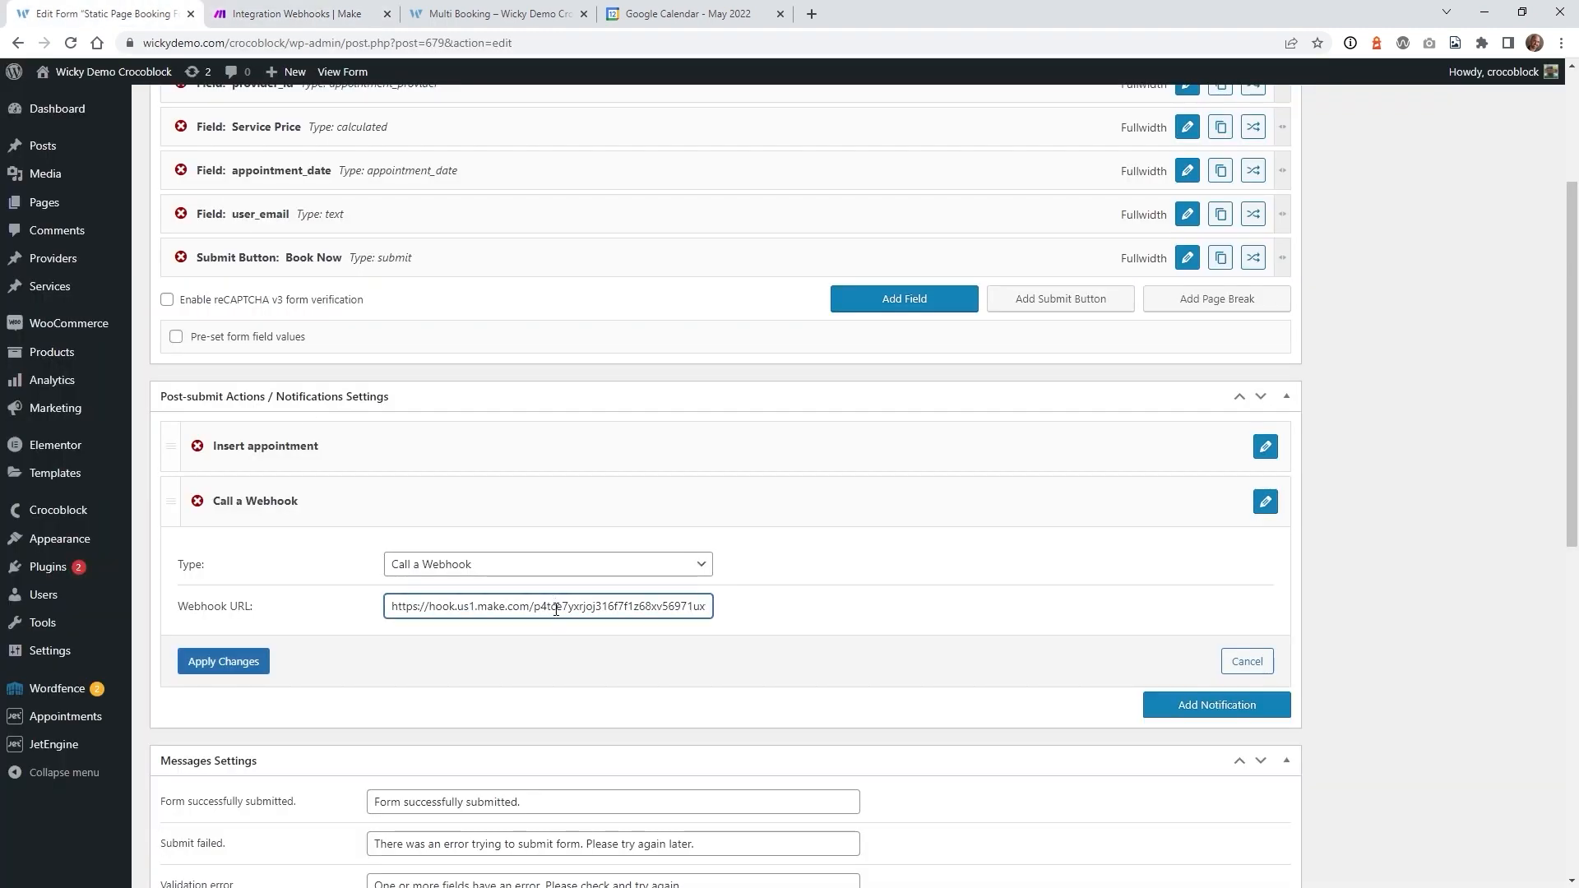
pyautogui.hotkey('ctrl', 'a')
pyautogui.moveTo(115, 745)
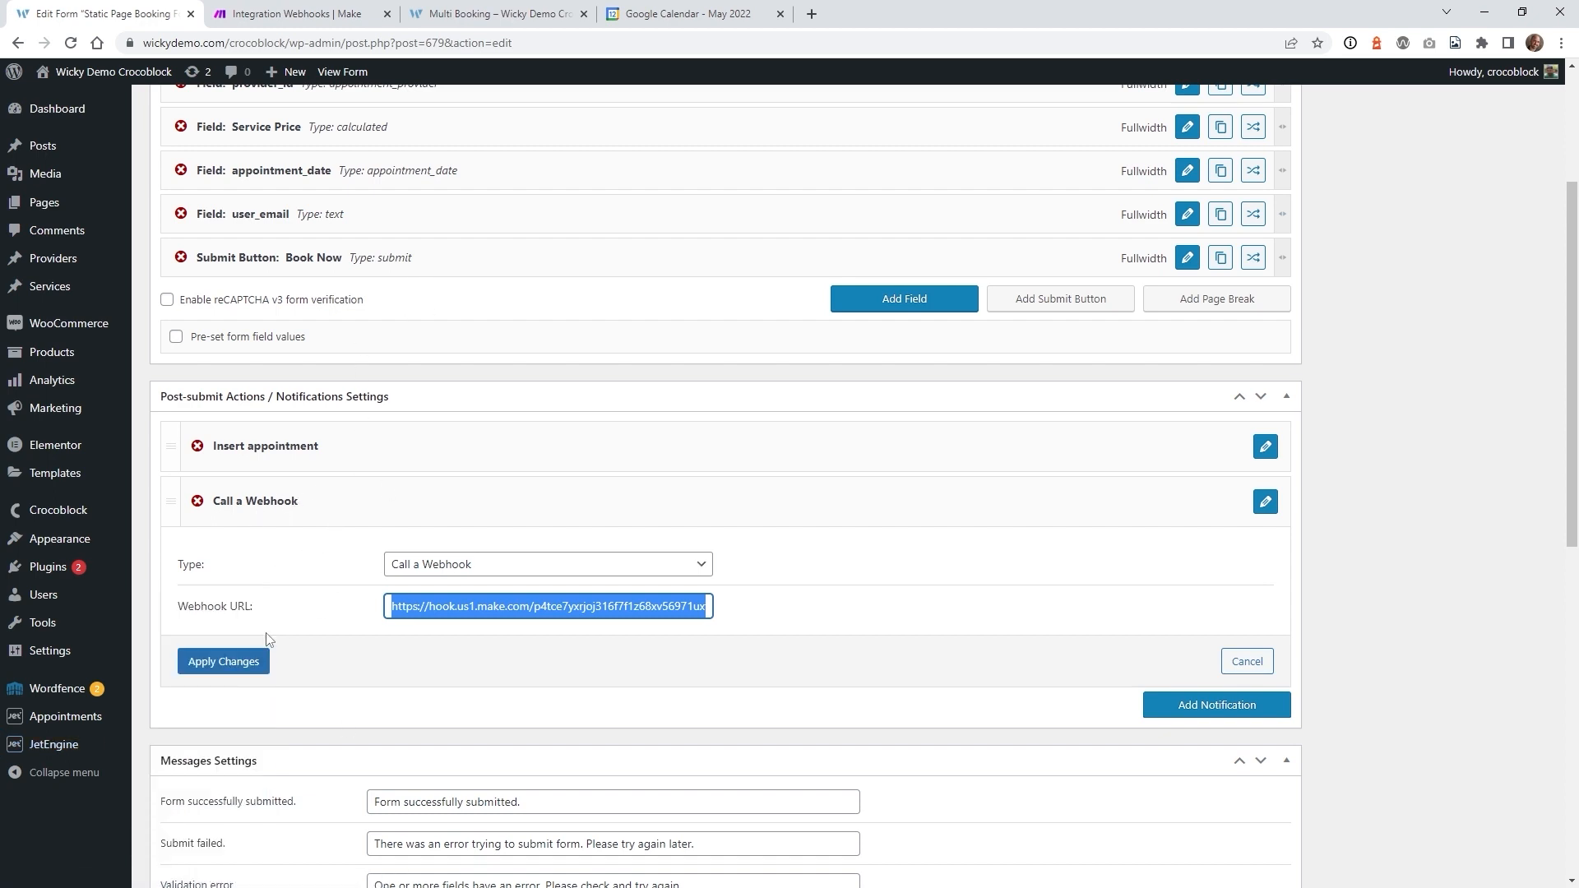
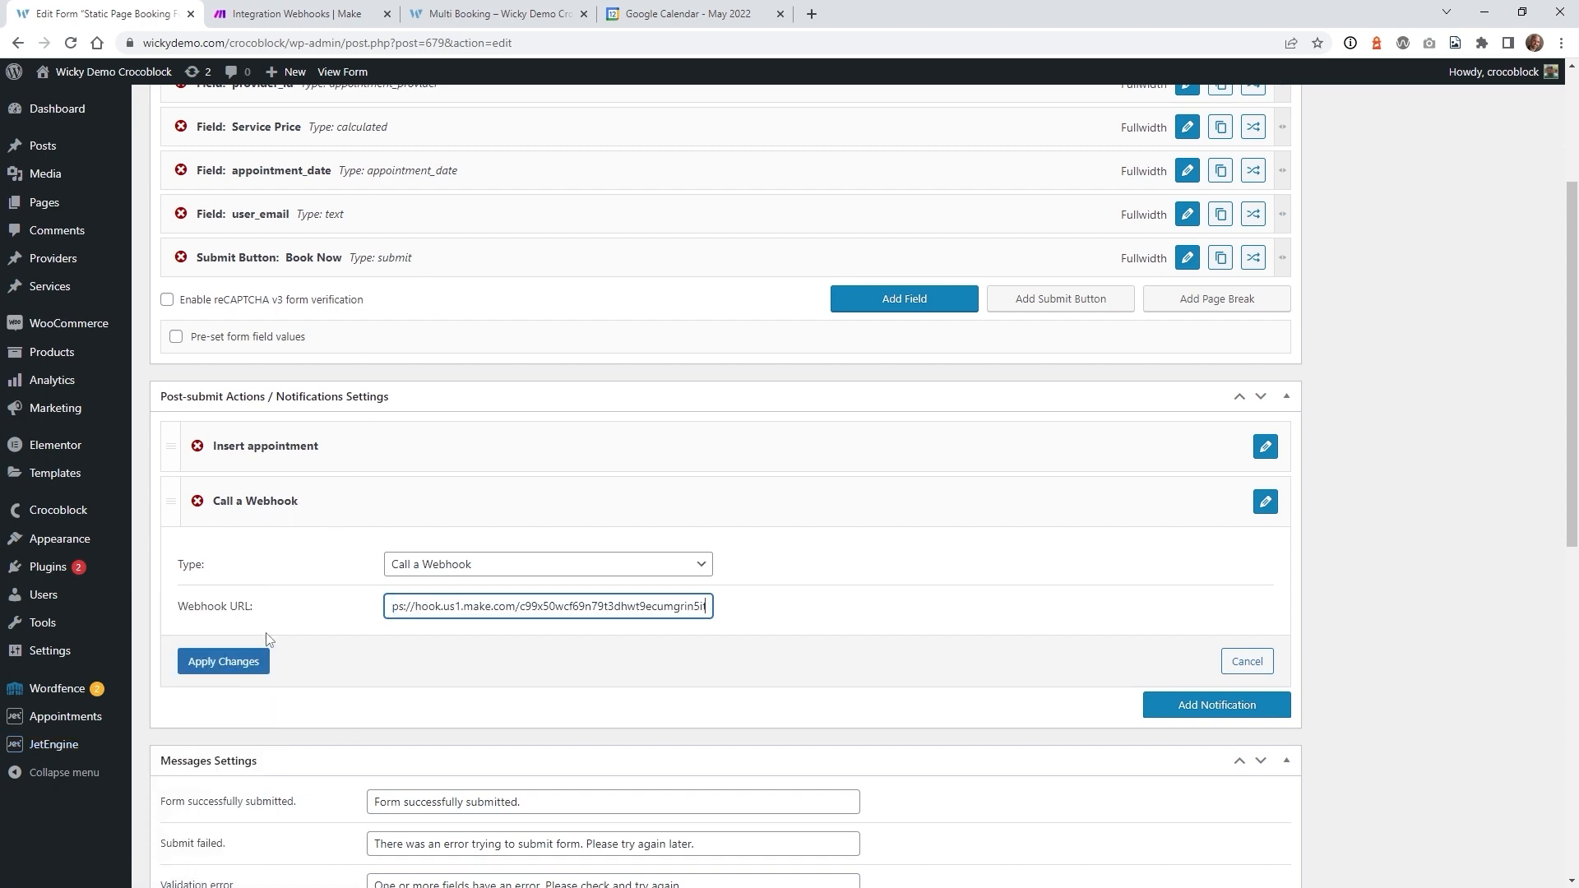
pyautogui.click(233, 668)
pyautogui.scroll(3, 1445, 433)
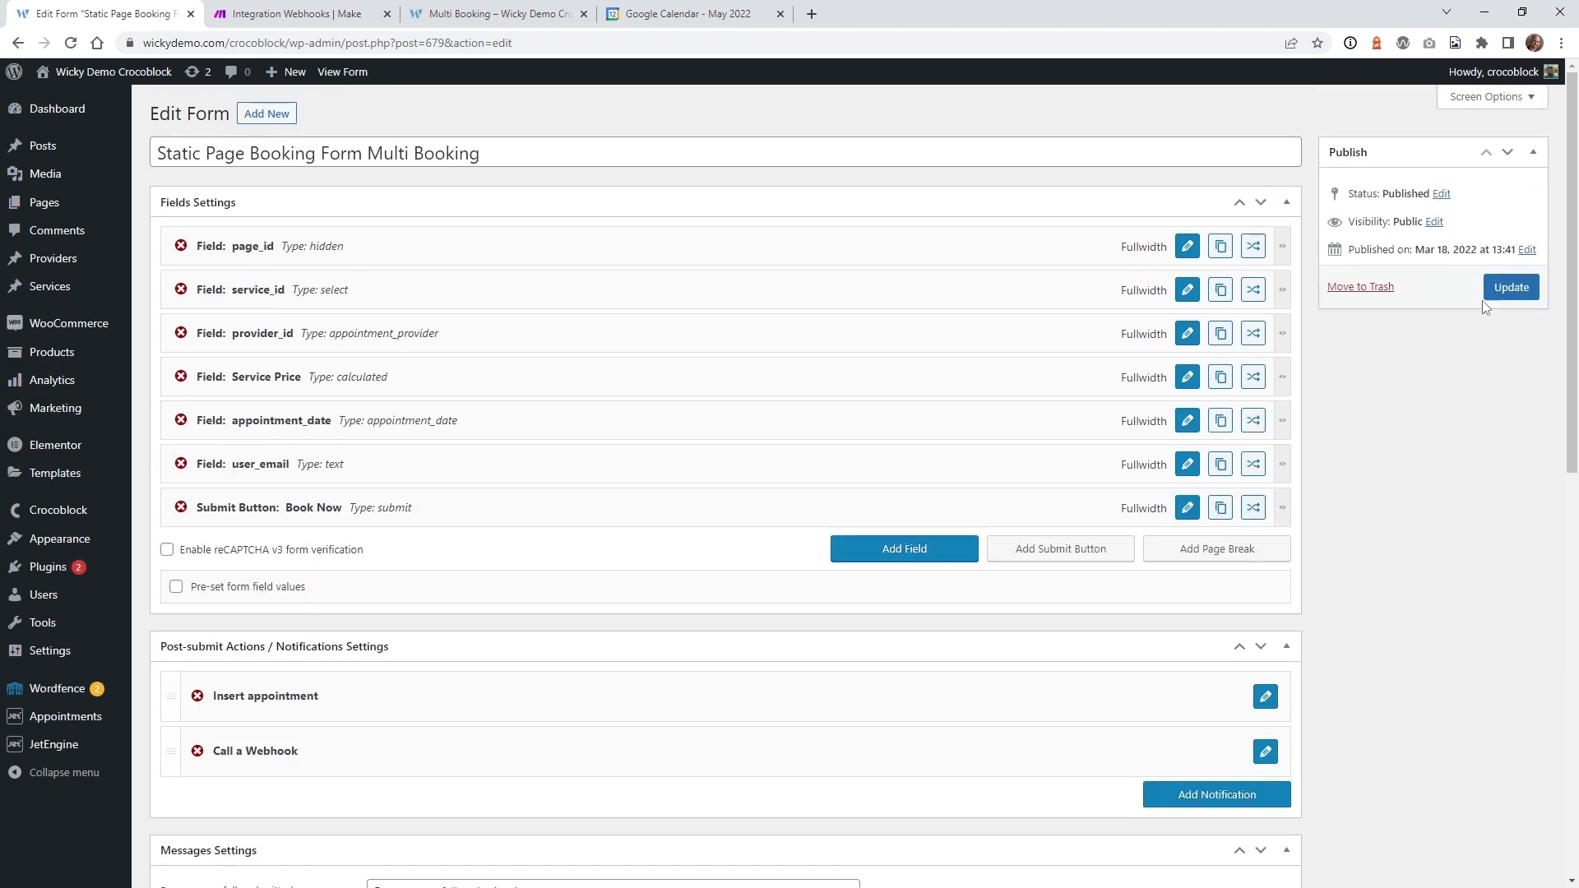
pyautogui.click(1507, 292)
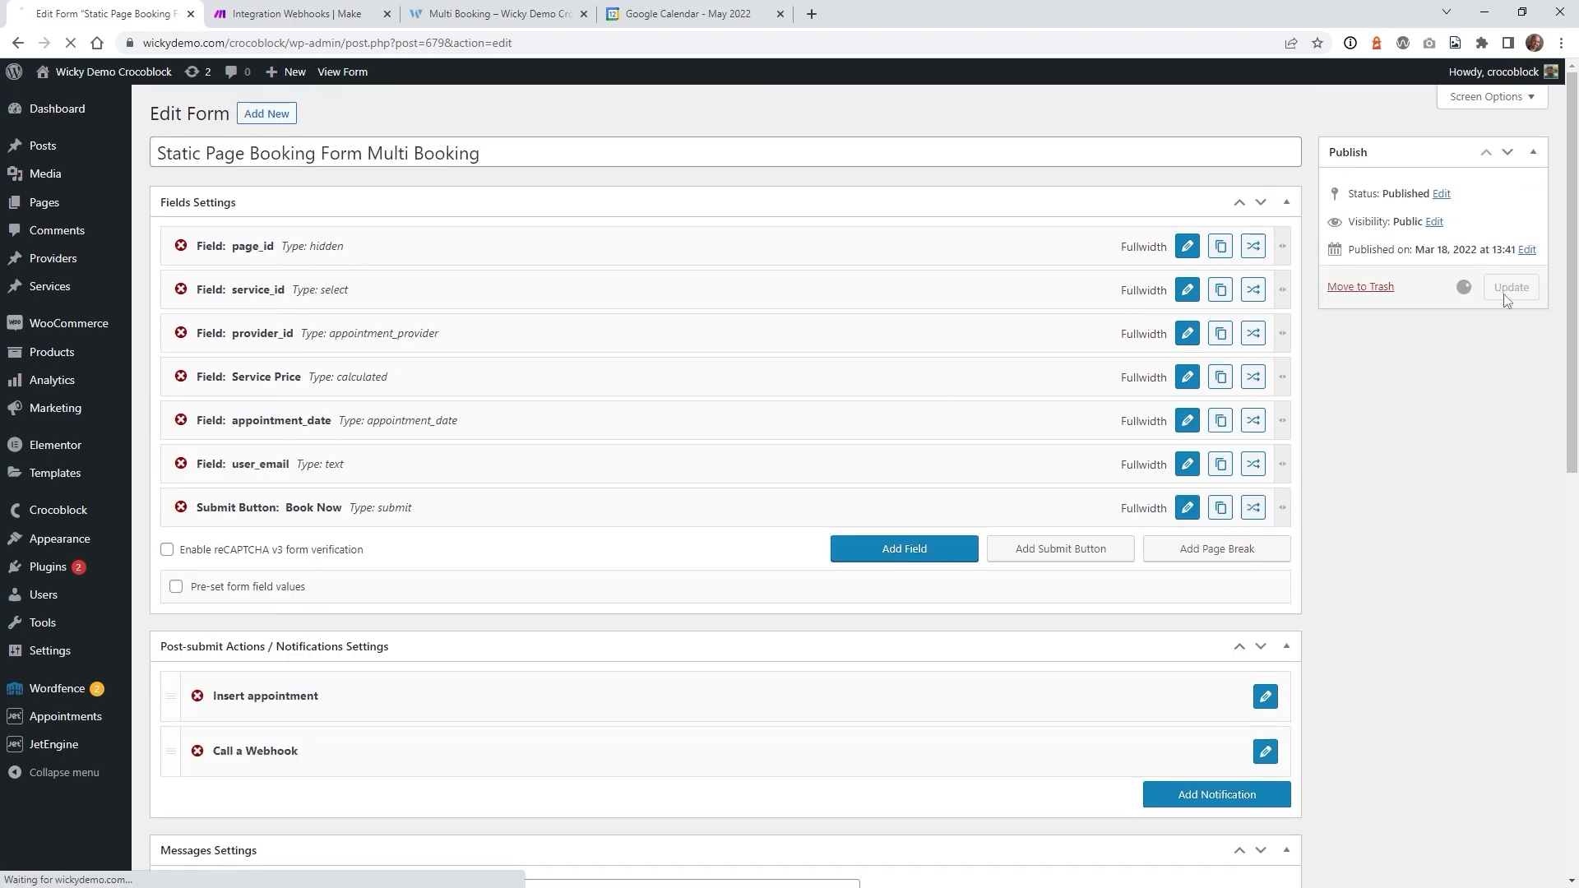
# - Drop the May 13, May 14 and 11:30 appointments, keep May 15 2:00–2:30 pm, and submit
pyautogui.click(505, 6)
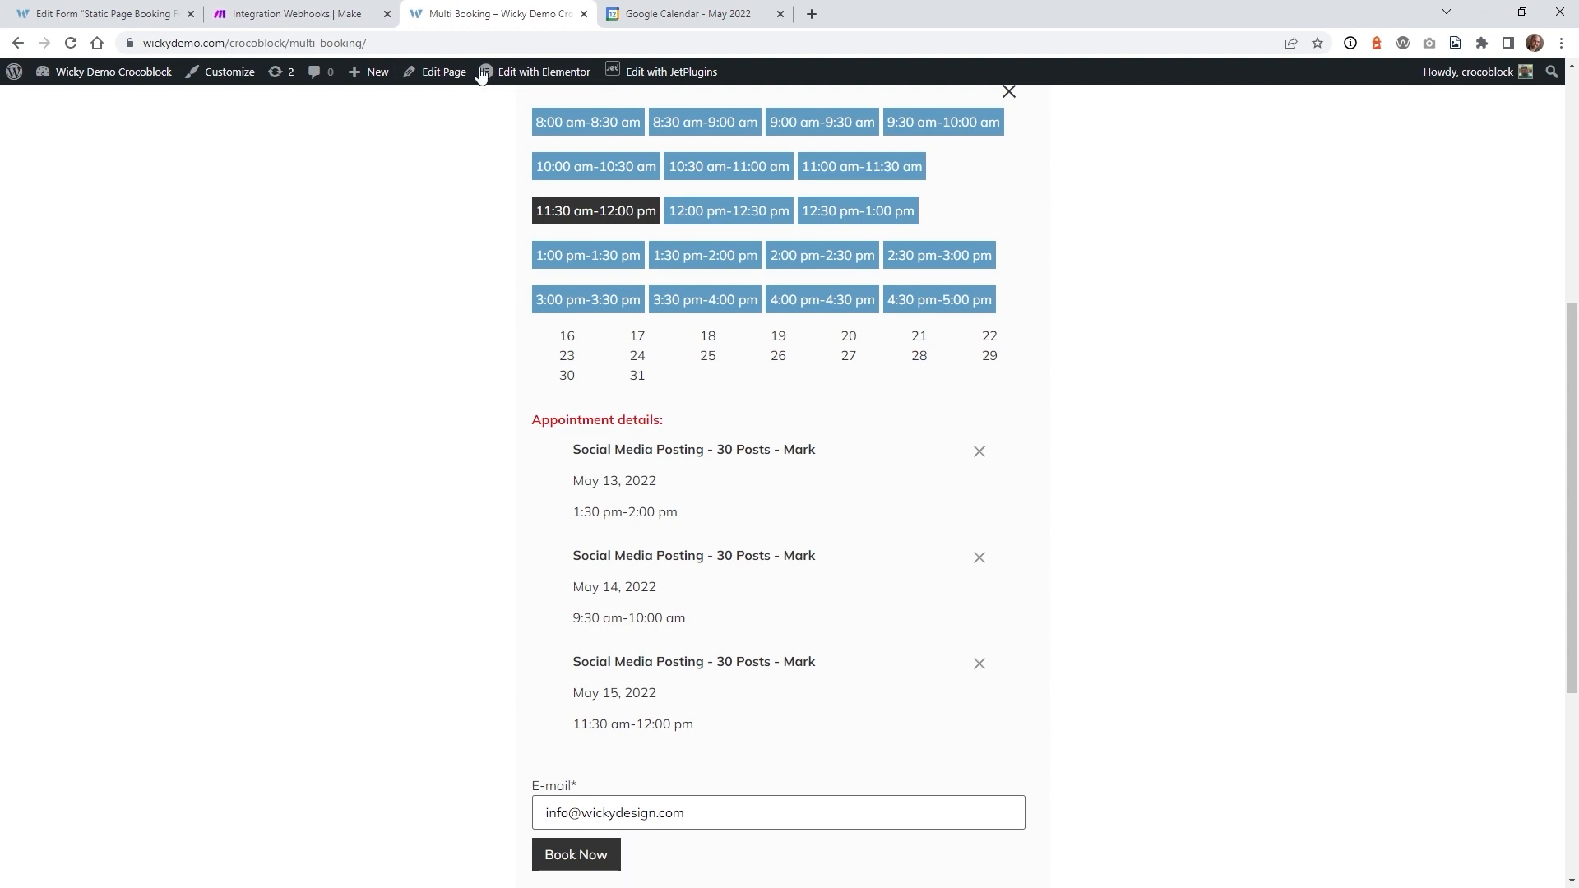
pyautogui.click(978, 615)
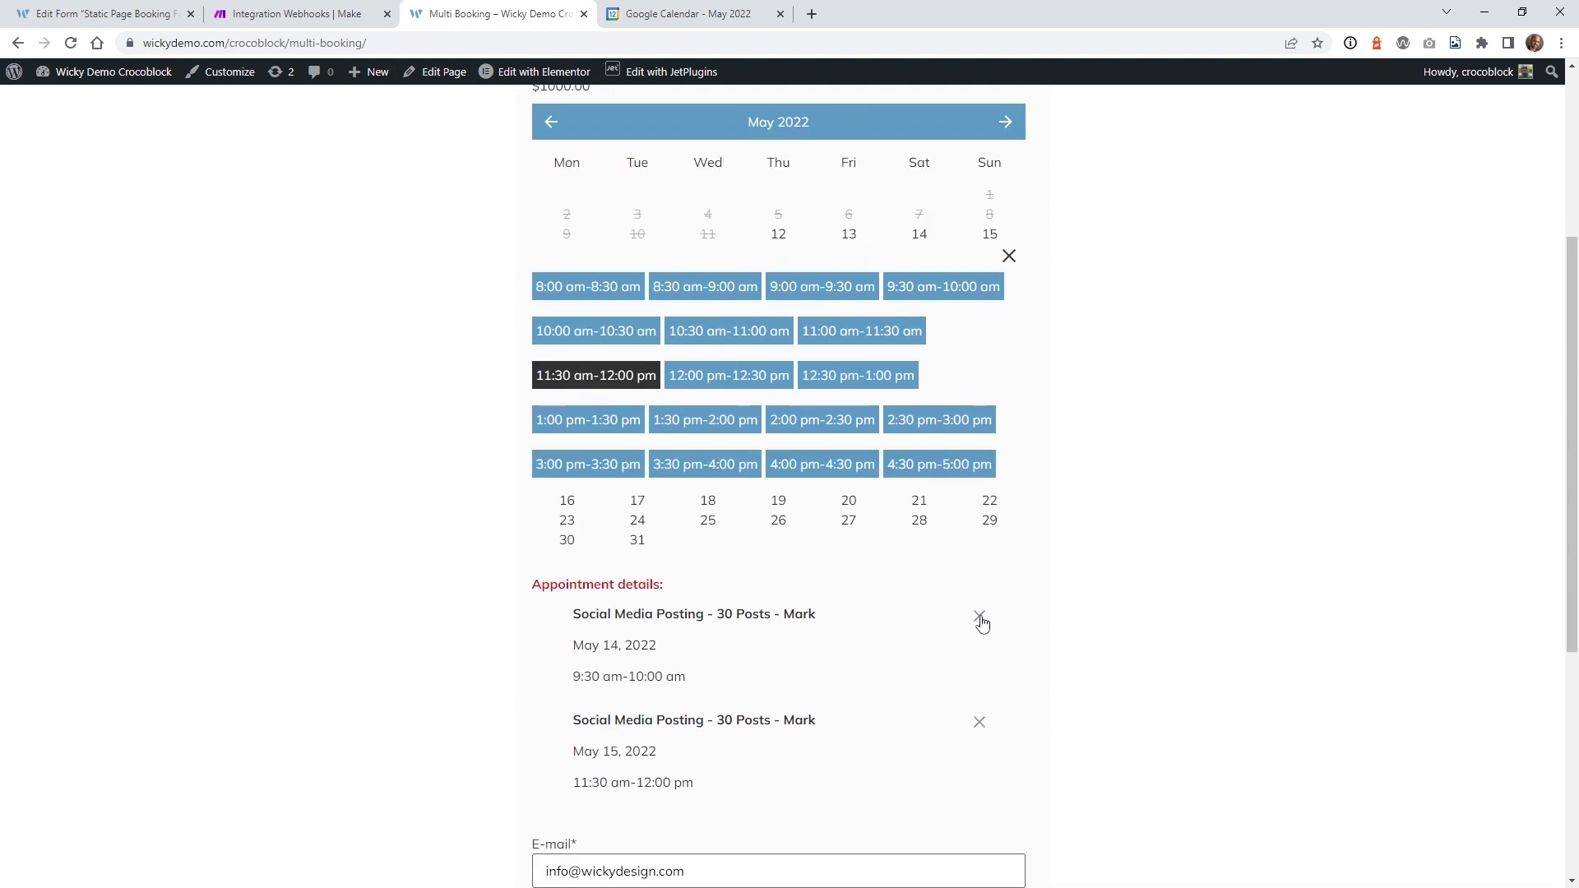
pyautogui.click(979, 615)
pyautogui.click(849, 430)
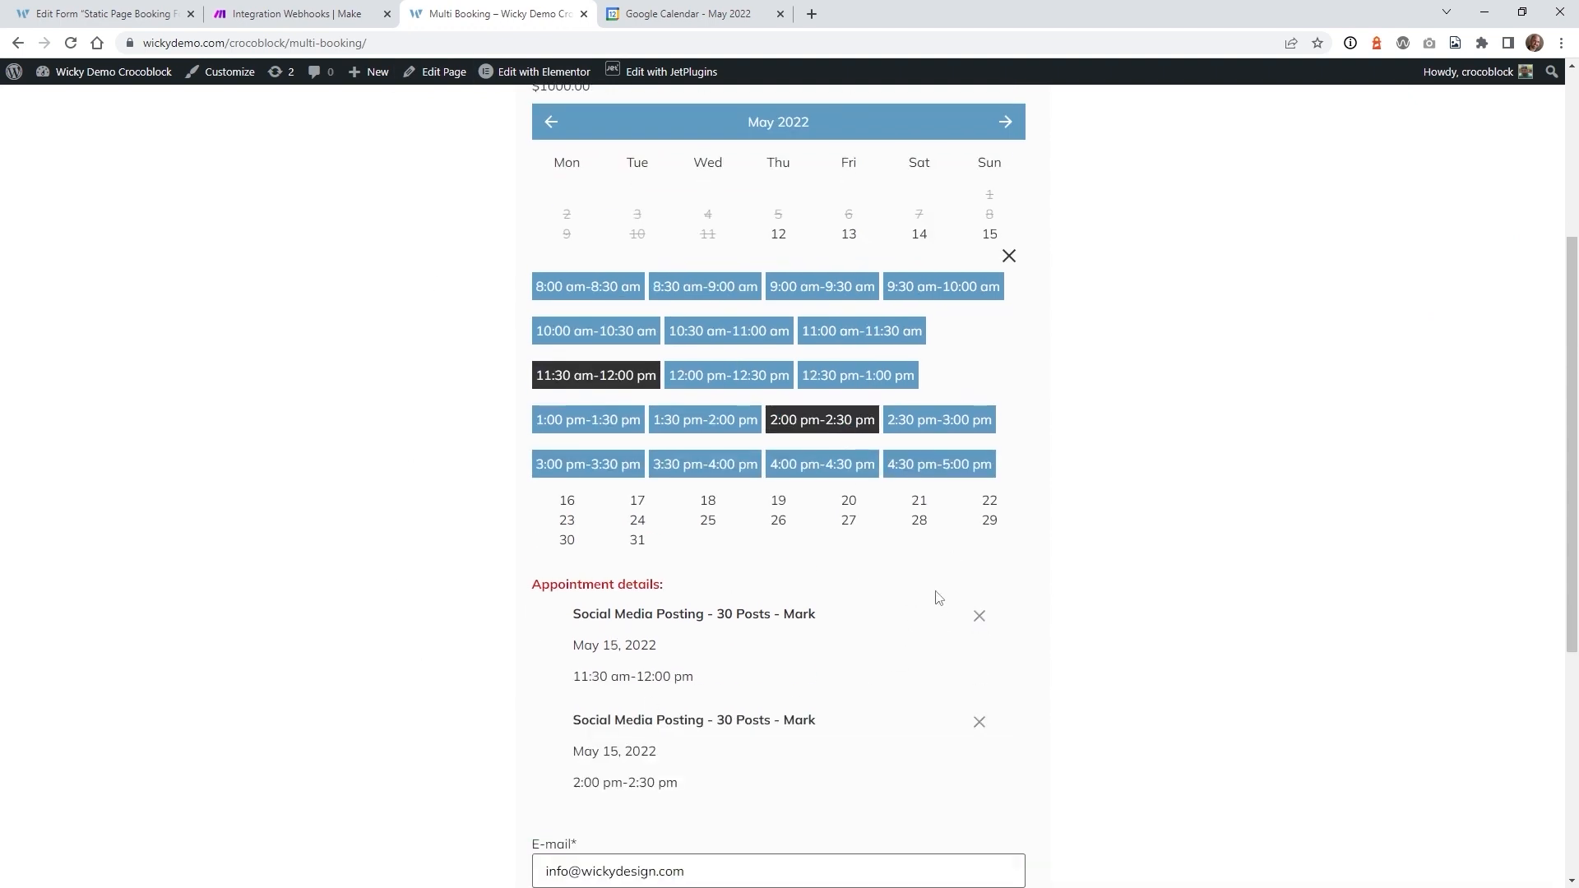
pyautogui.click(978, 617)
pyautogui.scroll(-3, 1090, 605)
pyautogui.click(605, 485)
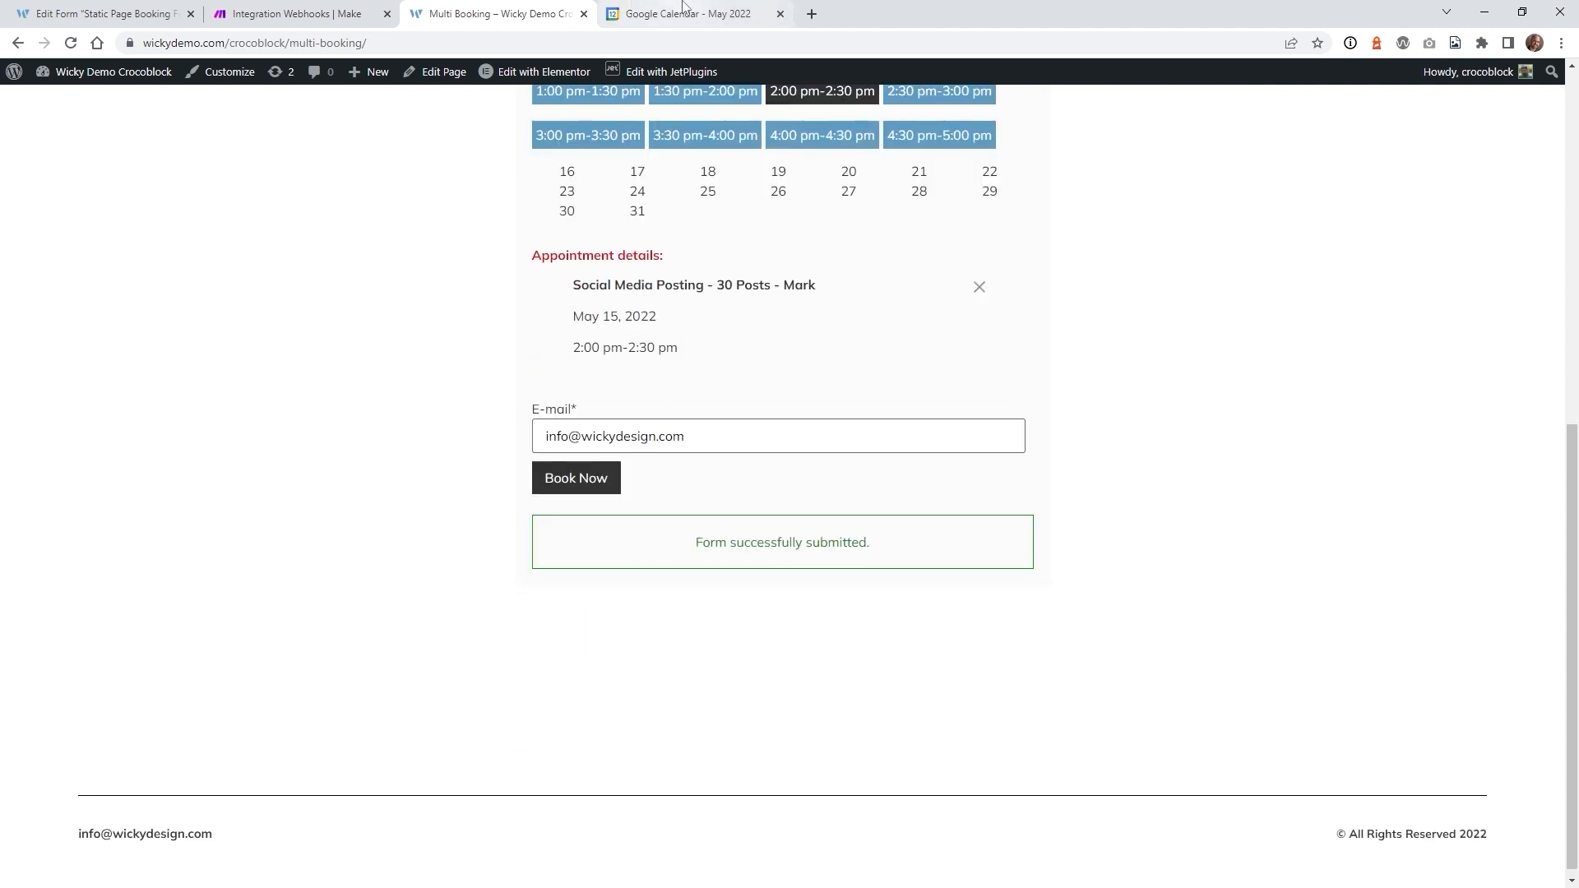
pyautogui.click(343, 7)
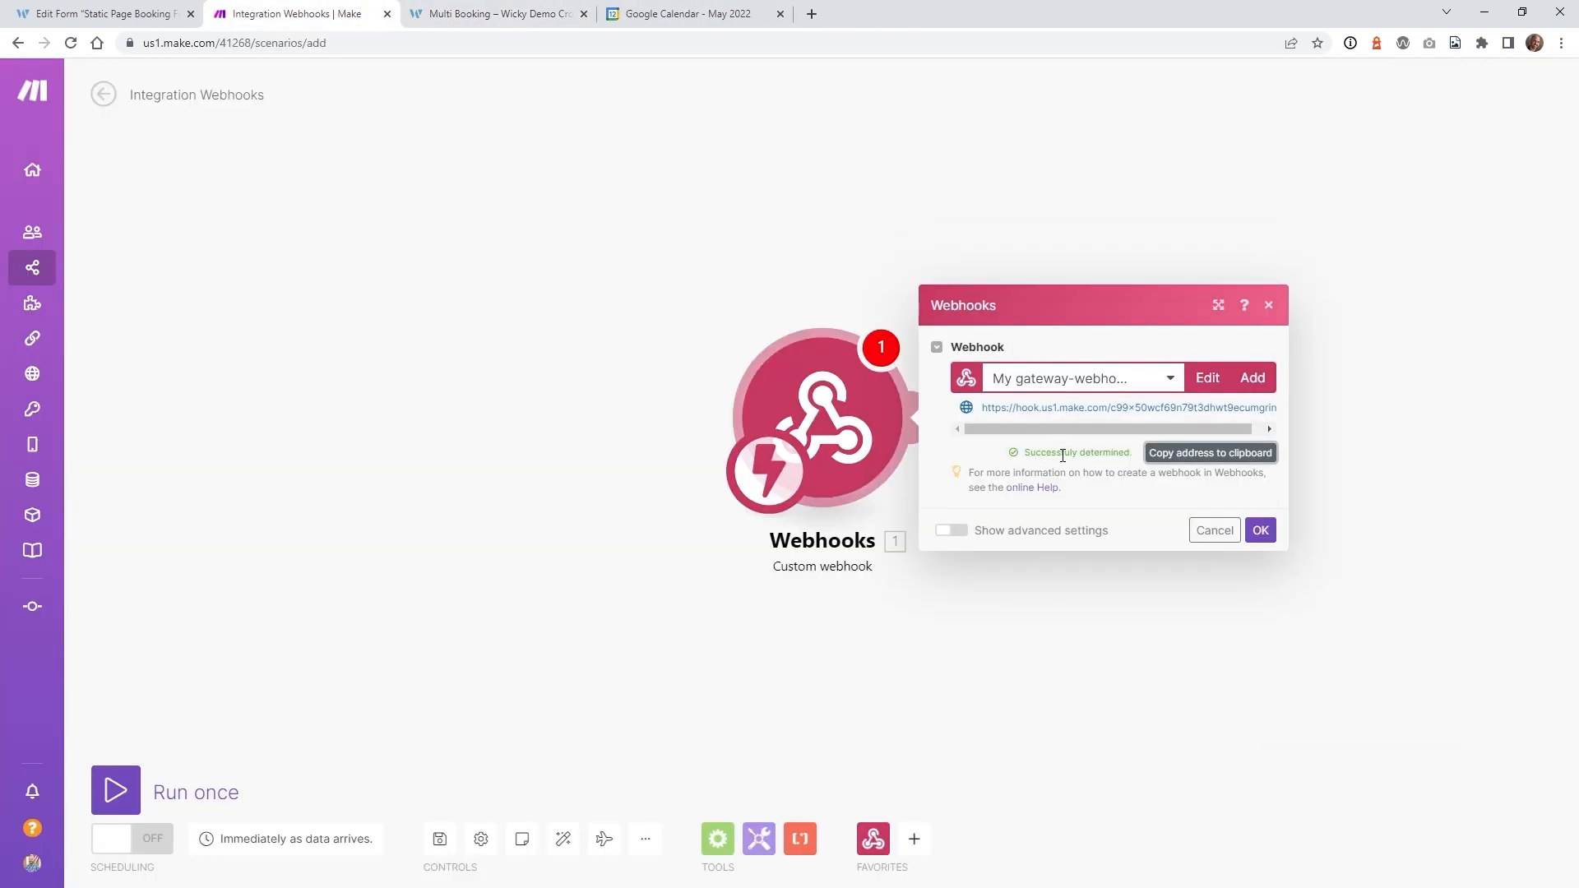
# - Confirm the custom webhook settings, save the scenario, and check the booking submission result
pyautogui.click(1260, 531)
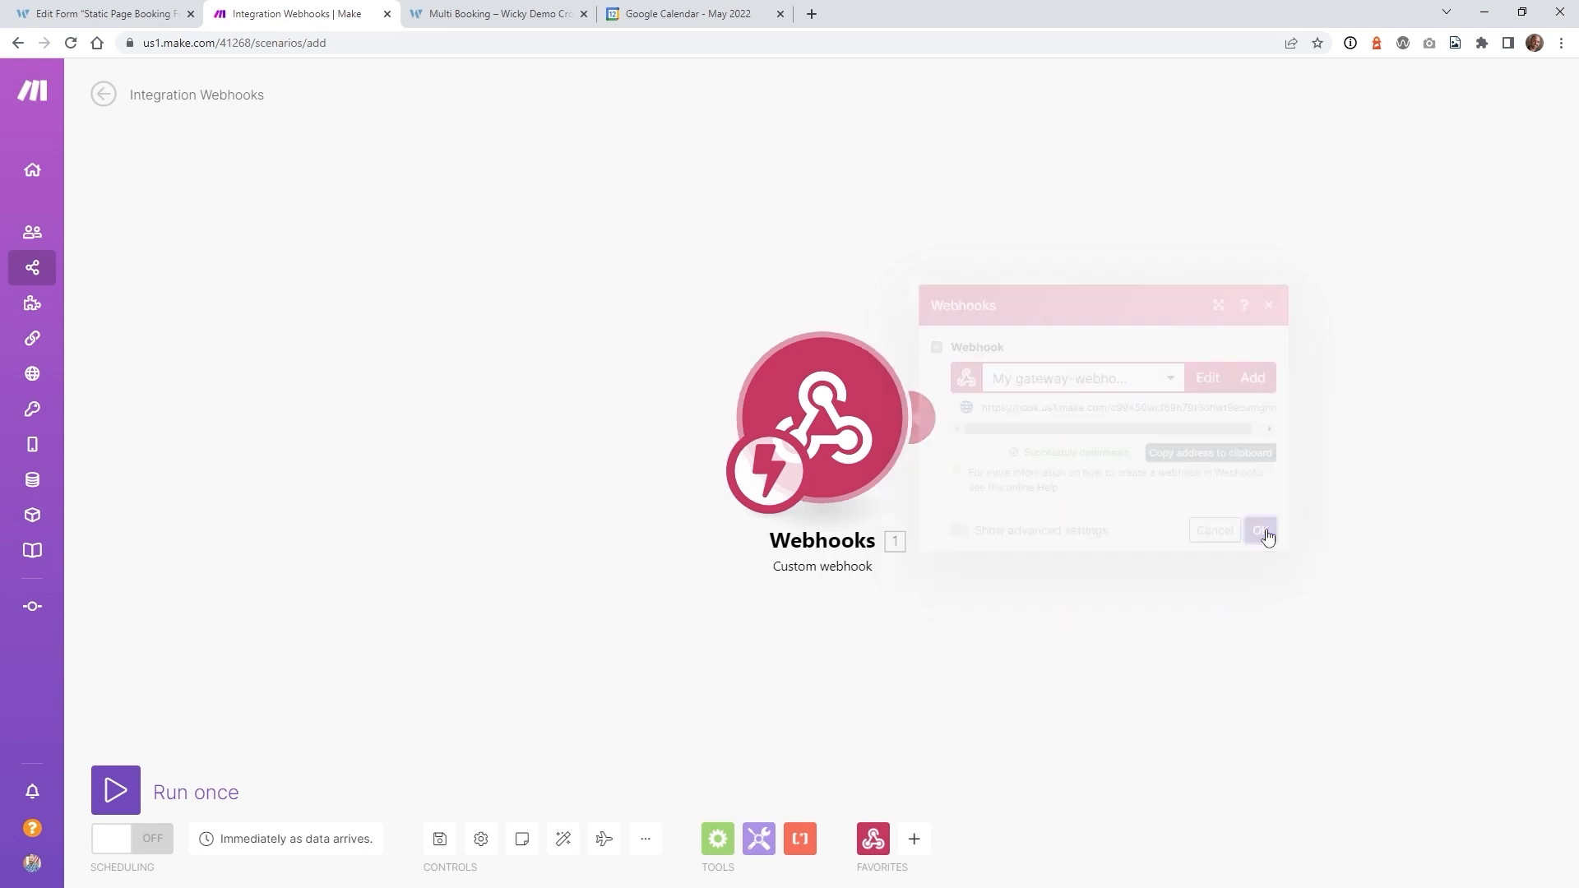
pyautogui.click(439, 841)
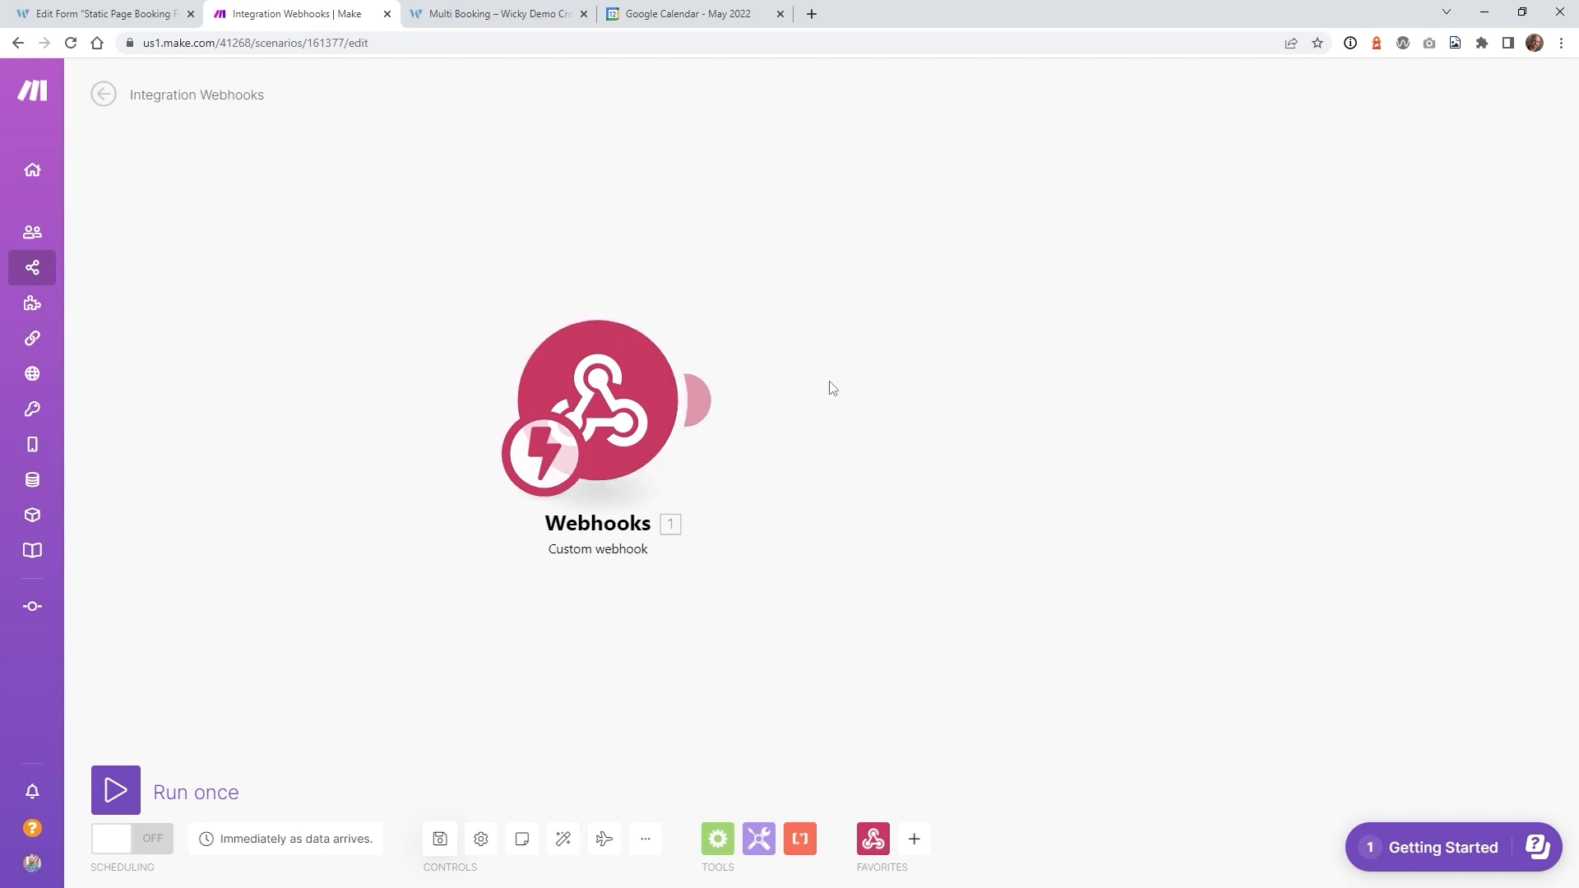
pyautogui.click(436, 10)
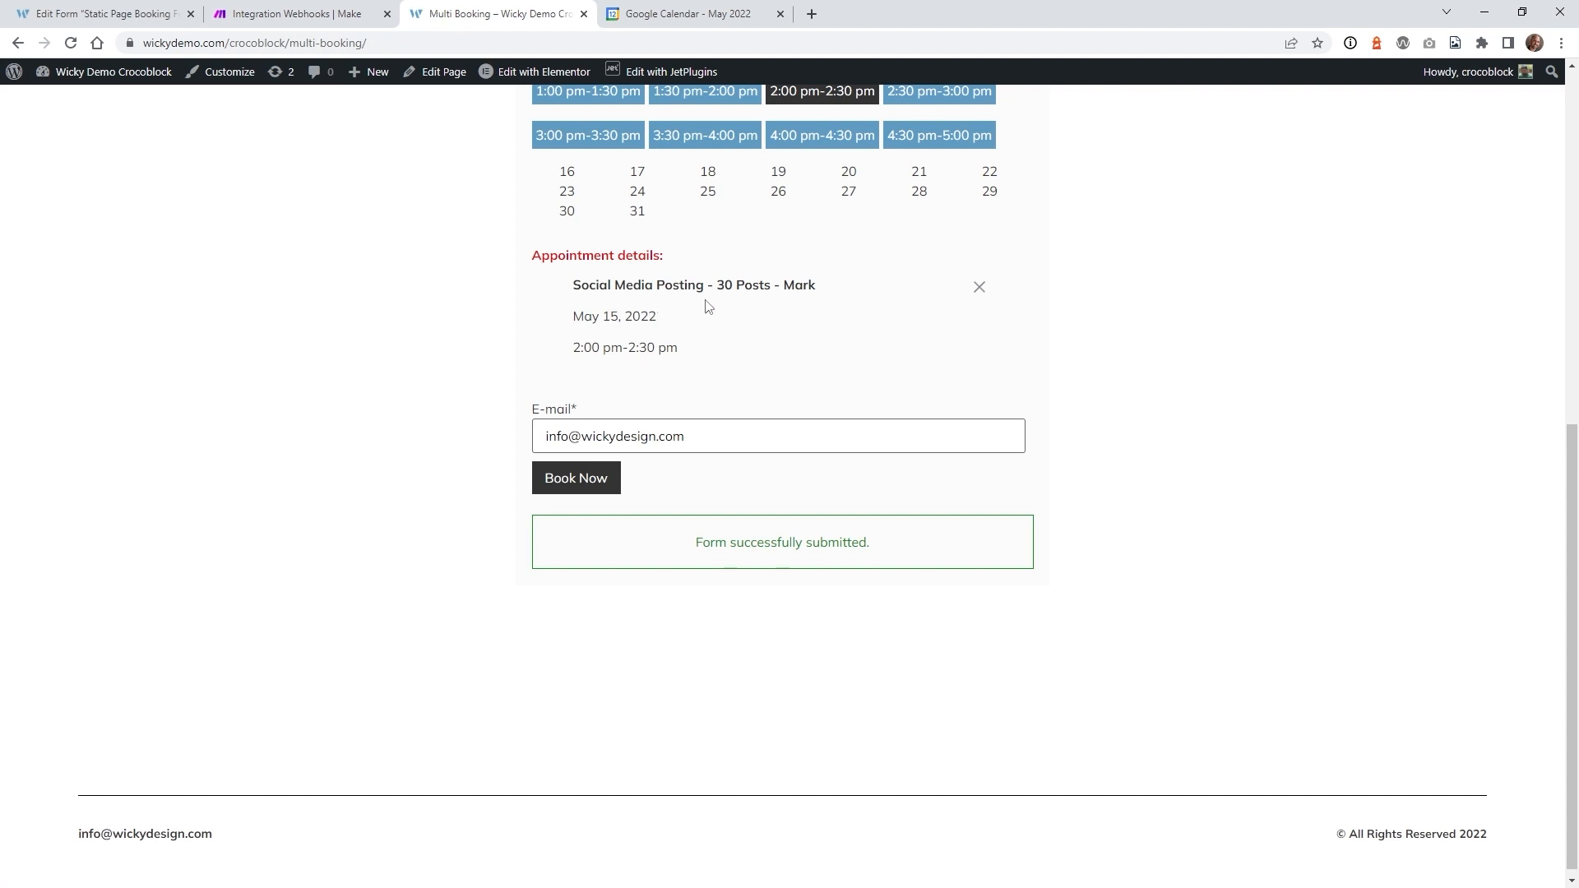
pyautogui.click(296, 13)
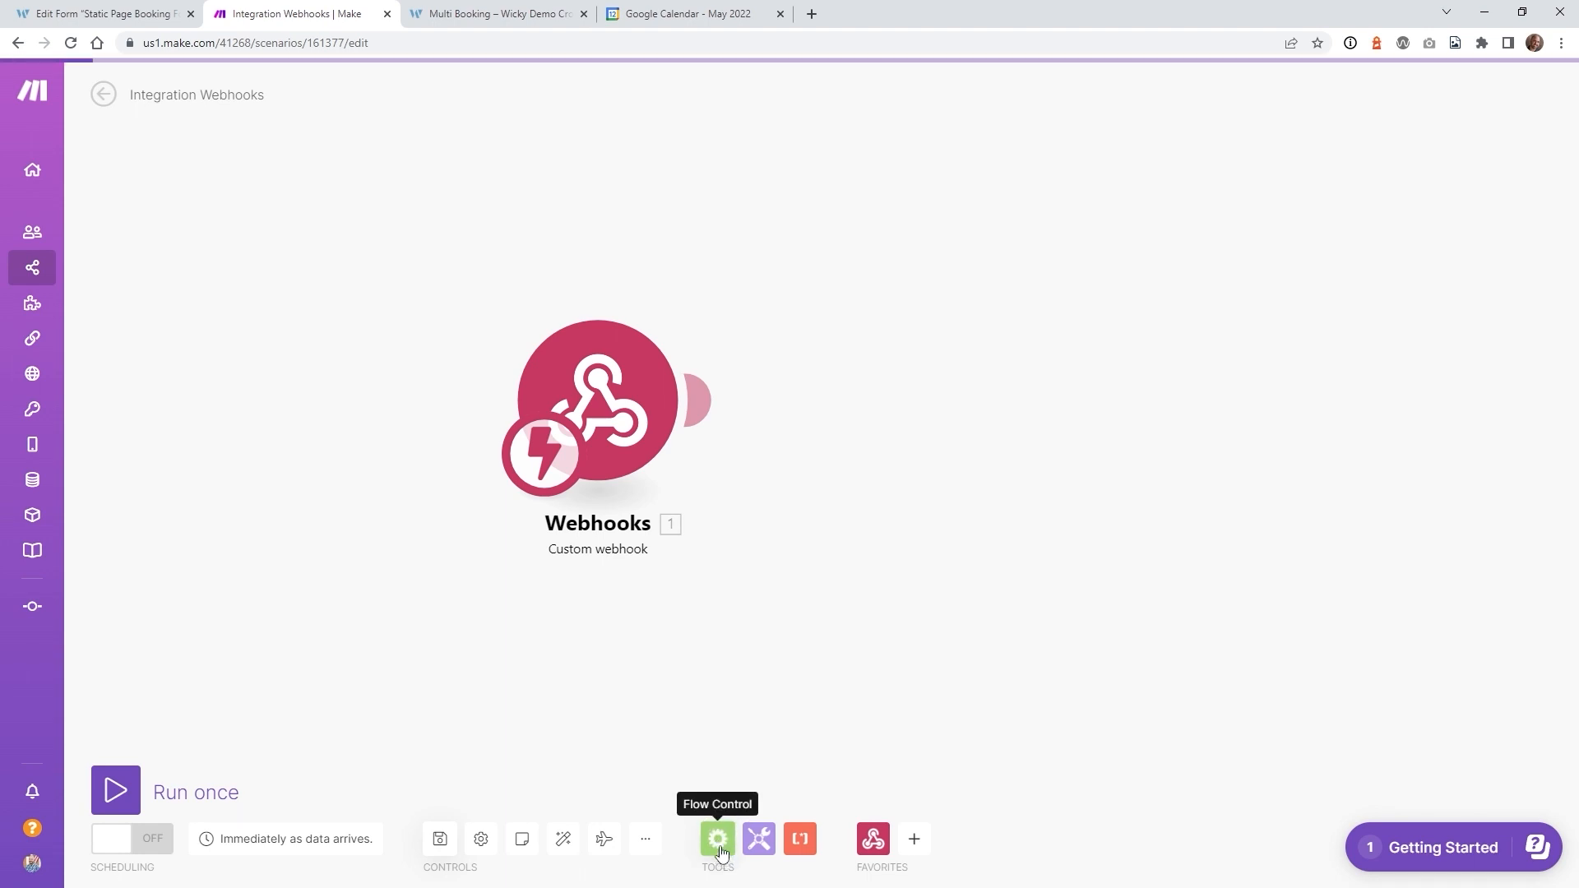
# - Connect a Flow Control Iterator after Webhooks with appointment_date_list[] mapped as its Array
pyautogui.click(722, 851)
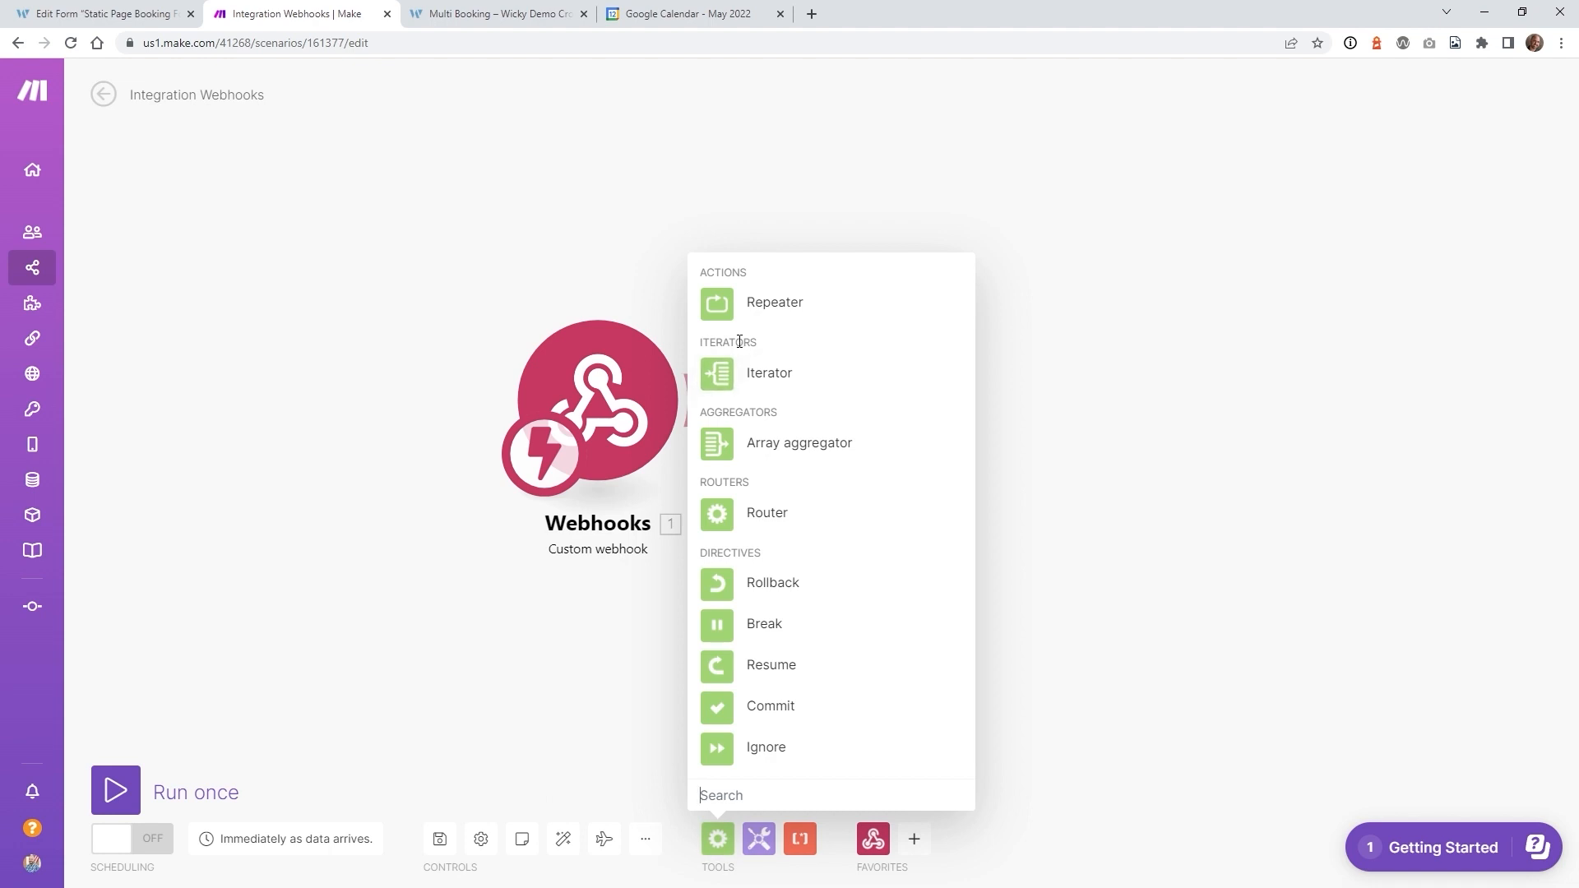
pyautogui.click(785, 378)
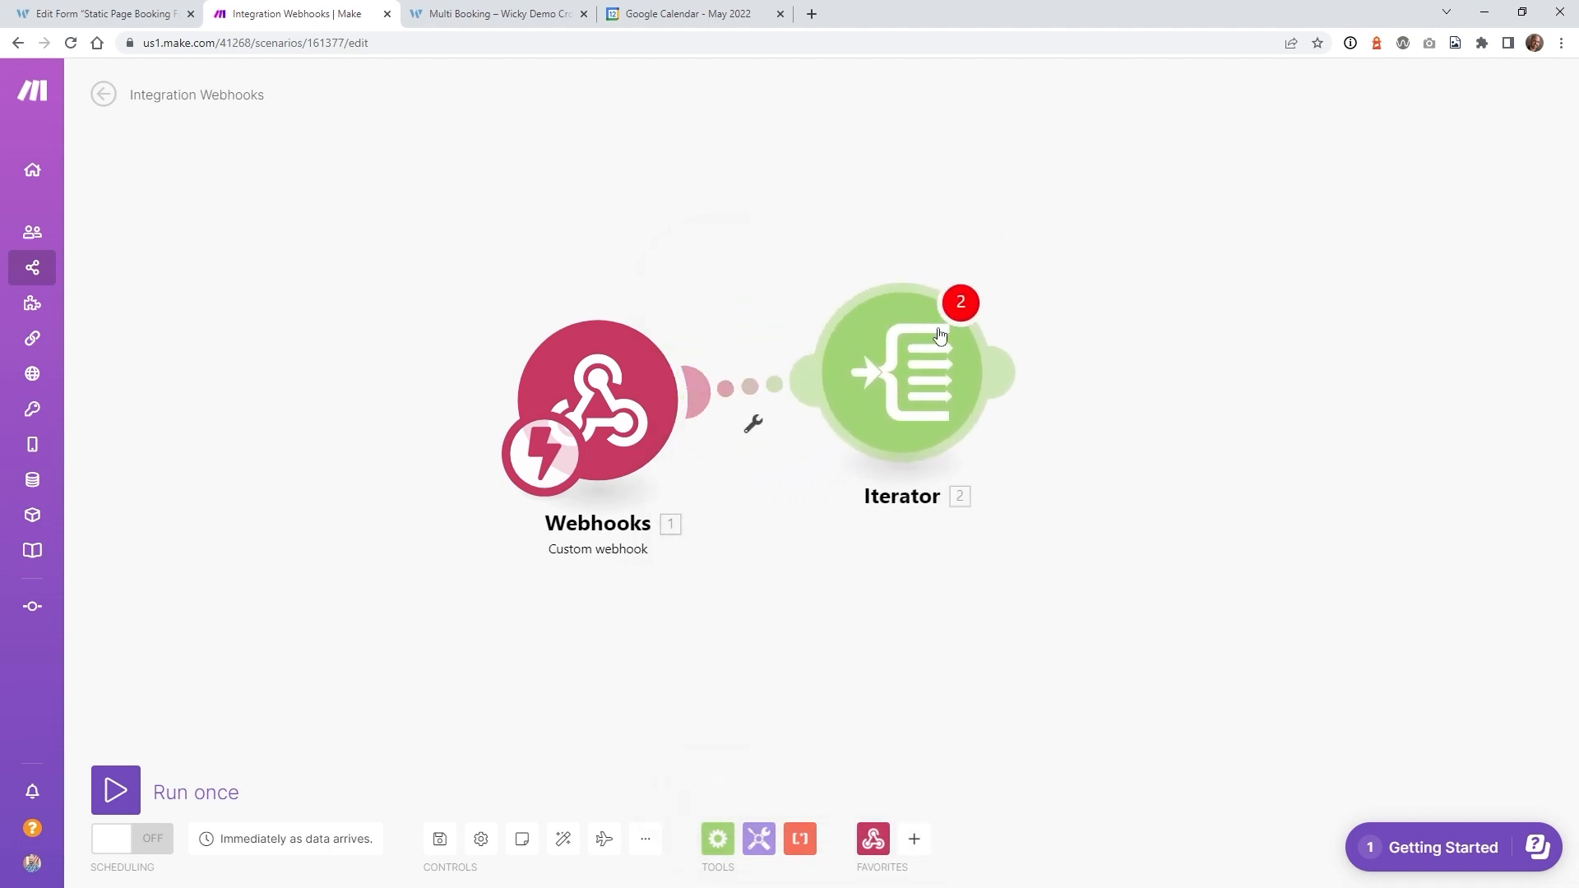
pyautogui.click(880, 363)
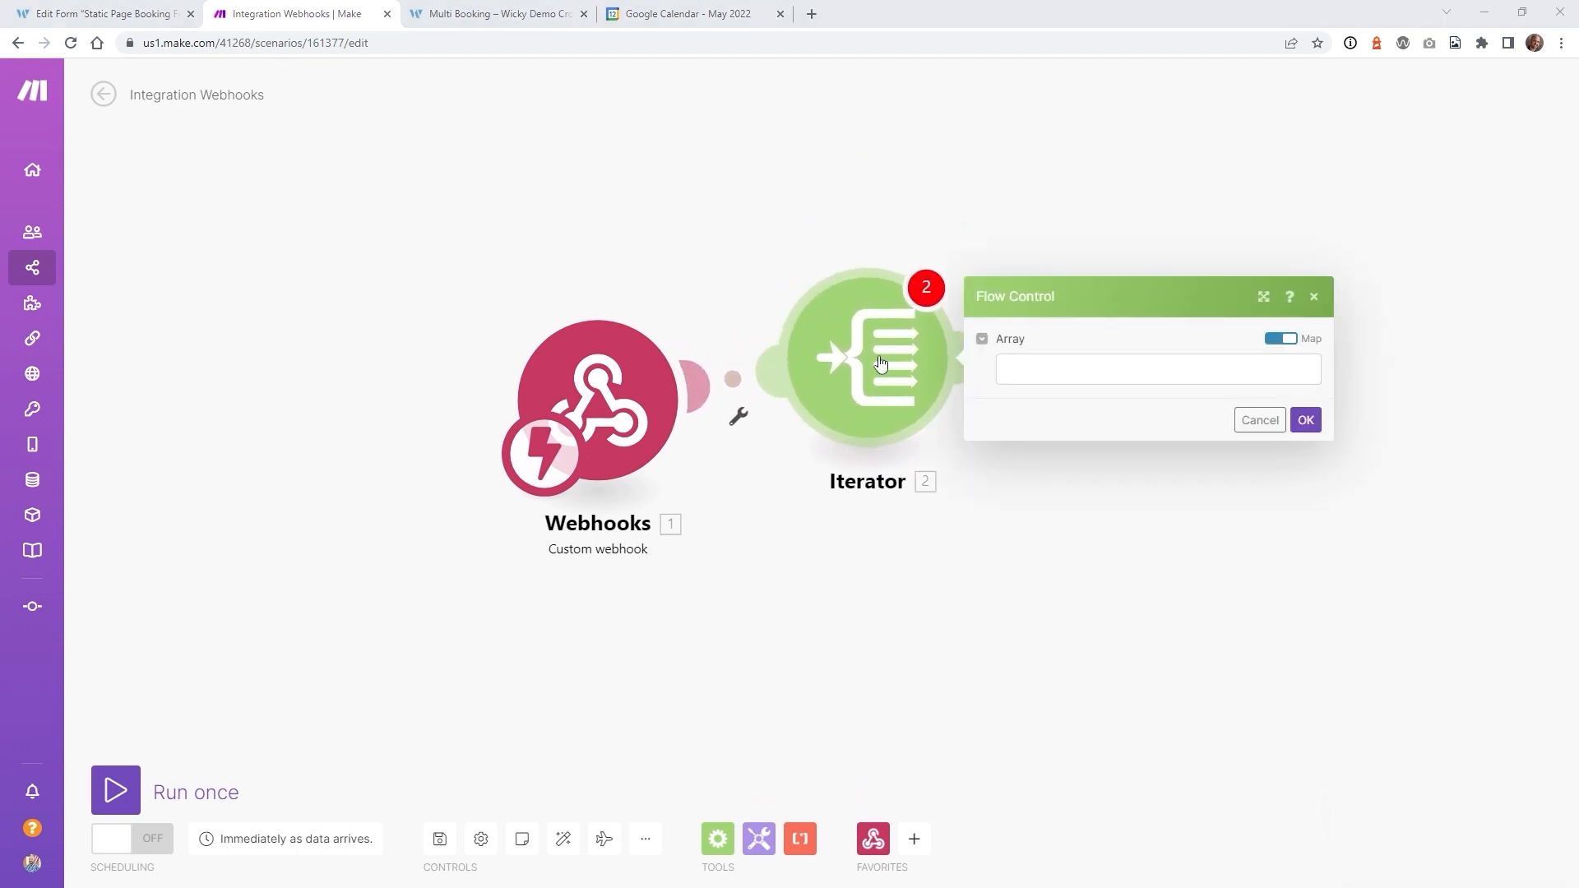
pyautogui.click(1024, 366)
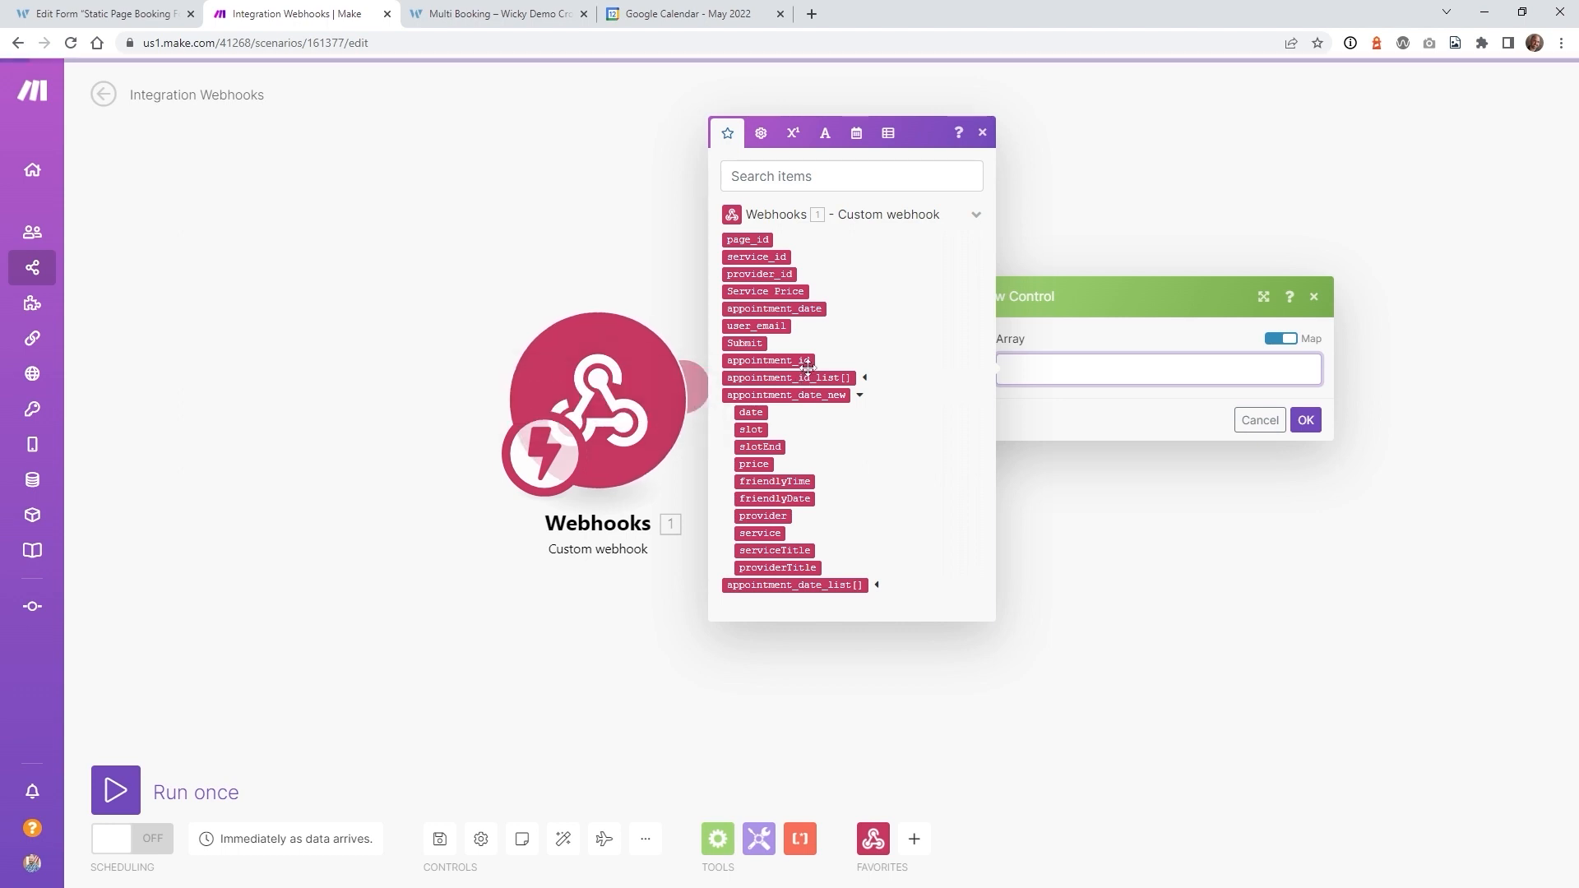
pyautogui.click(822, 585)
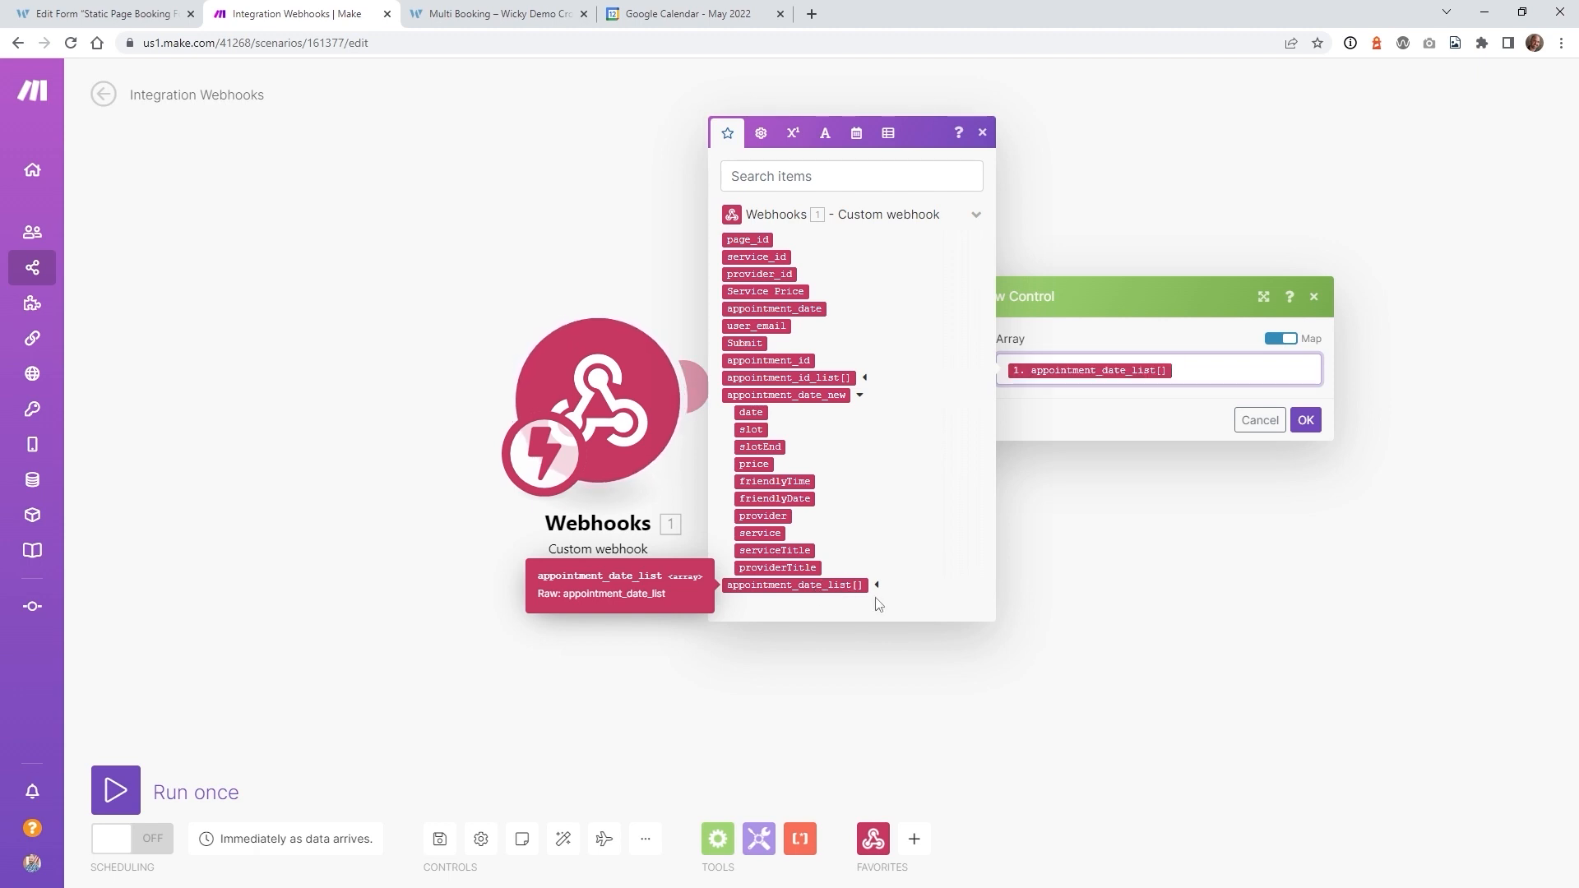
pyautogui.click(1313, 420)
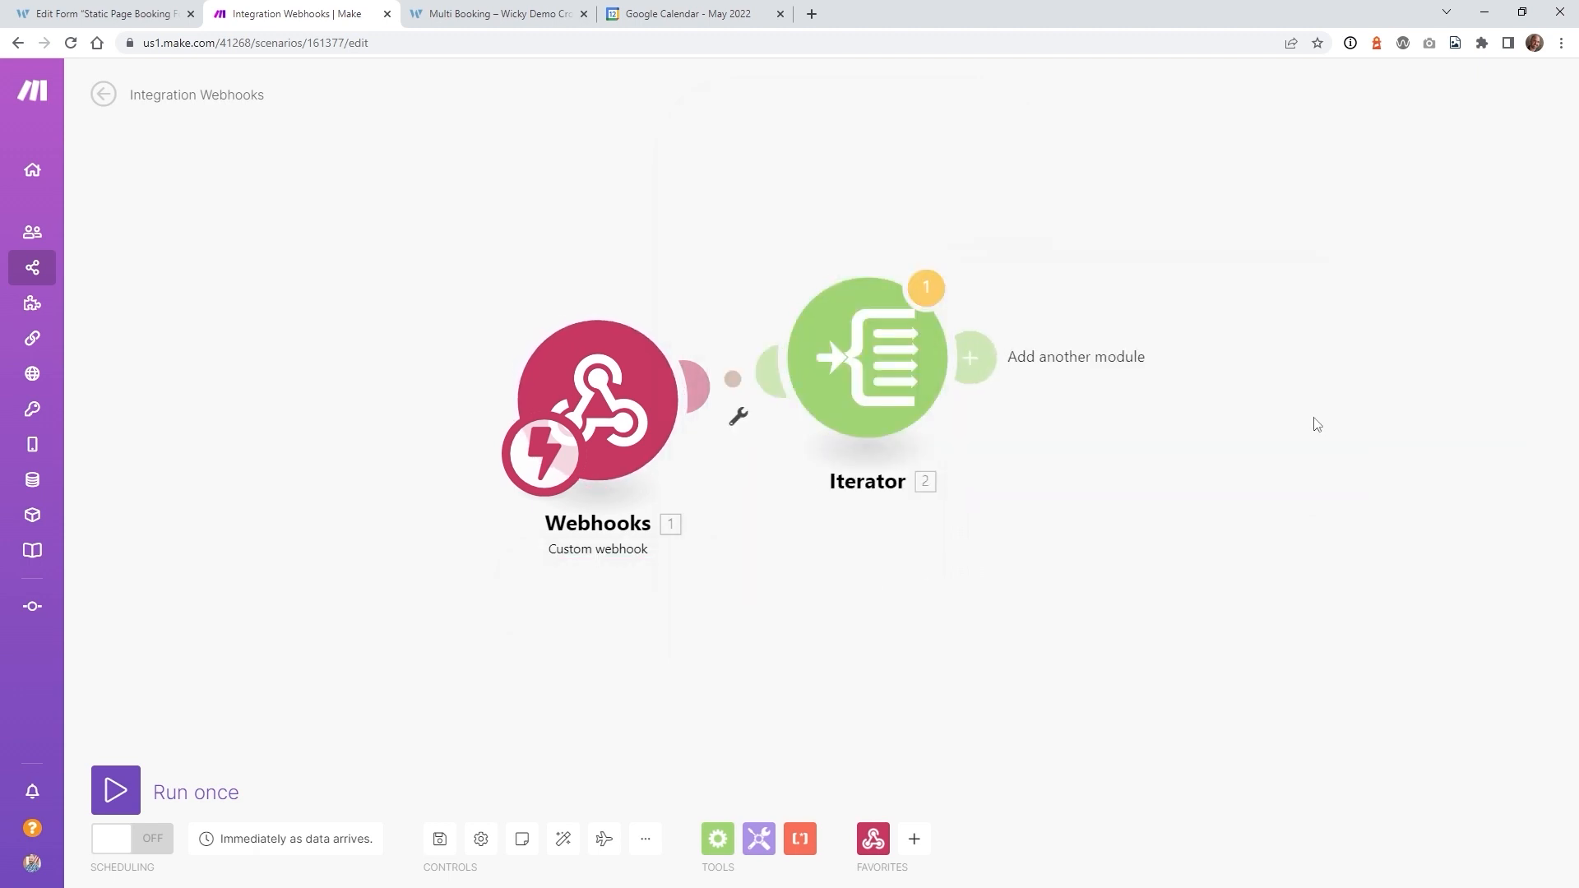
pyautogui.click(983, 360)
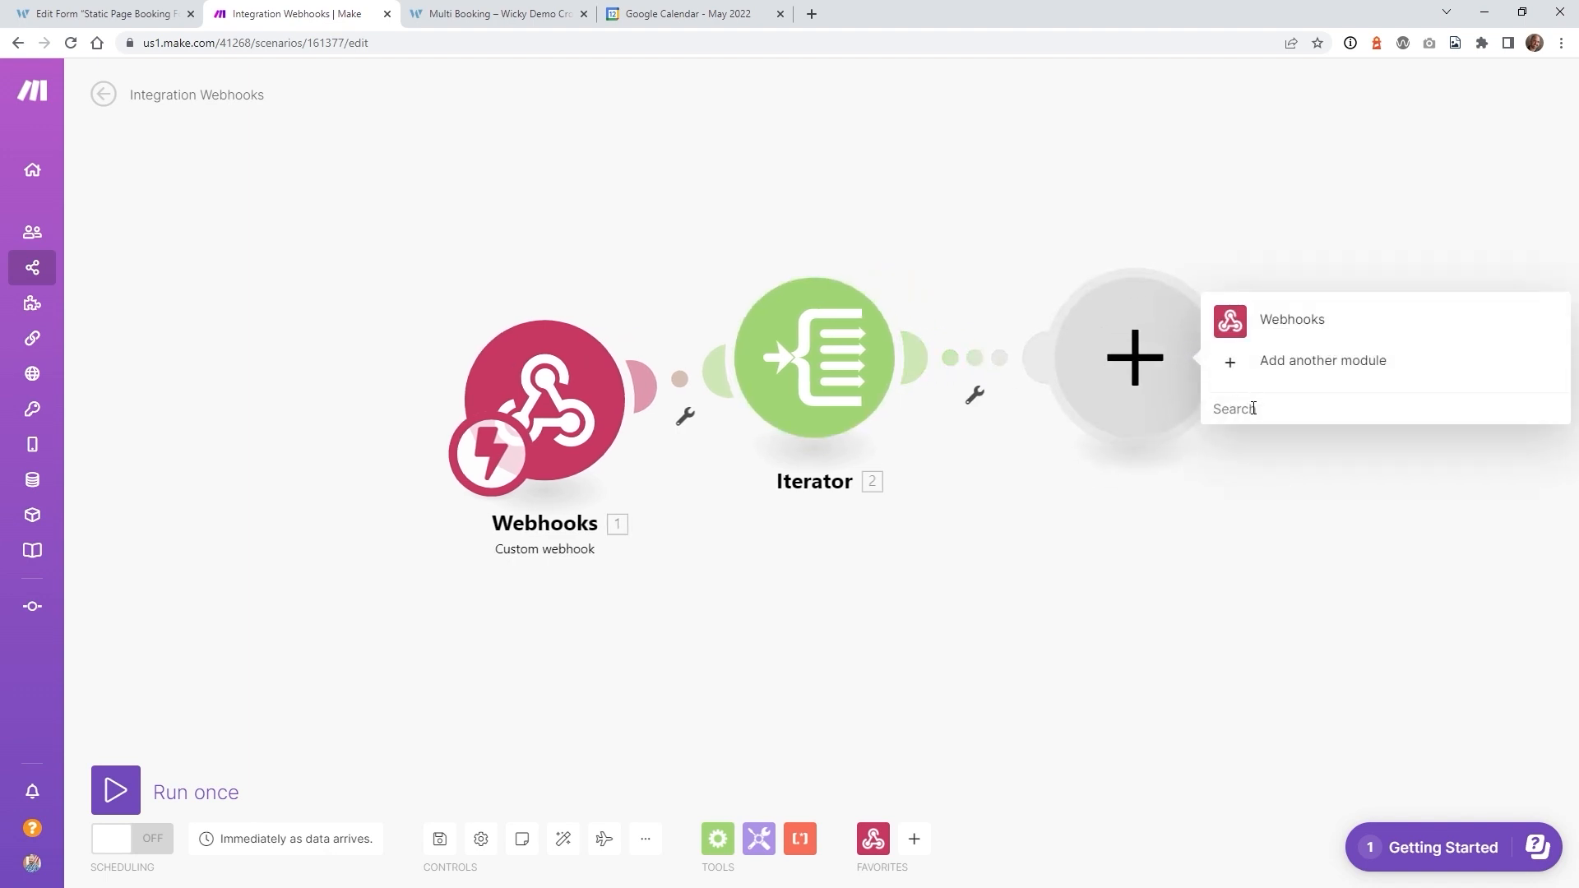
# - Add Google Calendar's Create an Event module and set its Calendar ID to the primary calendar
pyautogui.write('google cal')
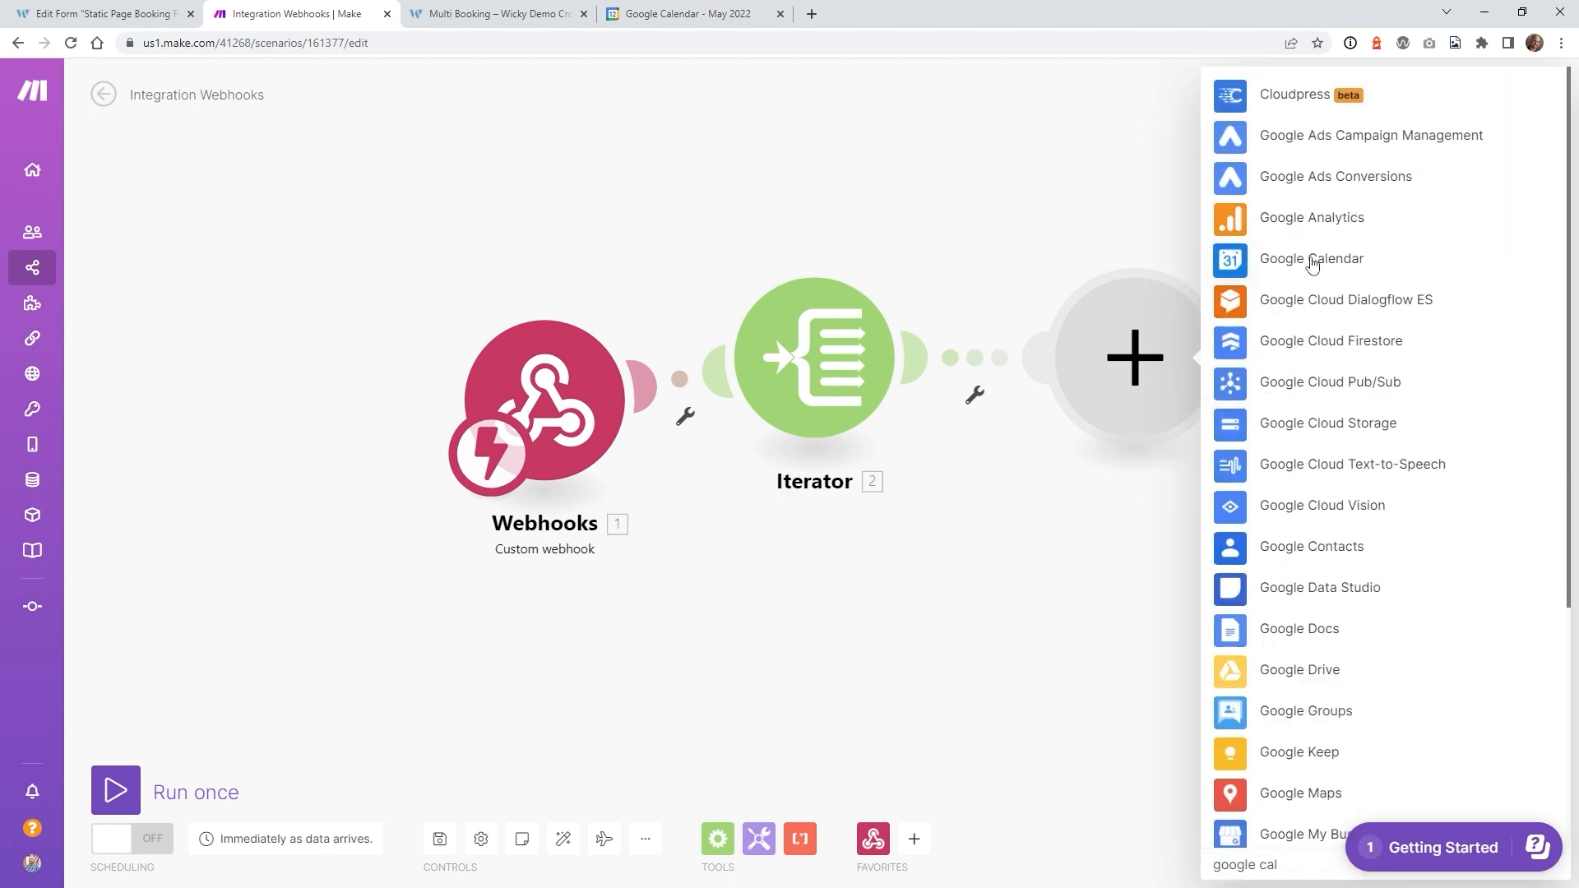
pyautogui.click(1311, 259)
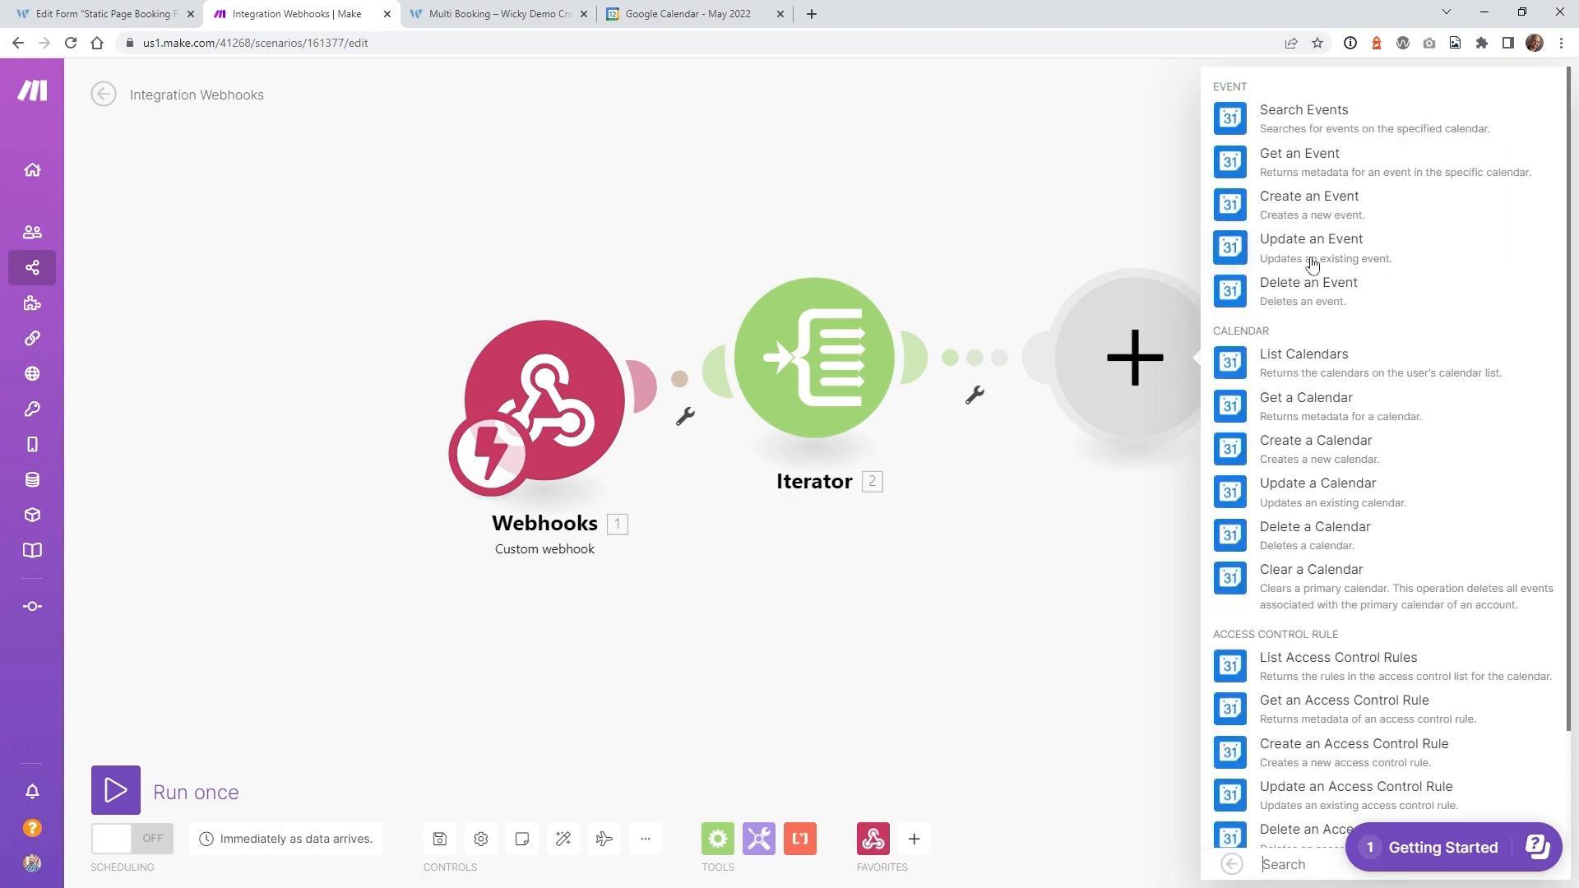
pyautogui.click(1320, 199)
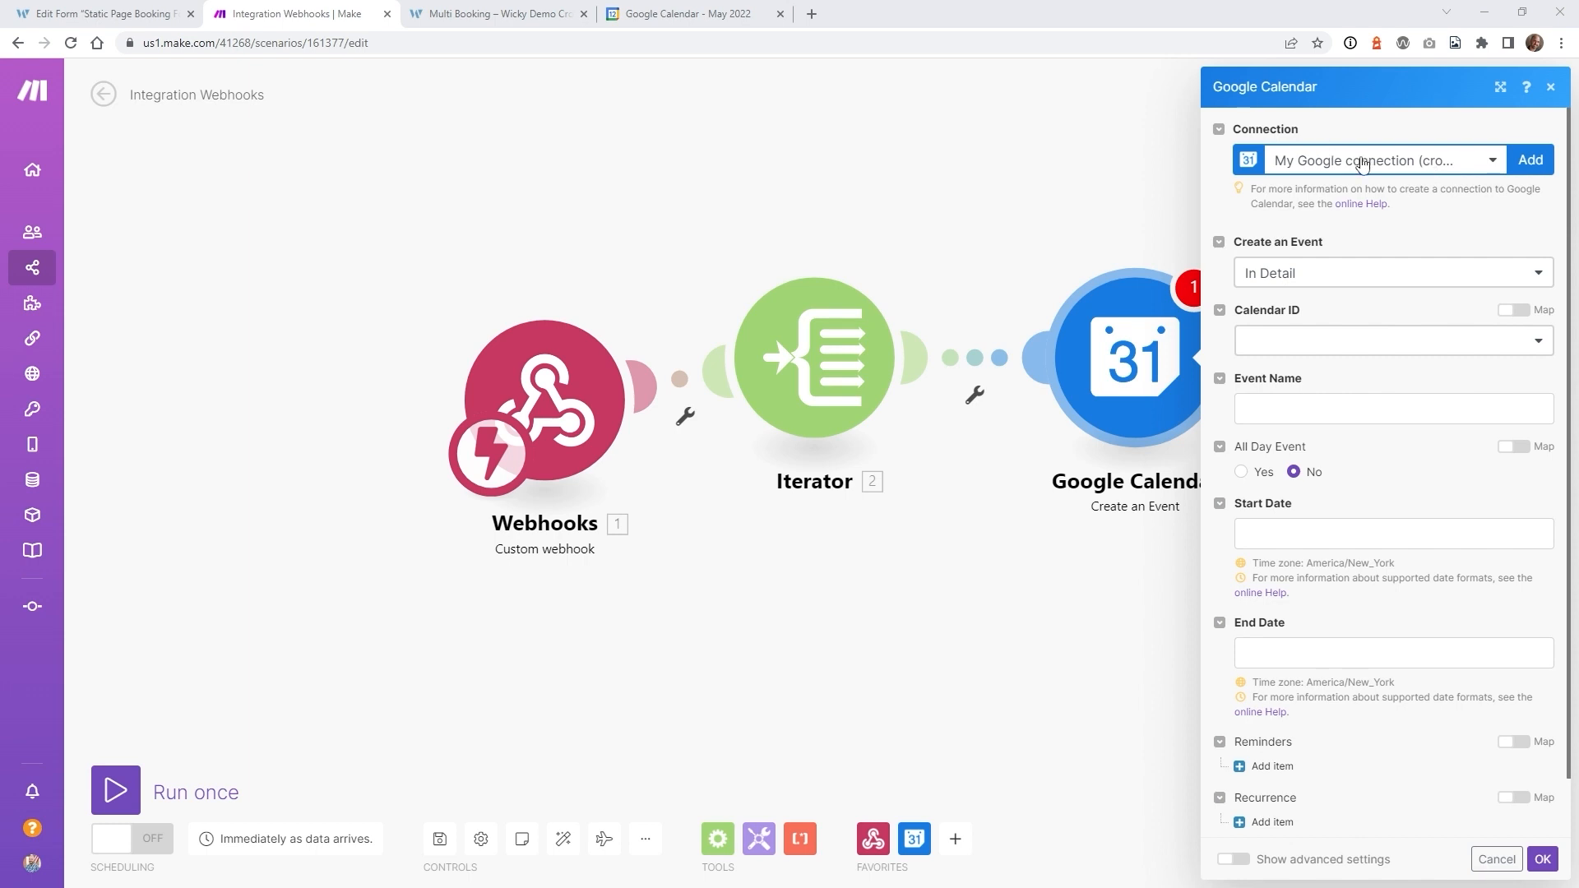
pyautogui.click(1330, 345)
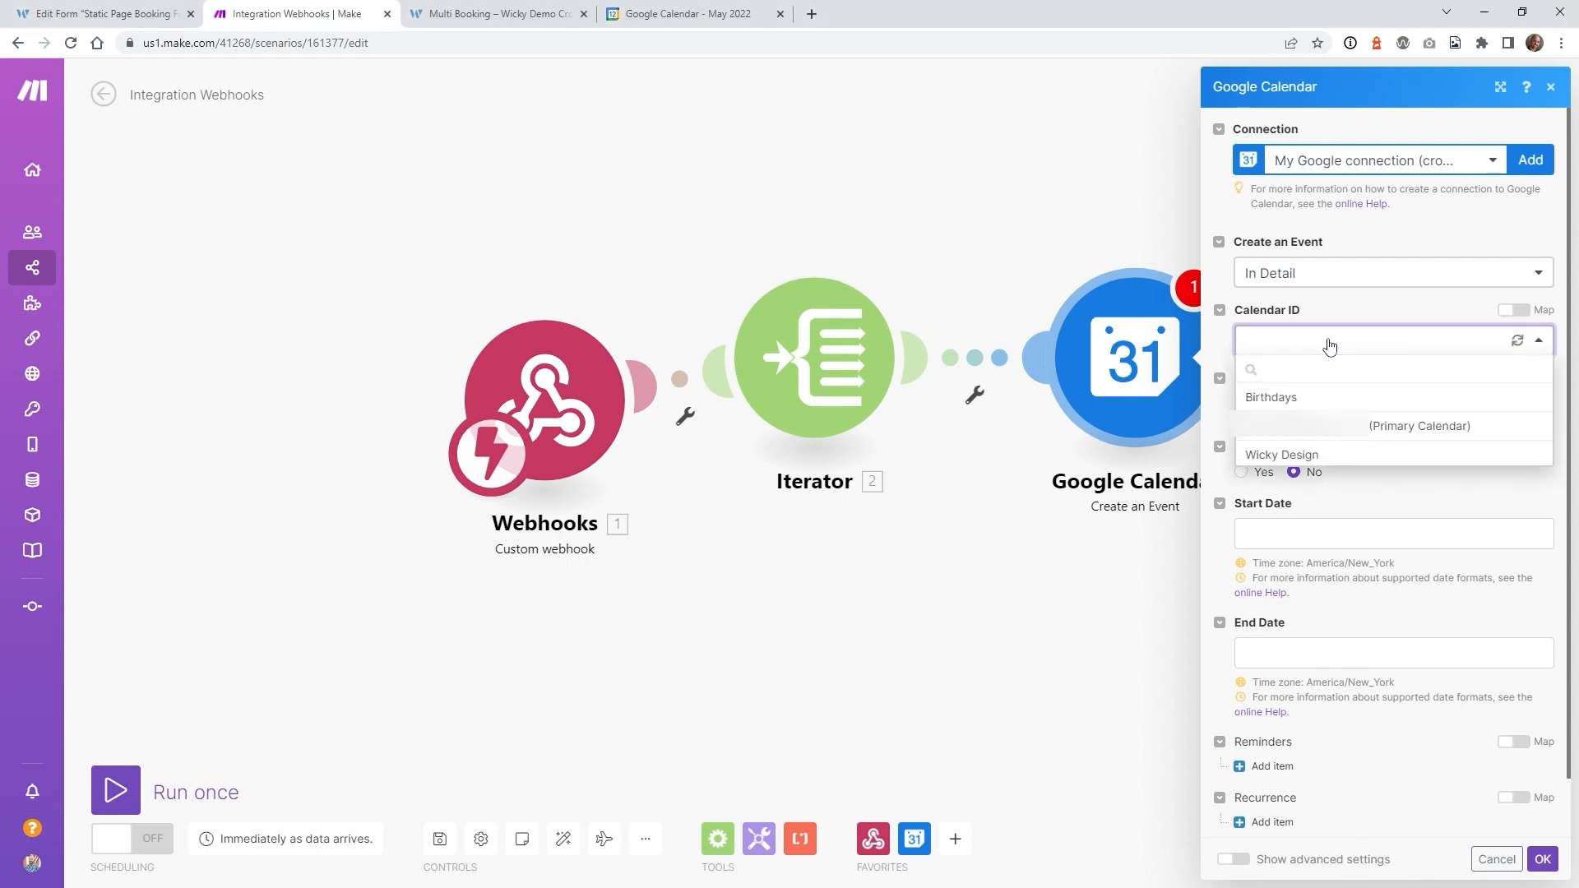
pyautogui.click(1321, 434)
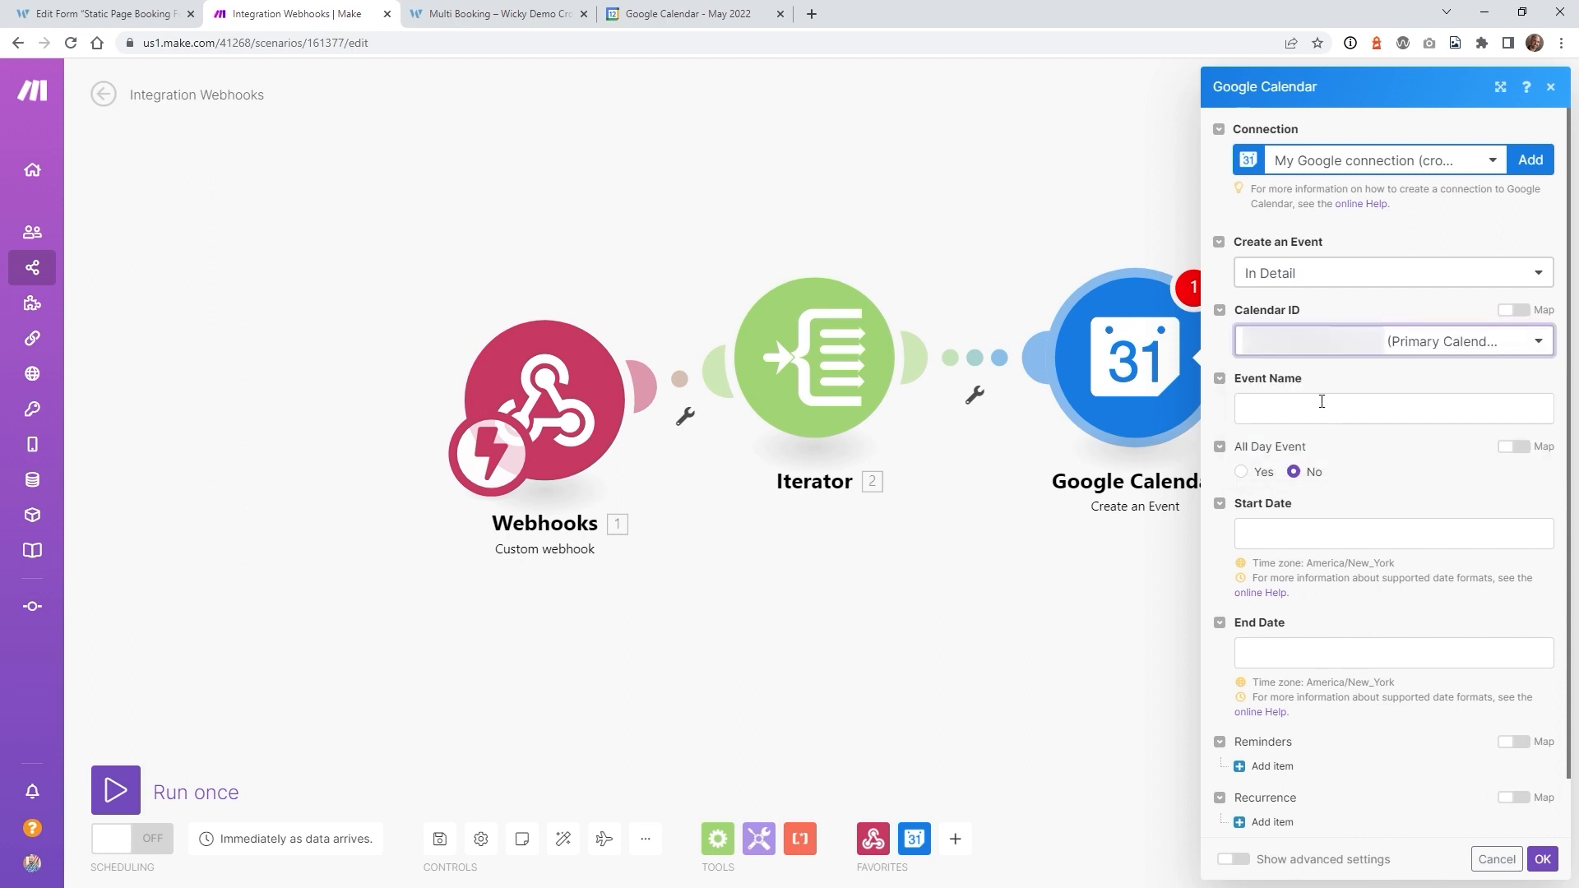
# - Set Event Name to the Iterator's serviceTitle - providerTitle
pyautogui.click(1321, 401)
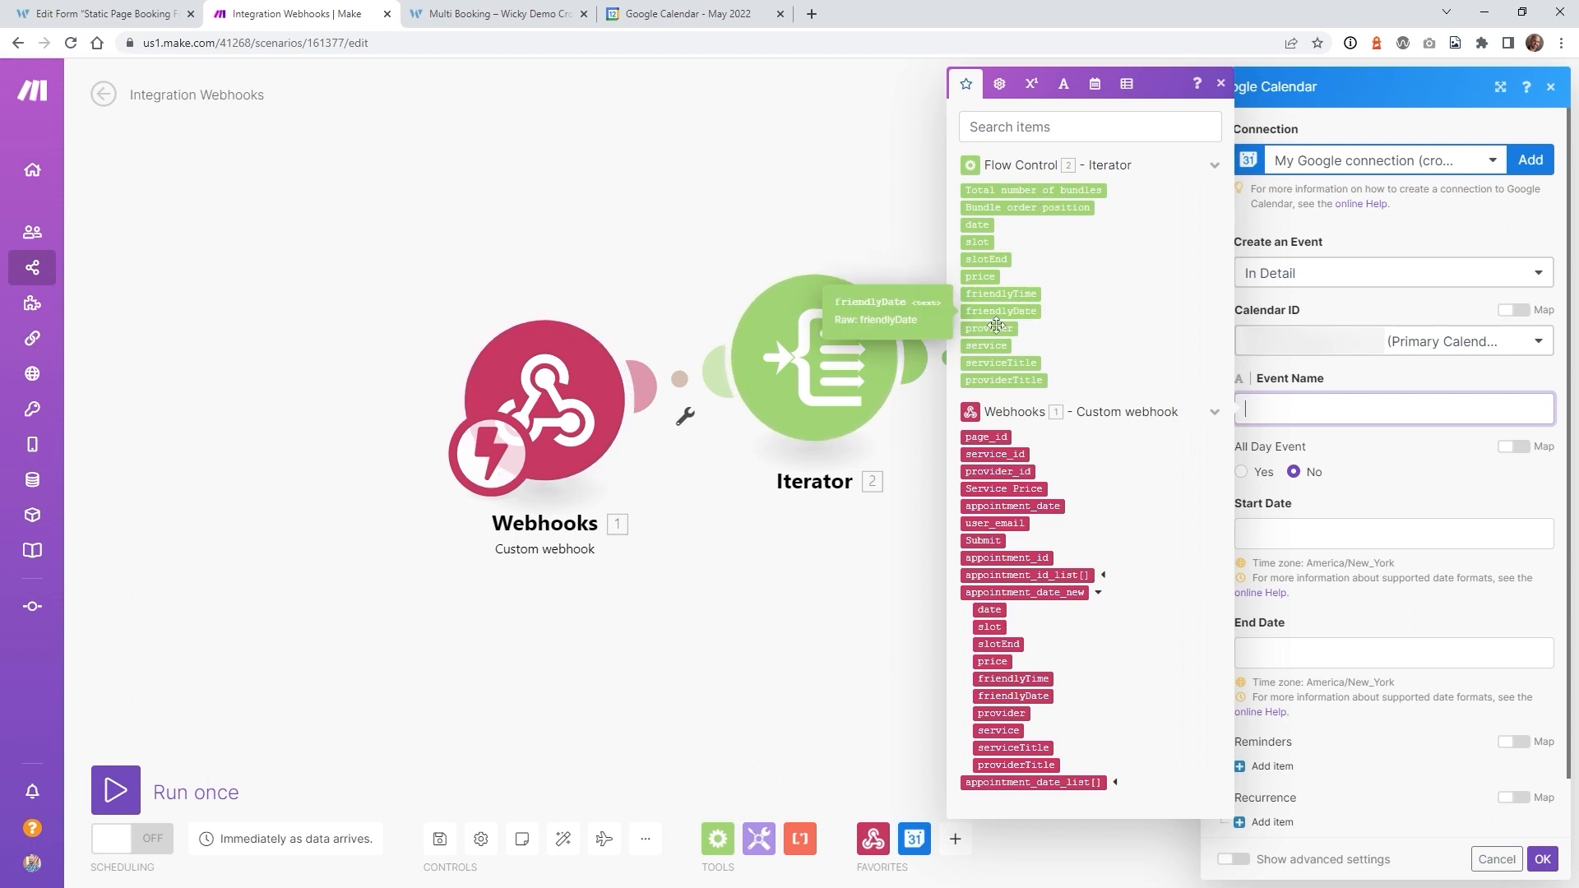
pyautogui.click(991, 365)
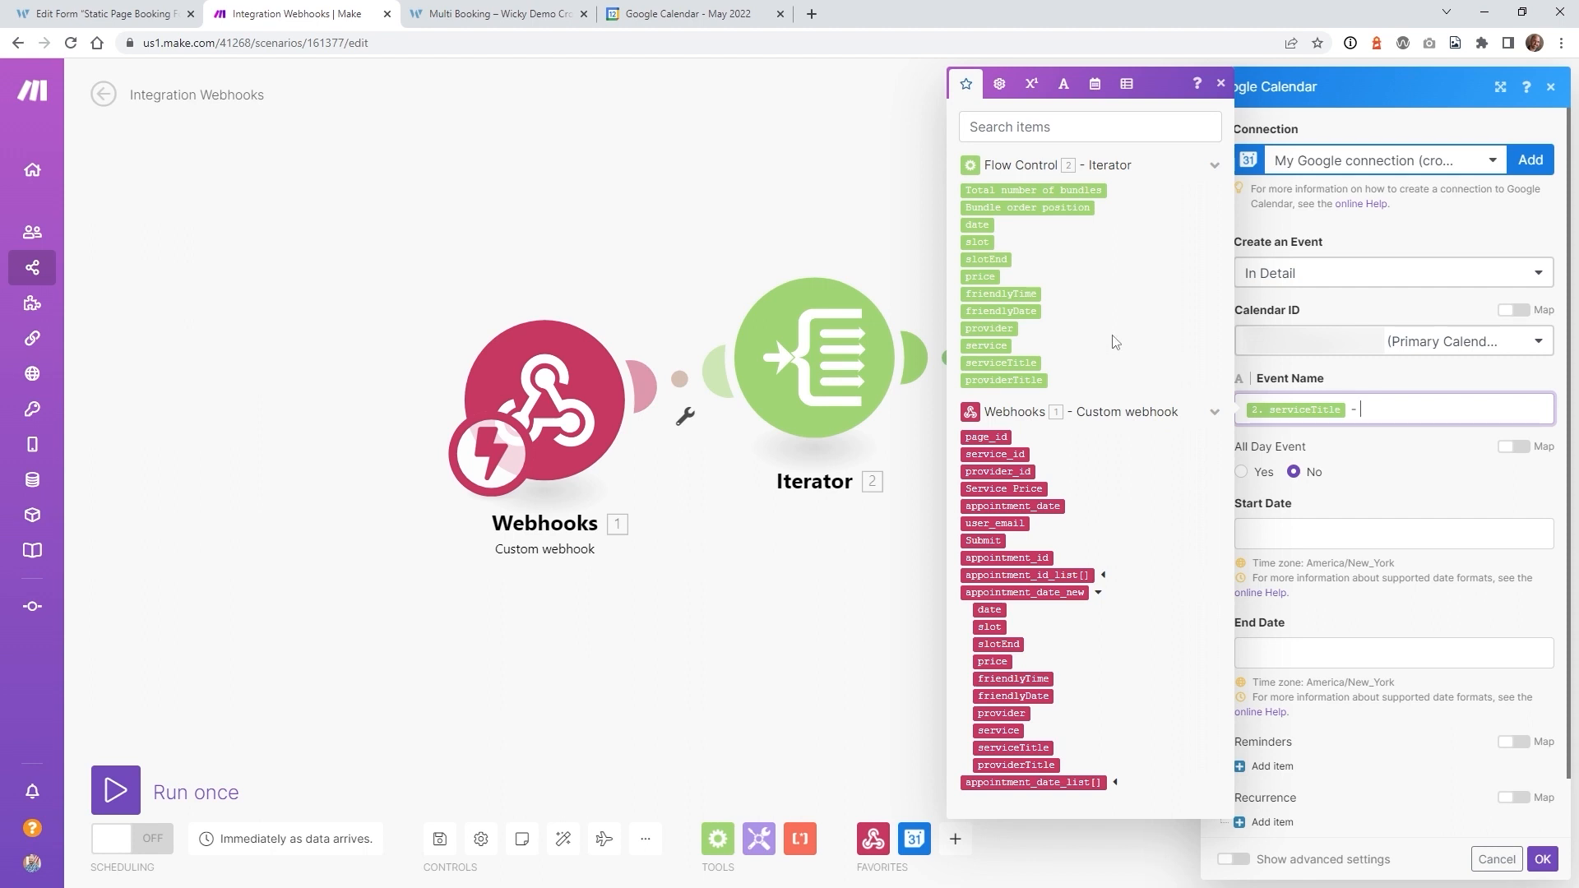
pyautogui.click(995, 379)
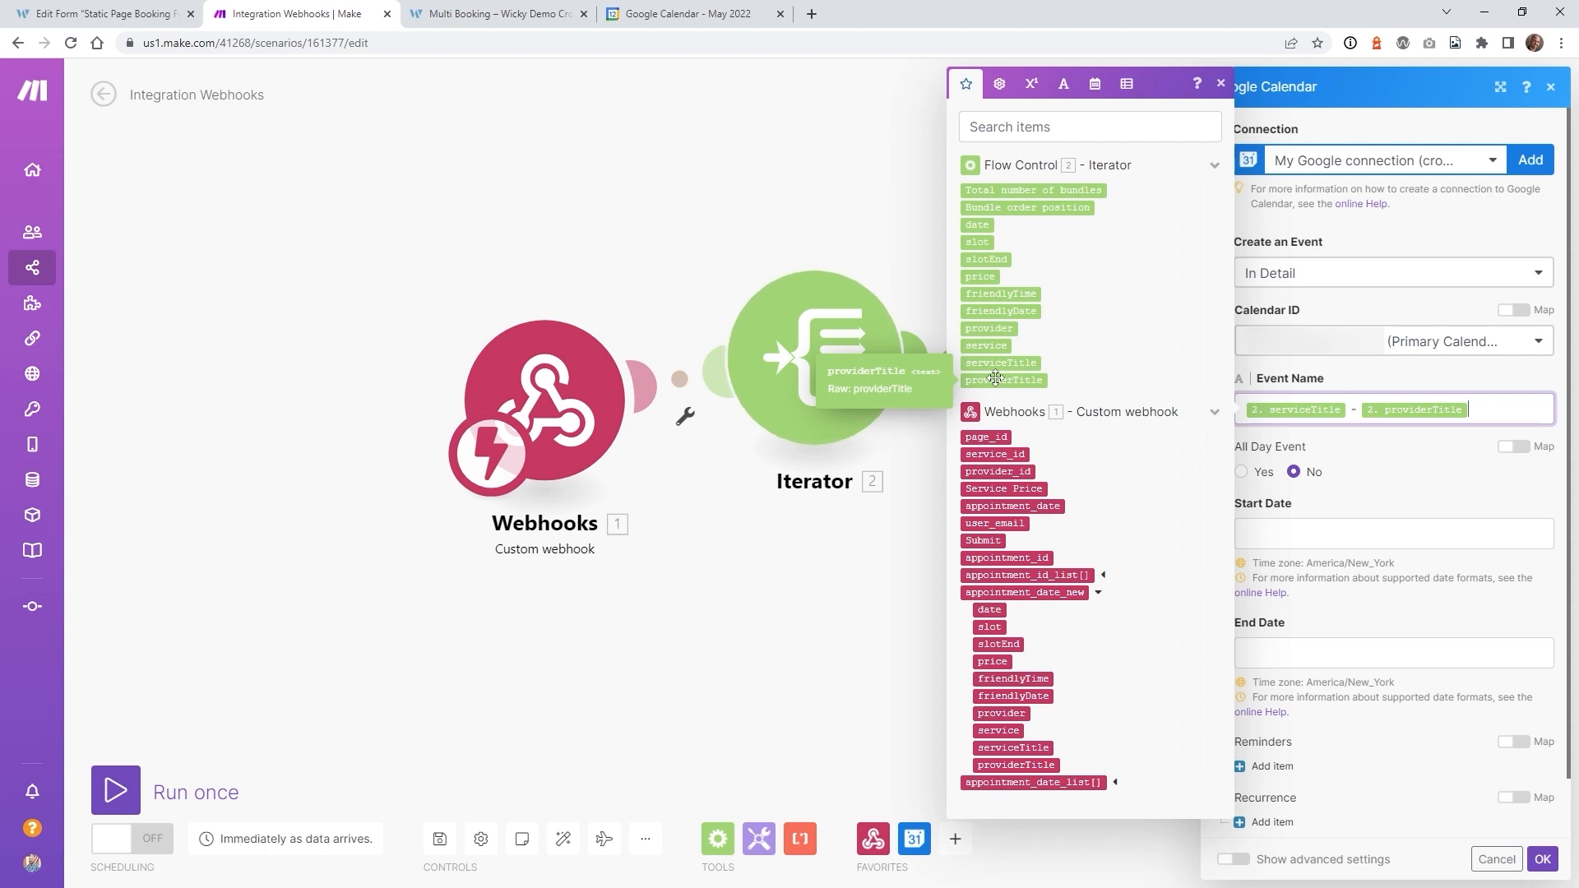
pyautogui.click(1305, 536)
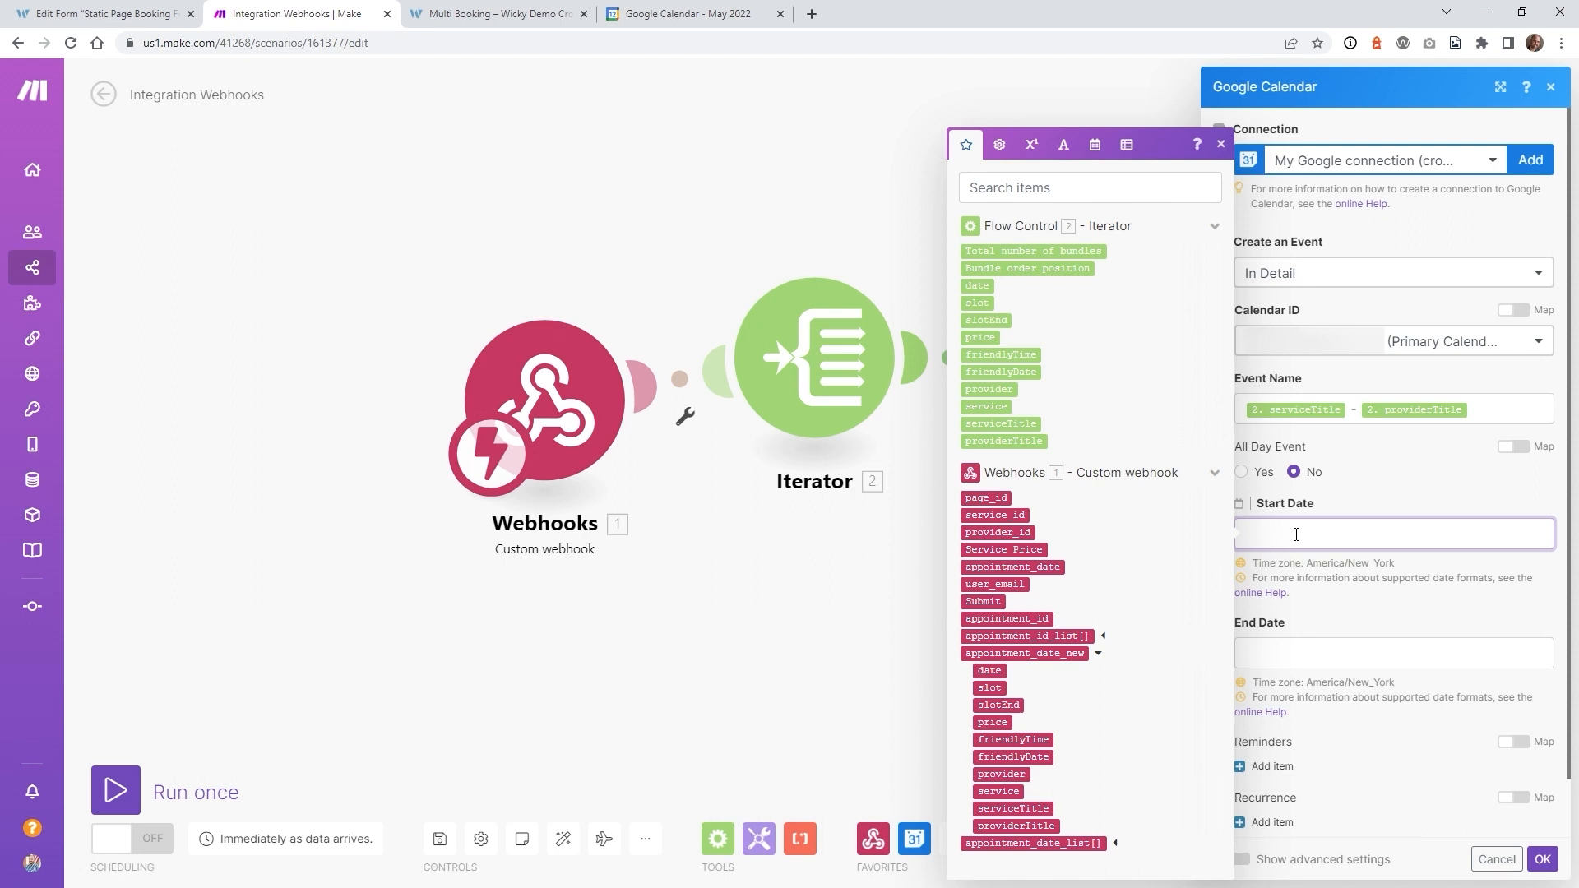
# - Set Start Date to parseDate of the Iterator's slot with format 'X +'
pyautogui.click(1095, 144)
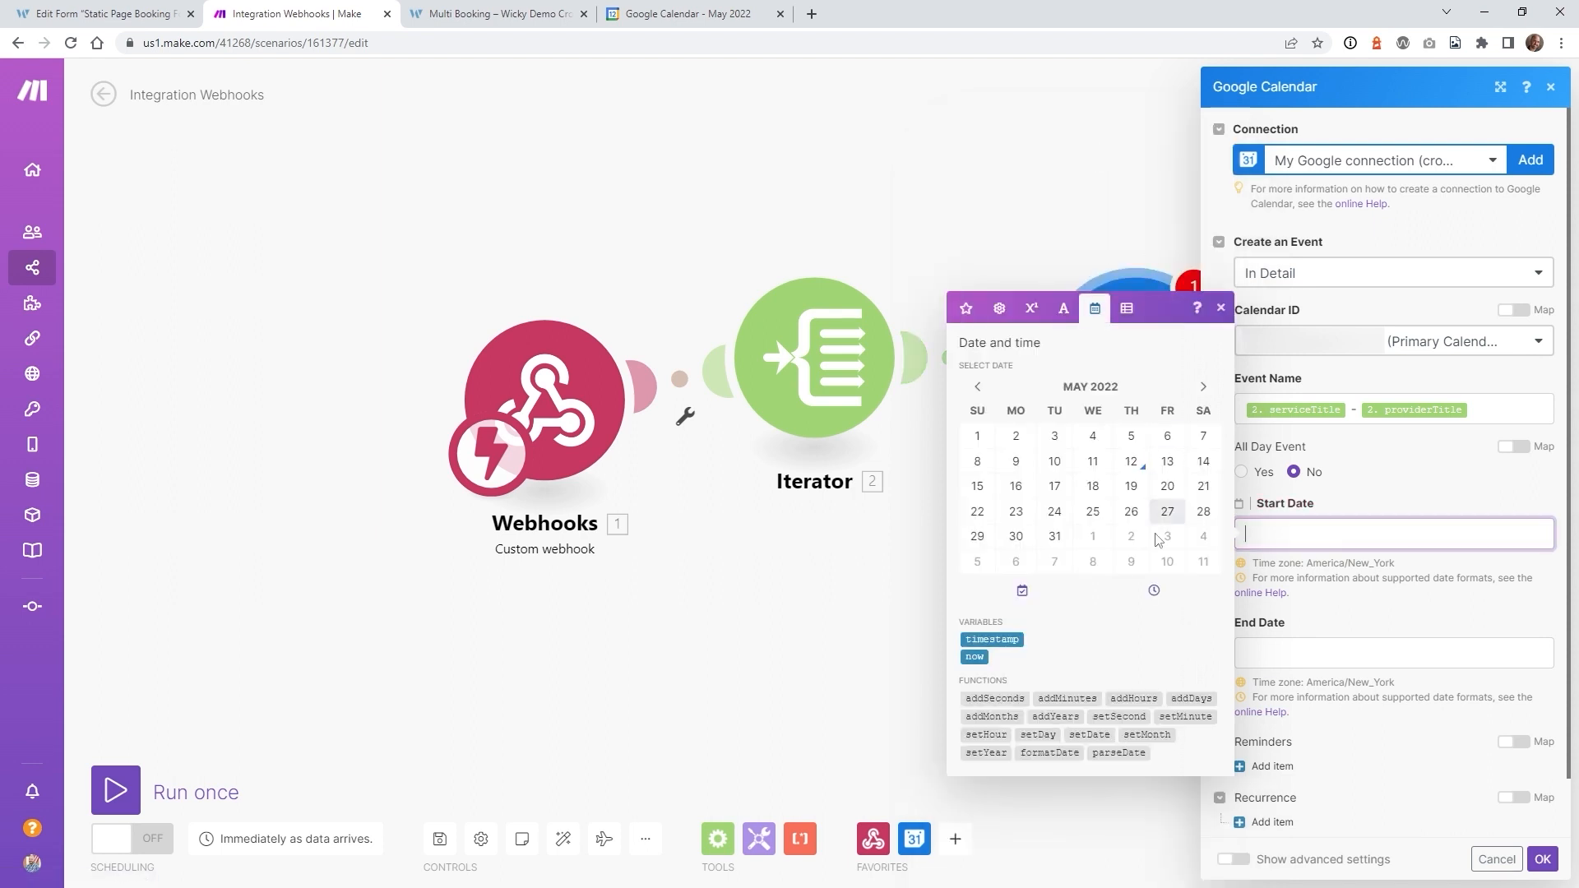
pyautogui.click(1119, 752)
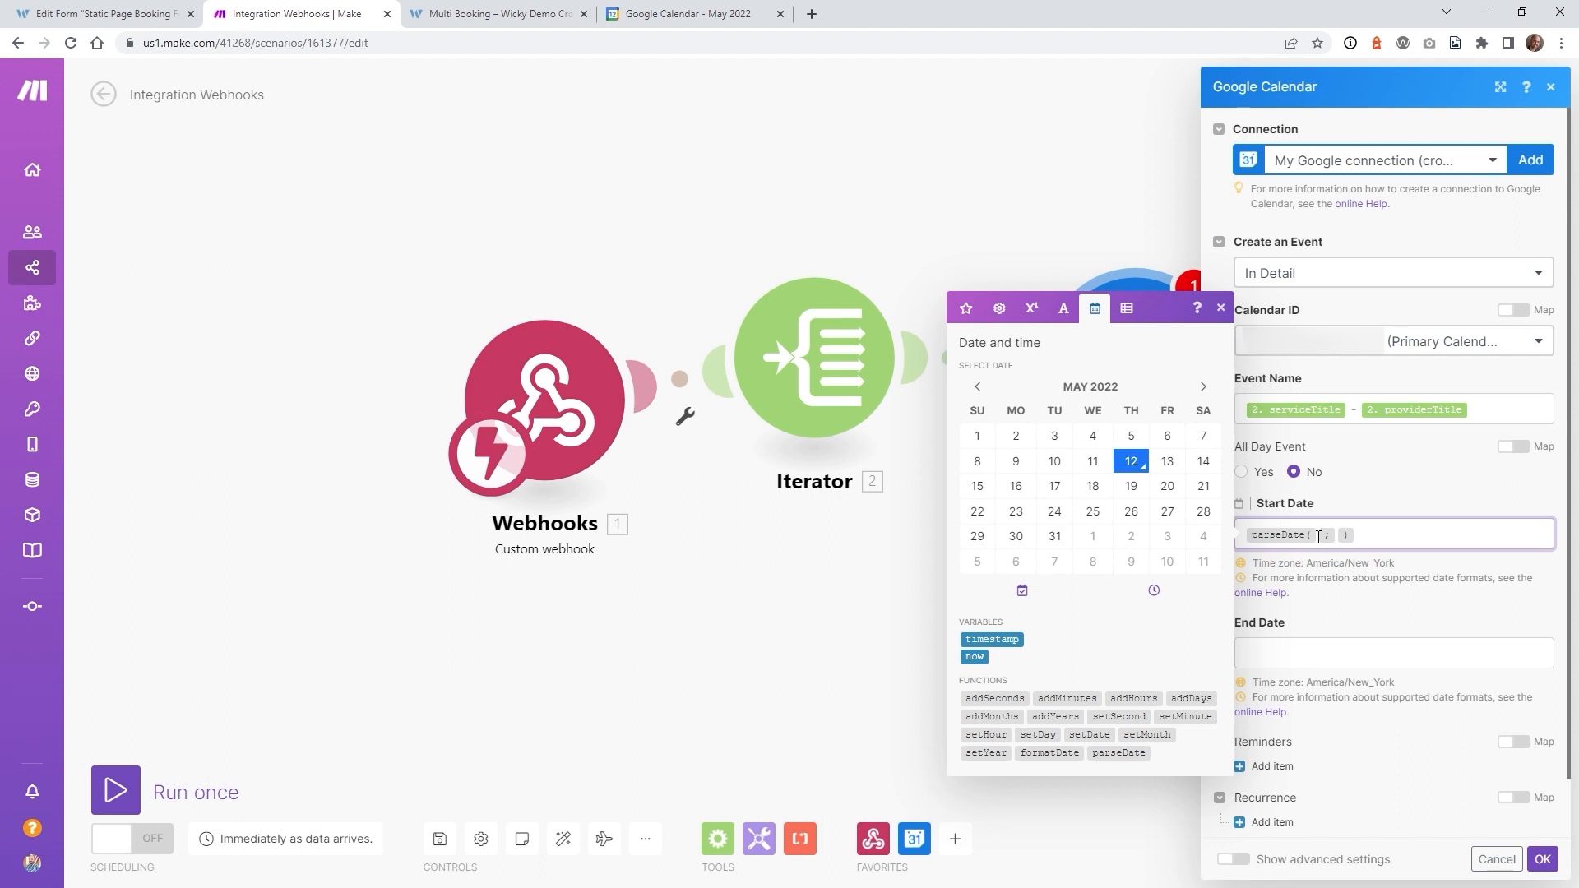
pyautogui.click(972, 316)
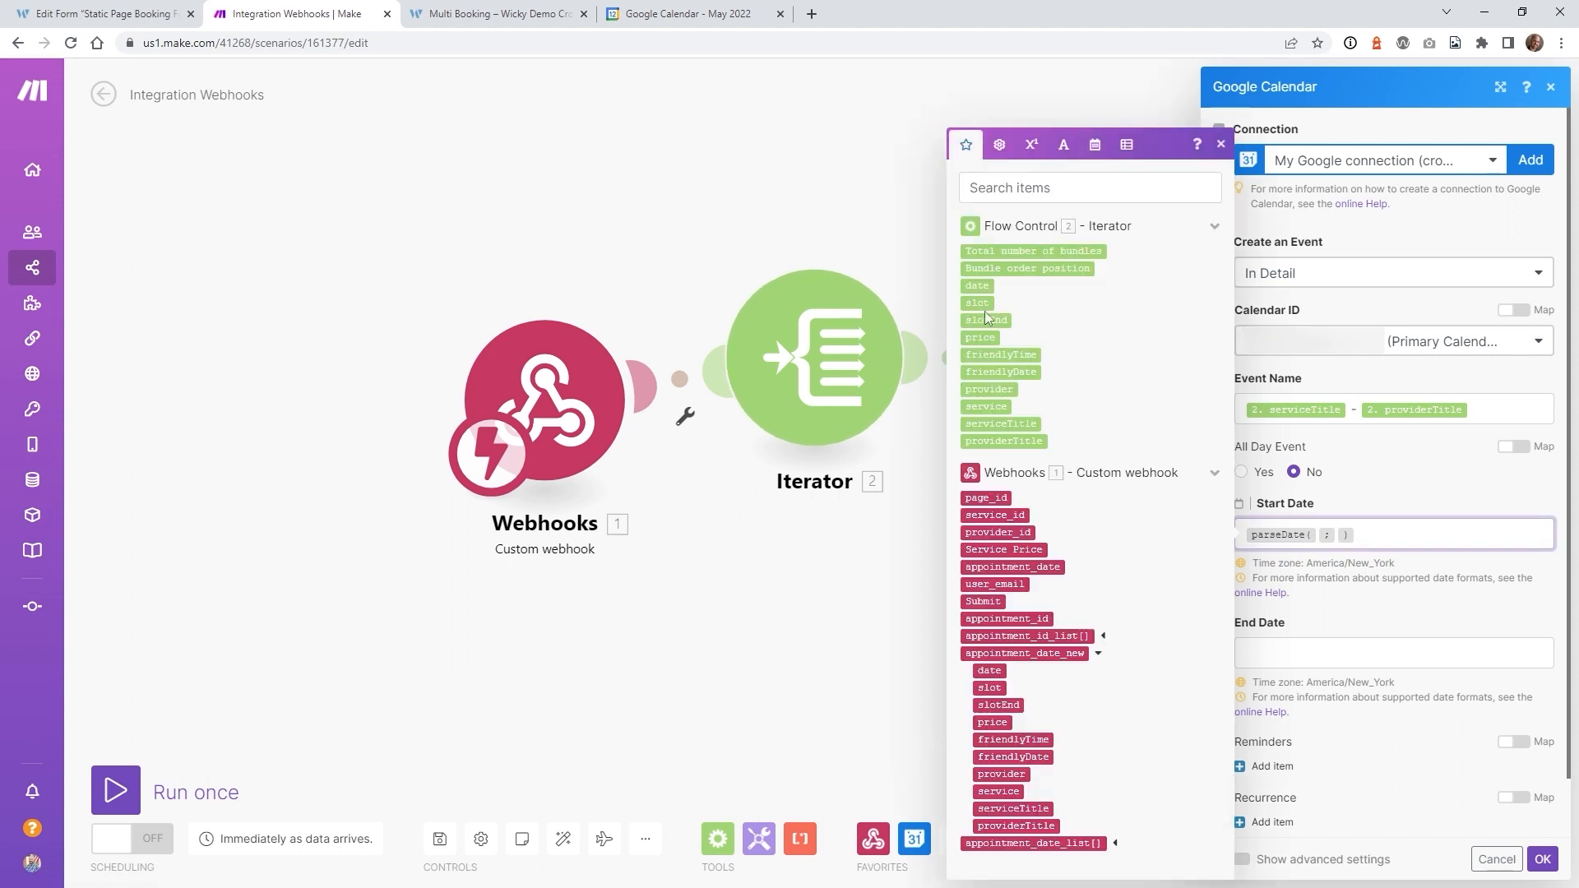
pyautogui.click(977, 301)
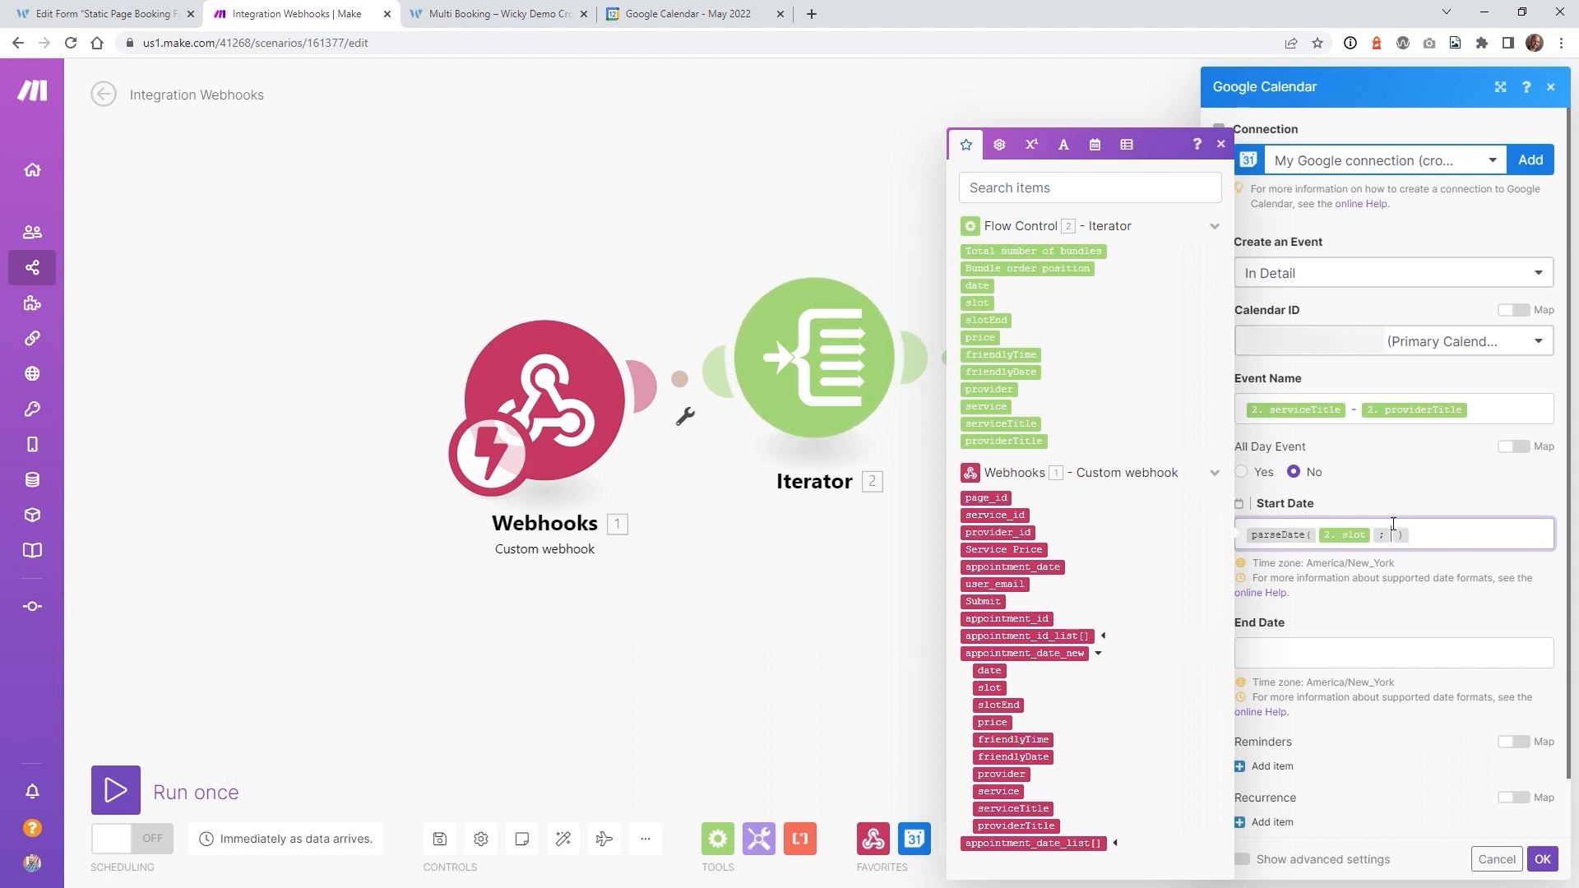
pyautogui.write('X +')
# - Set End Date to parseDate of the Iterator's slotEnd with format 'X +' and confirm the module
pyautogui.click(1312, 655)
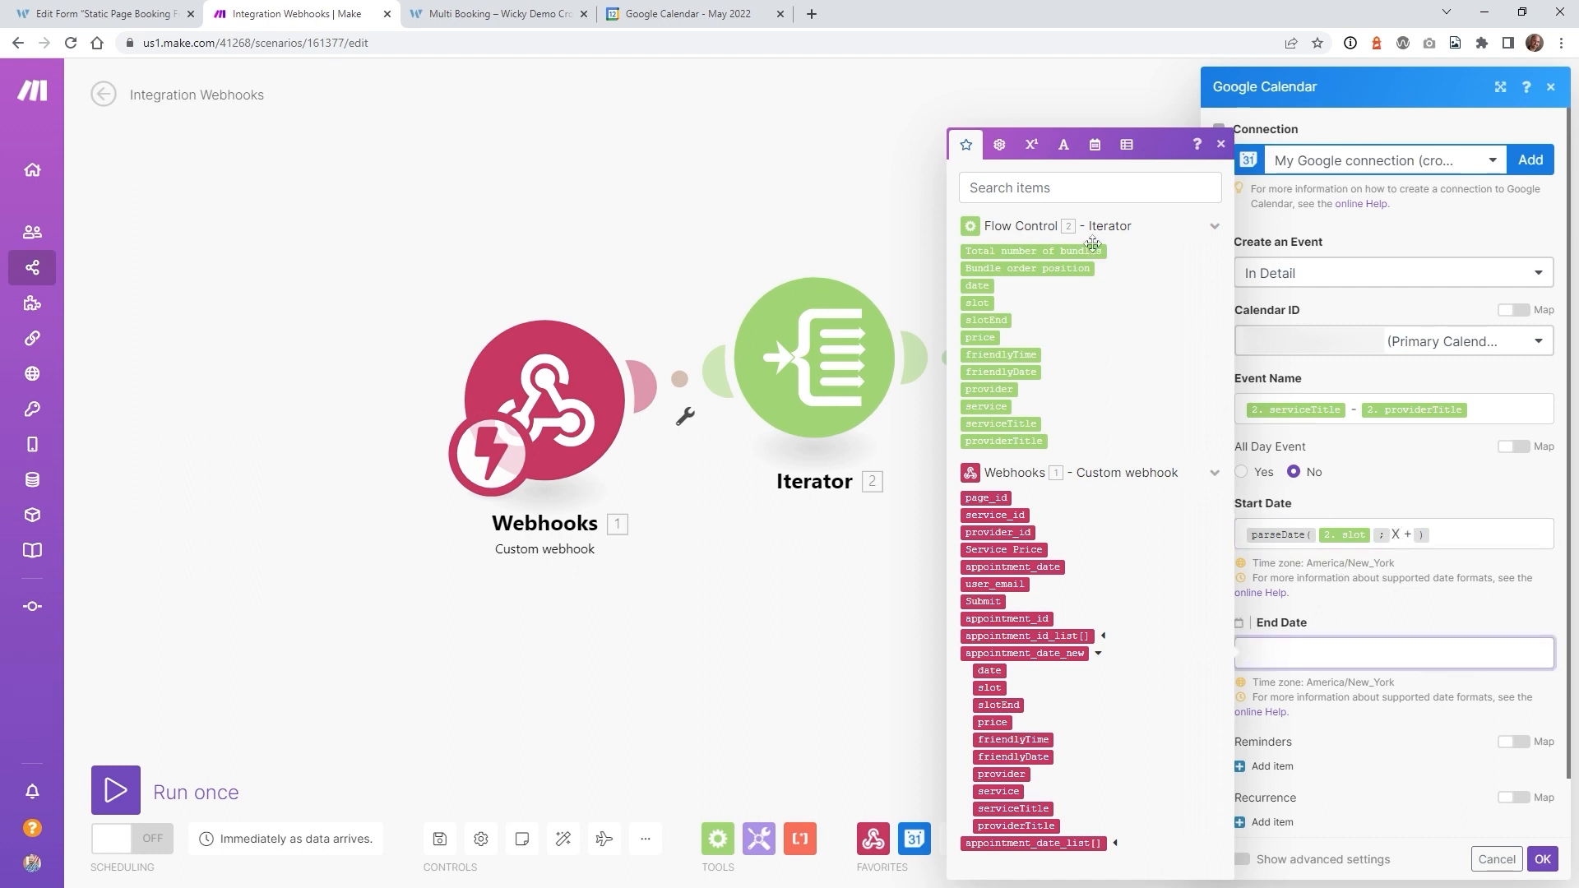
pyautogui.click(1095, 145)
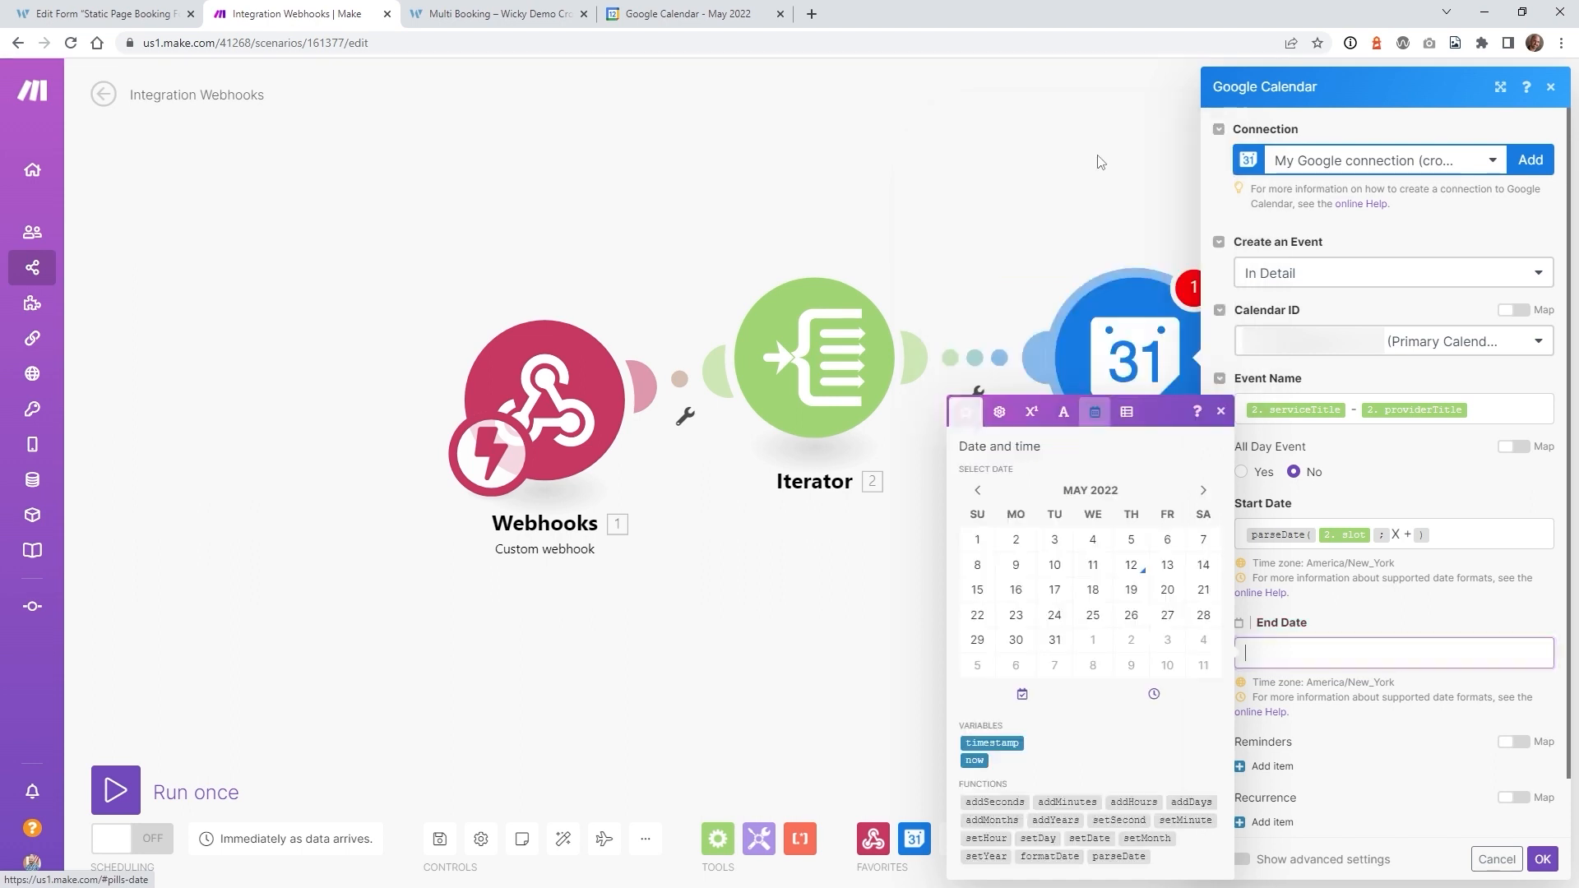
pyautogui.click(1118, 856)
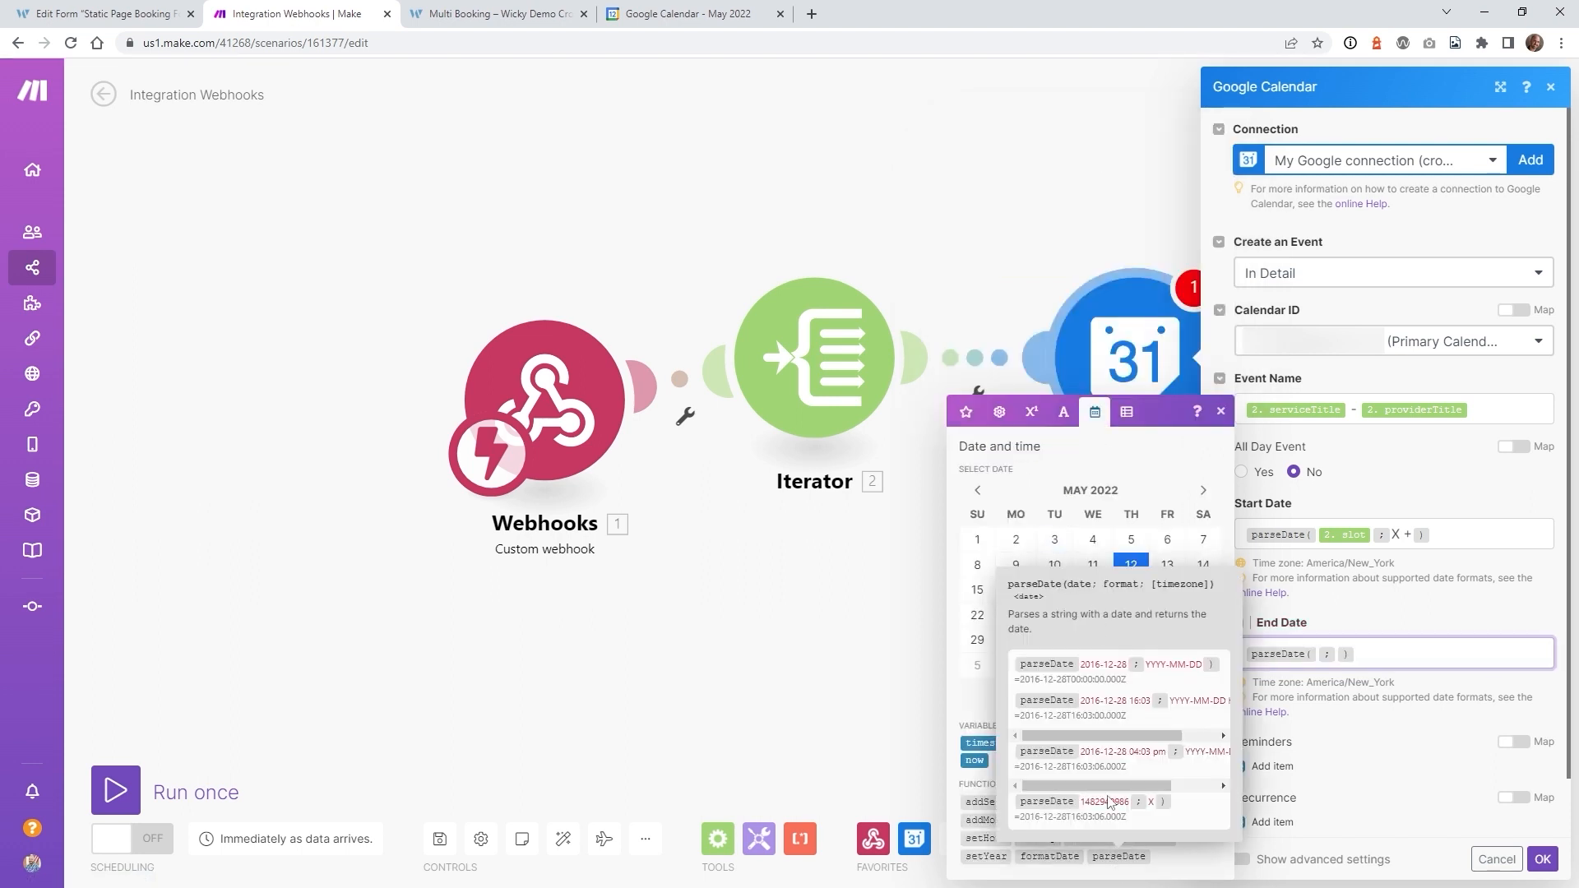
pyautogui.click(1320, 656)
pyautogui.click(966, 411)
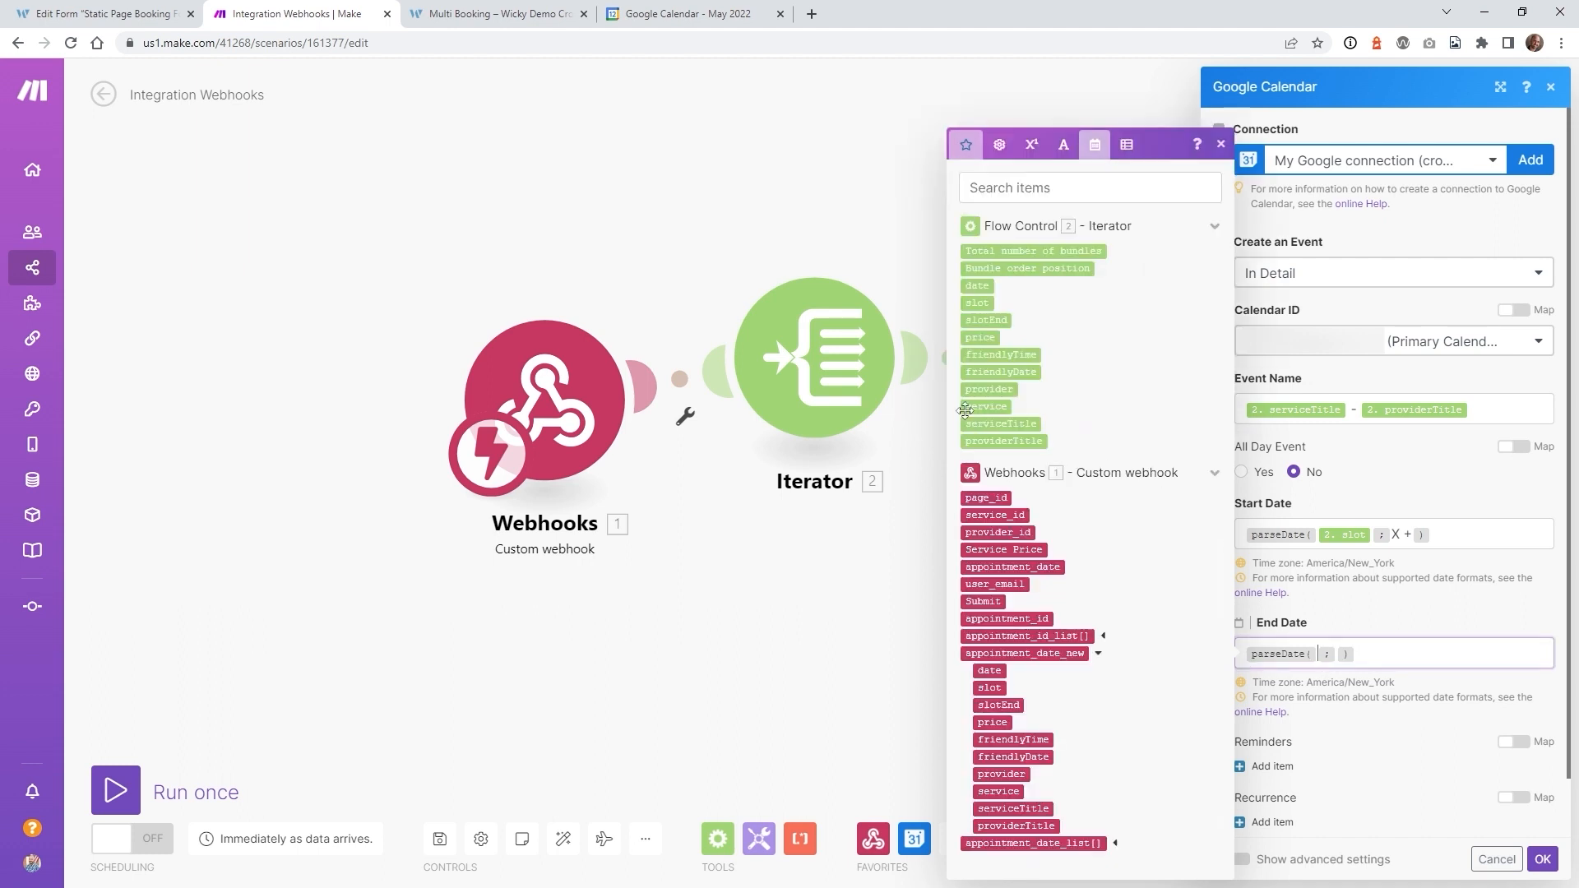
pyautogui.click(996, 322)
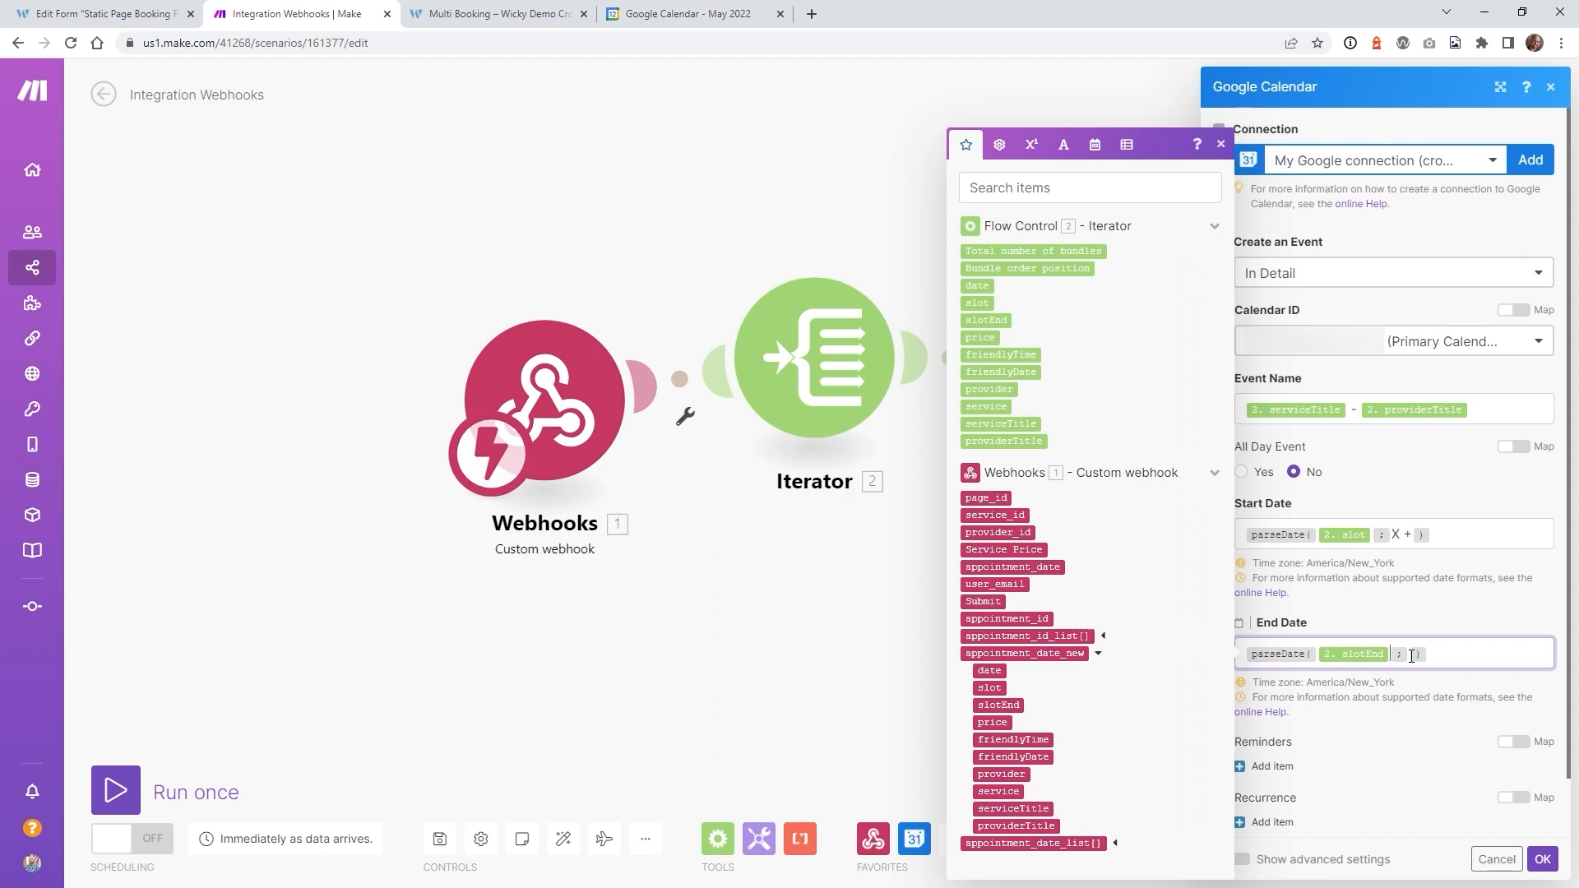
pyautogui.write('X +')
pyautogui.scroll(-1, 1423, 608)
pyautogui.click(1543, 859)
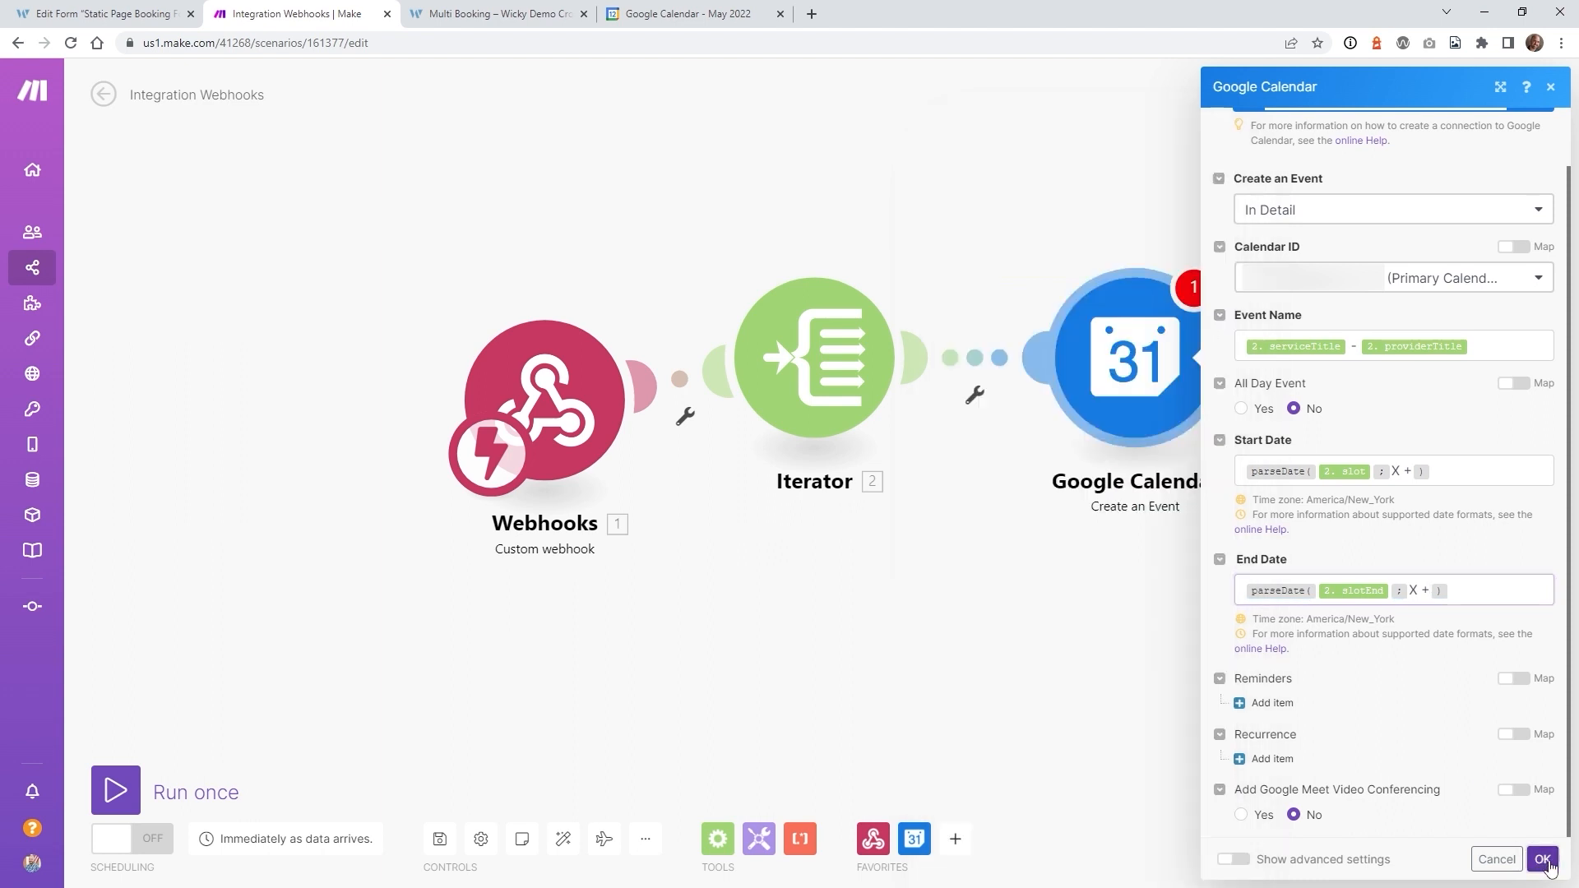
# - Save the scenario, switch it on with Immediately scheduling, and save it again
pyautogui.click(441, 839)
pyautogui.click(136, 839)
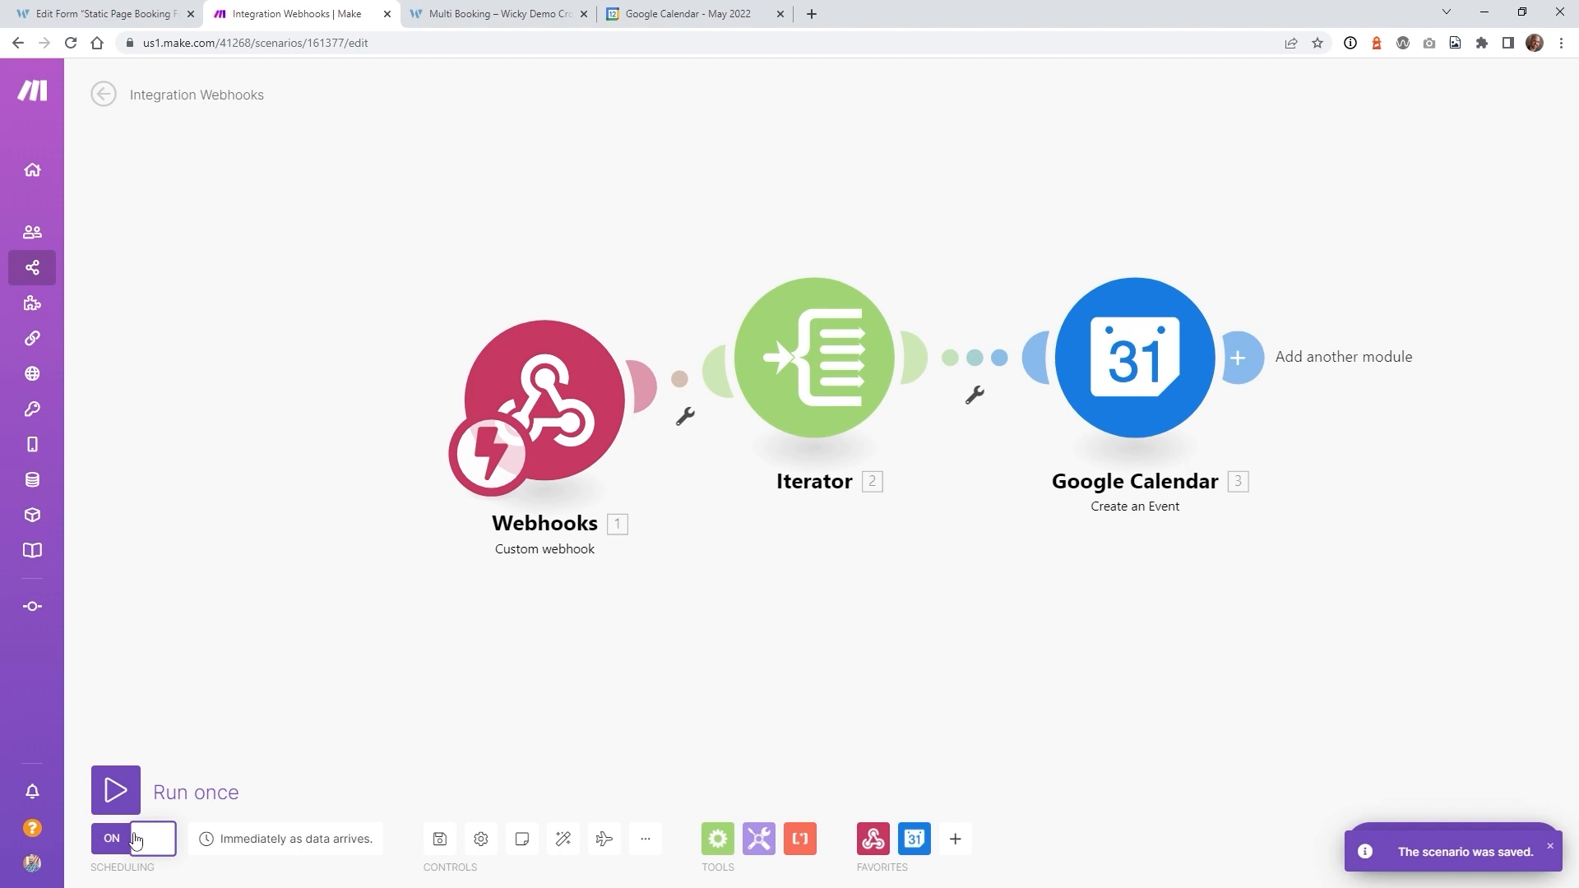
pyautogui.click(267, 855)
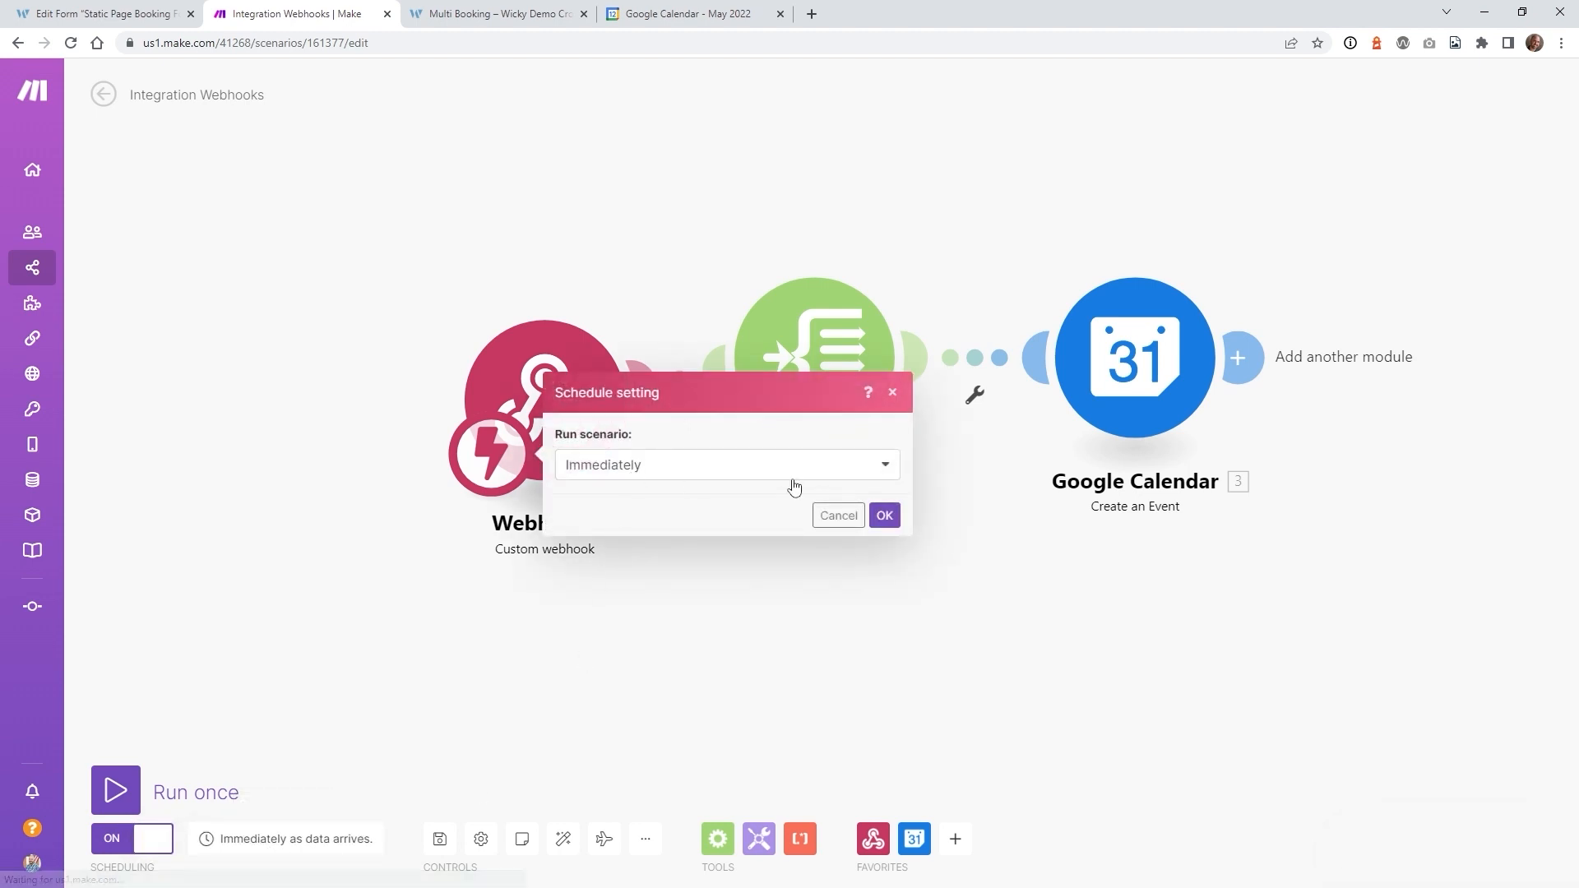
pyautogui.click(881, 515)
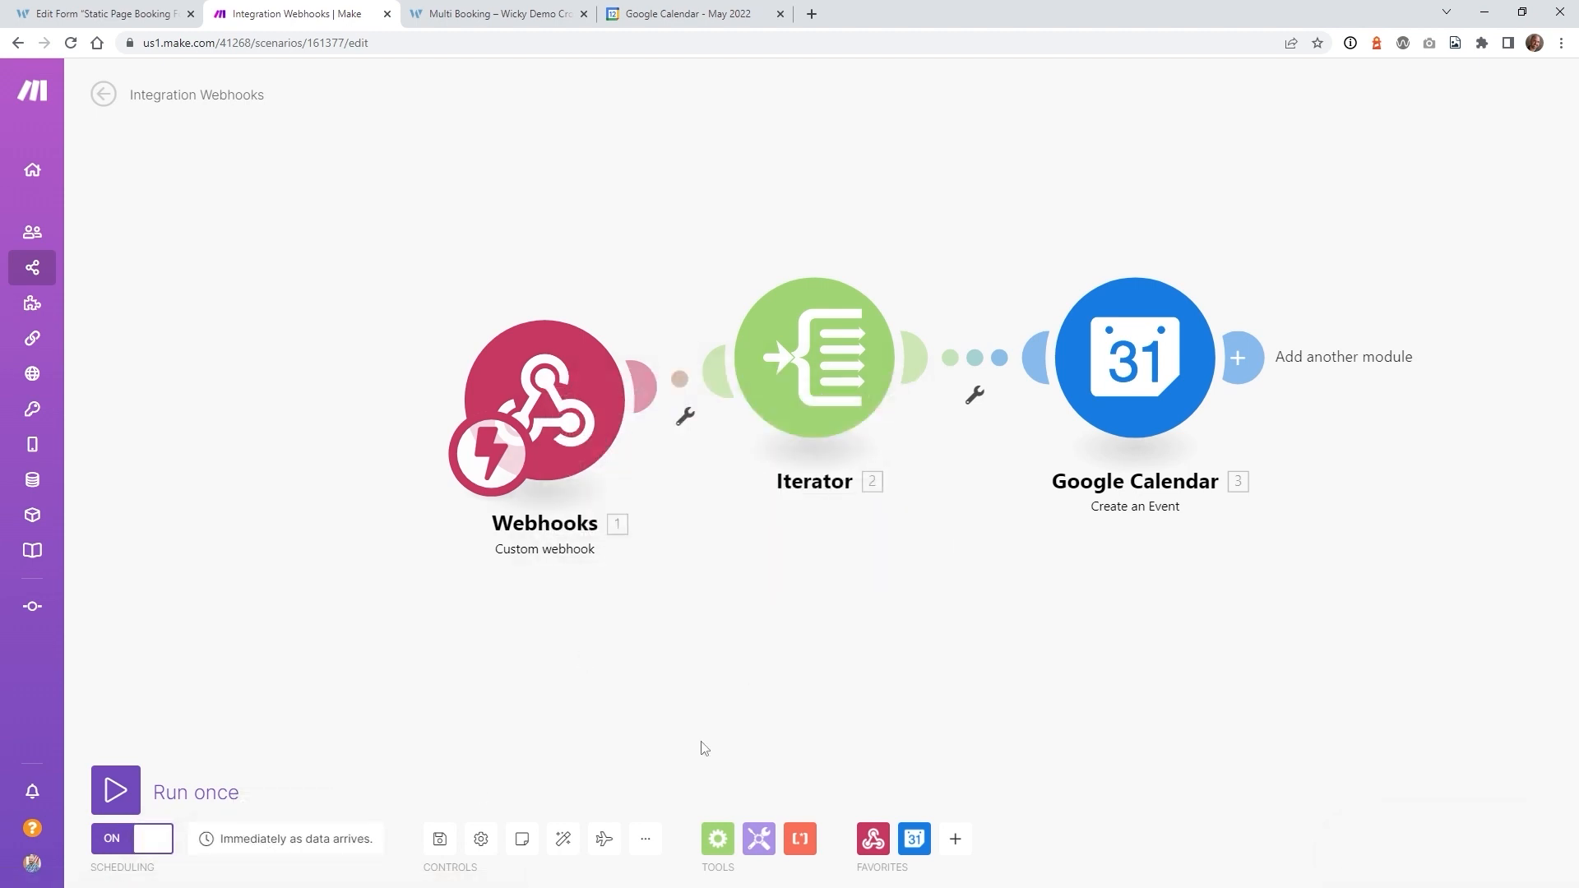
pyautogui.click(449, 853)
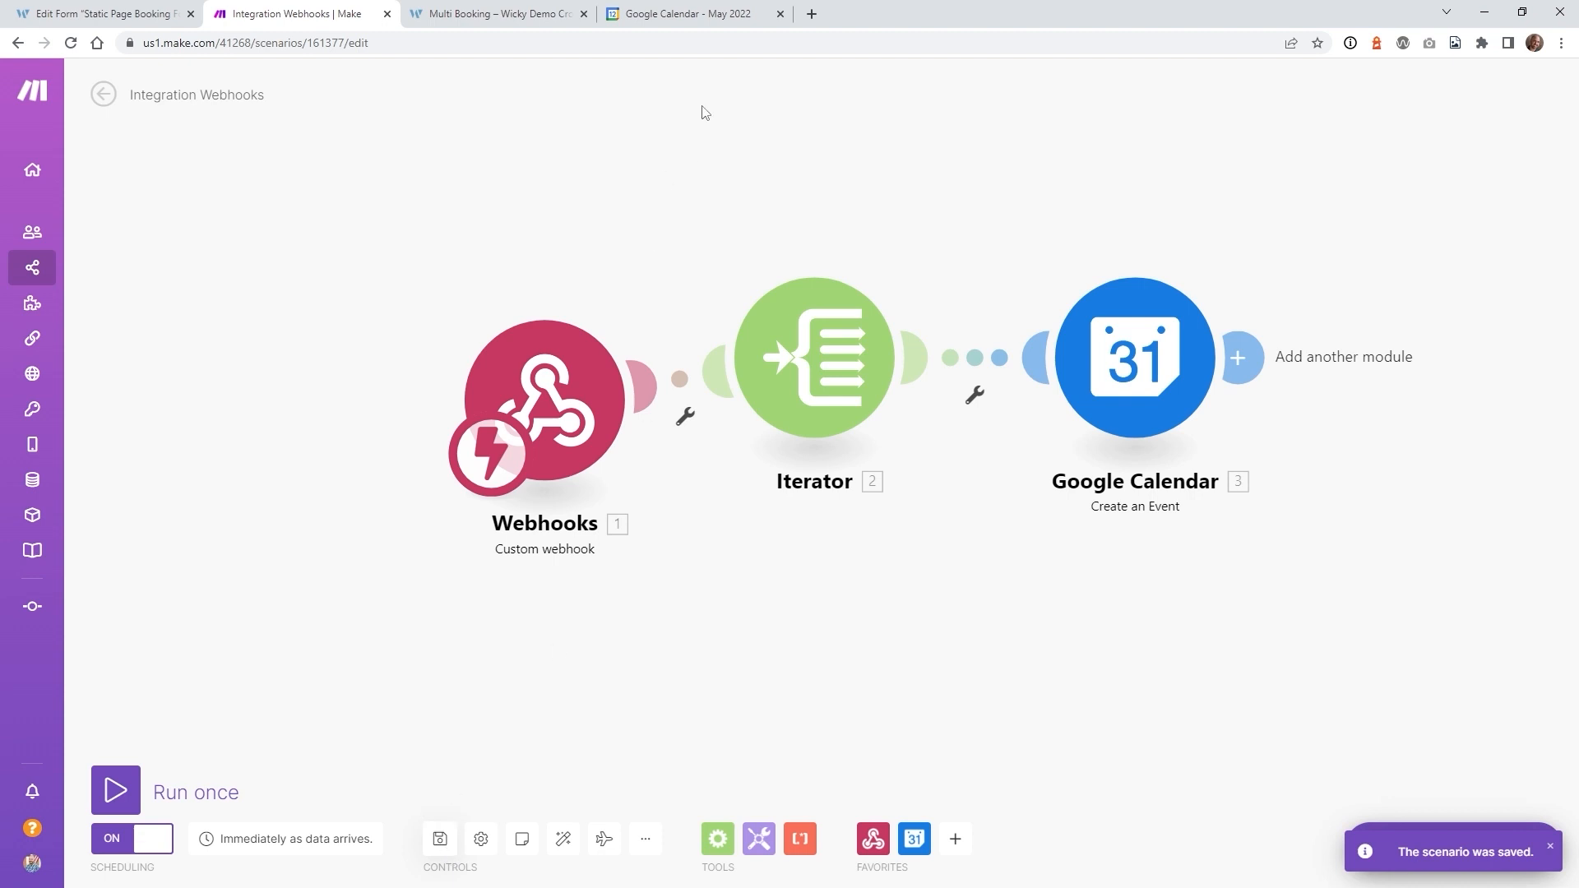
pyautogui.click(685, 10)
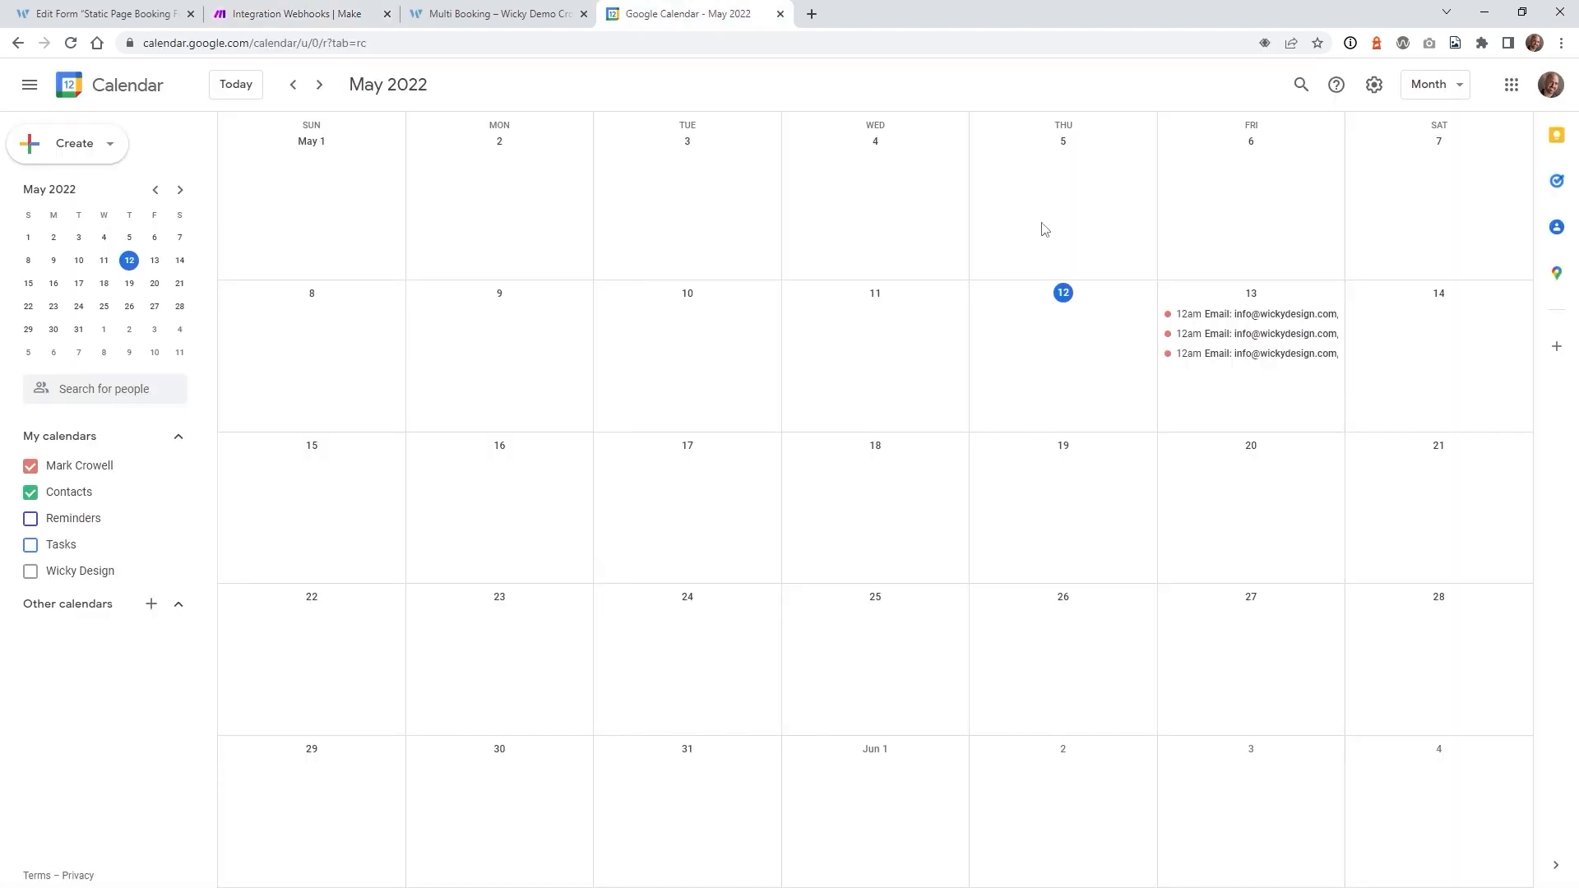
# - Delete the three old test events on Friday 13 May
pyautogui.click(1249, 323)
pyautogui.click(1027, 325)
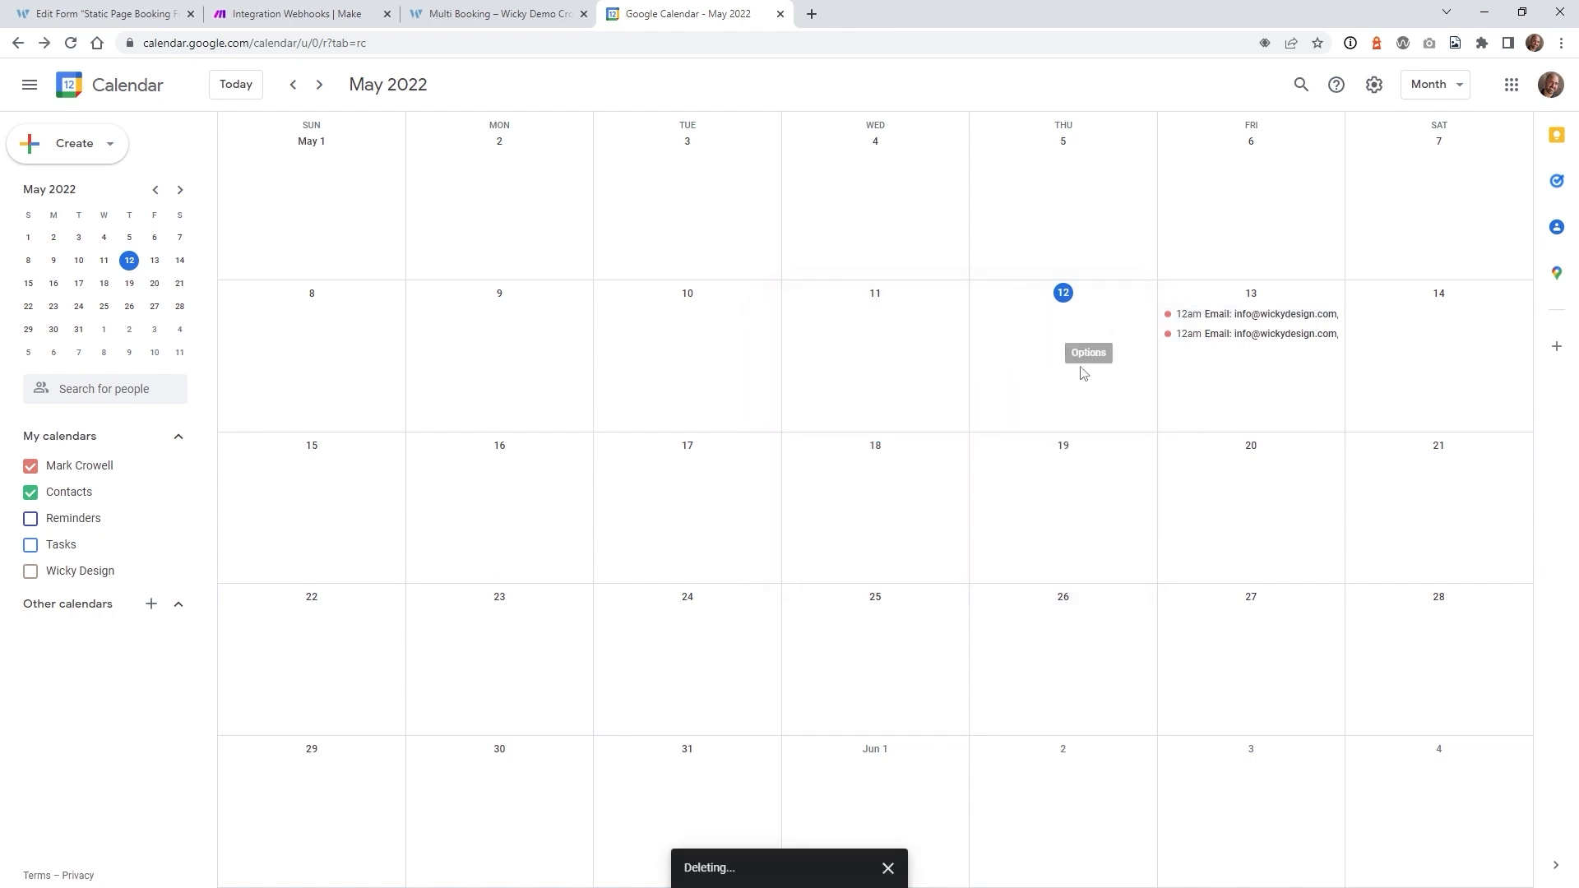
pyautogui.click(1198, 329)
pyautogui.click(1027, 325)
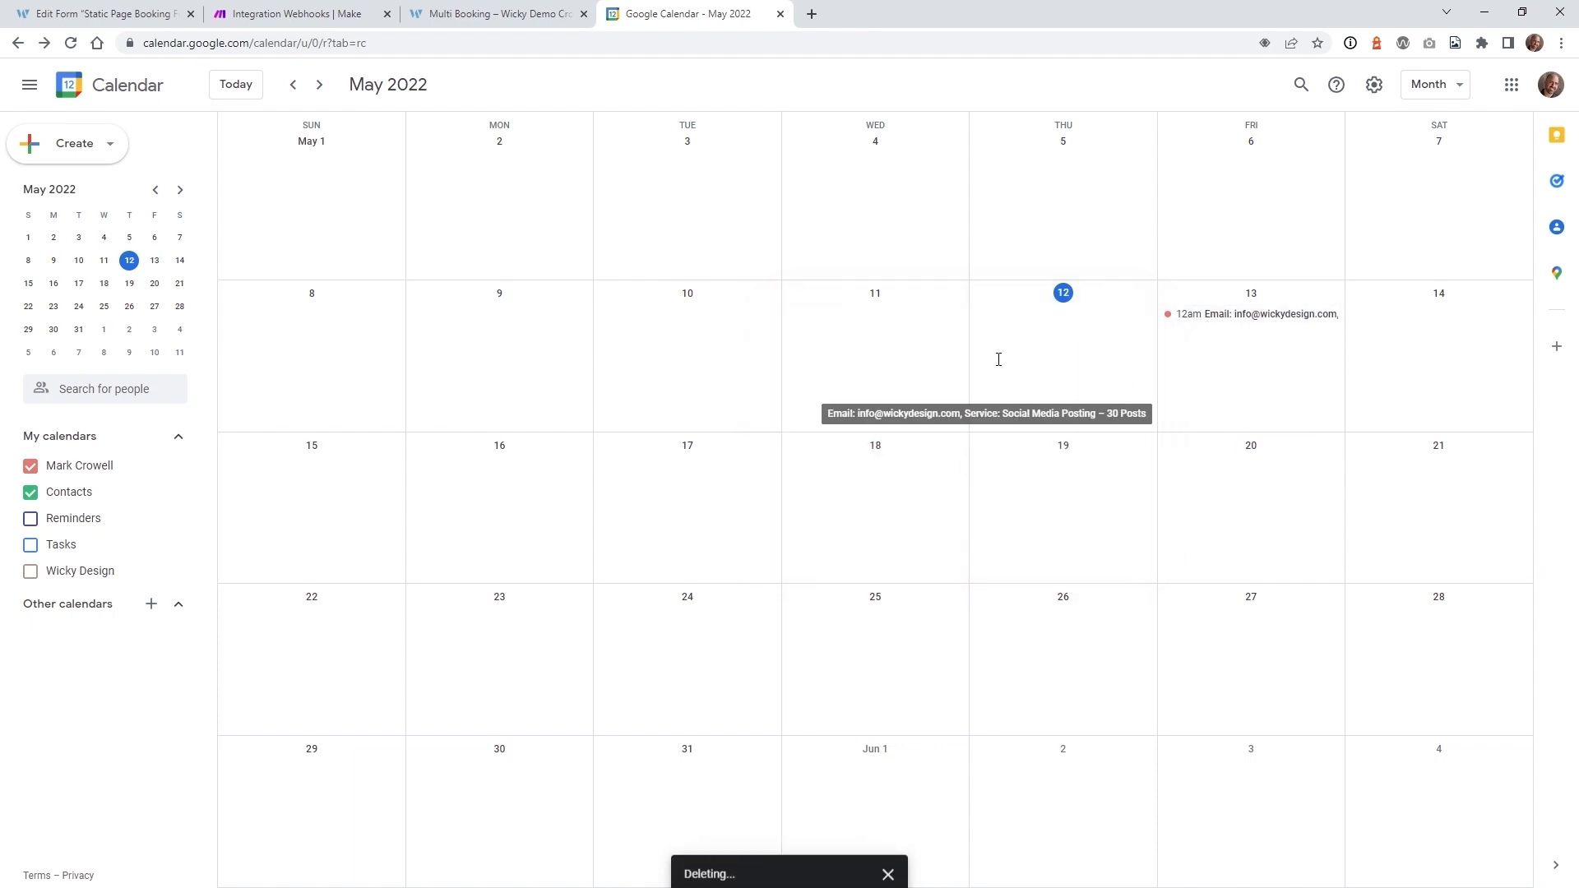
pyautogui.click(1238, 314)
pyautogui.click(1022, 326)
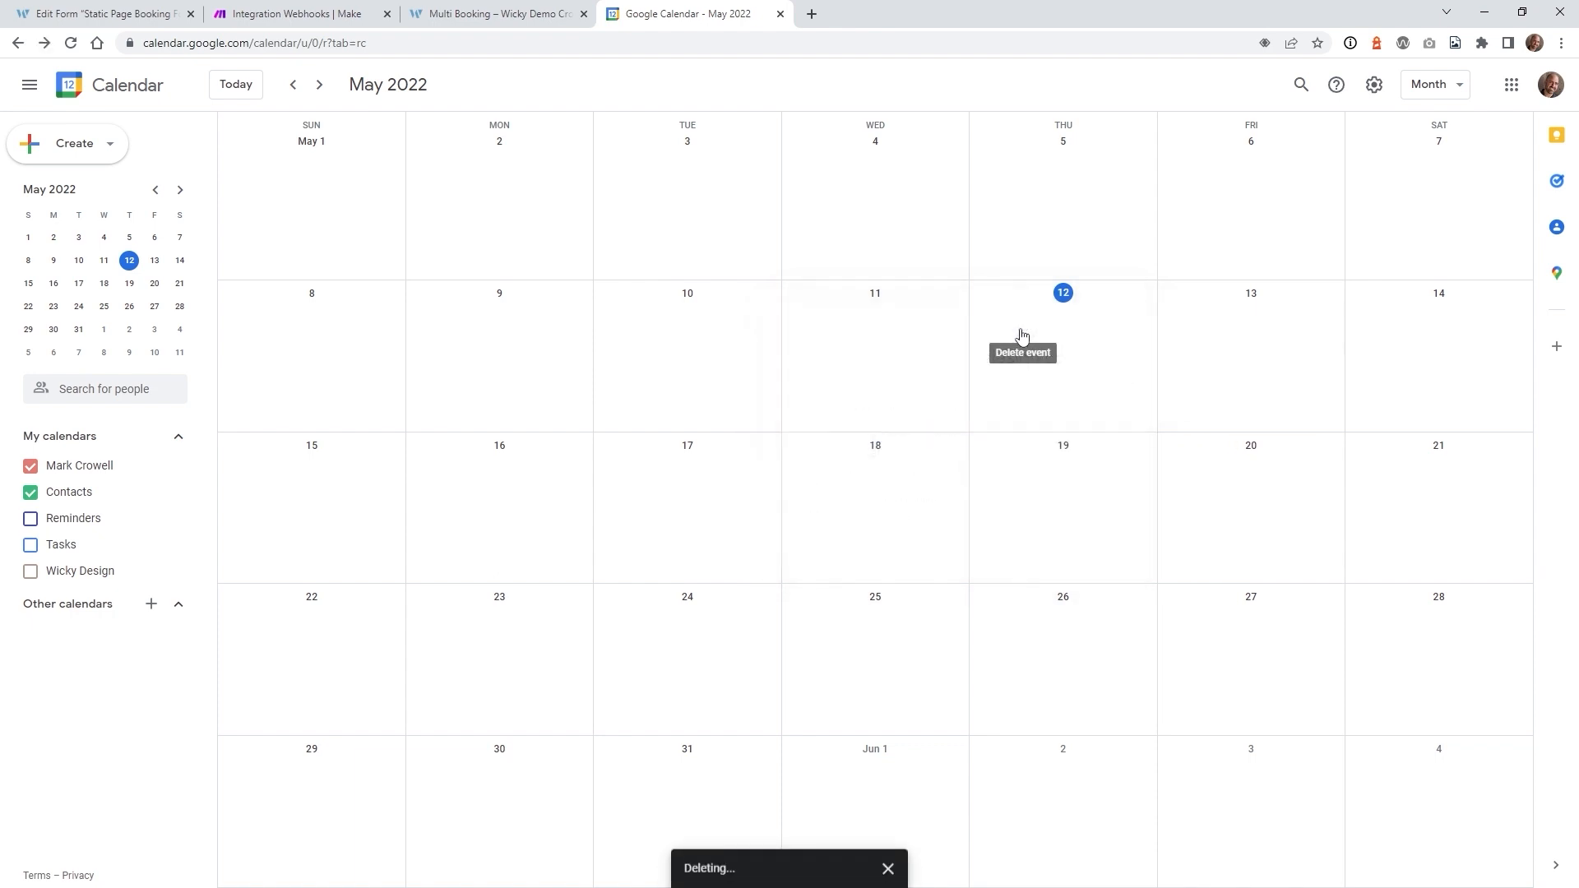
pyautogui.click(474, 14)
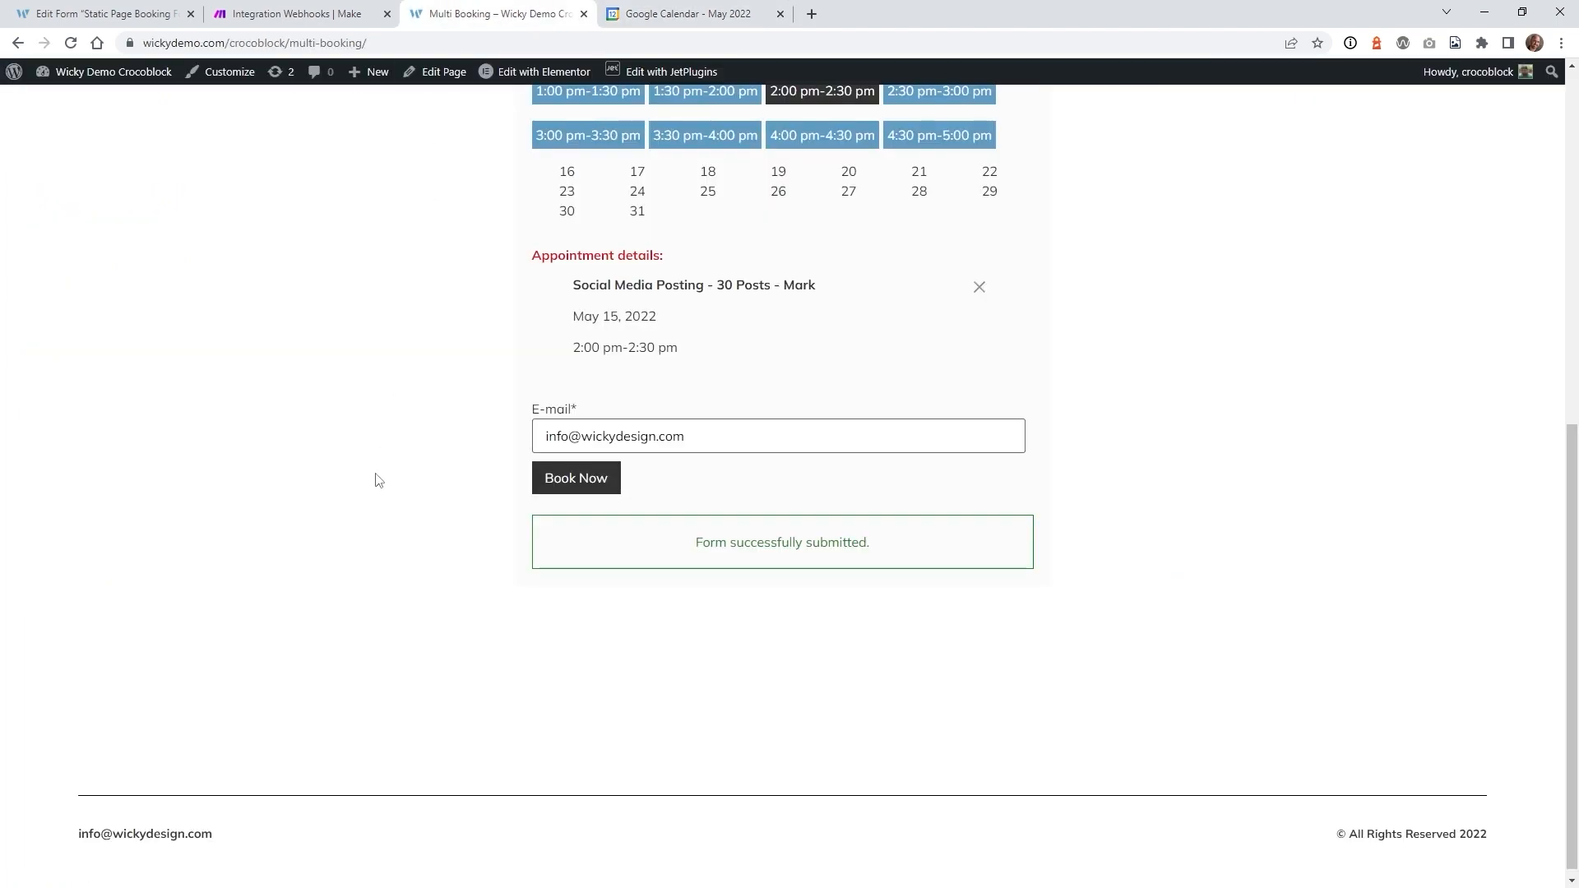
# - Reload the form, choose the provider, and pick May 17 8:00 am, May 18 1:00 pm, May 20 11:00 am
pyautogui.scroll(10, 378, 481)
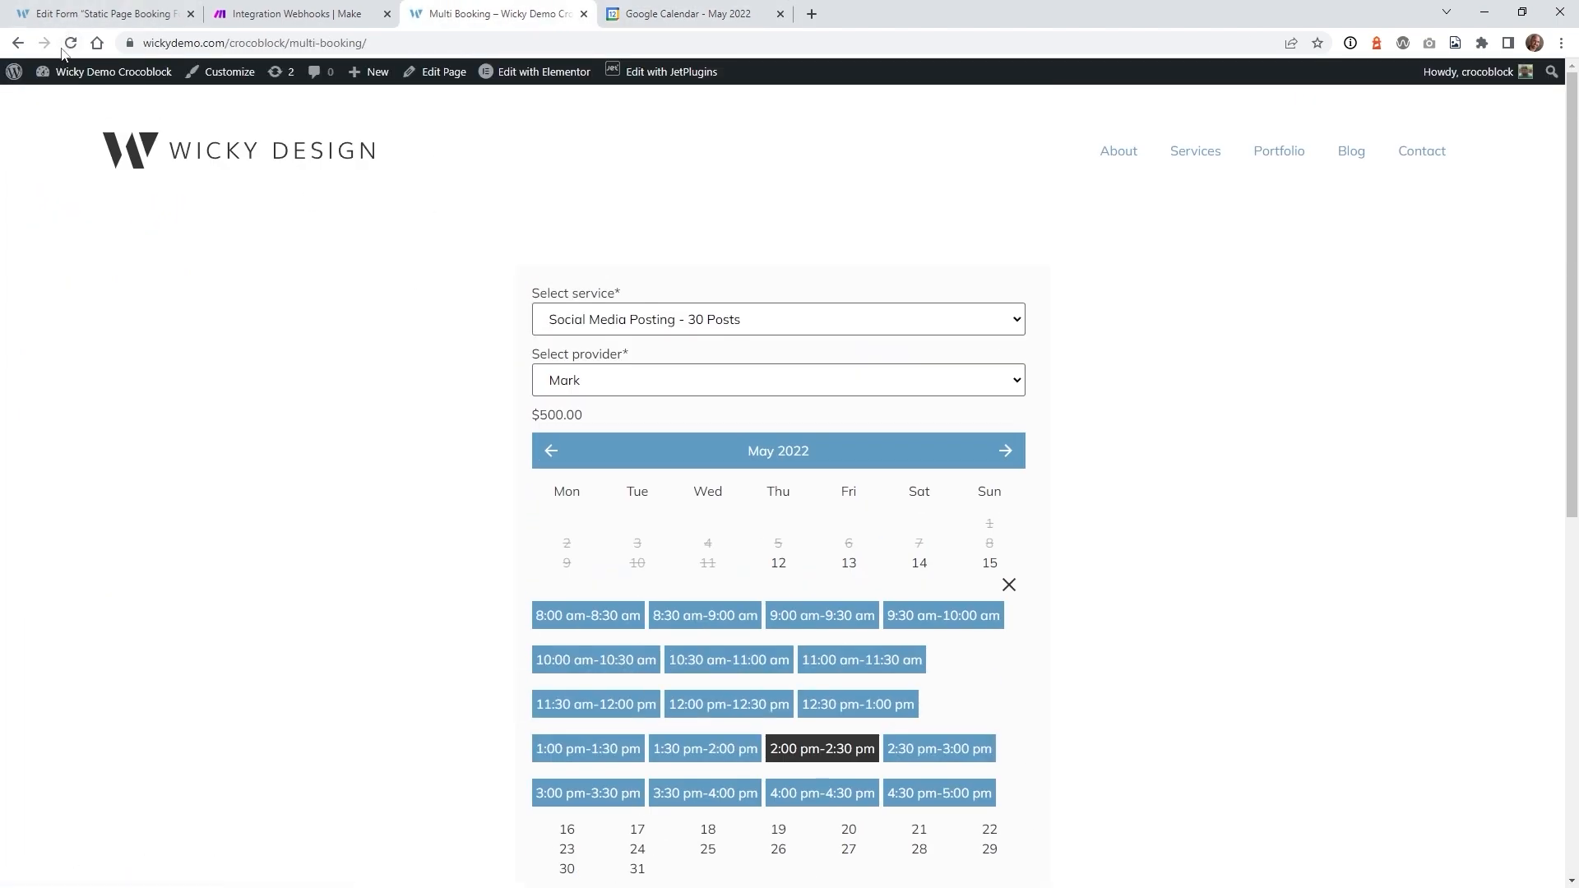
pyautogui.click(71, 43)
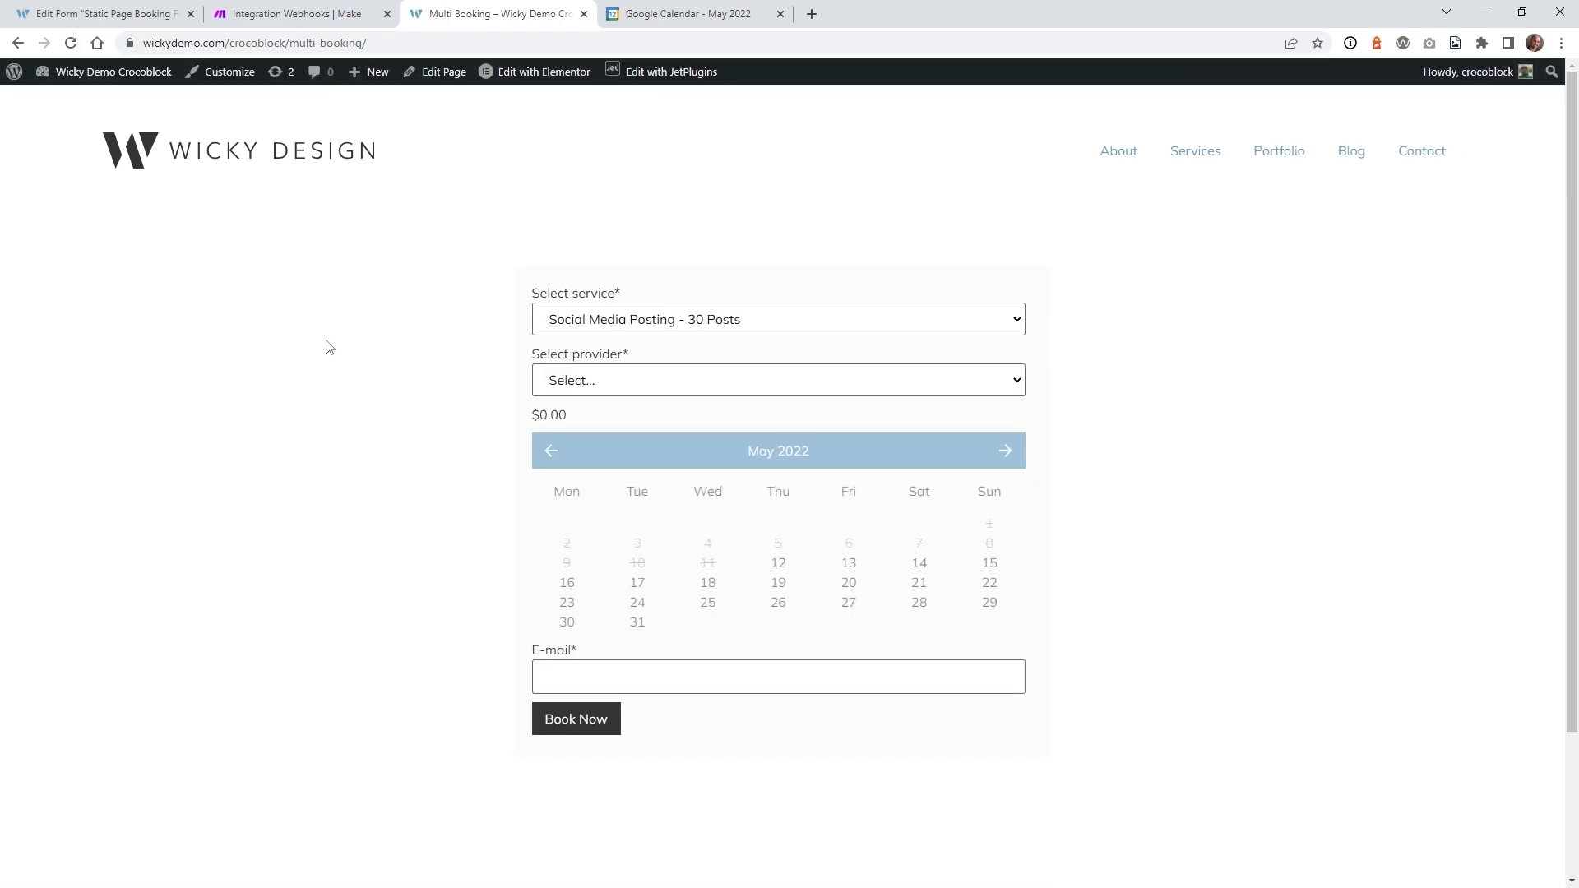
pyautogui.click(663, 382)
pyautogui.click(651, 425)
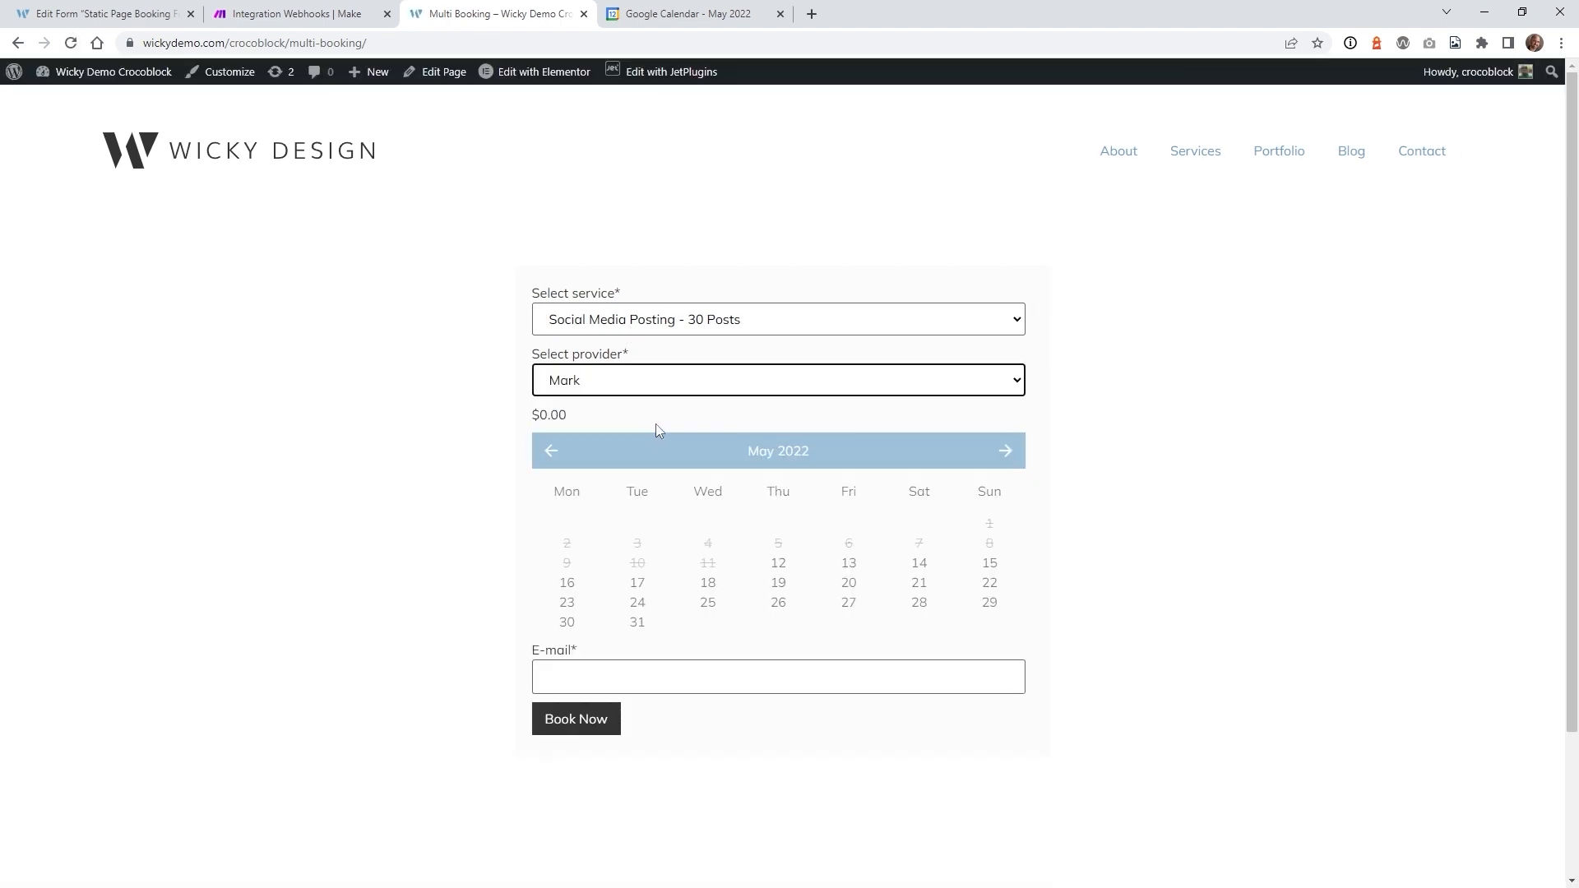
pyautogui.click(641, 585)
pyautogui.click(582, 634)
pyautogui.scroll(-2, 469, 581)
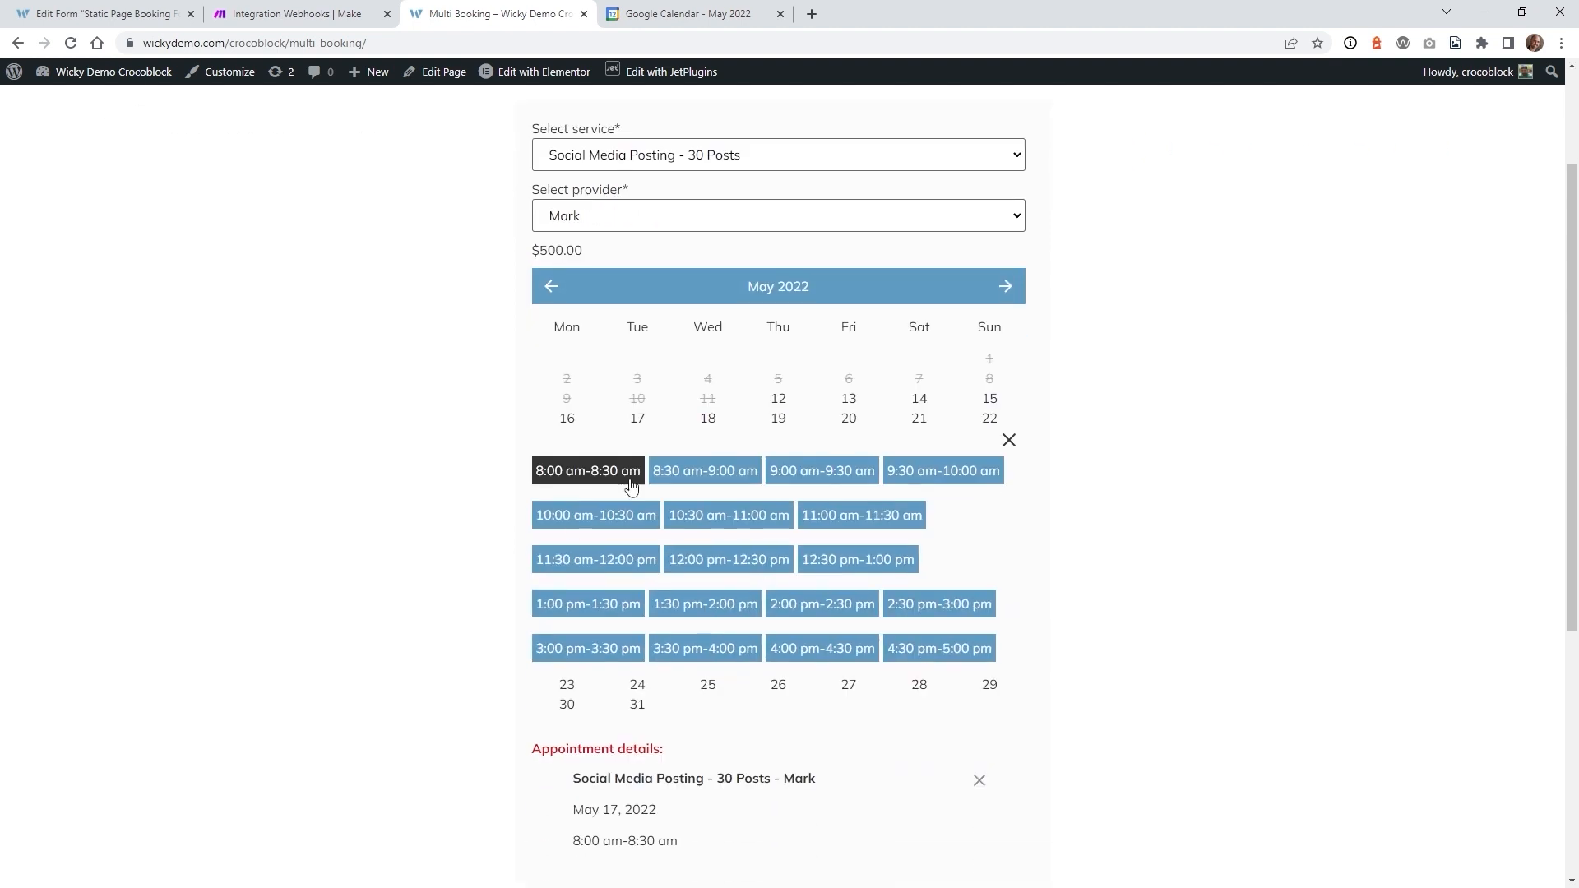
pyautogui.click(712, 421)
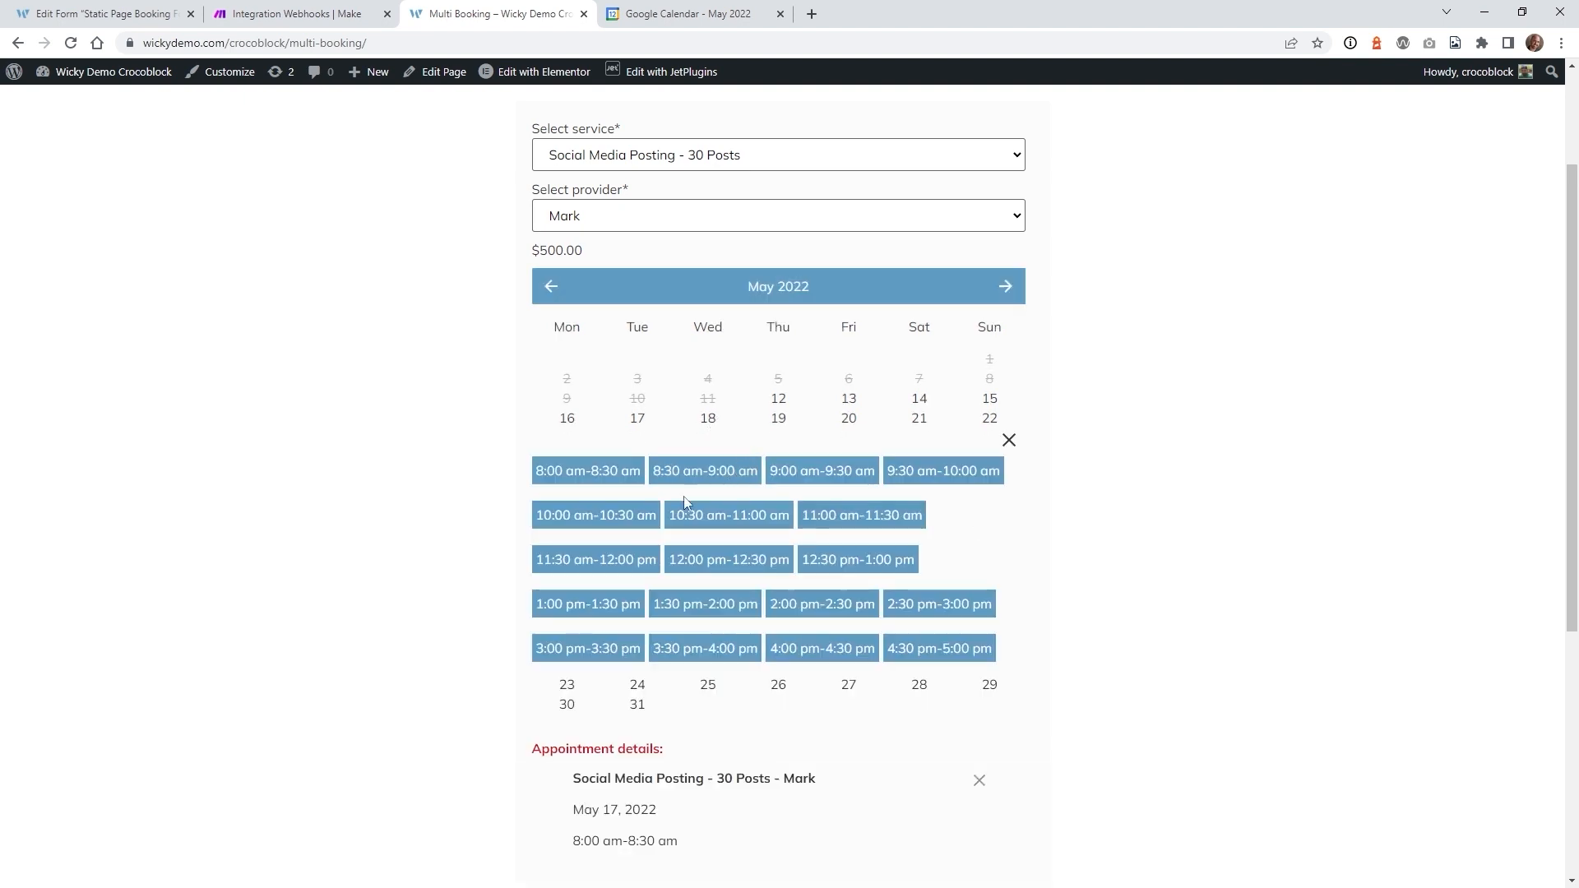
pyautogui.click(584, 606)
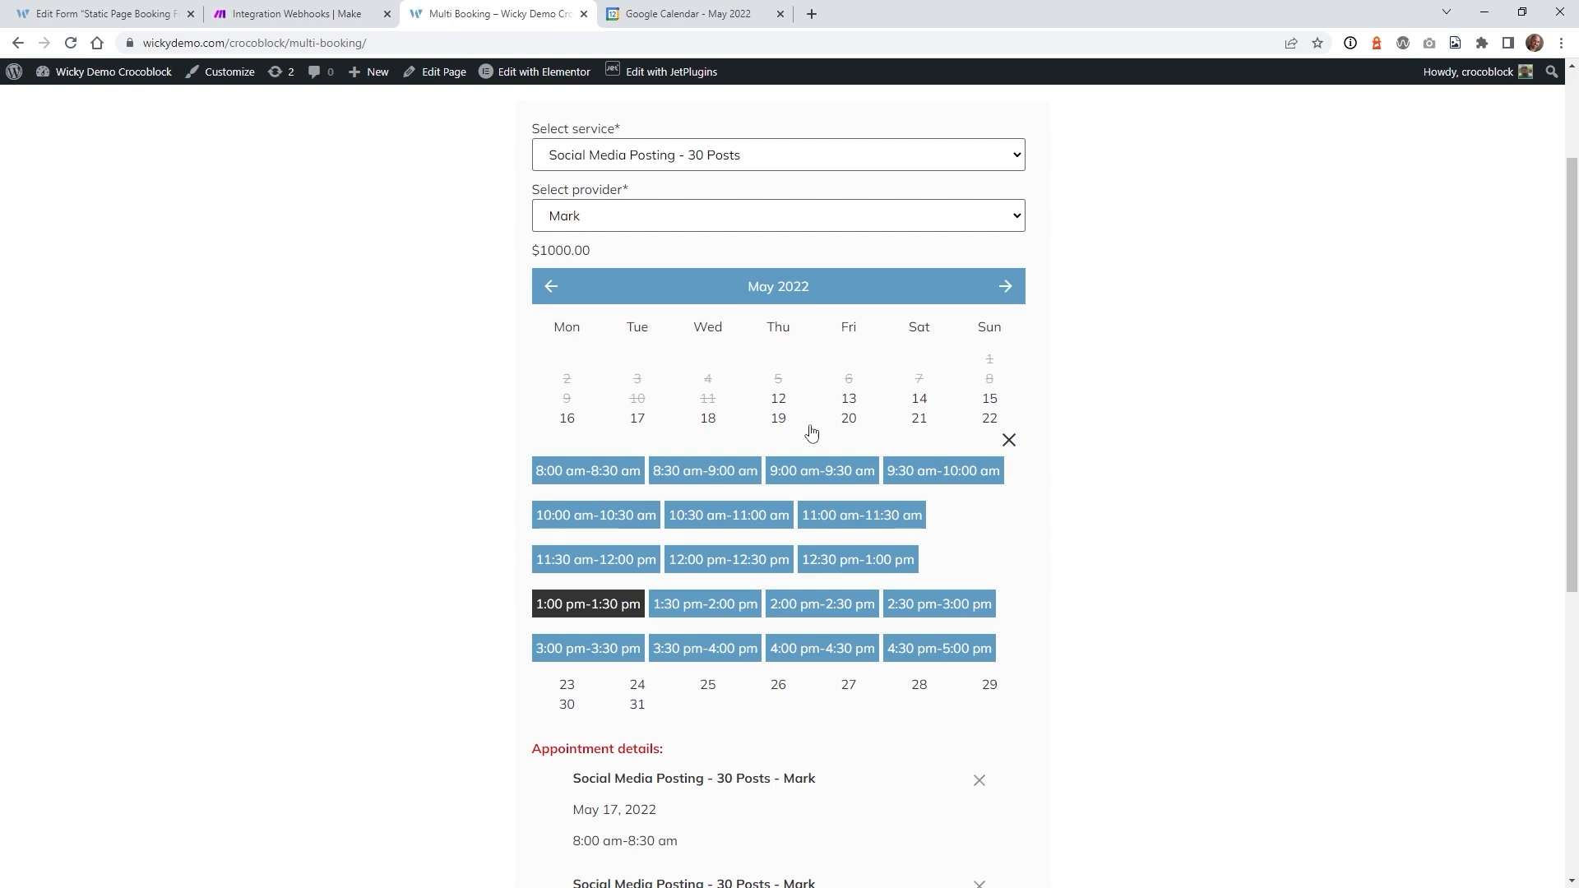
pyautogui.click(849, 422)
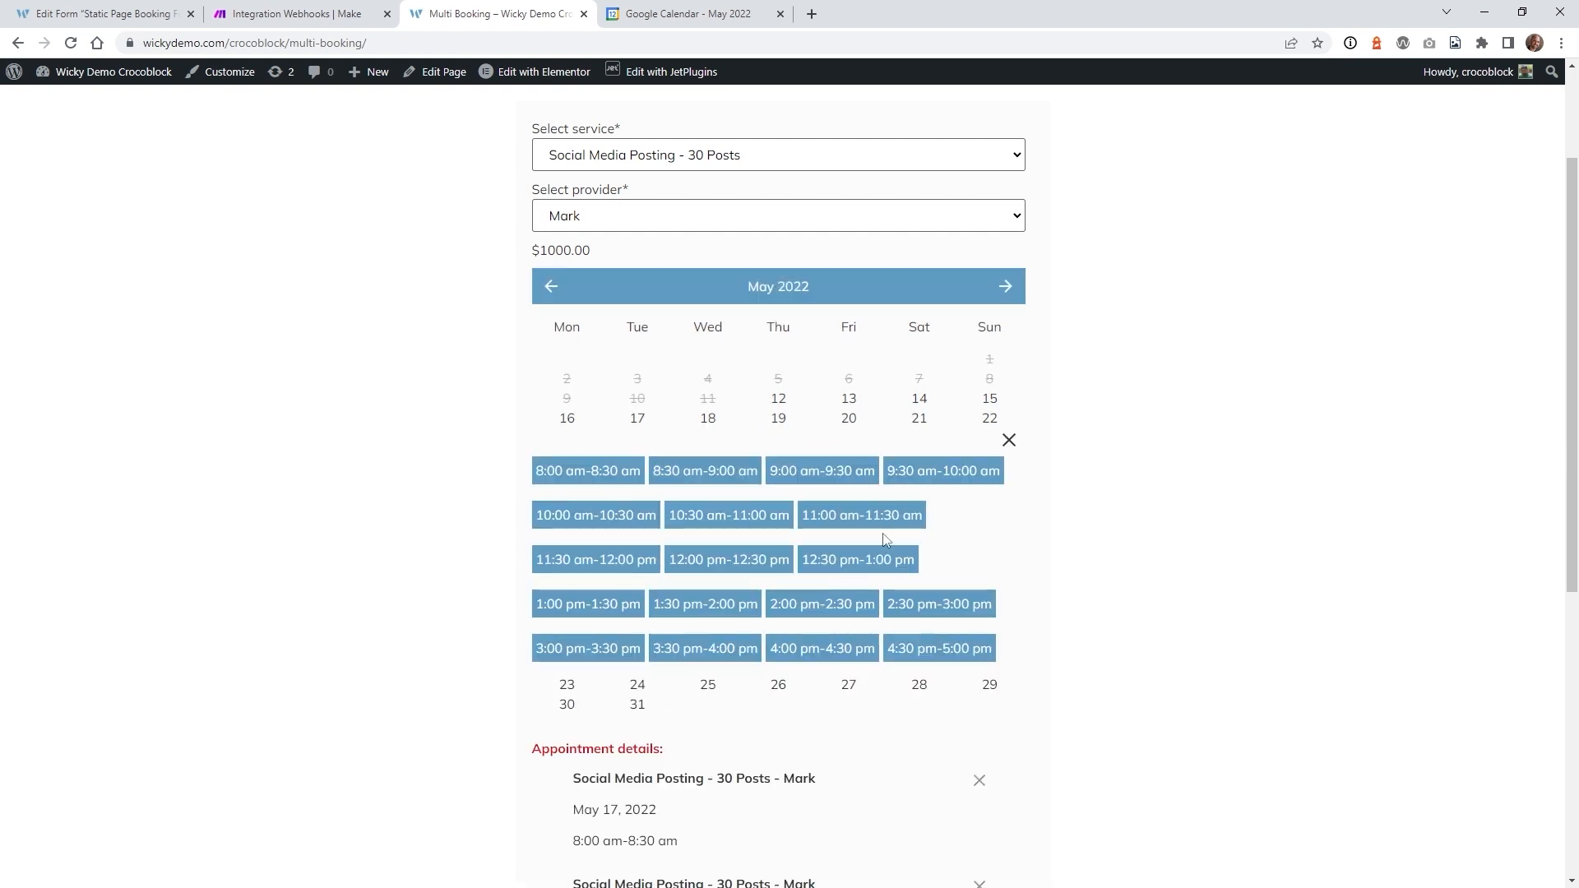
pyautogui.click(841, 516)
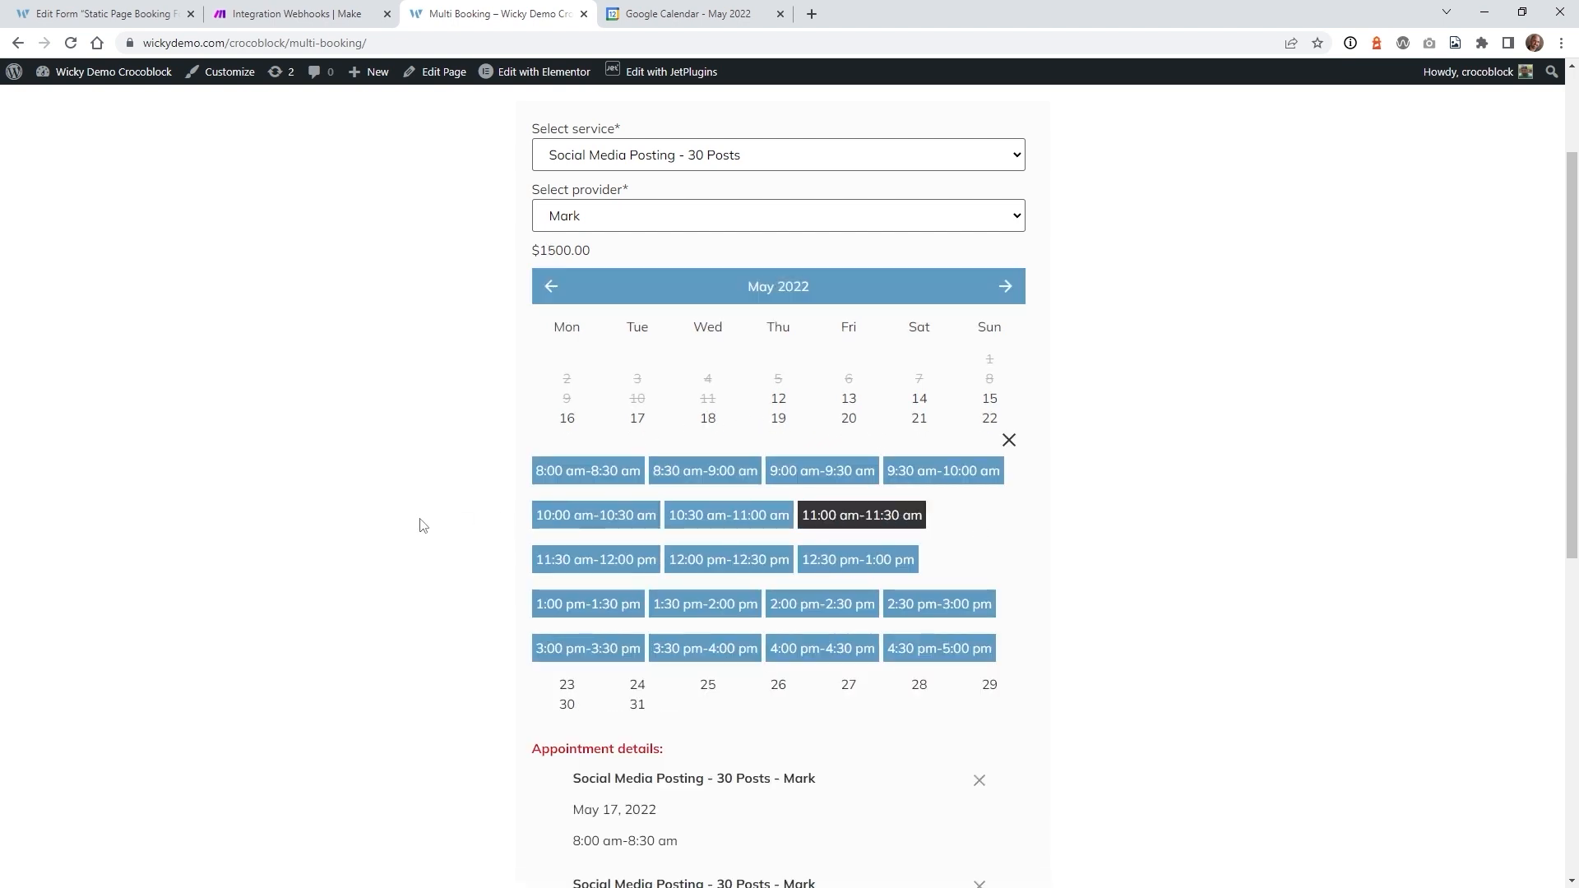
# - Enter the booking e-mail address and submit the booking
pyautogui.scroll(-4, 424, 522)
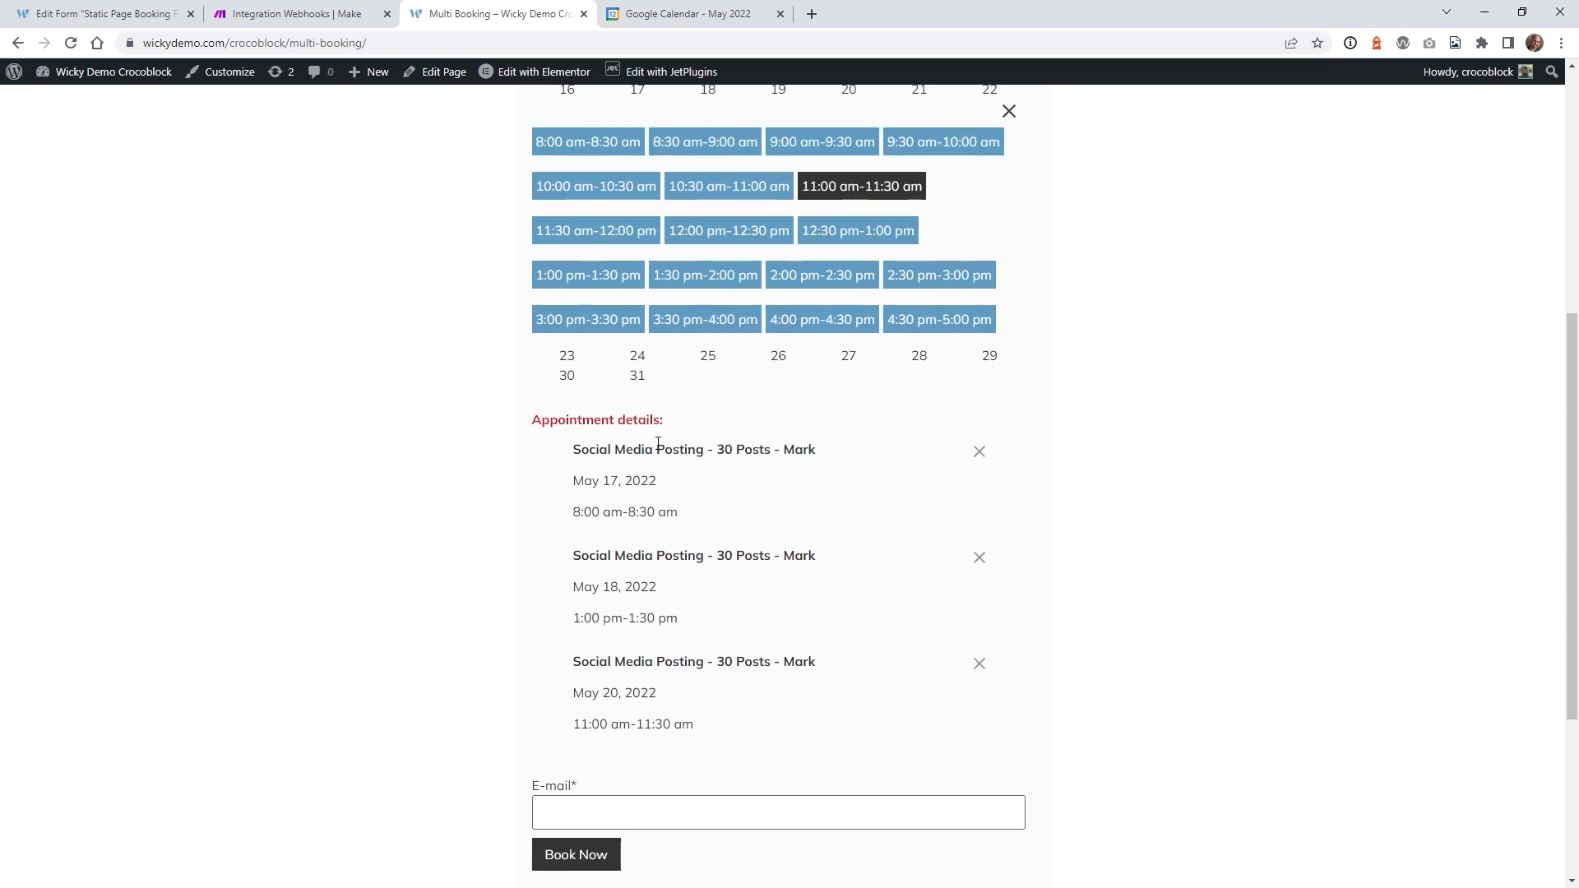
pyautogui.click(597, 792)
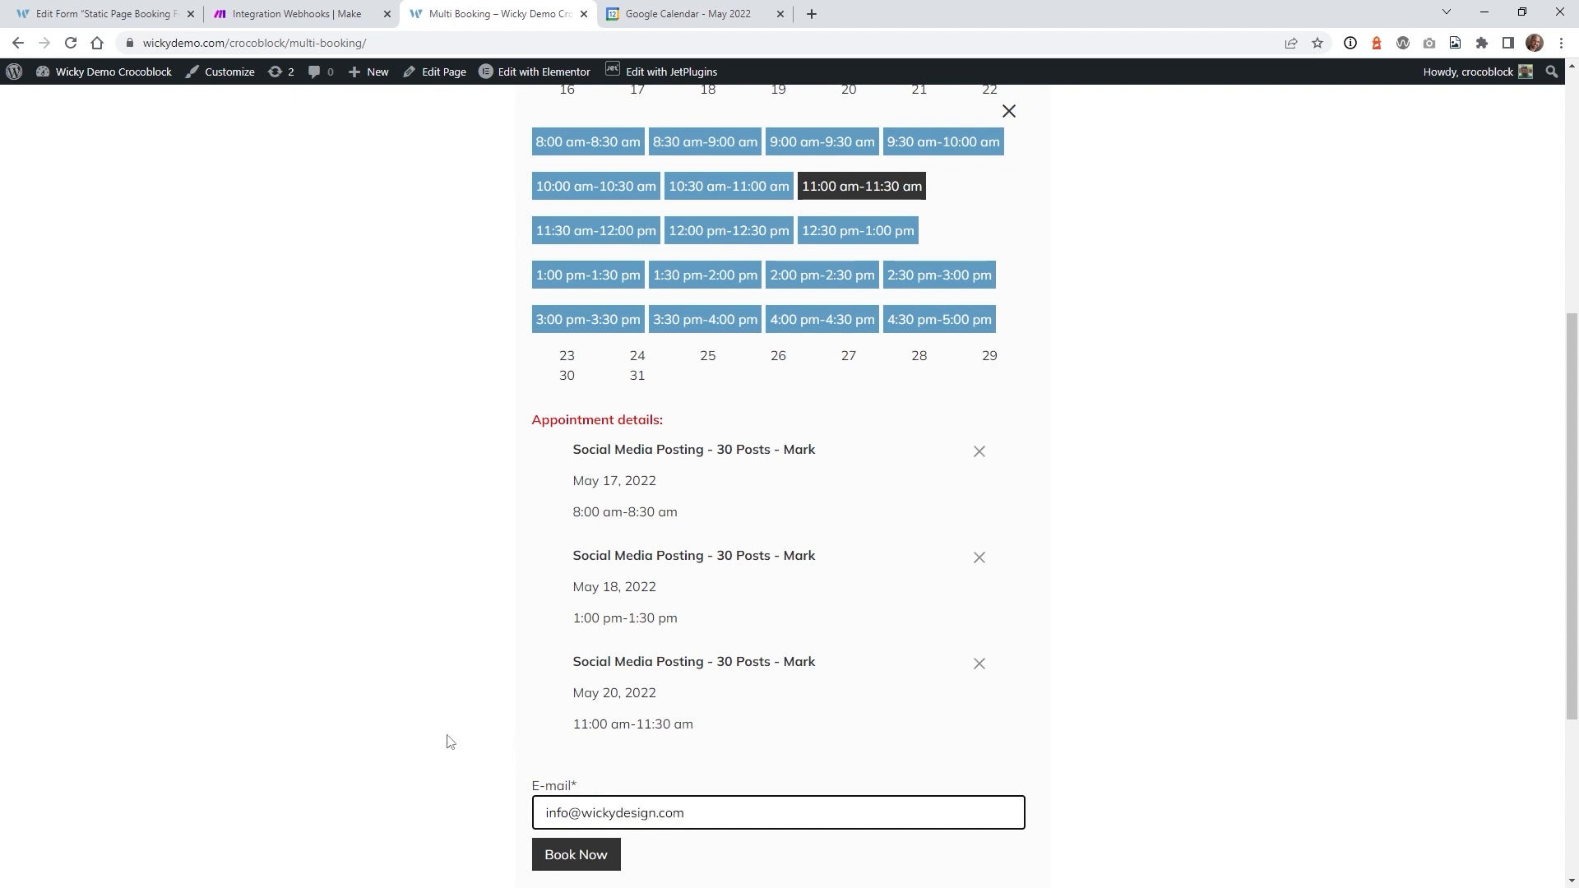
pyautogui.scroll(-4, 450, 742)
pyautogui.click(575, 543)
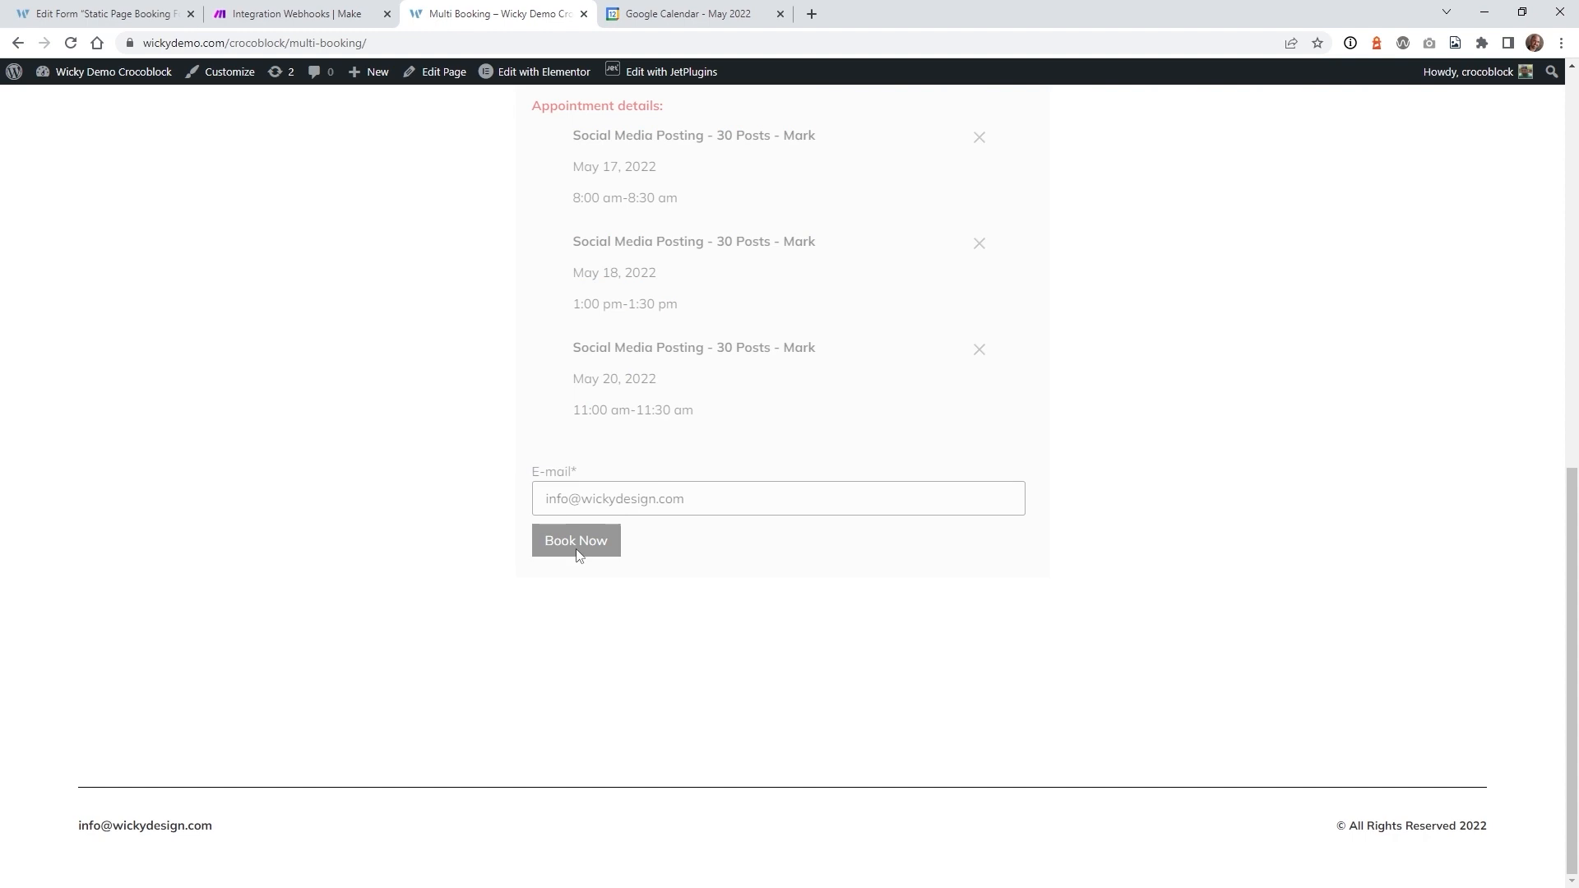
pyautogui.scroll(2, 486, 554)
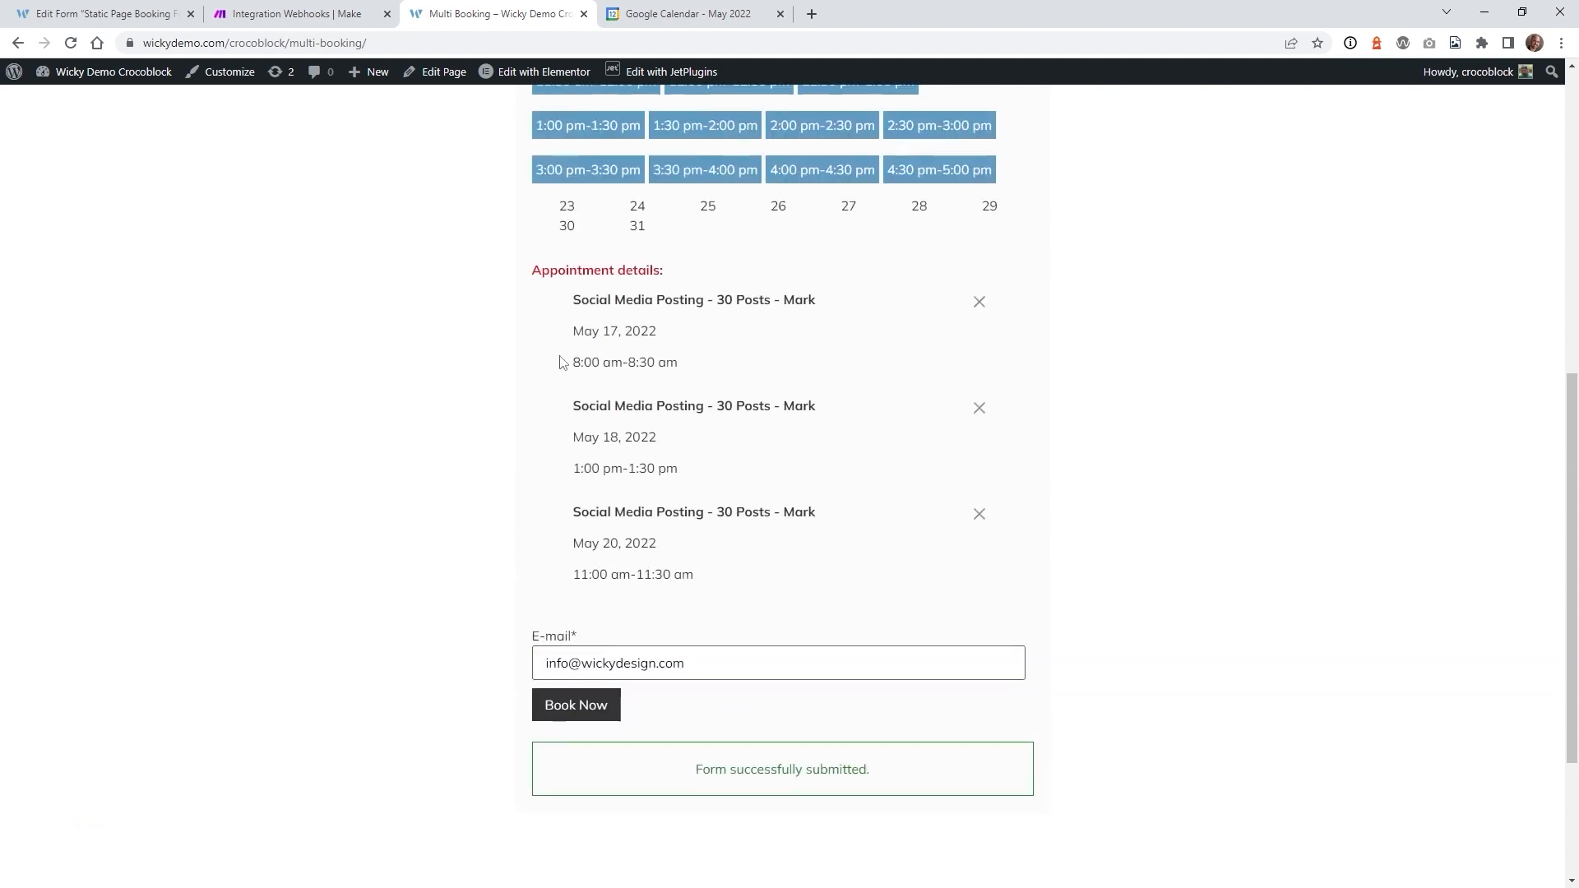
pyautogui.click(659, 7)
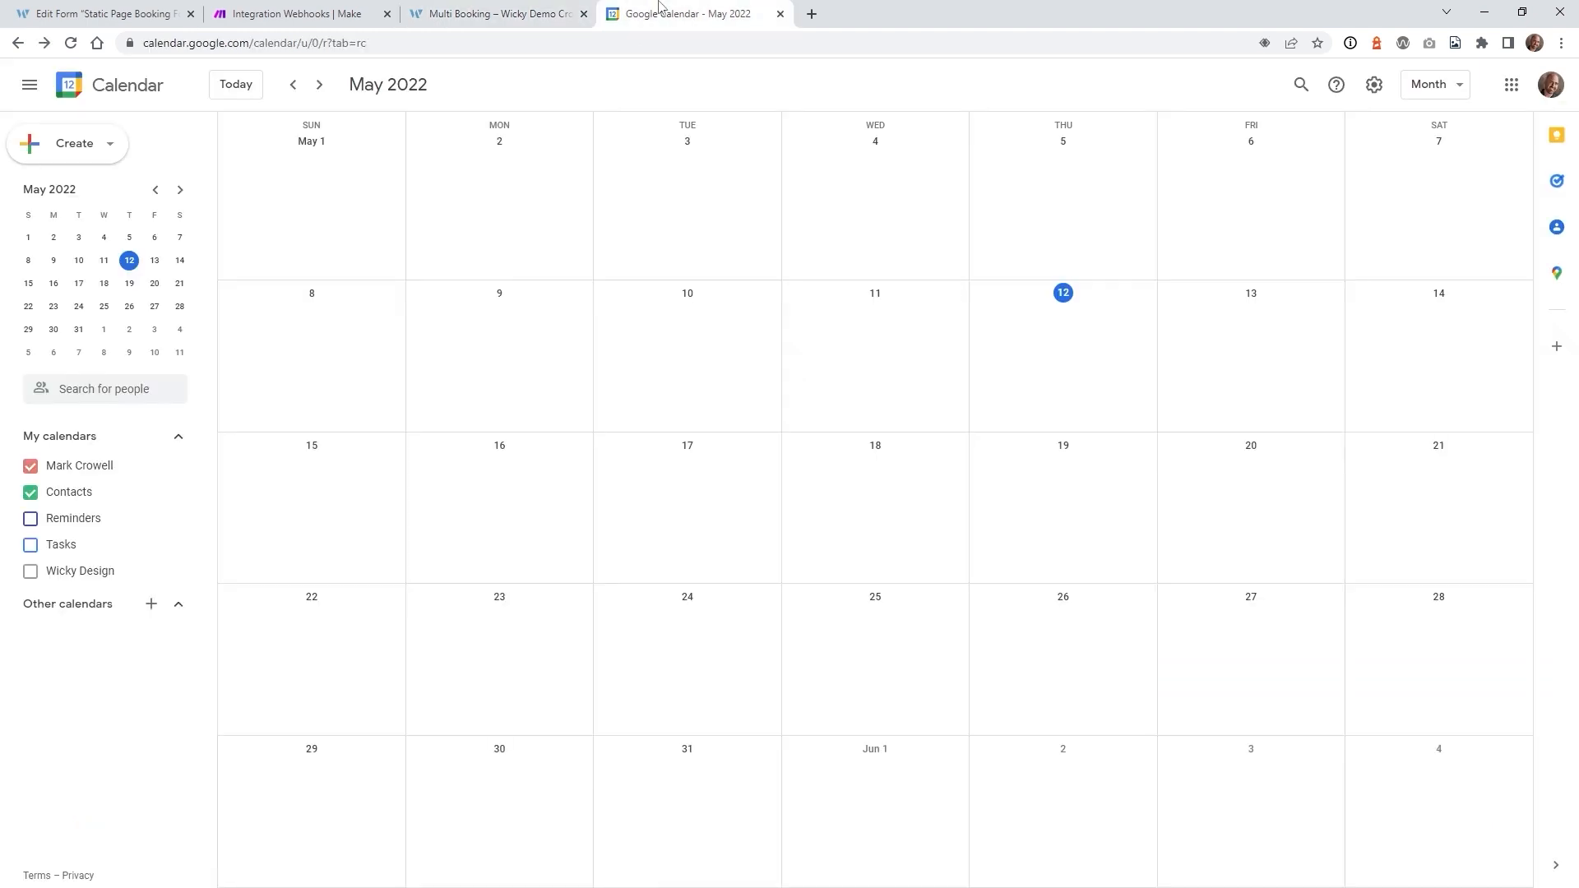
# - Reload the calendar and inspect the new May 17, 18 and 20 Social Media Posting events
pyautogui.click(71, 43)
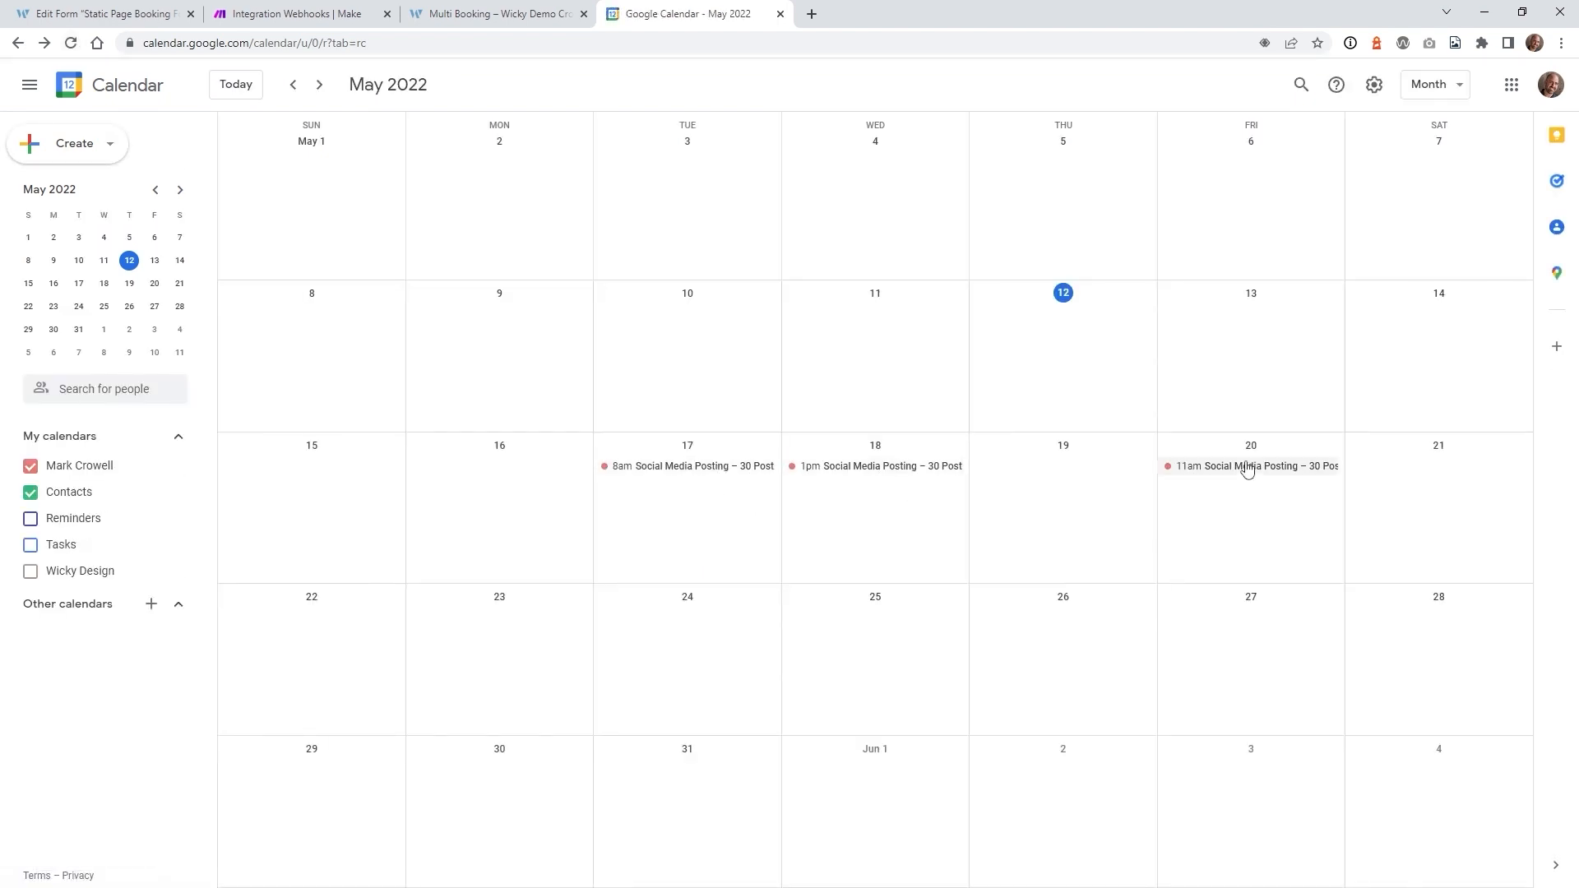
pyautogui.click(494, 14)
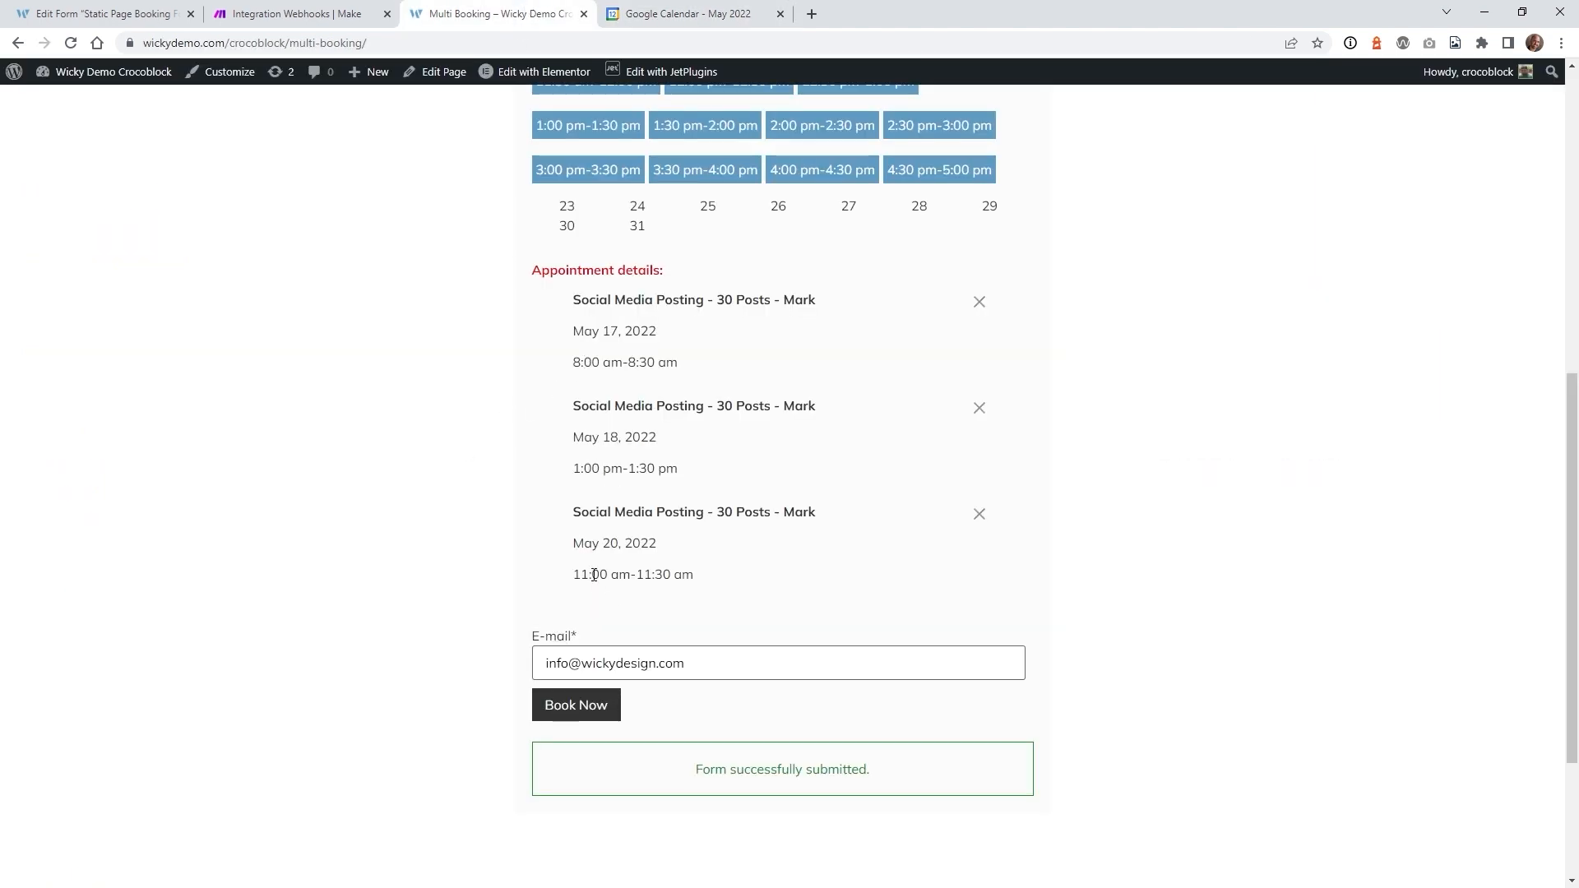
pyautogui.click(693, 12)
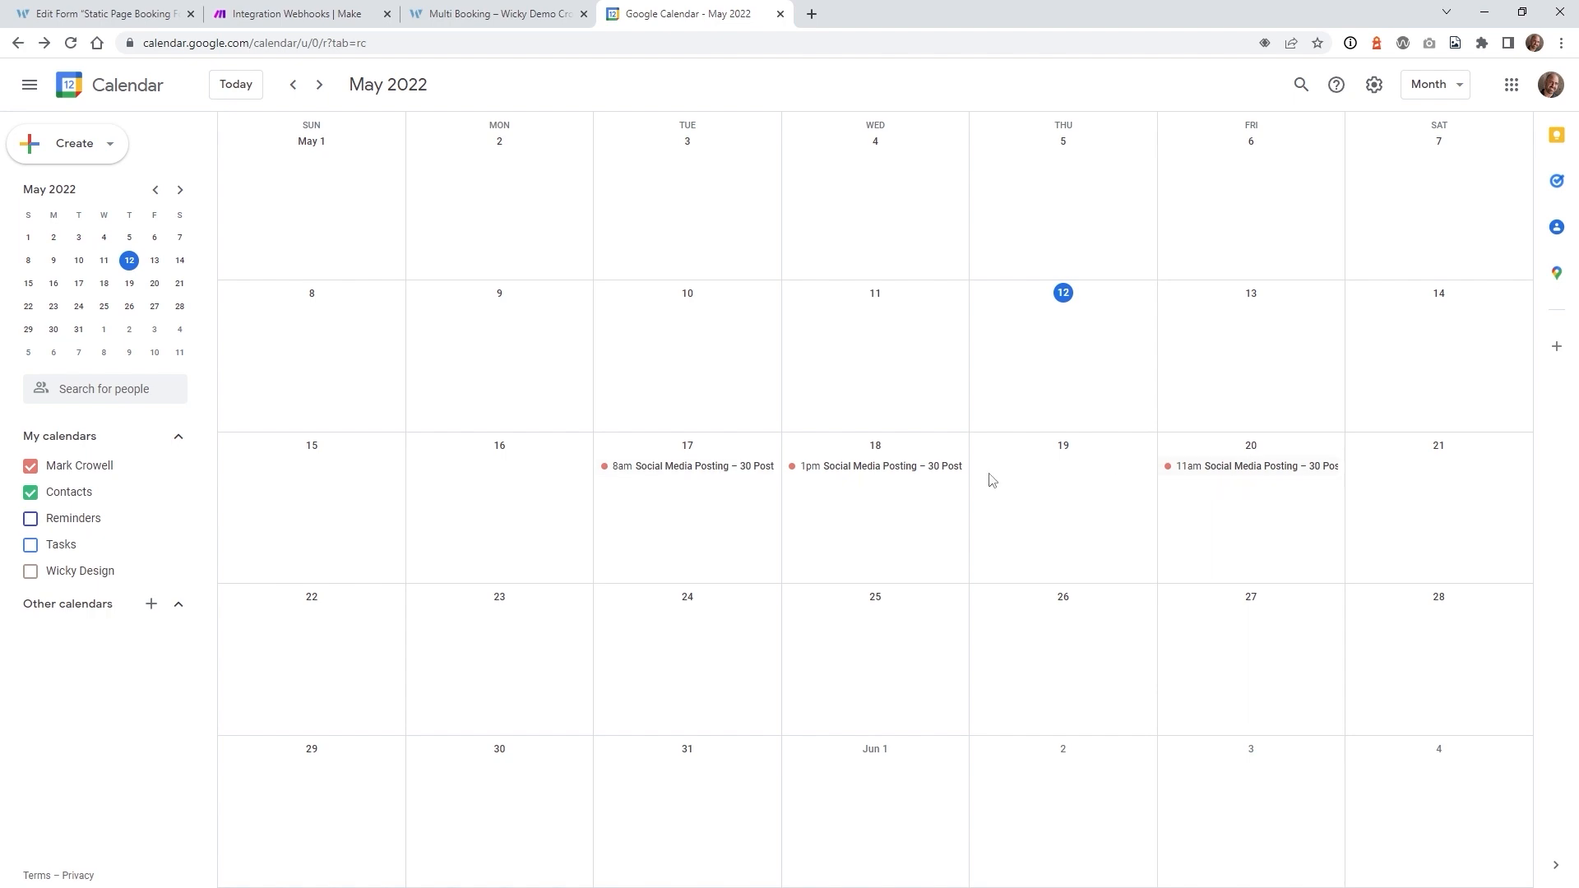
pyautogui.click(723, 470)
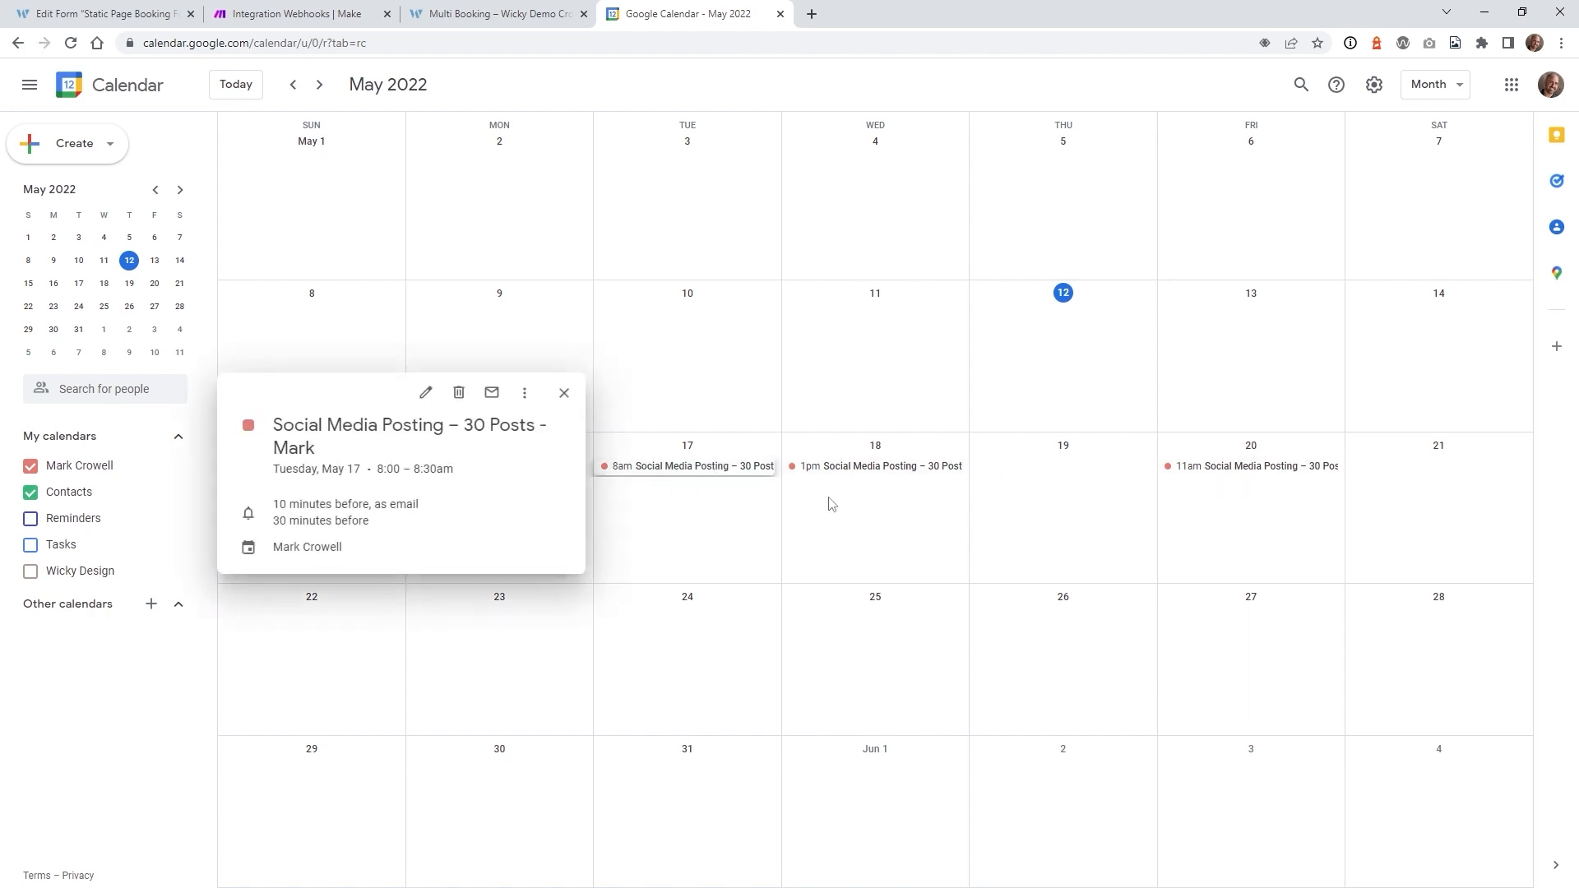
pyautogui.click(877, 467)
pyautogui.click(1209, 470)
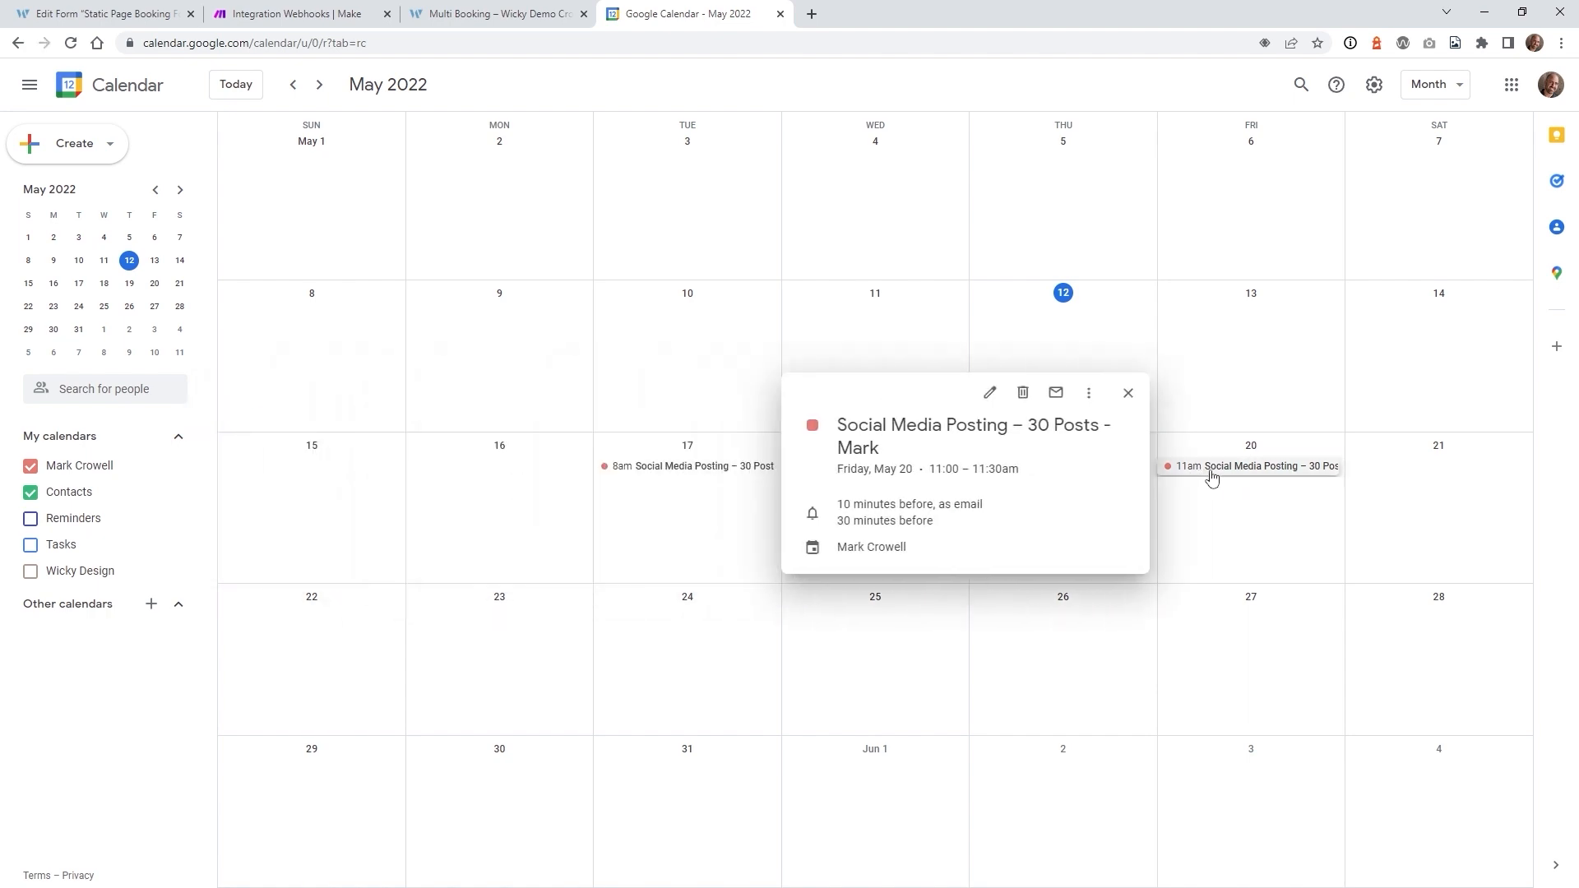